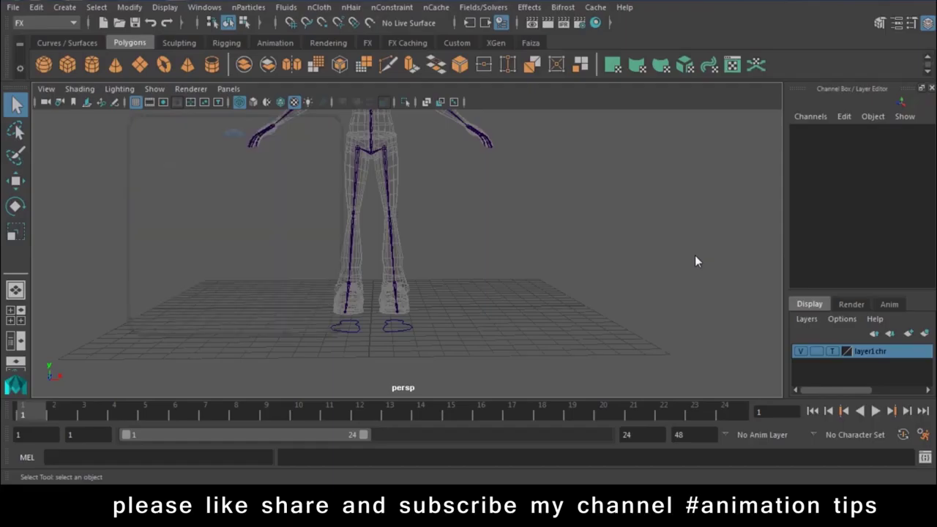
# Step: Orbit the perspective view around the character's feet and foot control curves
pyautogui.moveTo(696, 261)
pyautogui.keyDown('alt'); pyautogui.mouseDown()
pyautogui.moveTo(271, 268)
pyautogui.moveTo(416, 282)
pyautogui.moveTo(562, 263)
pyautogui.moveTo(390, 335)
pyautogui.moveTo(269, 286)
pyautogui.moveTo(459, 391)
pyautogui.mouseUp(); pyautogui.keyUp('alt')
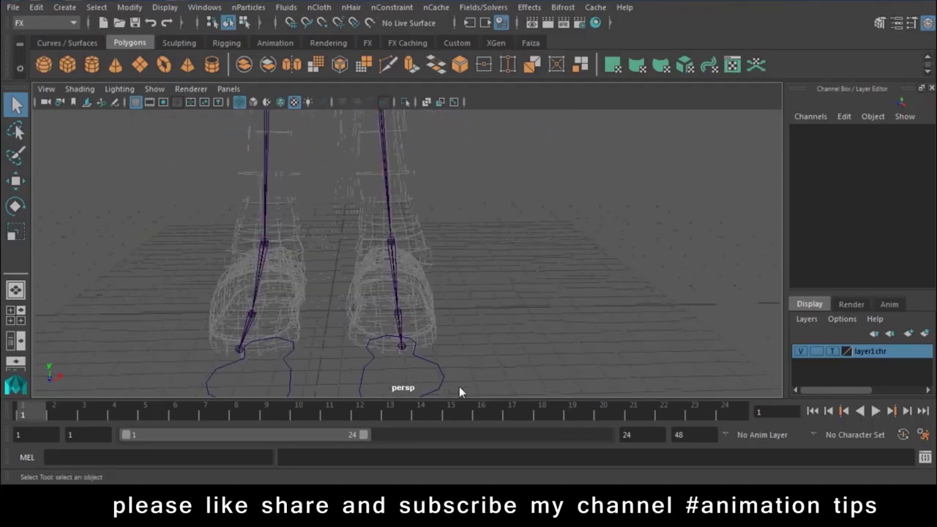
# Step: Select L_foot_ctrl and bring the view in close on the legs and feet
pyautogui.click(435, 382)
pyautogui.keyDown('alt'); pyautogui.moveTo(430, 364); pyautogui.dragTo(502, 255); pyautogui.keyUp('alt')
pyautogui.moveTo(503, 256)
pyautogui.keyDown('alt'); pyautogui.mouseDown(button='right')
pyautogui.moveTo(324, 184)
pyautogui.moveTo(450, 366)
pyautogui.moveTo(408, 240)
pyautogui.mouseUp(button='right'); pyautogui.keyUp('alt')
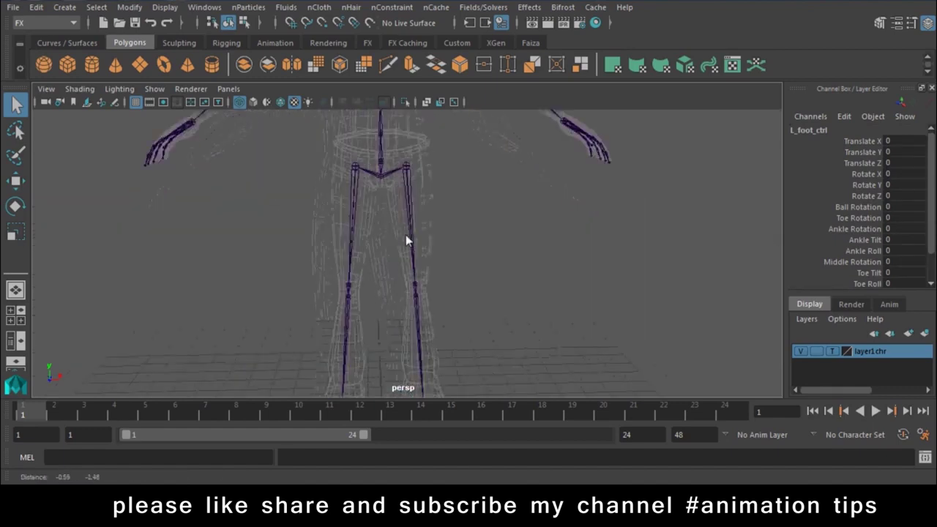
pyautogui.keyDown('alt'); pyautogui.moveTo(464, 251); pyautogui.dragTo(363, 205); pyautogui.keyUp('alt')
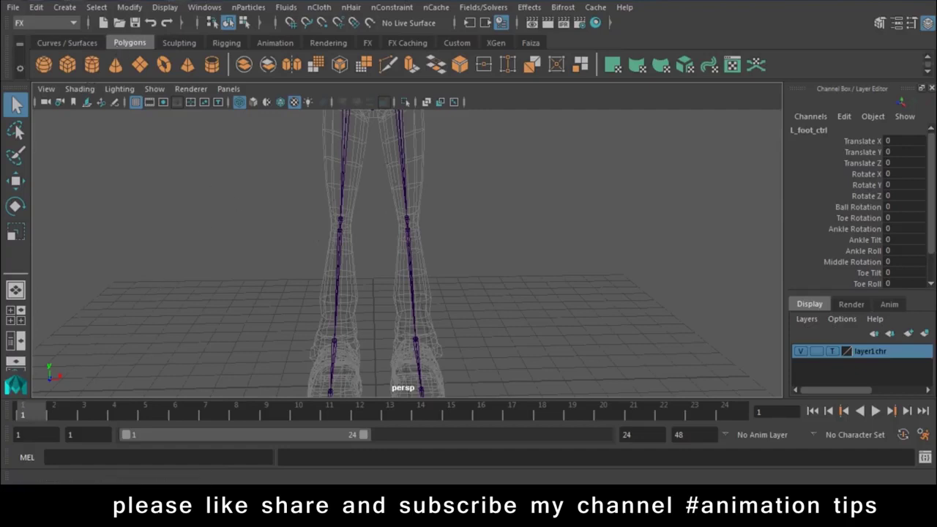
# Step: Deselect the control and launch the Rigging 101 wireControllers script from the Rigging shelf
pyautogui.click(579, 256)
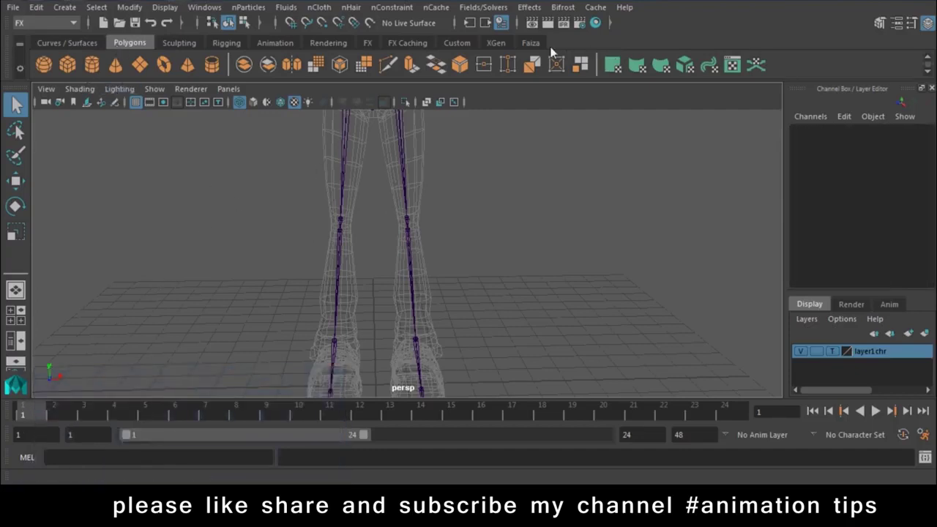
pyautogui.click(212, 44)
pyautogui.click(476, 65)
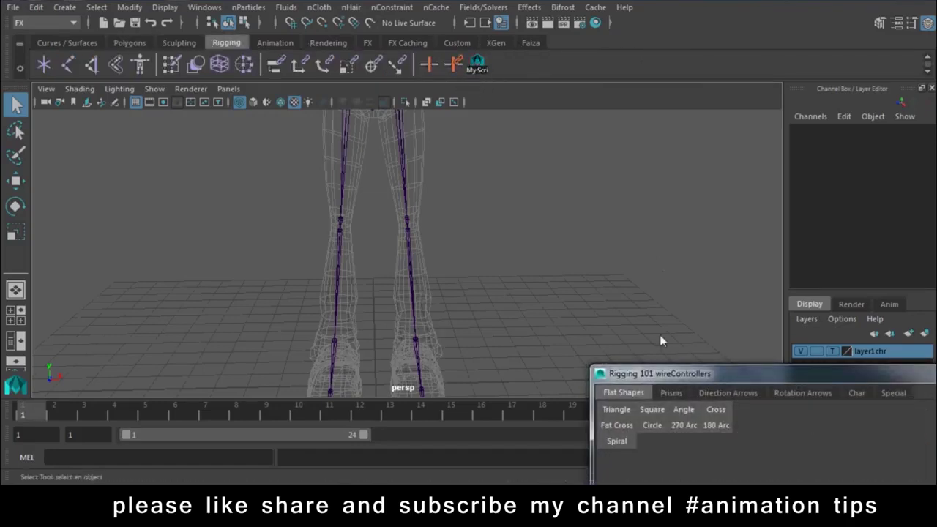
# Step: Create a Transform controller from the wireControllers Char shapes at the feet
pyautogui.moveTo(691, 371); pyautogui.dragTo(651, 95)
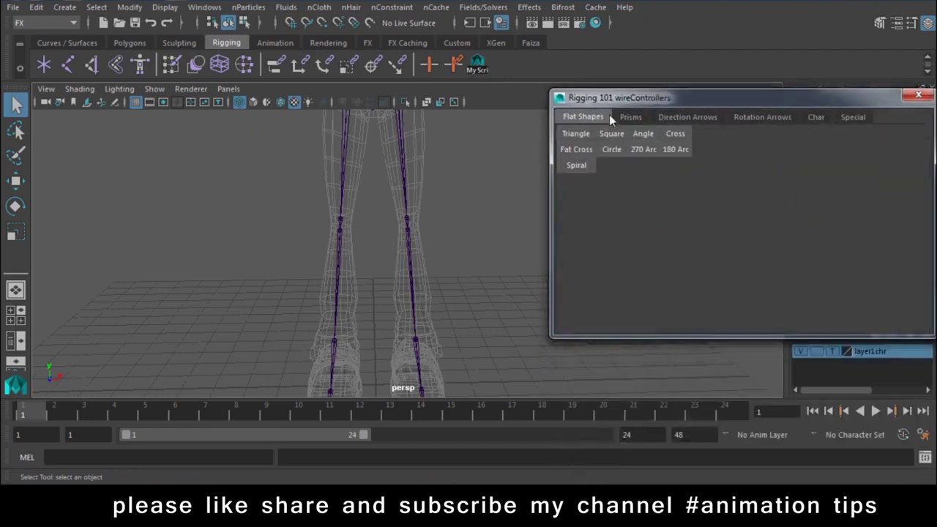
pyautogui.click(842, 119)
pyautogui.click(807, 117)
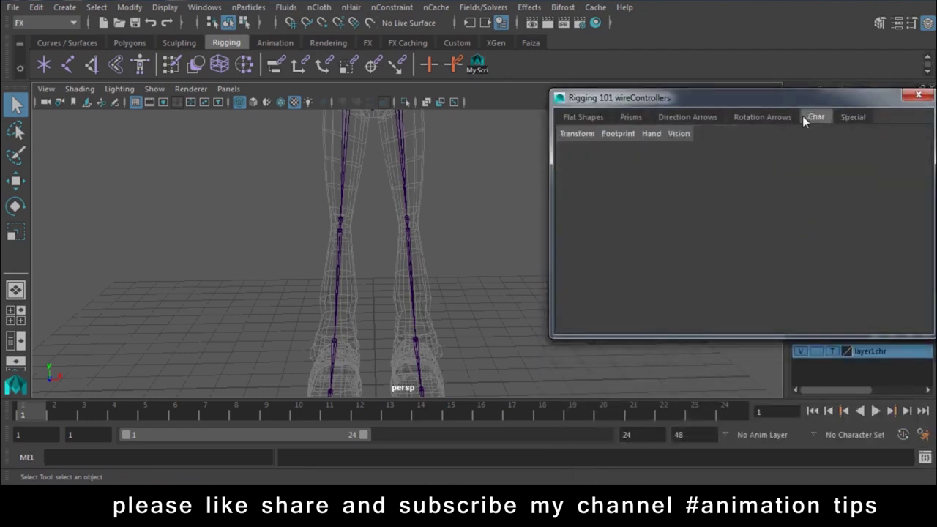
pyautogui.click(585, 136)
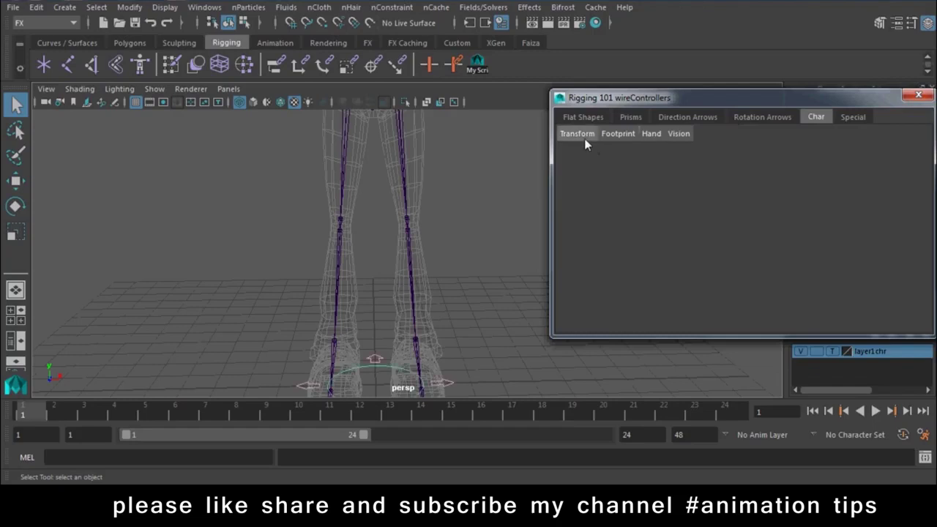
# Step: Scale the Transform controller uniformly to about 3.878 so it circles both feet
pyautogui.moveTo(298, 277)
pyautogui.keyDown('alt'); pyautogui.mouseDown()
pyautogui.moveTo(365, 277)
pyautogui.moveTo(349, 331)
pyautogui.moveTo(363, 306)
pyautogui.moveTo(385, 345)
pyautogui.moveTo(365, 306)
pyautogui.moveTo(576, 173)
pyautogui.mouseUp(); pyautogui.keyUp('alt')
pyautogui.press('w')
pyautogui.press('r')
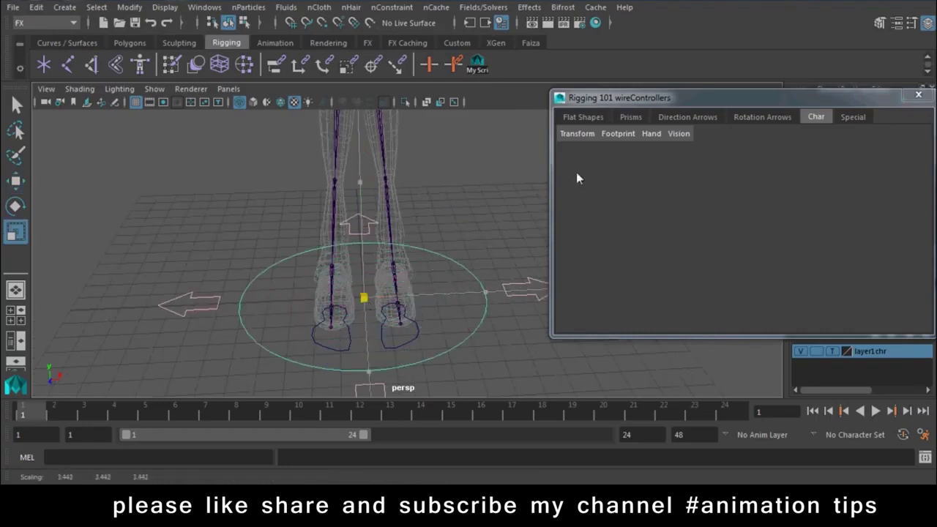
pyautogui.moveTo(677, 98); pyautogui.dragTo(725, 306)
# Step: Rename controller1 to Master_Ctrl in the Channel Box
pyautogui.doubleClick(813, 130)
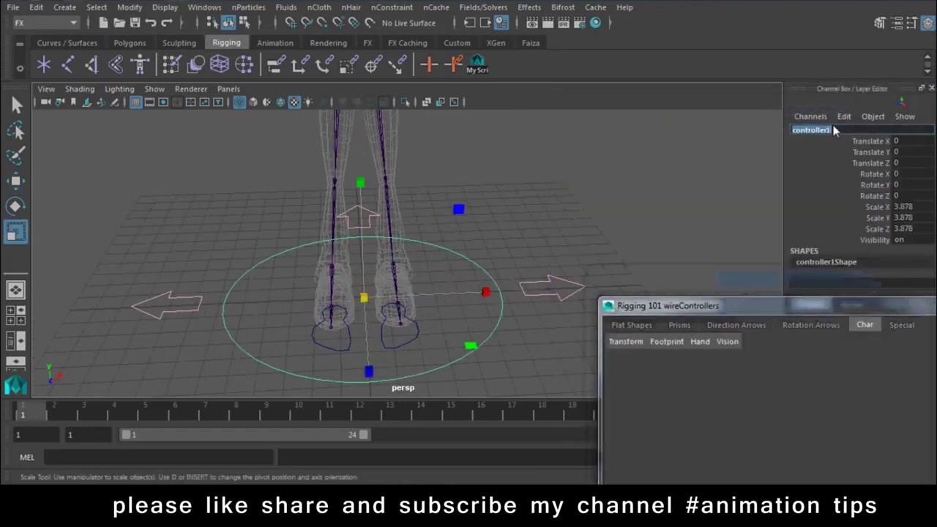
pyautogui.write('Master Ctrl')
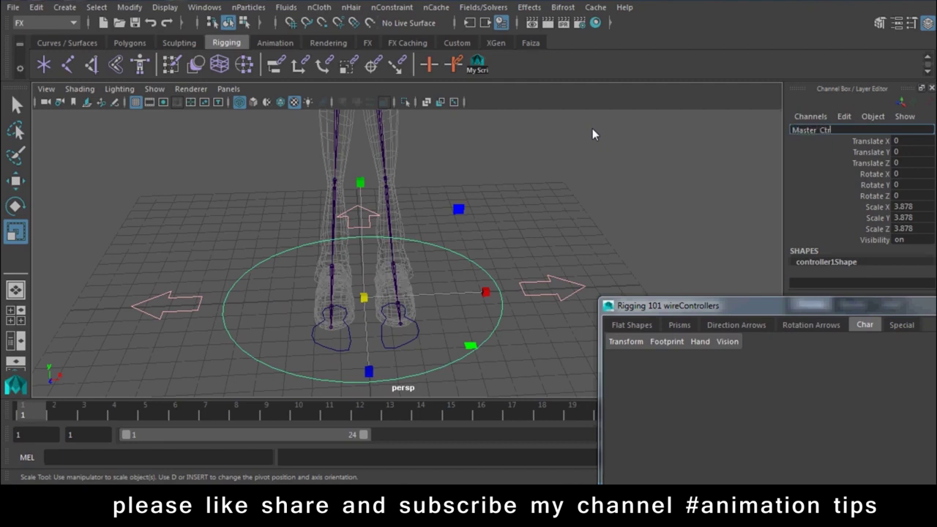
pyautogui.press('Return')
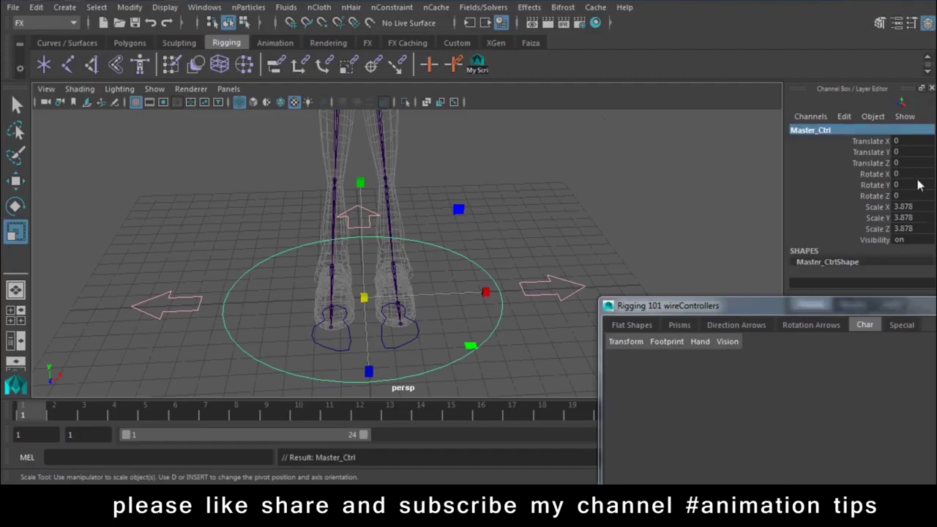
pyautogui.keyDown('alt'); pyautogui.moveTo(457, 349); pyautogui.dragTo(410, 344); pyautogui.keyUp('alt')
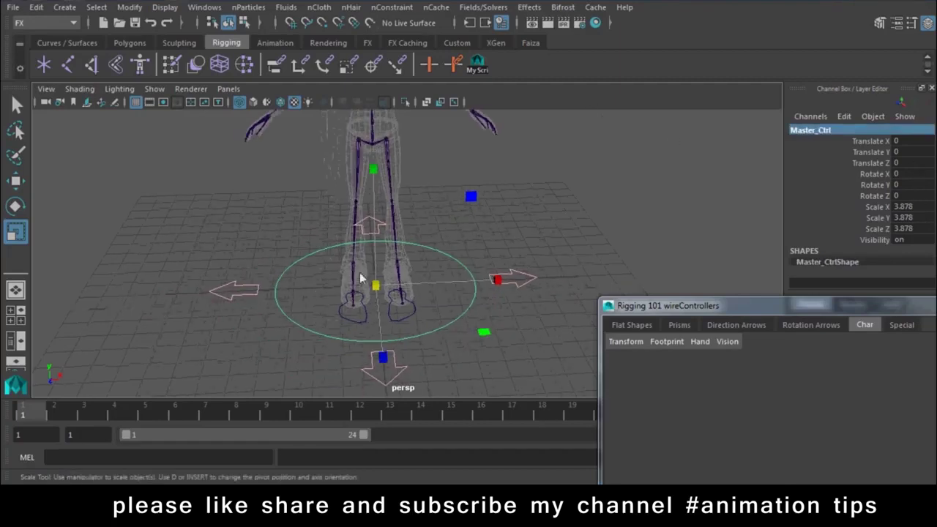
# Step: Freeze Master_Ctrl's transformations with default settings, zeroing translate/rotate and scale 1
pyautogui.click(130, 7)
pyautogui.click(275, 72)
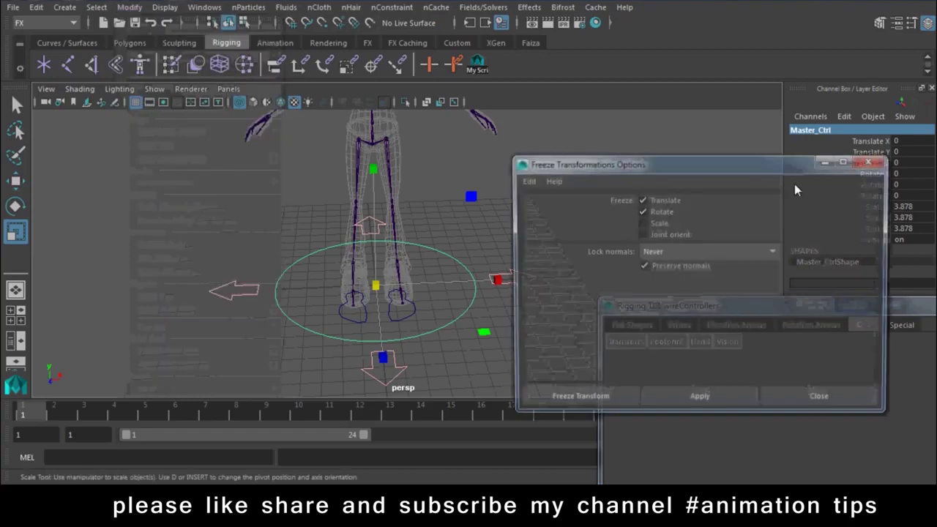
pyautogui.moveTo(799, 161); pyautogui.dragTo(732, 163)
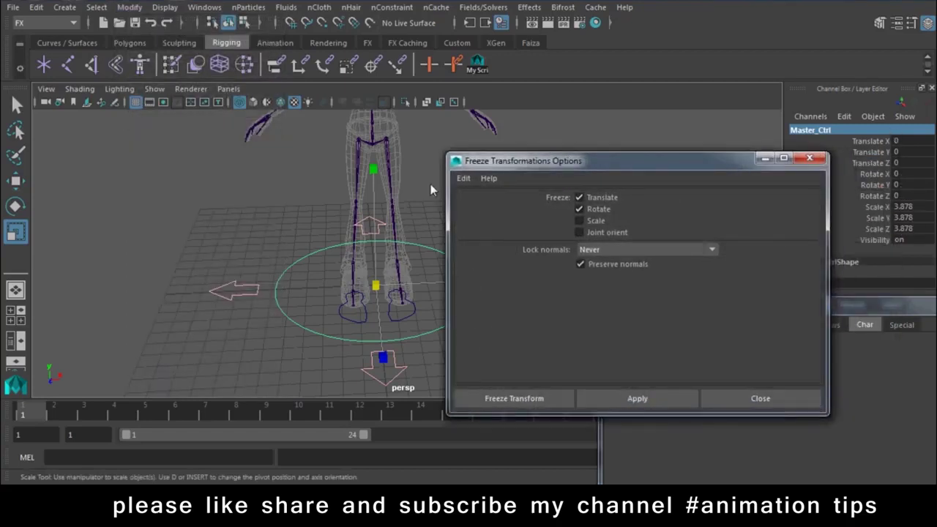
pyautogui.click(463, 178)
pyautogui.click(499, 205)
pyautogui.click(509, 401)
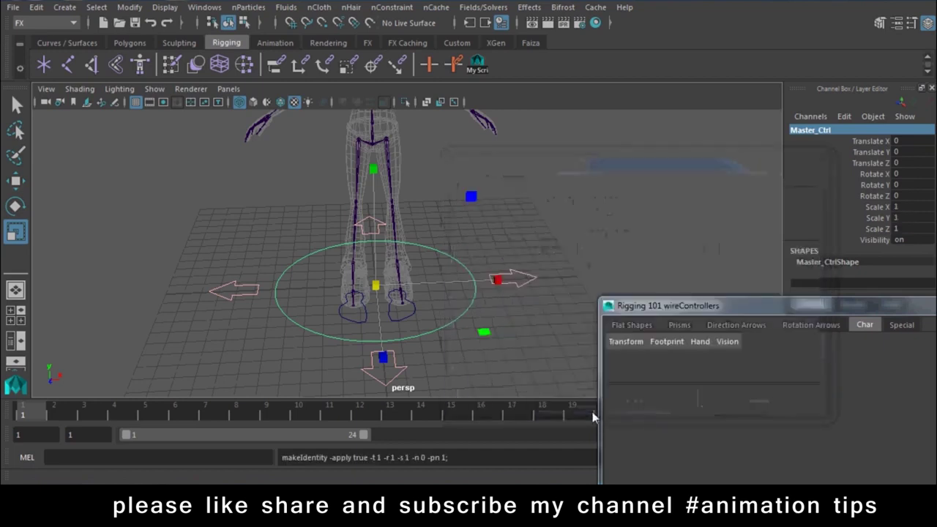
# Step: Try a Sun controller from the Special shapes, then undo it and the Cog
pyautogui.keyDown('alt'); pyautogui.moveTo(382, 339); pyautogui.dragTo(327, 266); pyautogui.keyUp('alt')
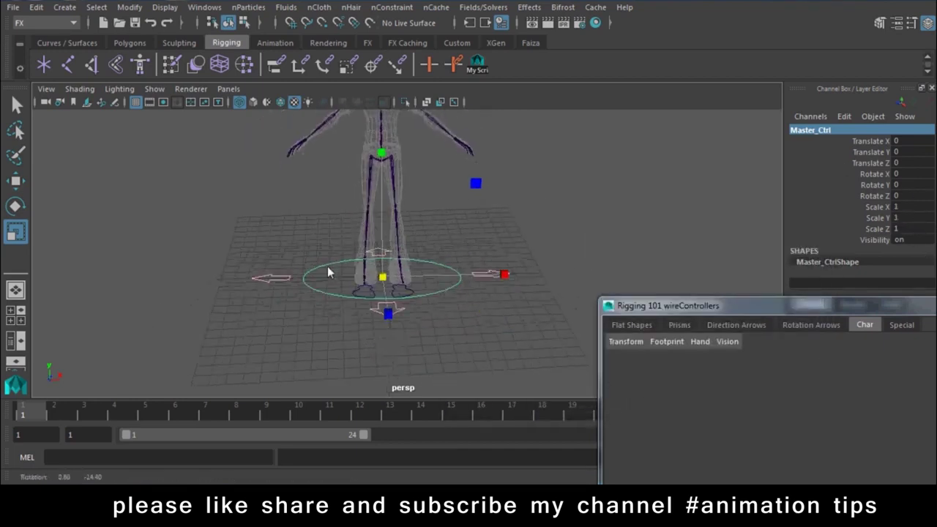
pyautogui.moveTo(681, 306); pyautogui.dragTo(638, 159)
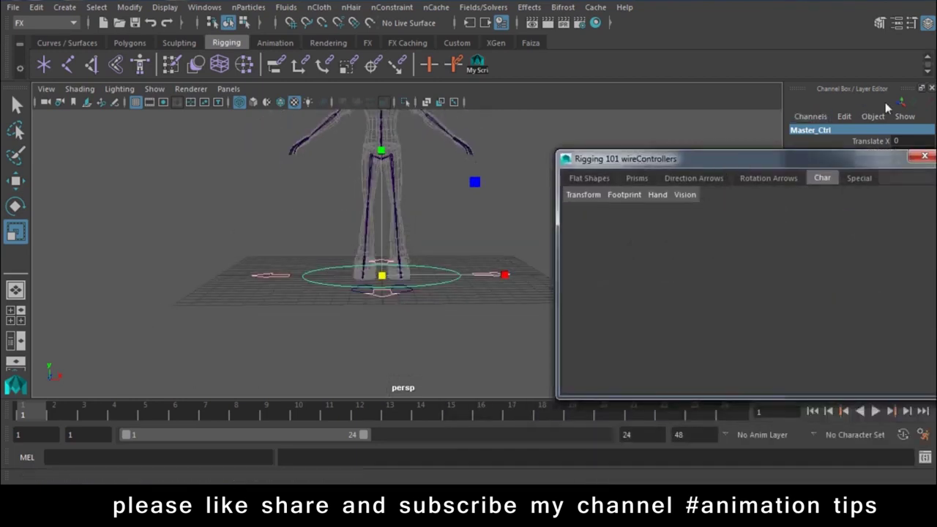
pyautogui.click(853, 181)
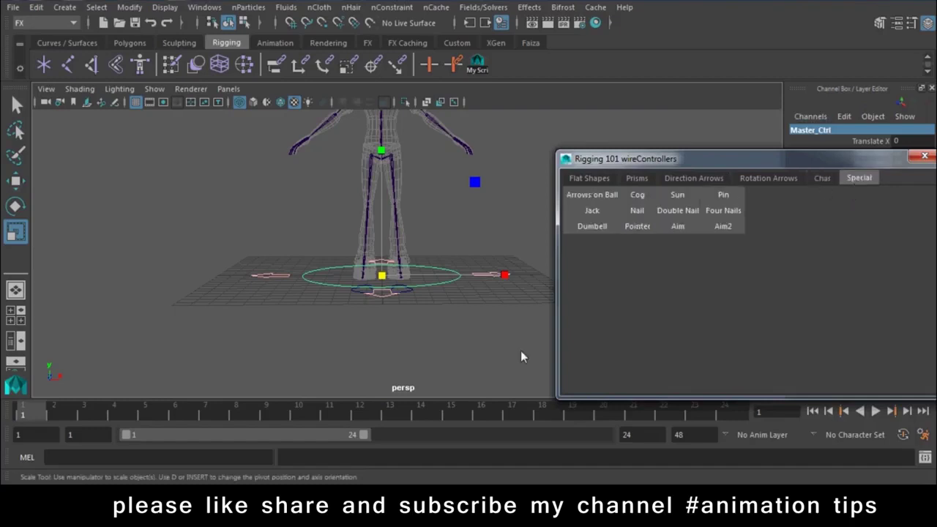
pyautogui.keyDown('alt'); pyautogui.moveTo(388, 328); pyautogui.dragTo(422, 358); pyautogui.keyUp('alt')
pyautogui.press('w')
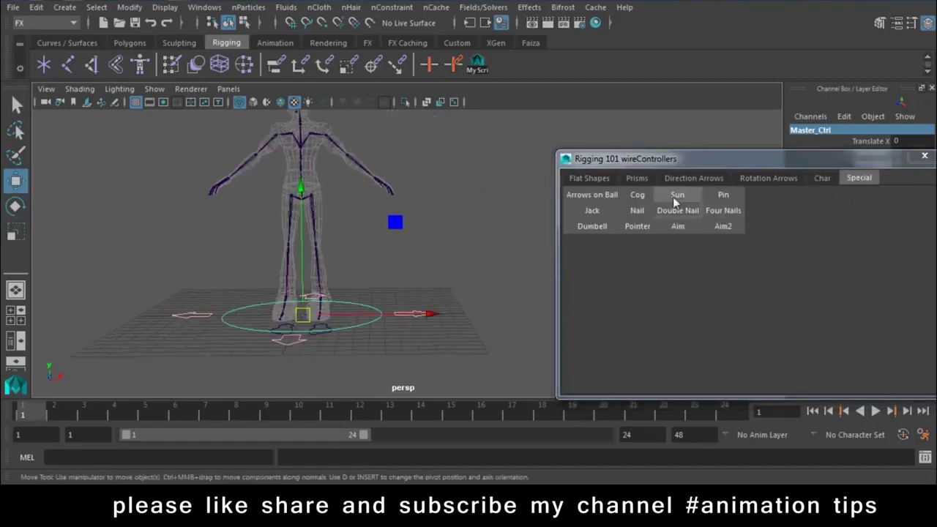
pyautogui.click(675, 196)
pyautogui.moveTo(234, 370)
pyautogui.keyDown('alt'); pyautogui.mouseDown()
pyautogui.moveTo(287, 347)
pyautogui.moveTo(286, 363)
pyautogui.mouseUp(); pyautogui.keyUp('alt')
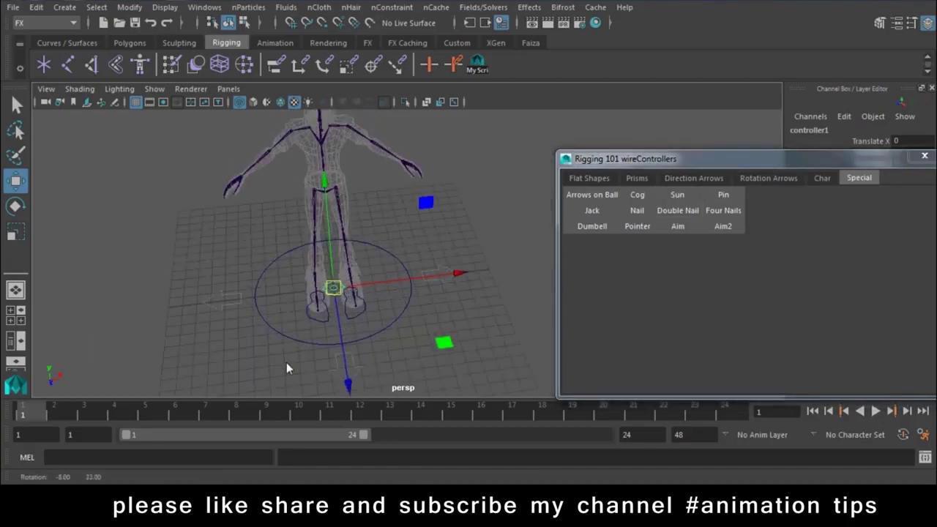
pyautogui.hotkey('ctrl', 'z')
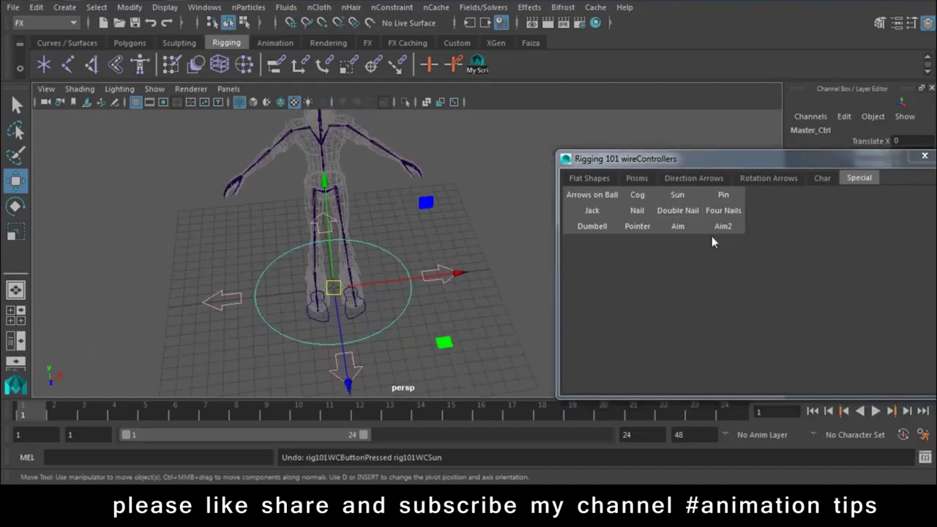
pyautogui.hotkey('ctrl', 'z')
pyautogui.hotkey('ctrl', 'z')
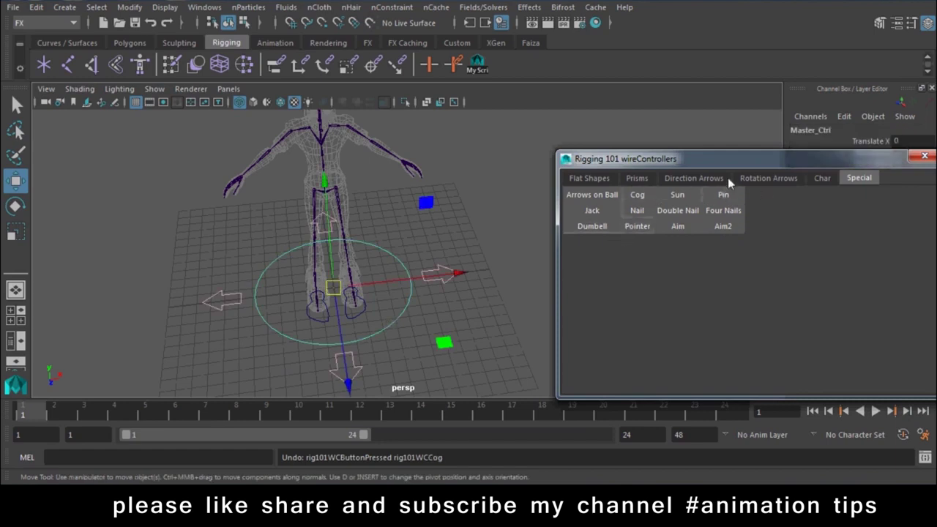
# Step: Browse Direction Arrows, Flat Shapes and Prisms, then create and undo a Sphere controller
pyautogui.click(709, 179)
pyautogui.click(605, 180)
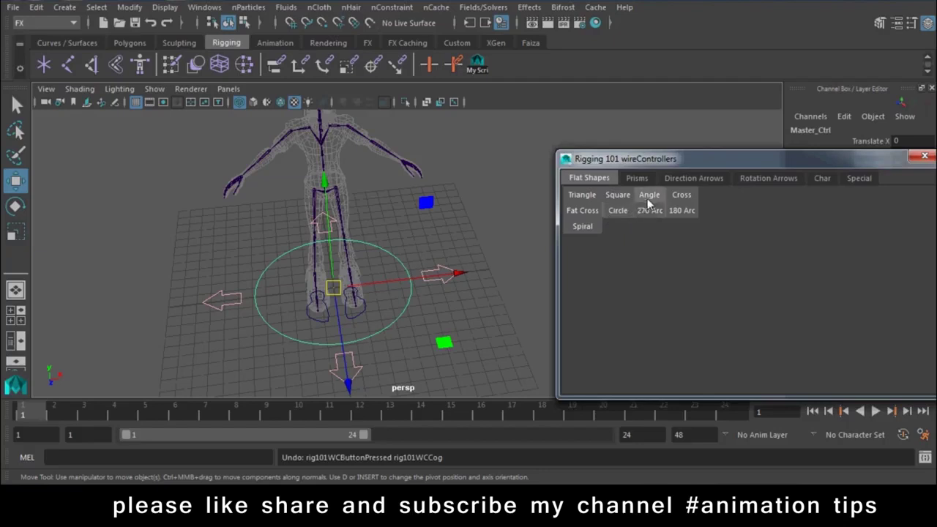
pyautogui.click(694, 179)
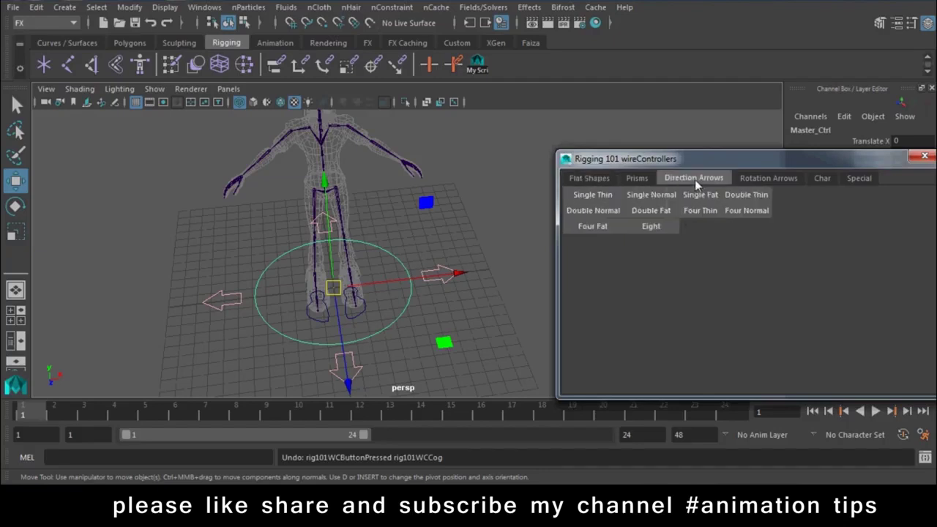
pyautogui.click(638, 179)
pyautogui.click(630, 211)
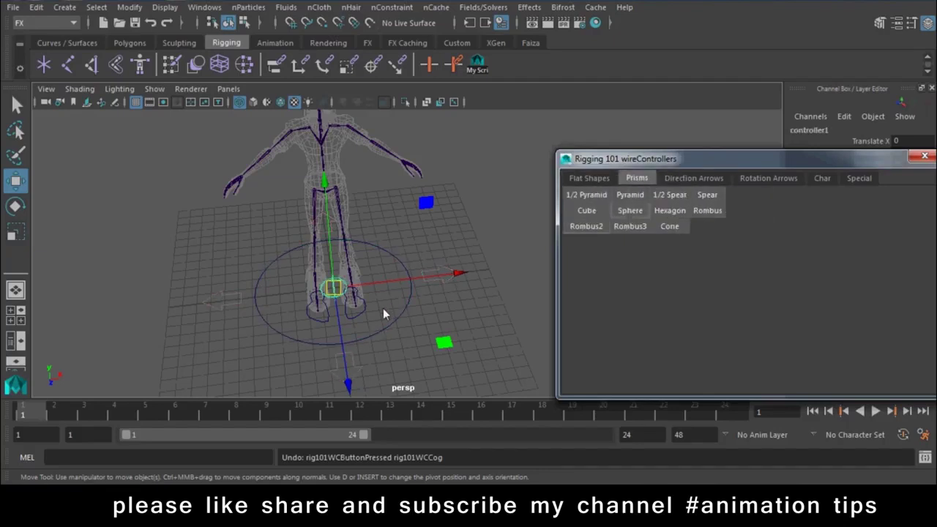
pyautogui.keyDown('alt'); pyautogui.moveTo(383, 308); pyautogui.dragTo(439, 278); pyautogui.keyUp('alt')
pyautogui.hotkey('ctrl', 'z')
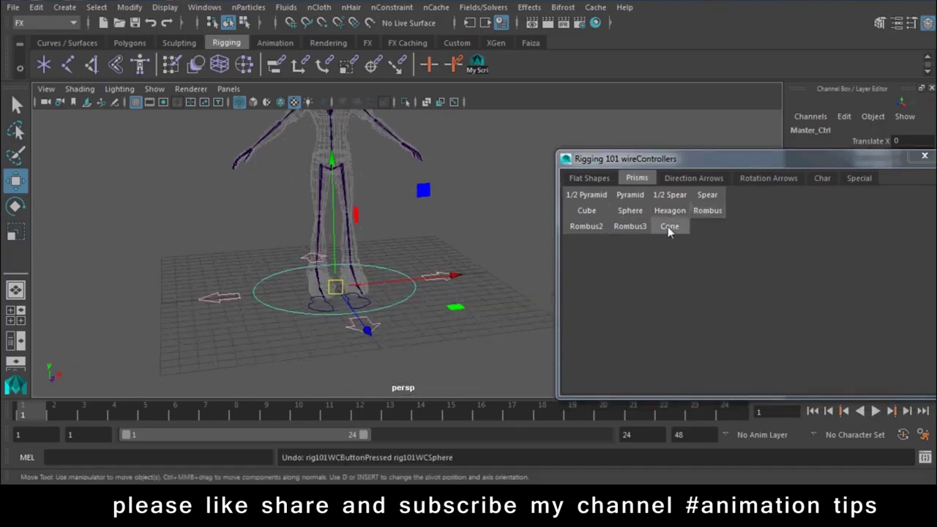
# Step: Try a Rombus and a Double Fat arrow controller, undoing each
pyautogui.click(707, 210)
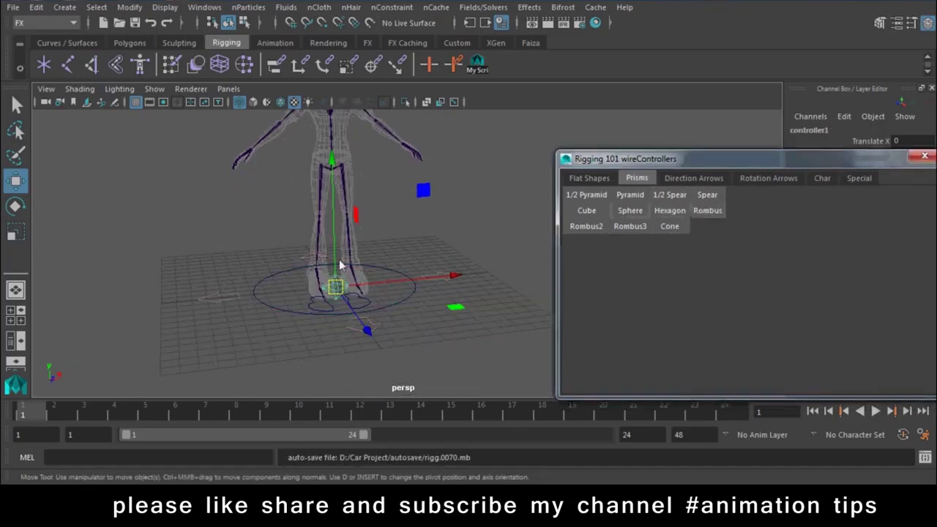
pyautogui.hotkey('ctrl', 'z')
pyautogui.click(768, 180)
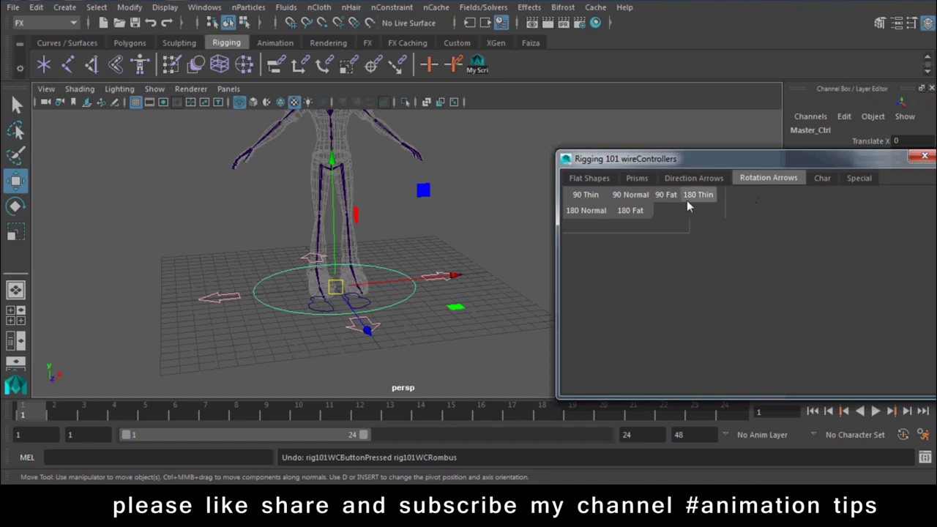
pyautogui.click(694, 181)
pyautogui.click(654, 211)
pyautogui.hotkey('ctrl', 'z')
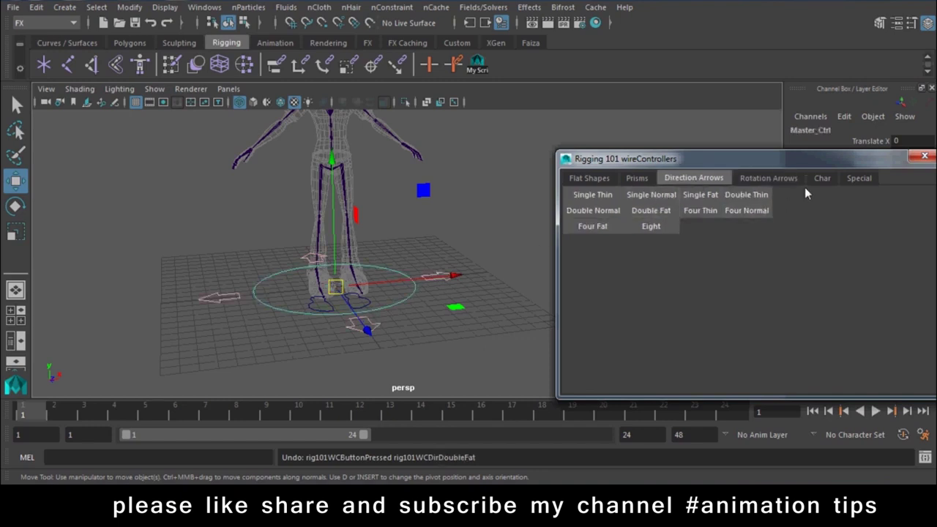
# Step: Try Four Nails and Dumbell controllers from the Special shapes, undoing both
pyautogui.click(823, 180)
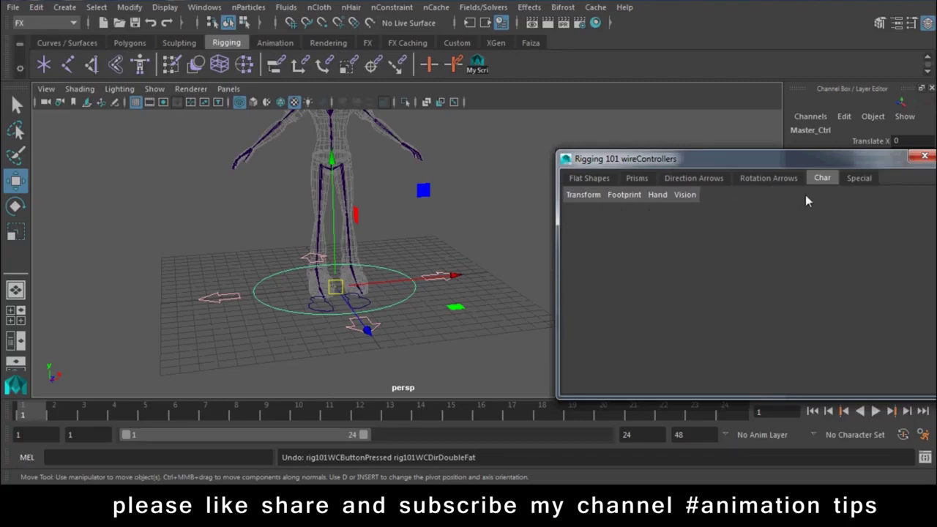
pyautogui.click(858, 180)
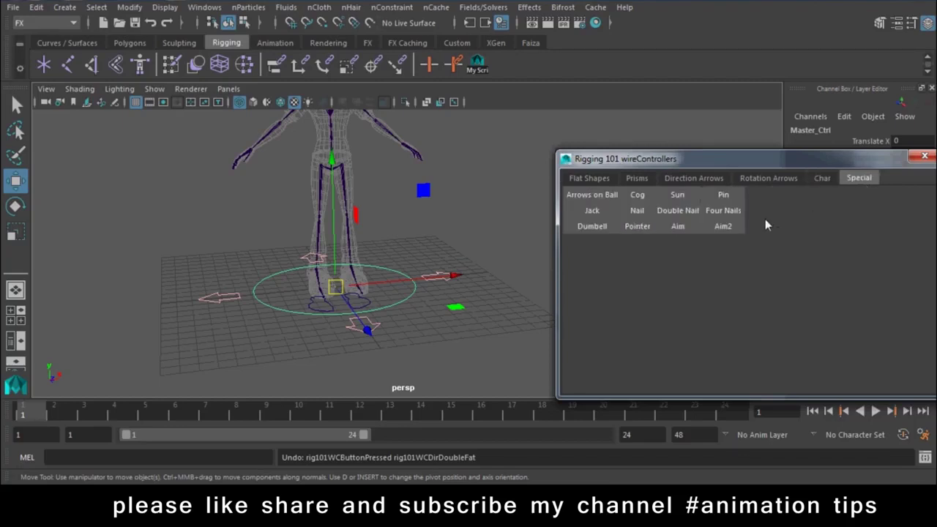
pyautogui.click(725, 211)
pyautogui.moveTo(322, 274)
pyautogui.keyDown('alt'); pyautogui.mouseDown()
pyautogui.moveTo(408, 303)
pyautogui.moveTo(491, 393)
pyautogui.mouseUp(); pyautogui.keyUp('alt')
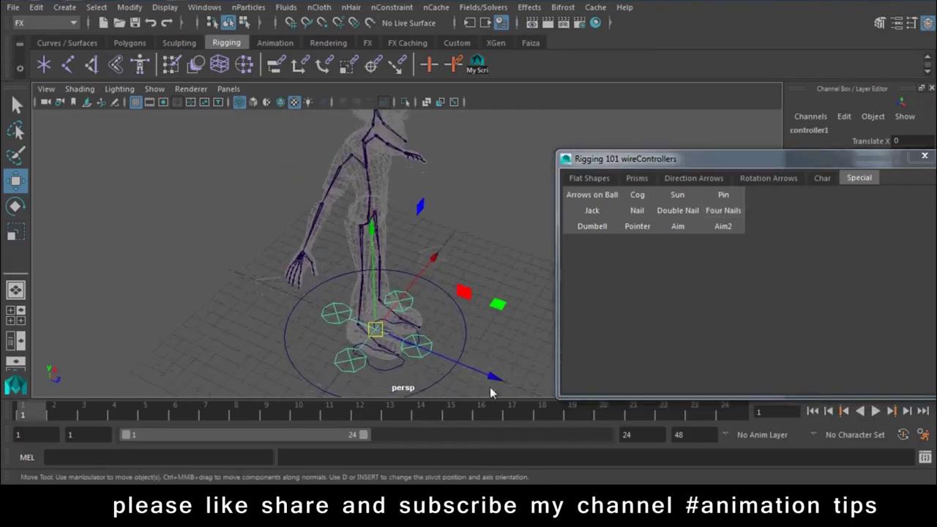
pyautogui.click(459, 330)
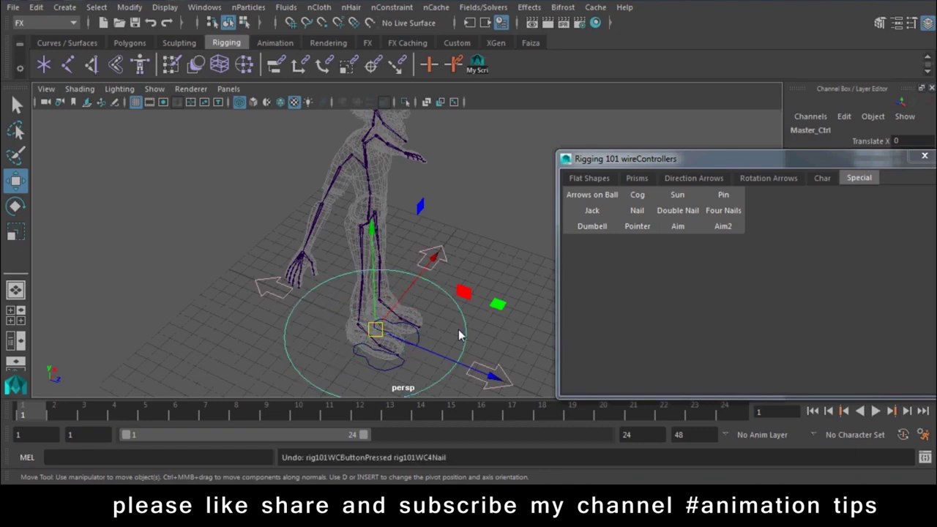
pyautogui.keyDown('alt'); pyautogui.moveTo(458, 329); pyautogui.dragTo(439, 291); pyautogui.keyUp('alt')
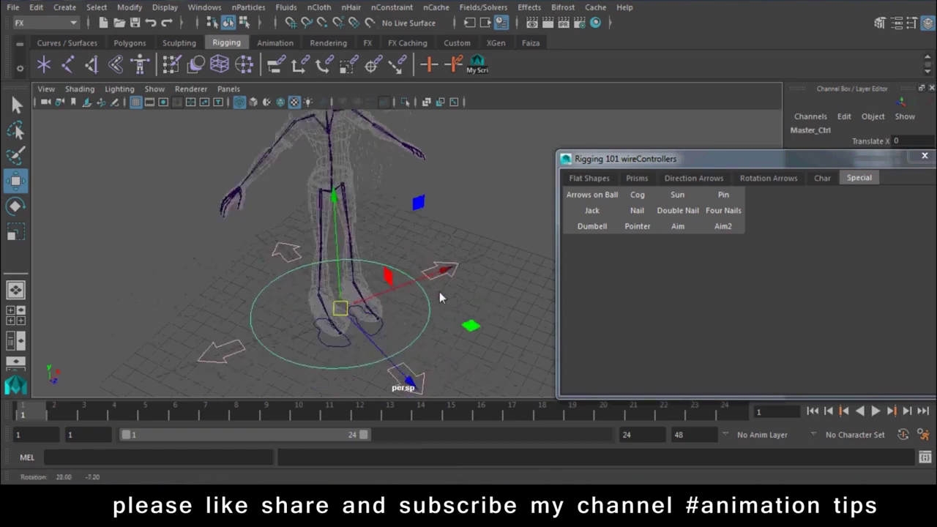
pyautogui.click(600, 226)
pyautogui.hotkey('ctrl', 'z')
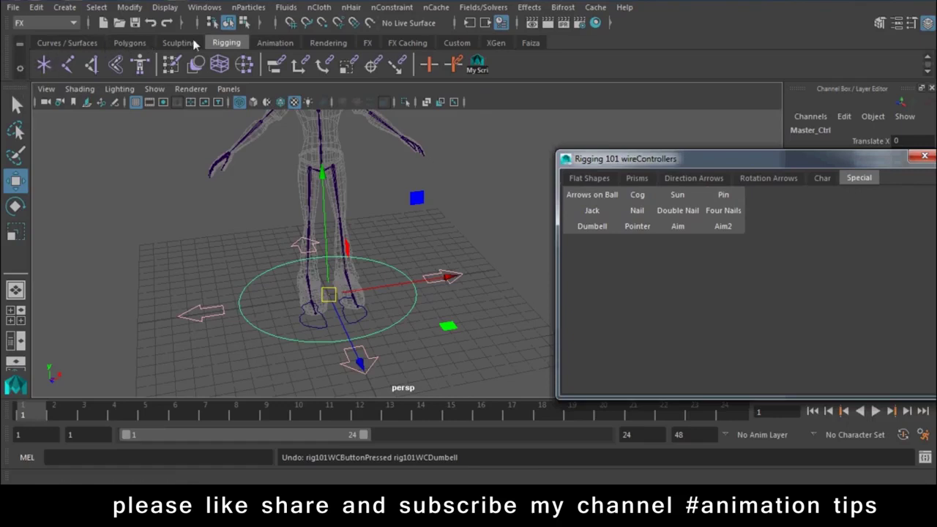
pyautogui.click(123, 42)
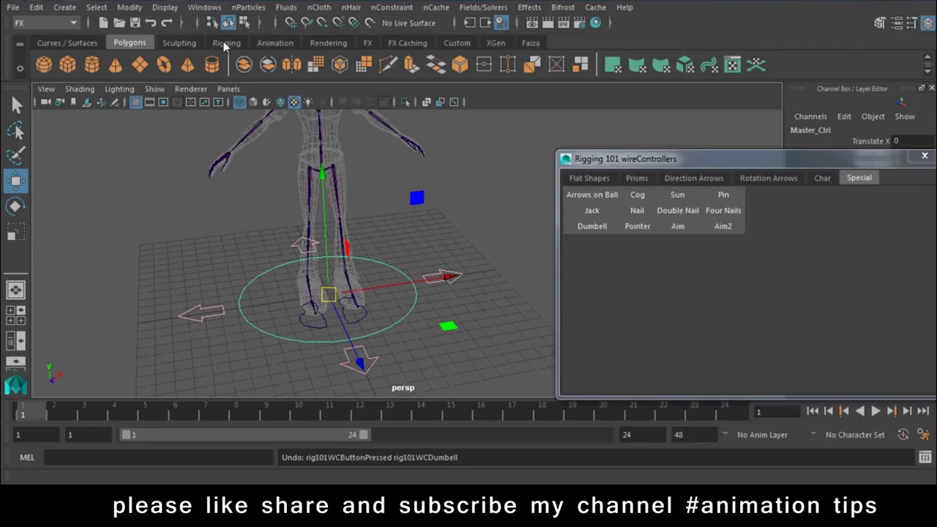
# Step: Draw a NURBS circle and snap it onto the spine joint at the hips
pyautogui.click(66, 43)
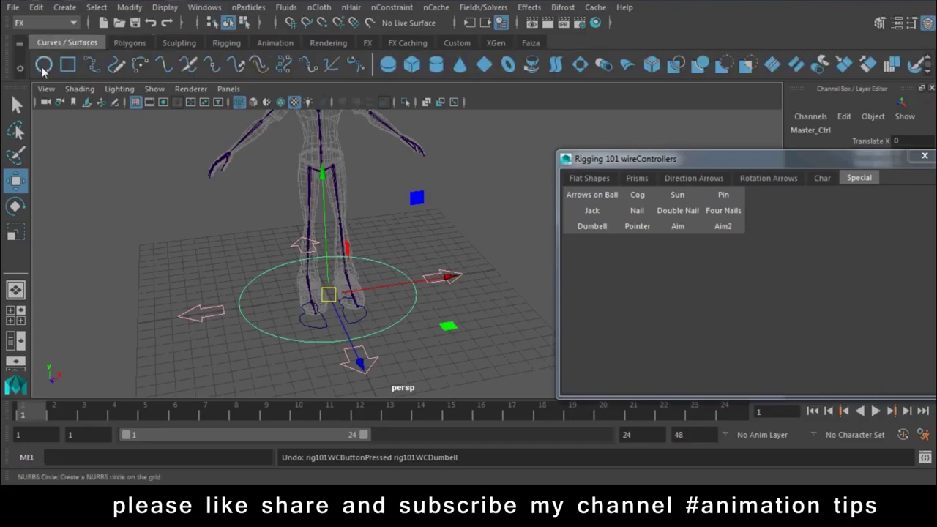
pyautogui.click(43, 64)
pyautogui.moveTo(331, 297); pyautogui.dragTo(360, 322)
pyautogui.press('w')
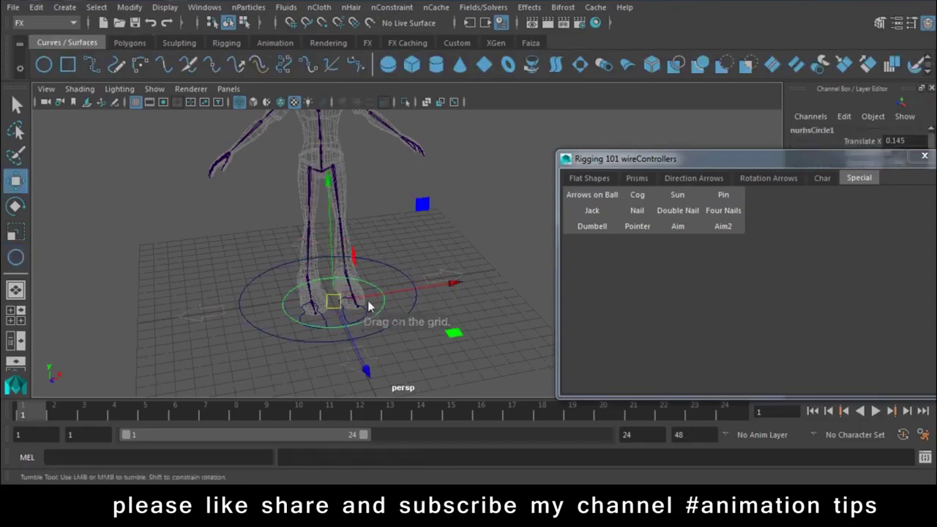
pyautogui.moveTo(334, 296)
pyautogui.mouseDown()
pyautogui.moveTo(318, 157)
pyautogui.moveTo(319, 168)
pyautogui.mouseUp()
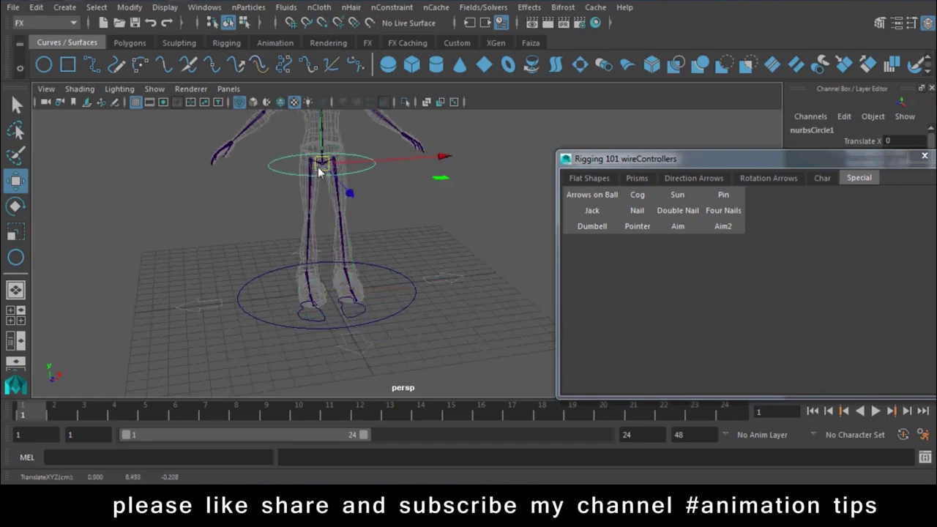
pyautogui.moveTo(818, 156); pyautogui.dragTo(814, 312)
pyautogui.scroll(3, 258, 132)
pyautogui.moveTo(258, 132)
pyautogui.keyDown('alt'); pyautogui.mouseDown()
pyautogui.moveTo(361, 222)
pyautogui.moveTo(323, 178)
pyautogui.mouseUp(); pyautogui.keyUp('alt')
pyautogui.keyDown('alt'); pyautogui.moveTo(323, 178); pyautogui.dragTo(357, 267, button='right'); pyautogui.keyUp('alt')
pyautogui.moveTo(360, 267); pyautogui.dragTo(351, 203, button='middle')
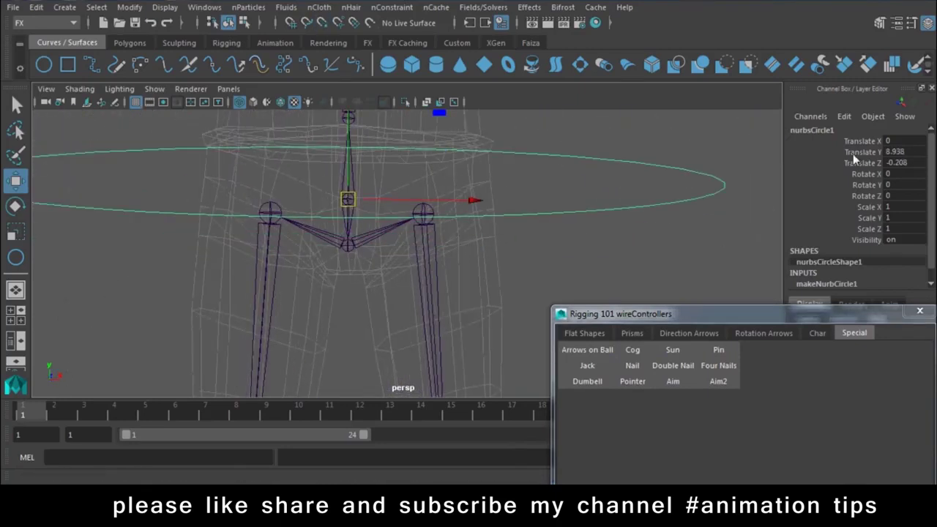
# Step: Freeze the circle's transforms to zero and rename it Root
pyautogui.click(130, 7)
pyautogui.click(178, 70)
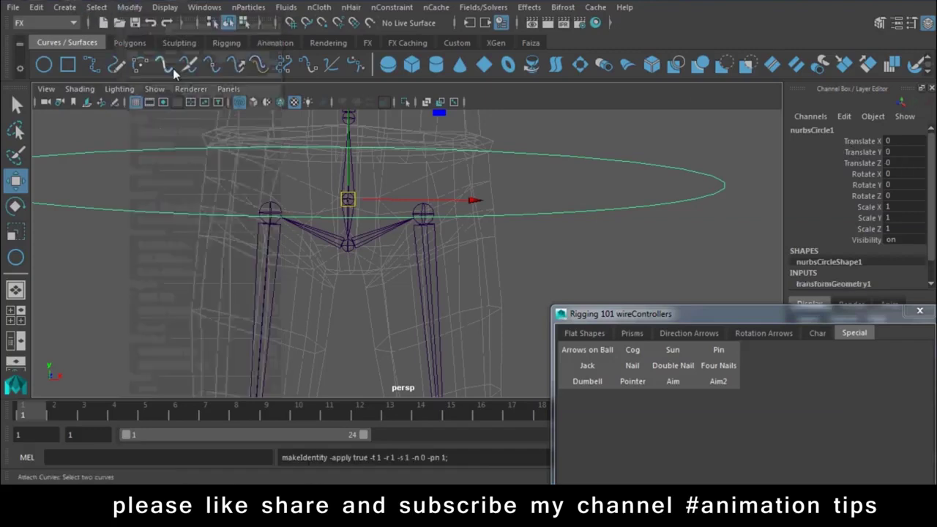
pyautogui.keyDown('alt'); pyautogui.moveTo(527, 230); pyautogui.dragTo(336, 129, button='right'); pyautogui.keyUp('alt')
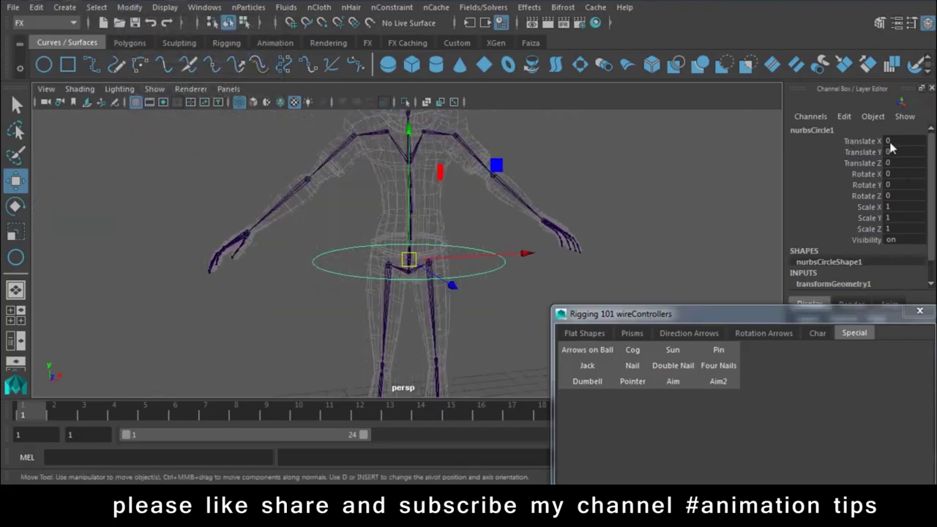
pyautogui.doubleClick(818, 130)
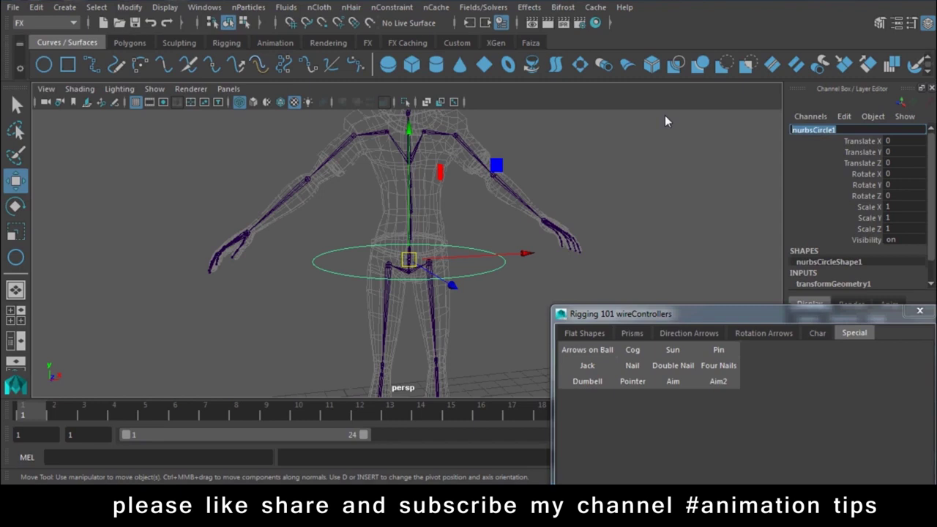
pyautogui.write('Root')
pyautogui.press('Return')
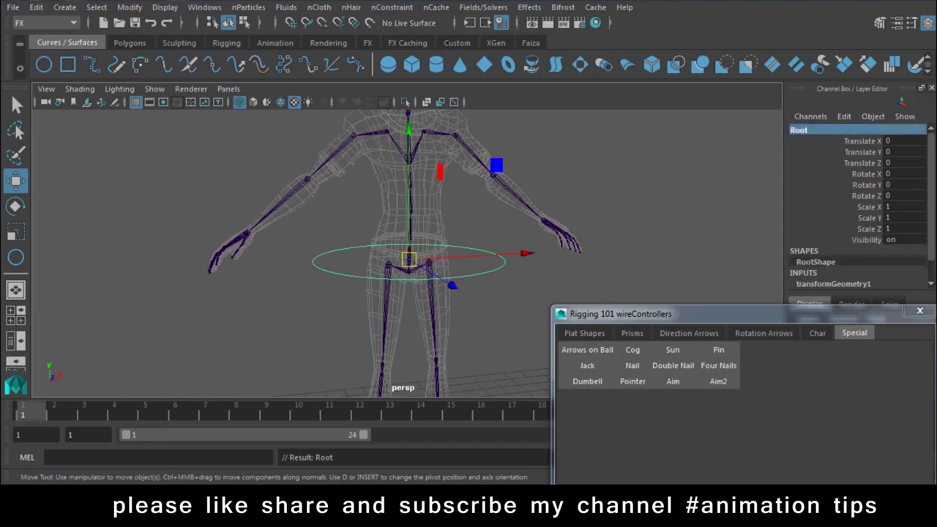
pyautogui.click(632, 333)
# Step: Create a Prisms Cube controller and move it up to the pelvis in front view
pyautogui.moveTo(711, 312); pyautogui.dragTo(790, 174)
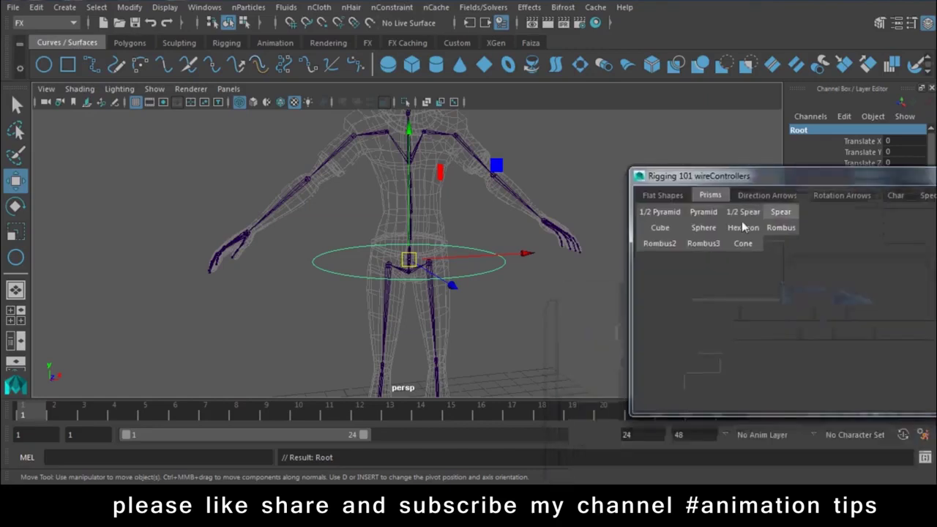
pyautogui.click(671, 226)
pyautogui.moveTo(443, 300)
pyautogui.keyDown('alt'); pyautogui.mouseDown(button='right')
pyautogui.moveTo(346, 281)
pyautogui.moveTo(435, 347)
pyautogui.mouseUp(button='right'); pyautogui.keyUp('alt')
pyautogui.moveTo(435, 347)
pyautogui.keyDown('alt'); pyautogui.mouseDown()
pyautogui.moveTo(432, 270)
pyautogui.moveTo(400, 320)
pyautogui.mouseUp(); pyautogui.keyUp('alt')
pyautogui.scroll(-5, 374, 311)
pyautogui.scroll(3, 336, 304)
pyautogui.moveTo(324, 297); pyautogui.dragTo(369, 62)
pyautogui.scroll(5, 343, 283)
pyautogui.scroll(-3, 299, 226)
pyautogui.scroll(2, 356, 291)
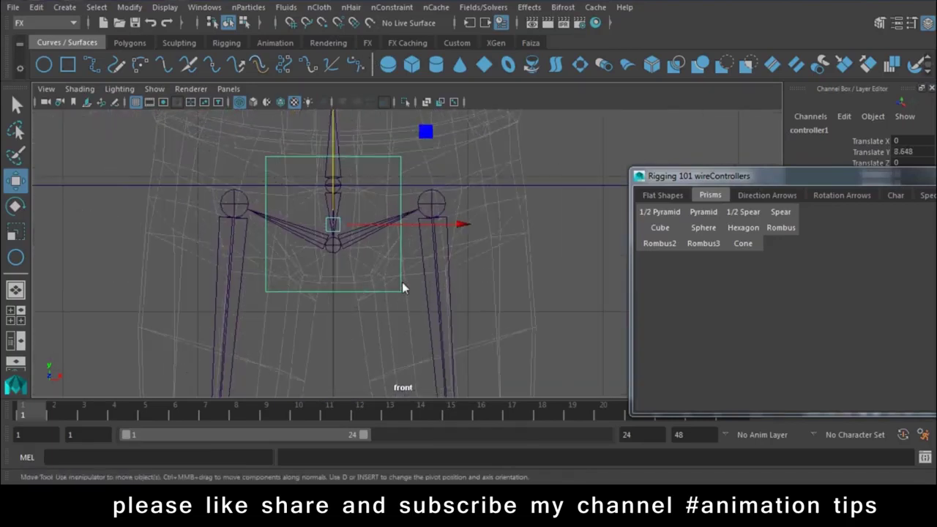
# Step: Scale the cube's top corner CVs outward into a trapezoid in front view
pyautogui.moveTo(402, 282); pyautogui.dragTo(325, 98, button='right')
pyautogui.keyDown('alt'); pyautogui.moveTo(424, 270); pyautogui.dragTo(453, 292, button='middle'); pyautogui.keyUp('alt')
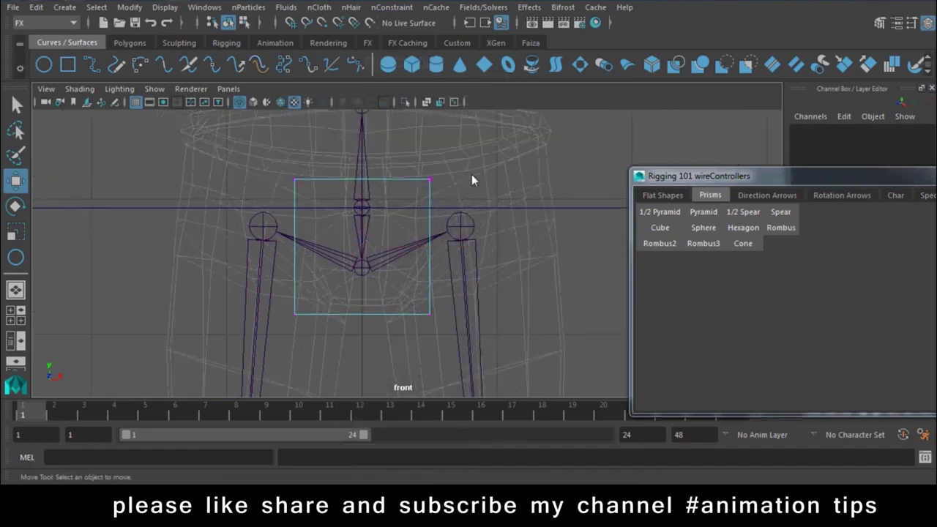
pyautogui.click(248, 206)
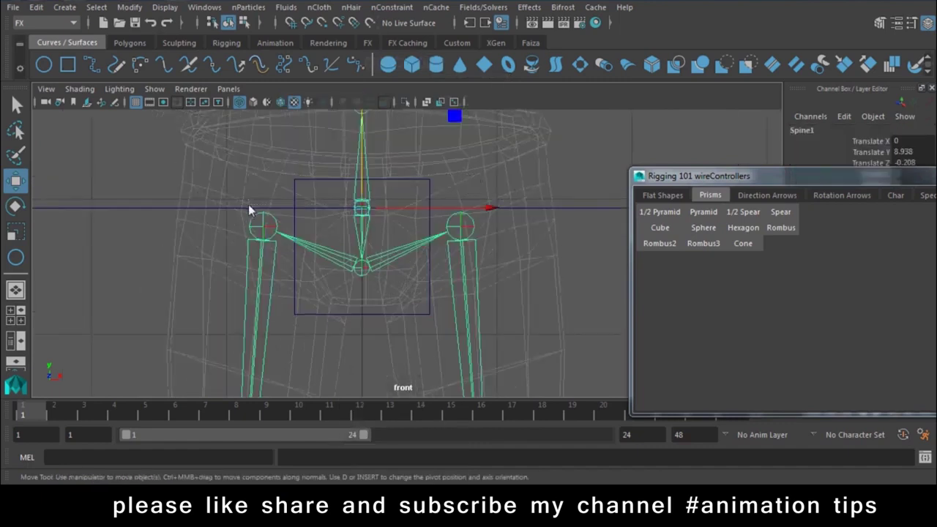
pyautogui.click(457, 186)
pyautogui.click(429, 179)
pyautogui.keyDown('shift'); pyautogui.click(295, 180); pyautogui.keyUp('shift')
pyautogui.press('r')
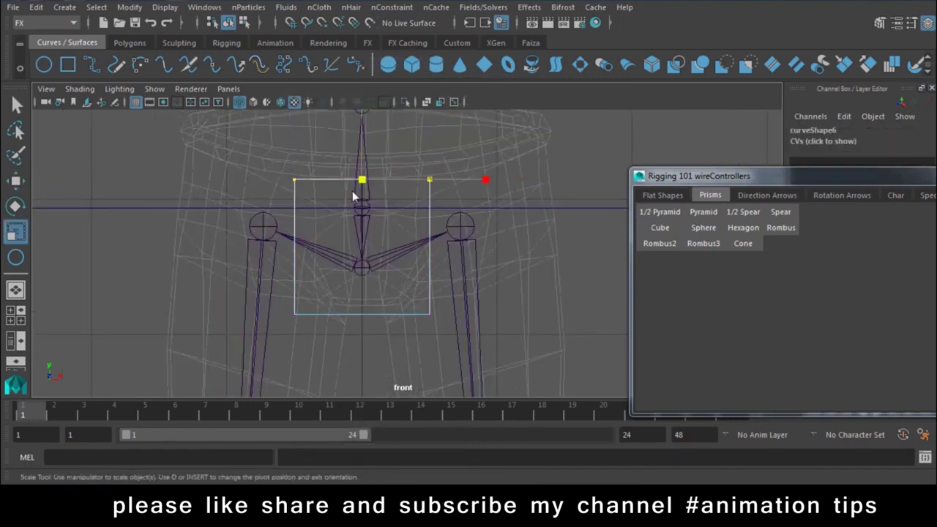
pyautogui.moveTo(485, 180); pyautogui.dragTo(628, 183)
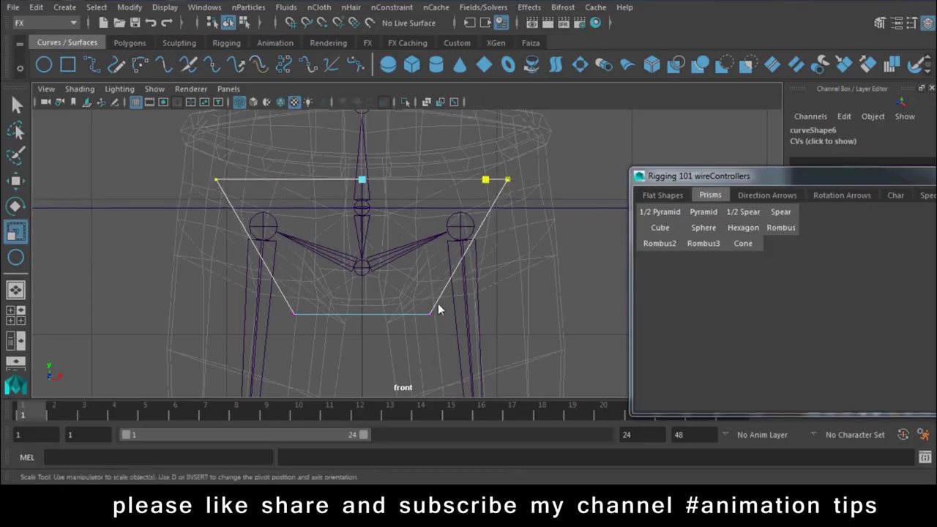
# Step: In side view, scale the bottom corner CVs inward to taper the controller
pyautogui.press('space')
pyautogui.moveTo(433, 303)
pyautogui.mouseDown()
pyautogui.moveTo(490, 296)
pyautogui.moveTo(339, 282)
pyautogui.moveTo(419, 339)
pyautogui.mouseUp()
pyautogui.press('f')
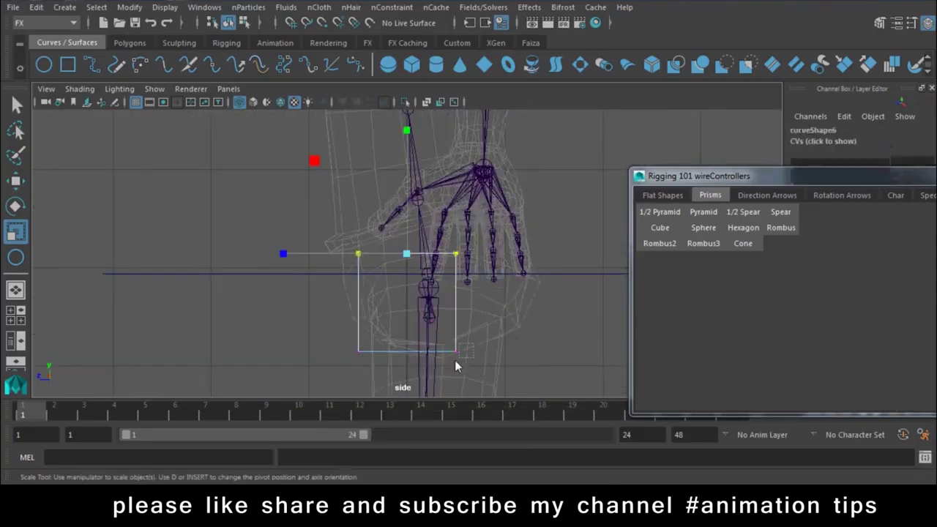
pyautogui.click(357, 351)
pyautogui.click(407, 350)
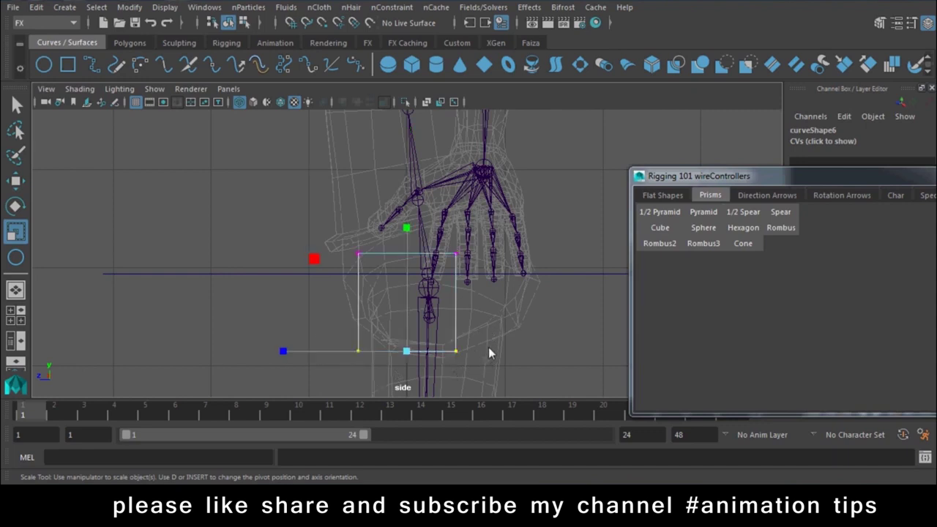
pyautogui.moveTo(286, 353); pyautogui.dragTo(348, 336)
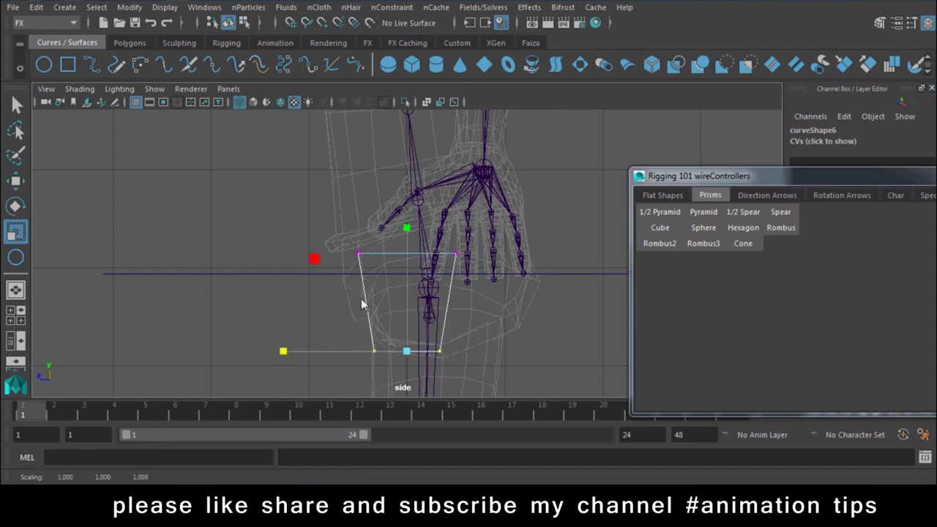
# Step: Back in object mode, reposition the tapered controller around the pelvis
pyautogui.moveTo(362, 305); pyautogui.dragTo(431, 100, button='right')
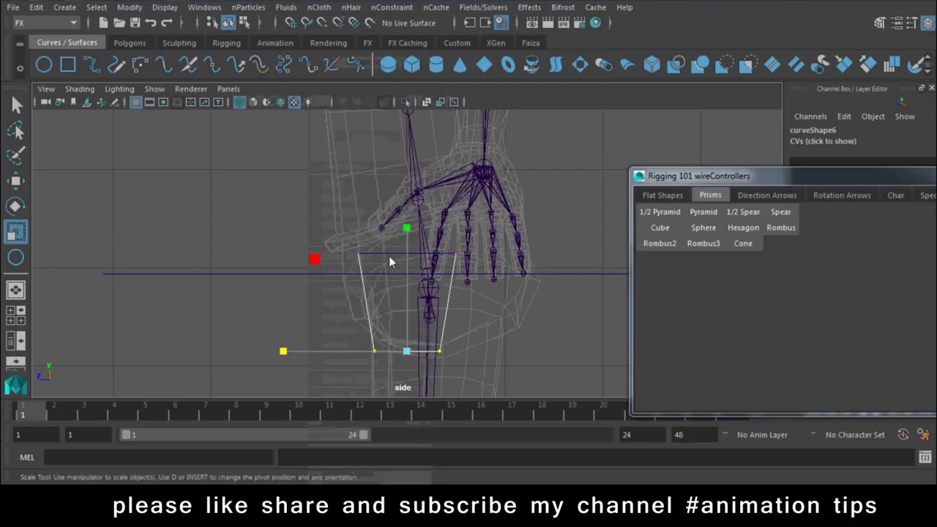
pyautogui.press('w')
pyautogui.moveTo(288, 303); pyautogui.dragTo(311, 300)
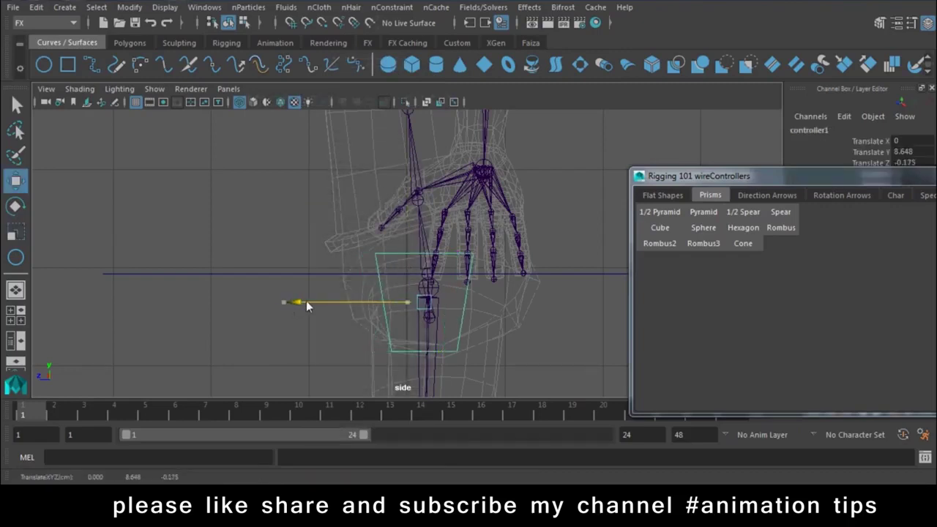
pyautogui.moveTo(476, 344)
pyautogui.keyDown('alt'); pyautogui.mouseDown()
pyautogui.moveTo(201, 217)
pyautogui.moveTo(473, 308)
pyautogui.moveTo(414, 308)
pyautogui.moveTo(417, 331)
pyautogui.mouseUp(); pyautogui.keyUp('alt')
pyautogui.press('space')
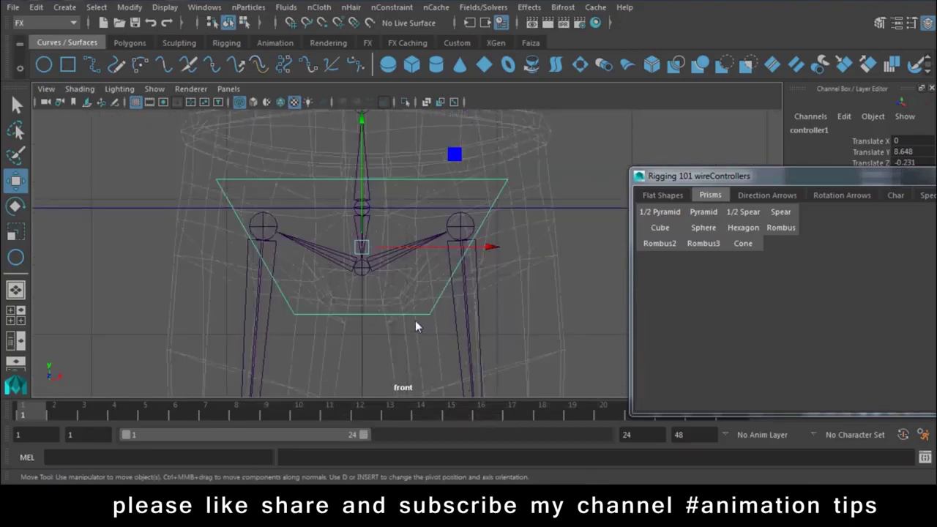
pyautogui.moveTo(359, 254); pyautogui.dragTo(355, 273)
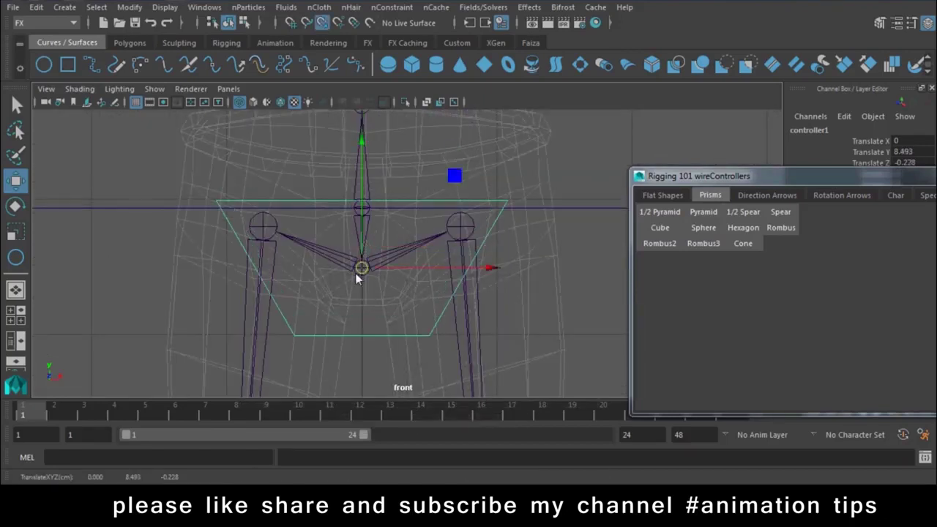
# Step: Freeze the tapered controller's transforms and rename it Pelvis
pyautogui.click(130, 7)
pyautogui.click(153, 71)
pyautogui.moveTo(806, 176); pyautogui.dragTo(864, 348)
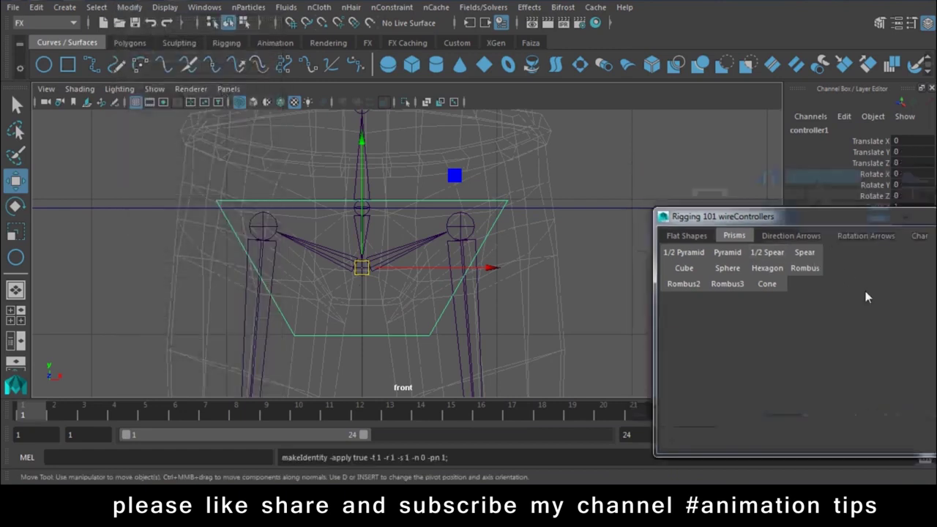
pyautogui.doubleClick(825, 131)
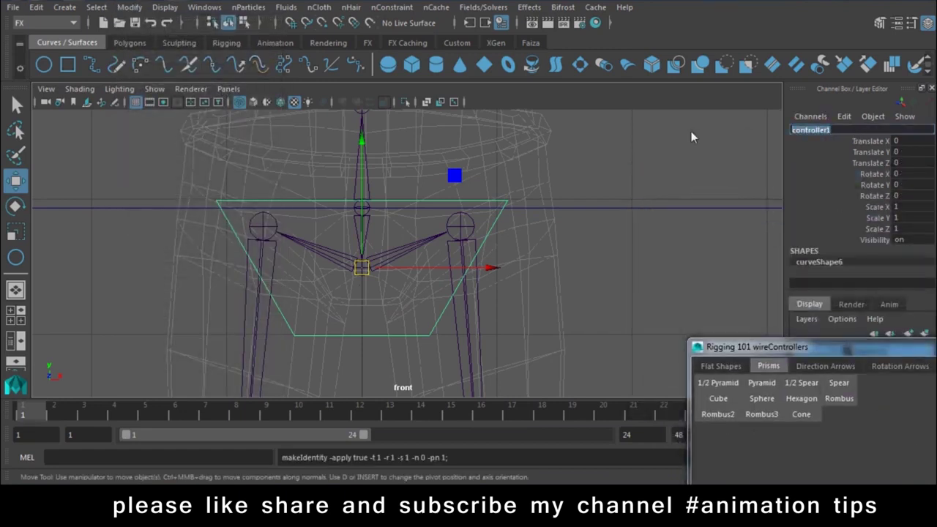
pyautogui.write('Pelvis')
pyautogui.press('Return')
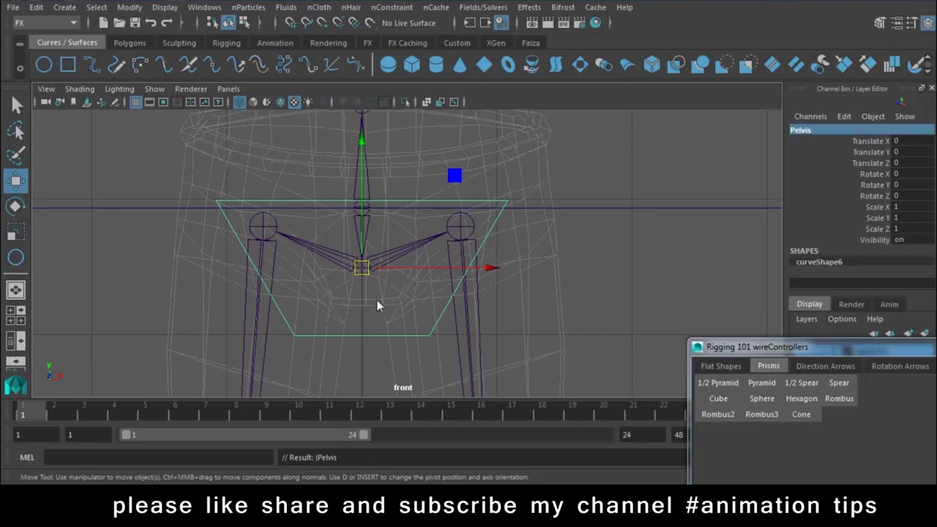
# Step: Test-rotate the Pelvis control in perspective view, then undo the rotation
pyautogui.press('space')
pyautogui.press('space')
pyautogui.moveTo(413, 275)
pyautogui.keyDown('alt'); pyautogui.mouseDown()
pyautogui.moveTo(579, 264)
pyautogui.moveTo(564, 312)
pyautogui.mouseUp(); pyautogui.keyUp('alt')
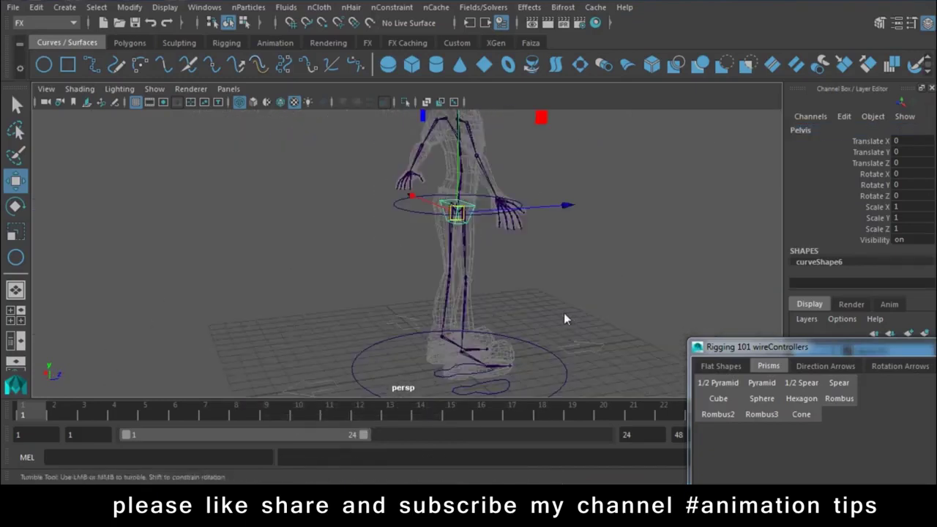
pyautogui.press('e')
pyautogui.moveTo(542, 351)
pyautogui.keyDown('alt'); pyautogui.mouseDown()
pyautogui.moveTo(452, 352)
pyautogui.moveTo(479, 313)
pyautogui.moveTo(501, 332)
pyautogui.mouseUp(); pyautogui.keyUp('alt')
pyautogui.press('w')
pyautogui.moveTo(501, 331)
pyautogui.keyDown('alt'); pyautogui.mouseDown(button='right')
pyautogui.moveTo(409, 308)
pyautogui.moveTo(440, 285)
pyautogui.moveTo(437, 302)
pyautogui.moveTo(453, 258)
pyautogui.mouseUp(button='right'); pyautogui.keyUp('alt')
pyautogui.moveTo(484, 189); pyautogui.dragTo(475, 180)
pyautogui.hotkey('ctrl', 'z')
pyautogui.press('w')
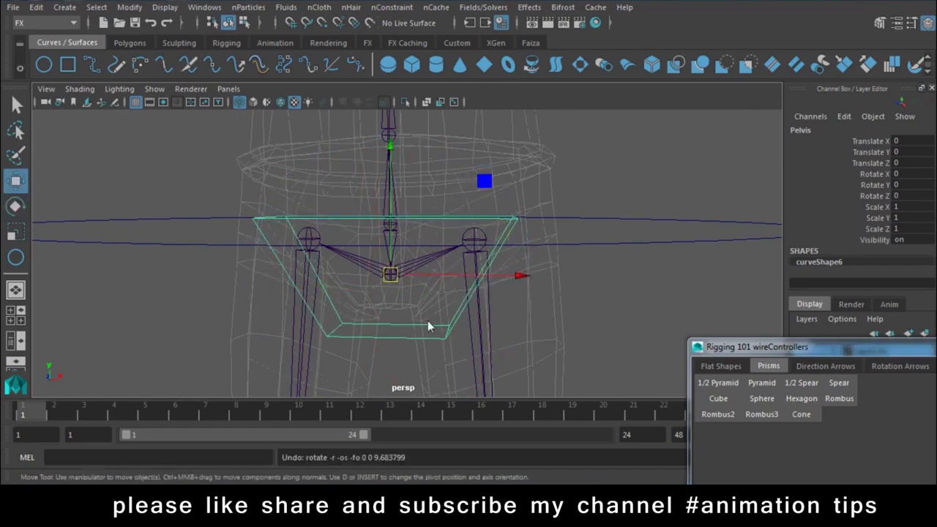
pyautogui.keyDown('alt'); pyautogui.moveTo(470, 172); pyautogui.dragTo(437, 351, button='right'); pyautogui.keyUp('alt')
# Step: Select the trapezoid controller curve, then add the Pelvis joint to the selection
pyautogui.click(369, 292)
pyautogui.click(368, 292)
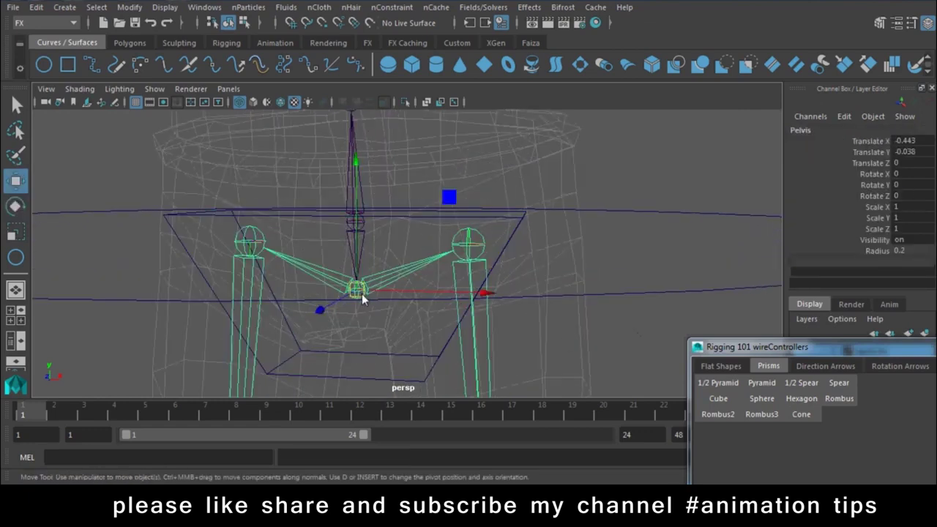
pyautogui.click(430, 373)
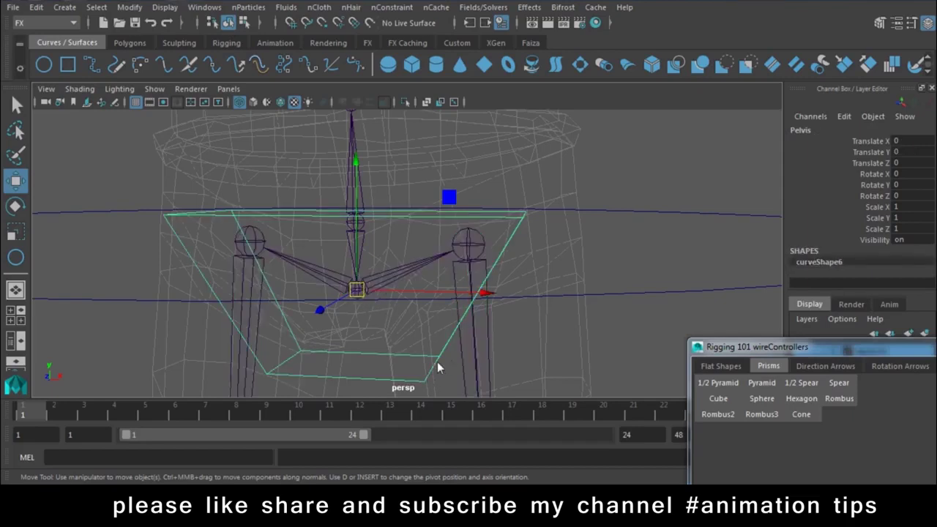
pyautogui.keyDown('shift'); pyautogui.click(362, 293); pyautogui.keyUp('shift')
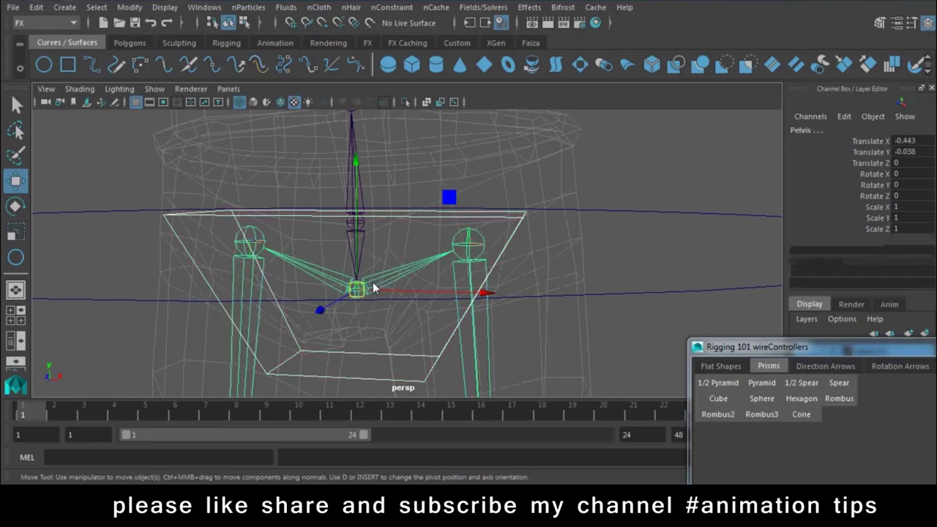
pyautogui.keyDown('alt'); pyautogui.moveTo(412, 315); pyautogui.dragTo(432, 293); pyautogui.keyUp('alt')
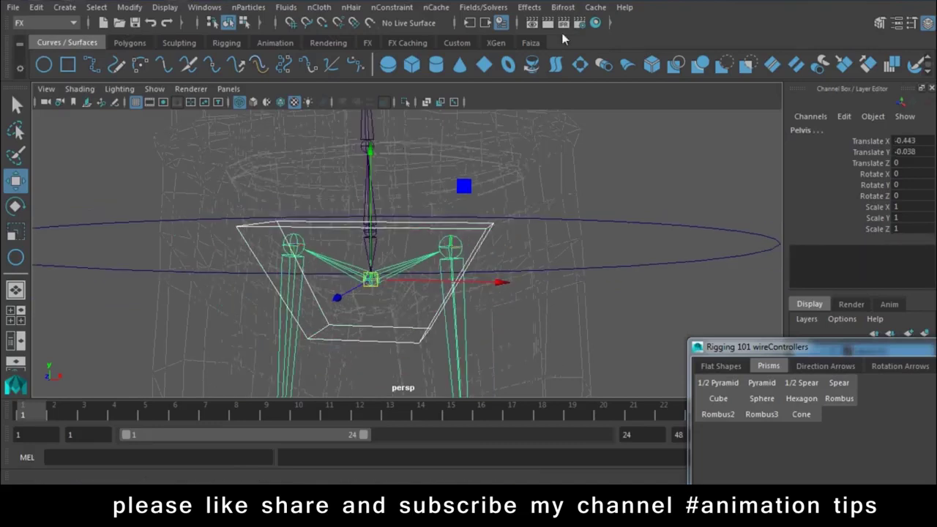
# Step: Switch to the Rigging menu set and parent-constrain the Pelvis joint to the trapezoid controller
pyautogui.click(42, 26)
pyautogui.click(37, 46)
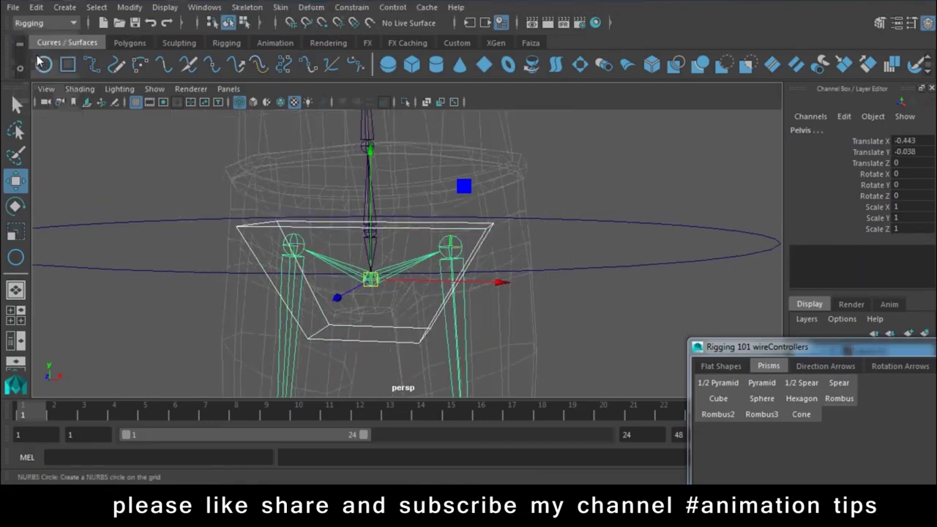
pyautogui.click(354, 7)
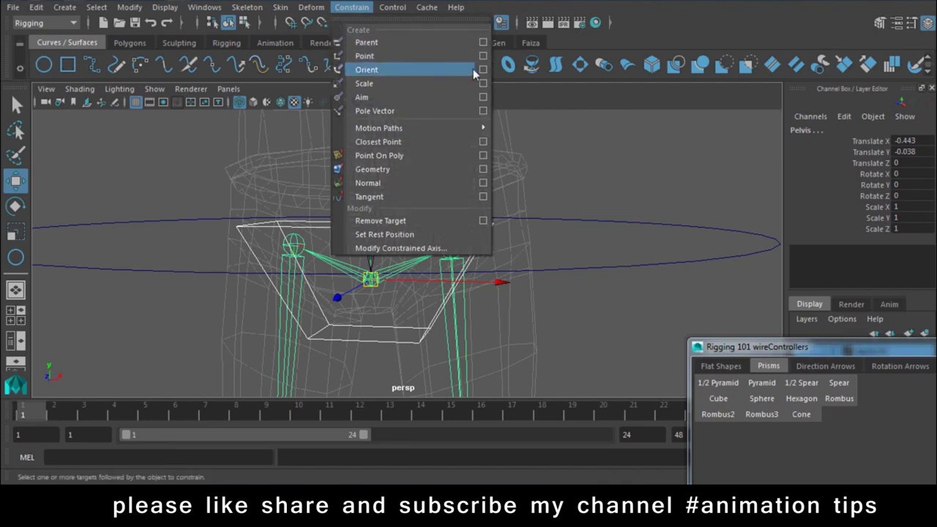
pyautogui.click(447, 41)
# Step: Test-move and test-rotate the trapezoid controller, undoing each test
pyautogui.scroll(-3, 530, 280)
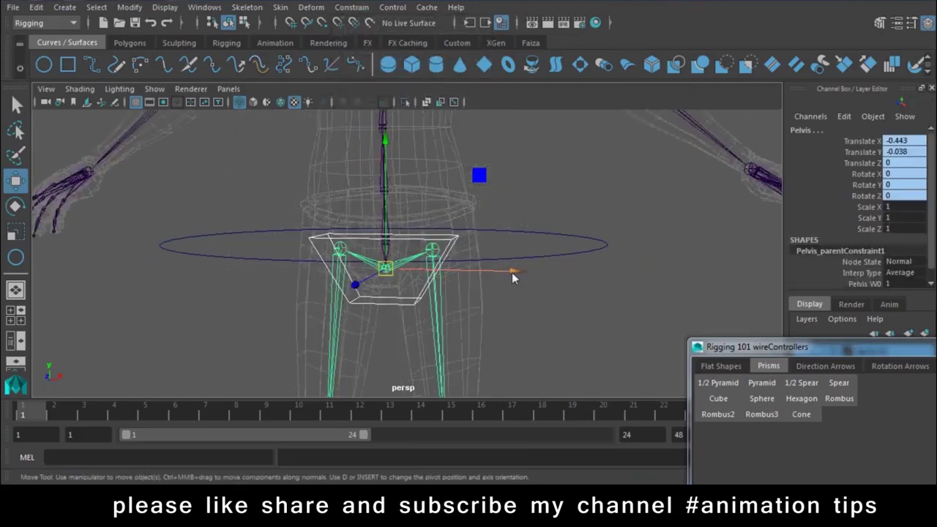
pyautogui.click(409, 302)
pyautogui.moveTo(514, 270)
pyautogui.mouseDown()
pyautogui.moveTo(547, 277)
pyautogui.moveTo(440, 280)
pyautogui.mouseUp()
pyautogui.hotkey('ctrl', 'z')
pyautogui.hotkey('ctrl', 'z')
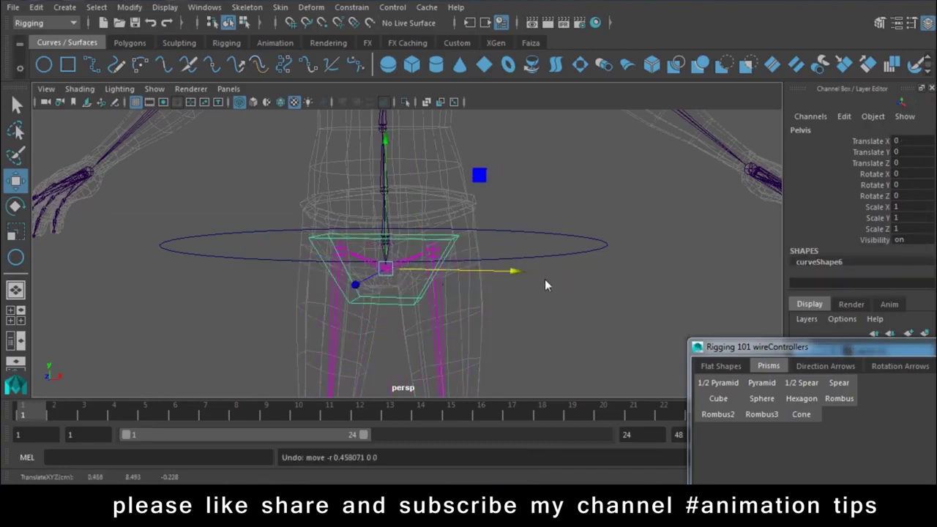
pyautogui.press('e')
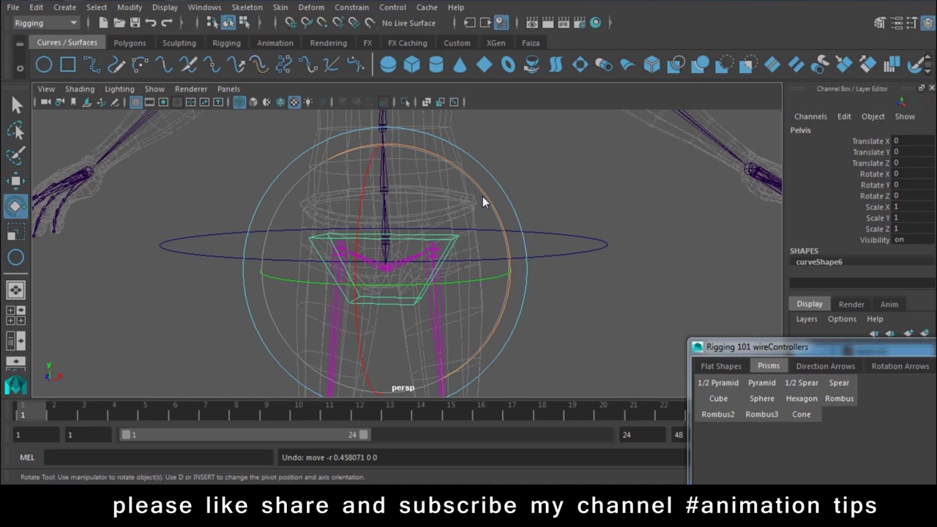
pyautogui.press('w')
pyautogui.press('e')
pyautogui.moveTo(495, 209)
pyautogui.mouseDown()
pyautogui.moveTo(477, 154)
pyautogui.moveTo(358, 259)
pyautogui.moveTo(342, 231)
pyautogui.mouseUp()
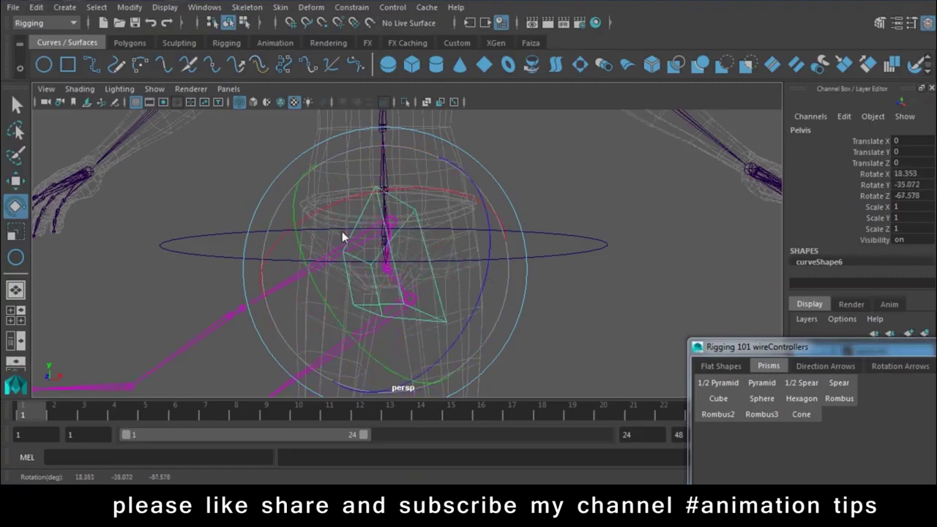
pyautogui.hotkey('ctrl', 'z')
pyautogui.press('w')
pyautogui.keyDown('alt'); pyautogui.moveTo(627, 270); pyautogui.dragTo(542, 294, button='right'); pyautogui.keyUp('alt')
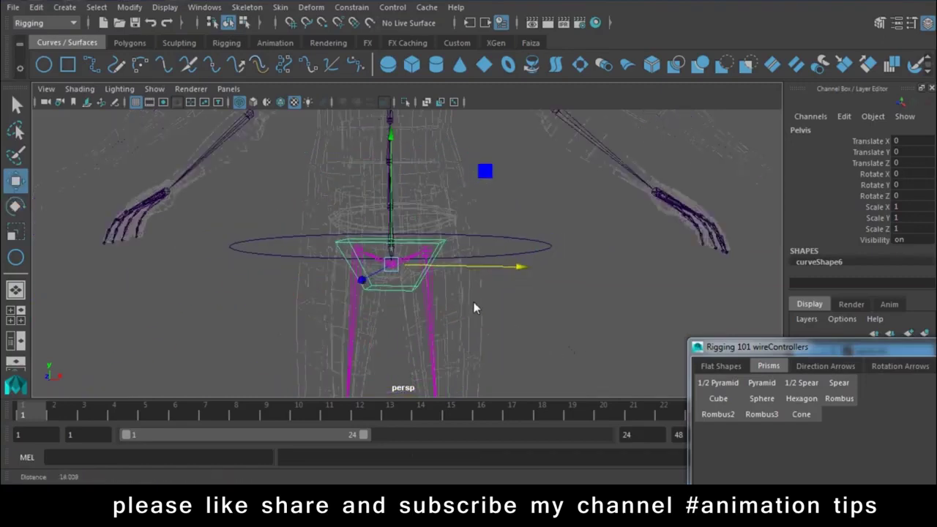
pyautogui.moveTo(542, 293)
pyautogui.keyDown('alt'); pyautogui.mouseDown()
pyautogui.moveTo(488, 217)
pyautogui.moveTo(628, 253)
pyautogui.moveTo(514, 253)
pyautogui.moveTo(346, 273)
pyautogui.moveTo(422, 207)
pyautogui.moveTo(426, 272)
pyautogui.moveTo(446, 276)
pyautogui.moveTo(435, 256)
pyautogui.mouseUp(); pyautogui.keyUp('alt')
# Step: Clear the selection, start Skeleton > Create IK Handle, and open the Current solver dropdown
pyautogui.moveTo(417, 326)
pyautogui.keyDown('alt'); pyautogui.mouseDown()
pyautogui.moveTo(399, 265)
pyautogui.moveTo(418, 278)
pyautogui.moveTo(515, 247)
pyautogui.mouseUp(); pyautogui.keyUp('alt')
pyautogui.click(721, 268)
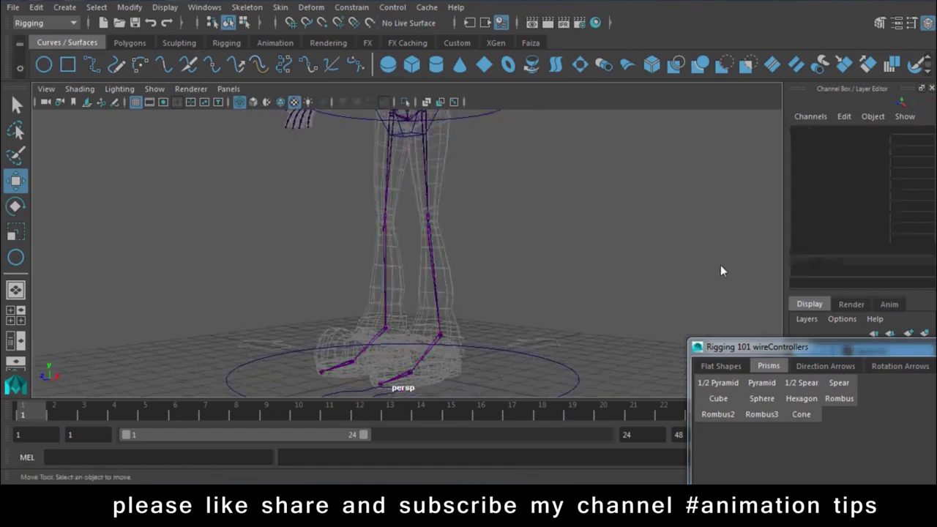
pyautogui.click(250, 9)
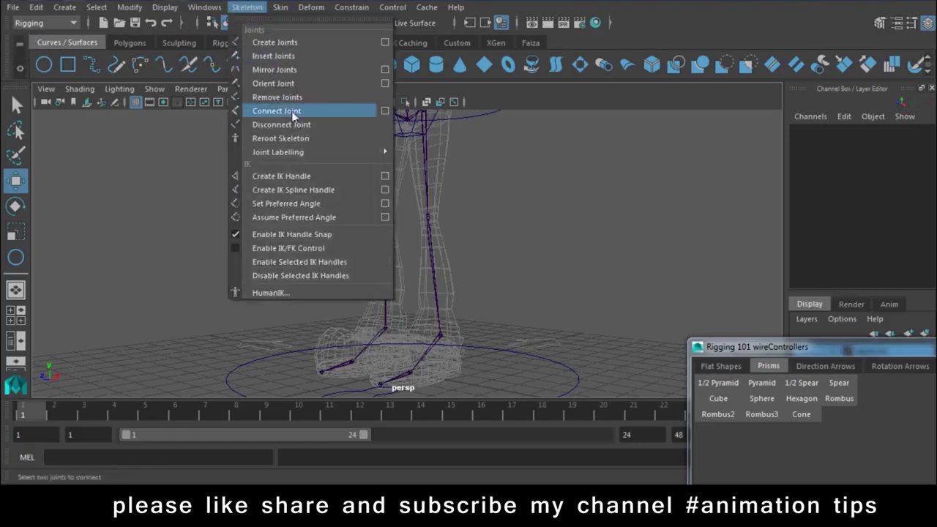
pyautogui.click(385, 176)
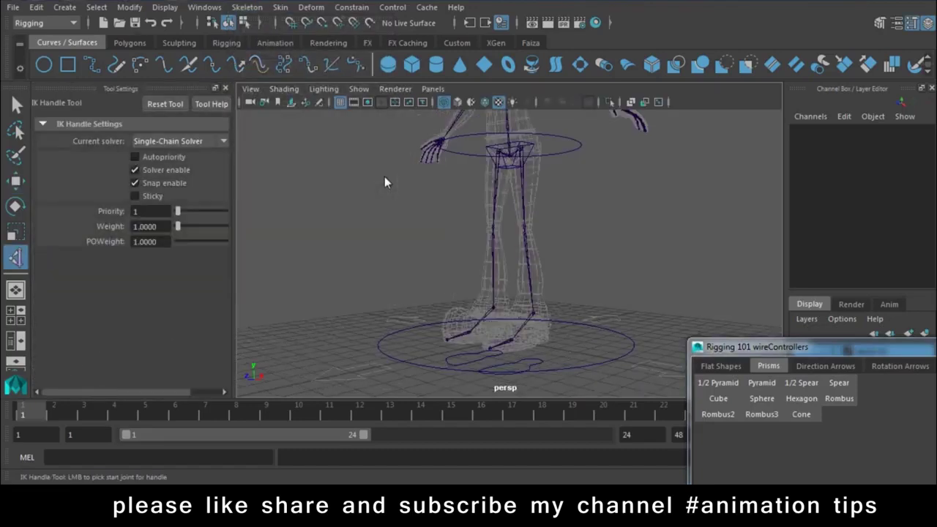
pyautogui.click(178, 140)
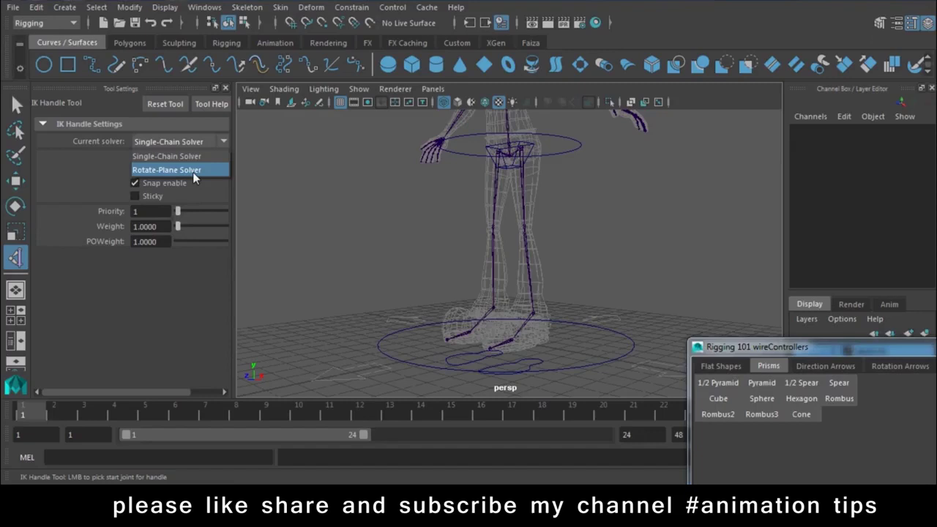
# Step: Create a Rotate-Plane IK handle from L_thigh_jt down to the left ankle joint
pyautogui.click(193, 172)
pyautogui.moveTo(757, 170)
pyautogui.keyDown('alt'); pyautogui.mouseDown(button='middle')
pyautogui.moveTo(571, 166)
pyautogui.moveTo(596, 215)
pyautogui.mouseUp(button='middle'); pyautogui.keyUp('alt')
pyautogui.keyDown('alt'); pyautogui.moveTo(595, 215); pyautogui.dragTo(453, 197); pyautogui.keyUp('alt')
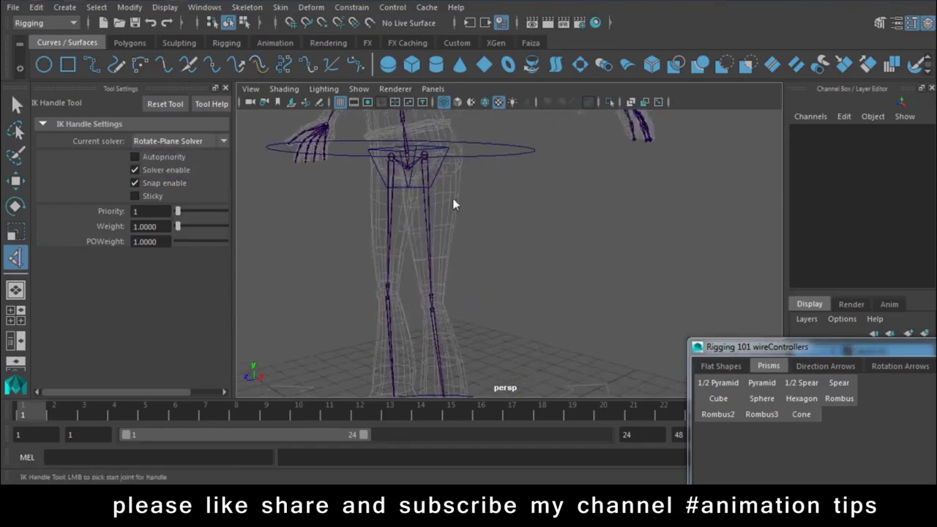
pyautogui.click(426, 164)
pyautogui.click(424, 153)
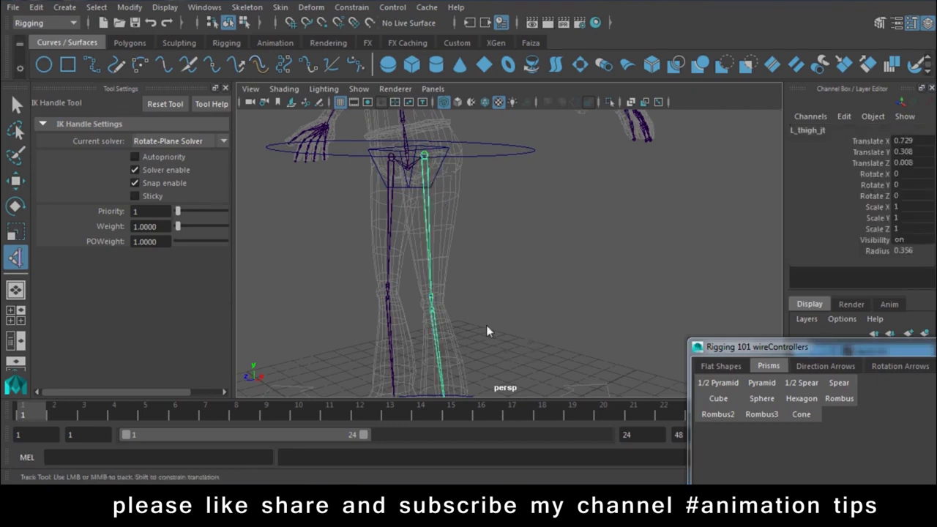
pyautogui.keyDown('alt'); pyautogui.moveTo(486, 325); pyautogui.dragTo(514, 285); pyautogui.keyUp('alt')
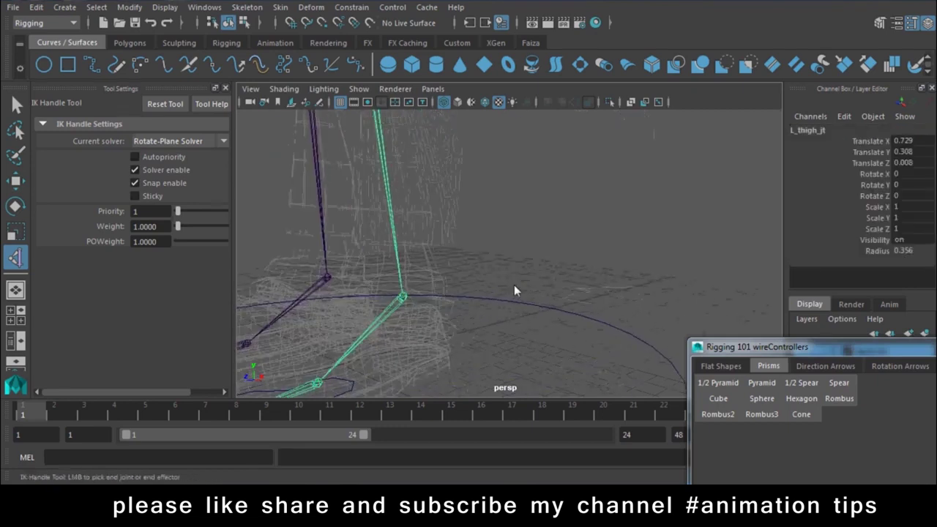
pyautogui.click(403, 298)
# Step: Raise the IK handle twice to test the leg bend, undoing each move
pyautogui.press('w')
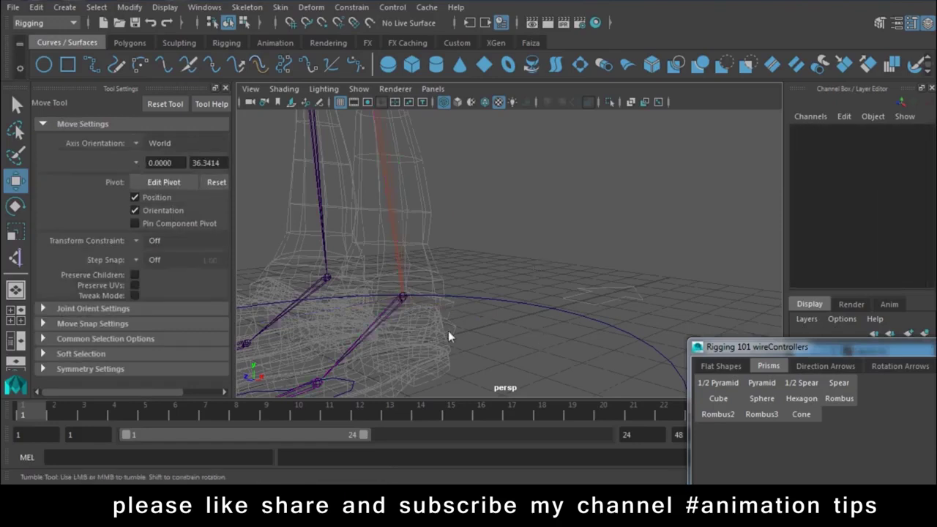
pyautogui.keyDown('alt'); pyautogui.moveTo(448, 331); pyautogui.dragTo(472, 308); pyautogui.keyUp('alt')
pyautogui.scroll(-3, 319, 264)
pyautogui.scroll(-5, 318, 264)
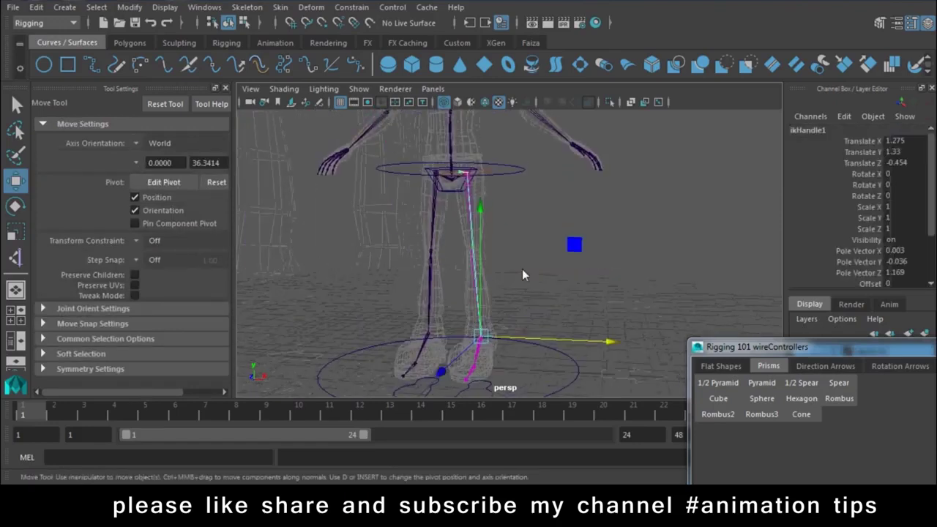
pyautogui.moveTo(476, 207)
pyautogui.mouseDown()
pyautogui.moveTo(490, 134)
pyautogui.moveTo(483, 185)
pyautogui.moveTo(514, 141)
pyautogui.mouseUp()
pyautogui.hotkey('ctrl', 'z')
pyautogui.moveTo(477, 209)
pyautogui.mouseDown()
pyautogui.moveTo(499, 198)
pyautogui.moveTo(522, 151)
pyautogui.mouseUp()
pyautogui.hotkey('ctrl', 'z')
pyautogui.scroll(3, 488, 310)
pyautogui.scroll(2, 489, 311)
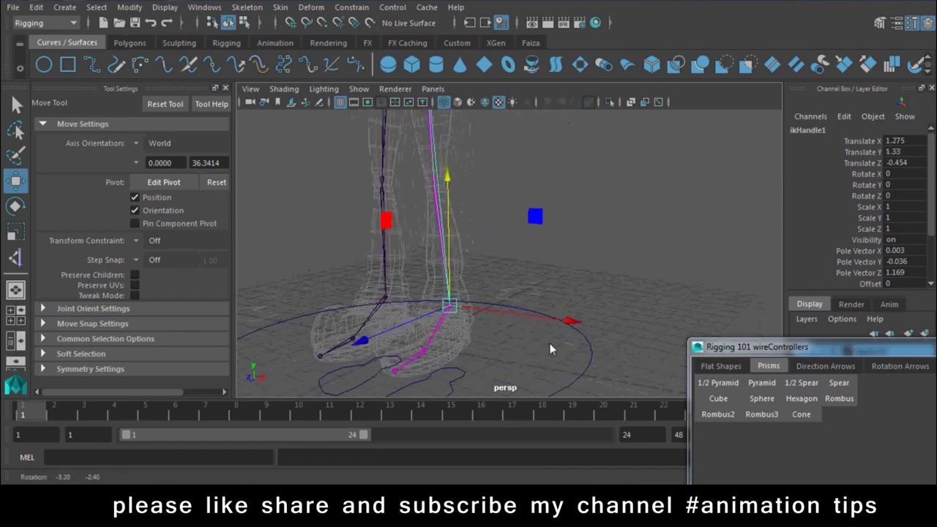
# Step: Rename ikHandle1 to L_ankle_ik in the Channel Box
pyautogui.doubleClick(809, 130)
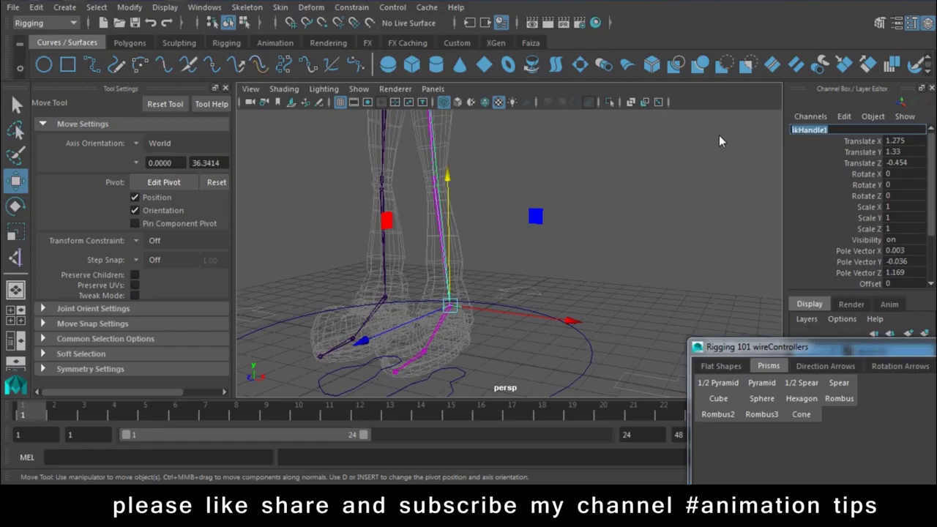
pyautogui.write('L')
pyautogui.write('_ankle_')
pyautogui.write('ik')
pyautogui.press('Return')
pyautogui.moveTo(465, 267)
pyautogui.keyDown('alt'); pyautogui.mouseDown()
pyautogui.moveTo(590, 241)
pyautogui.moveTo(562, 293)
pyautogui.moveTo(463, 181)
pyautogui.mouseUp(); pyautogui.keyUp('alt')
pyautogui.click(468, 183)
pyautogui.click(467, 176)
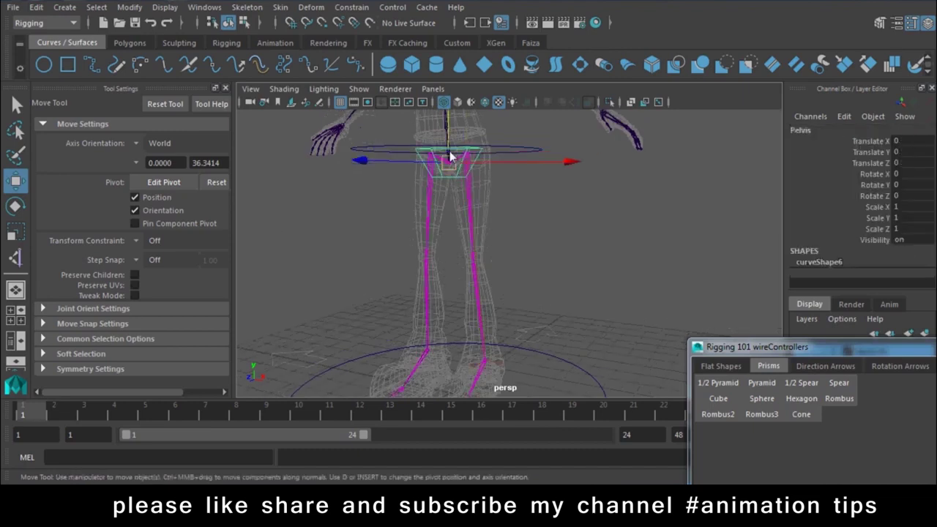
pyautogui.moveTo(451, 128)
pyautogui.mouseDown()
pyautogui.moveTo(448, 271)
pyautogui.moveTo(460, 225)
pyautogui.mouseUp()
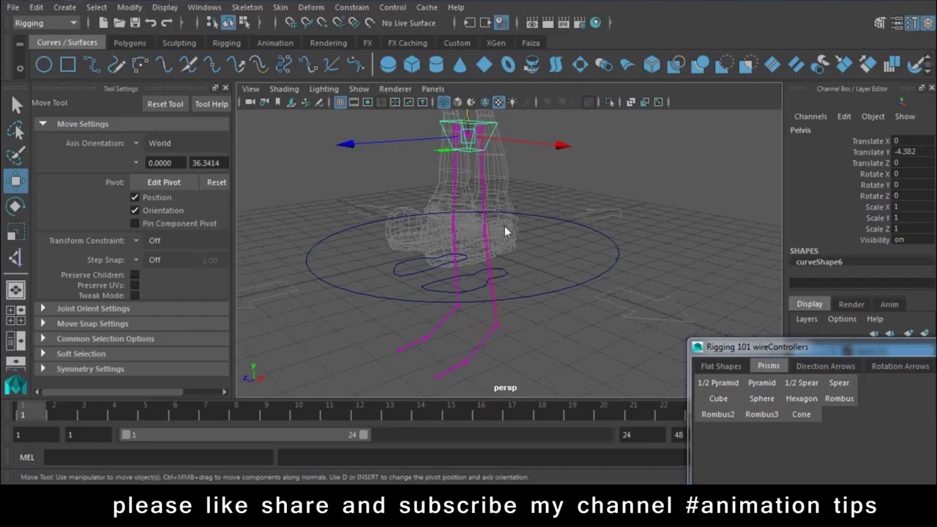
pyautogui.hotkey('ctrl', 'z')
pyautogui.keyDown('alt'); pyautogui.moveTo(508, 215); pyautogui.dragTo(493, 263); pyautogui.keyUp('alt')
pyautogui.moveTo(483, 167); pyautogui.dragTo(483, 190)
pyautogui.hotkey('ctrl', 'z')
pyautogui.keyDown('alt'); pyautogui.moveTo(489, 249); pyautogui.dragTo(573, 352, button='right'); pyautogui.keyUp('alt')
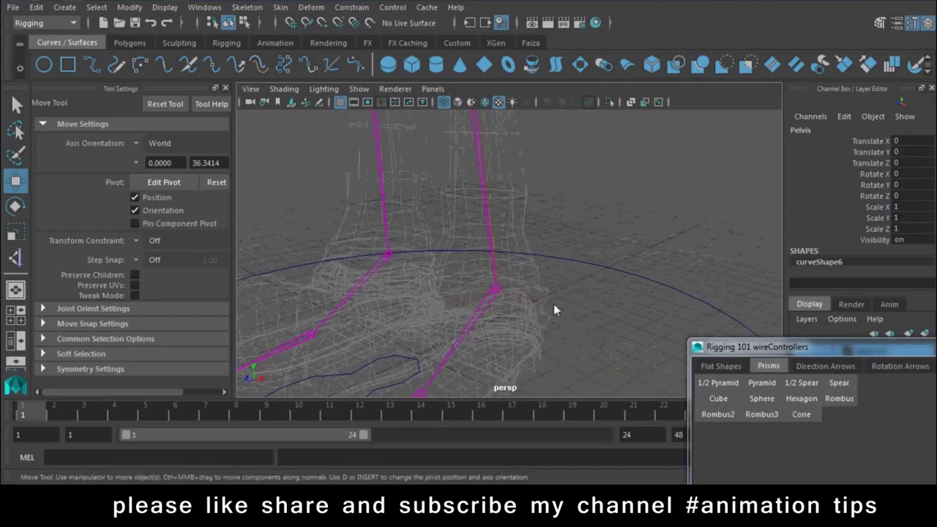
pyautogui.click(495, 289)
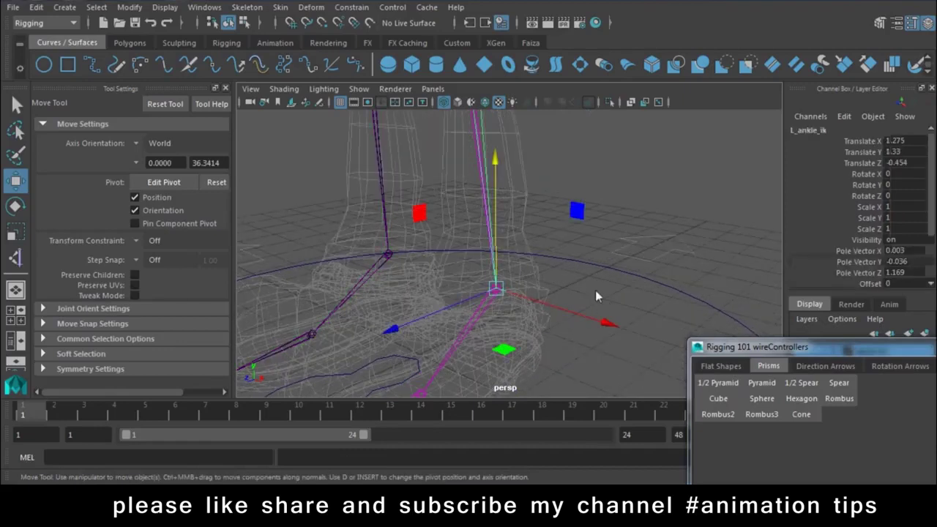
pyautogui.click(50, 308)
pyautogui.scroll(-2, 50, 306)
pyautogui.scroll(-2, 50, 306)
pyautogui.click(50, 334)
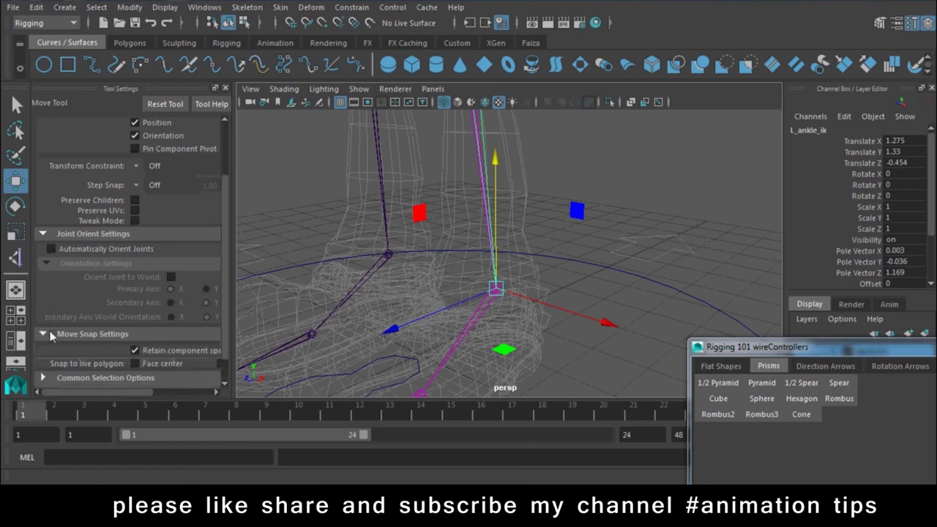
pyautogui.click(52, 334)
pyautogui.click(73, 355)
pyautogui.scroll(-3, 81, 319)
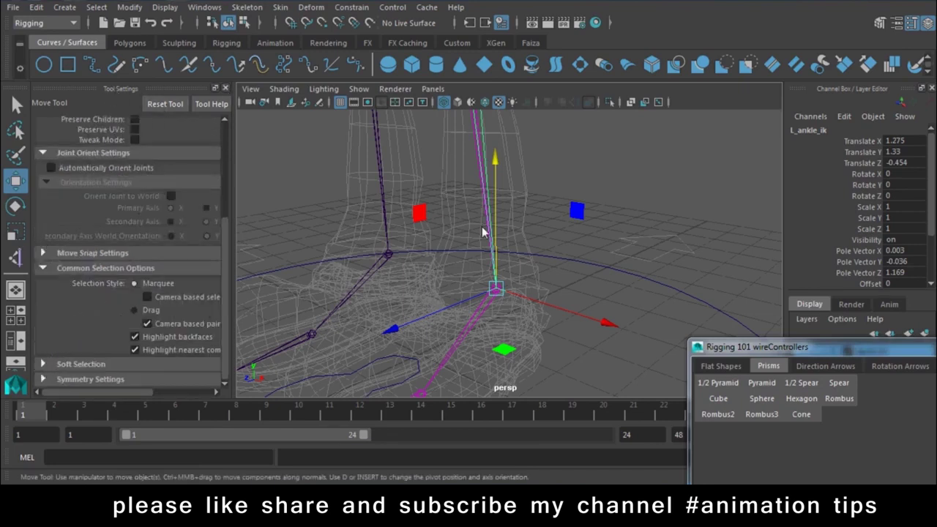
pyautogui.click(510, 303)
pyautogui.click(541, 302)
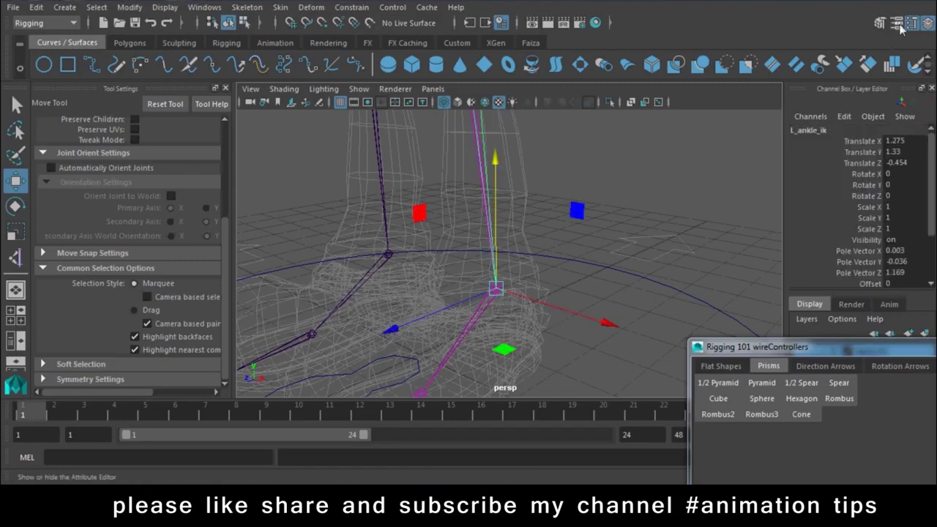
# Step: Set the L_ankle_ik handle's Stickiness to sticky in the Attribute Editor
pyautogui.hotkey('ctrl', 'a')
pyautogui.click(225, 88)
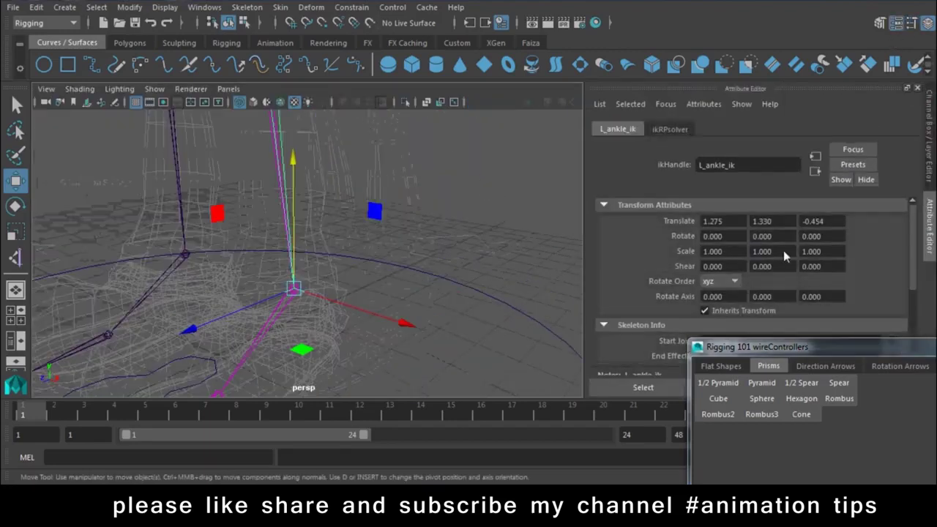
pyautogui.scroll(-2, 783, 250)
pyautogui.scroll(-1, 758, 274)
pyautogui.click(650, 249)
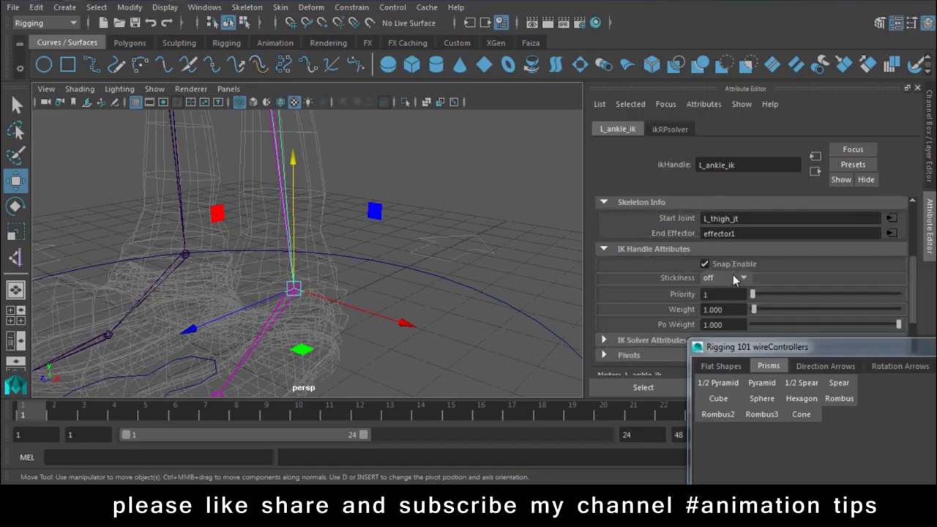
pyautogui.click(714, 278)
pyautogui.click(714, 306)
# Step: Lower the Pelvis control on Y to test the left leg bend
pyautogui.press('f')
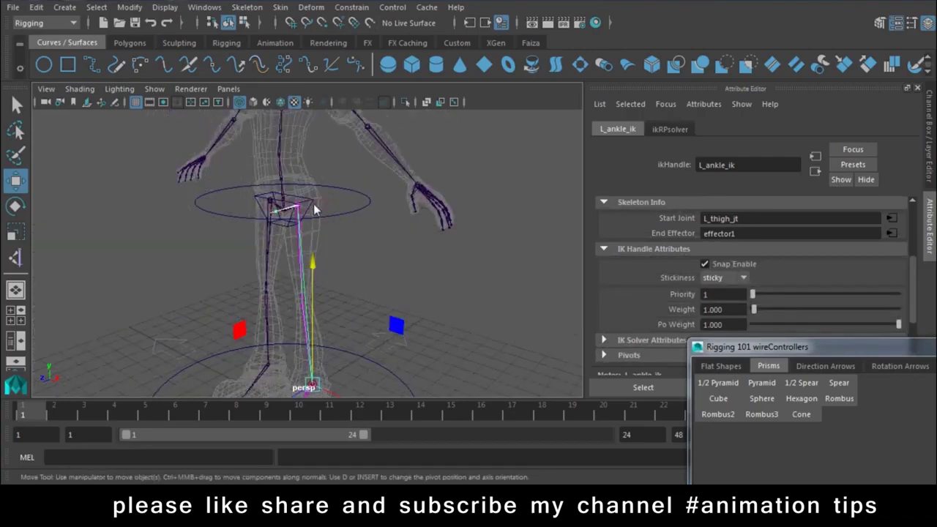
pyautogui.click(290, 205)
pyautogui.moveTo(281, 141)
pyautogui.mouseDown()
pyautogui.moveTo(285, 207)
pyautogui.moveTo(365, 286)
pyautogui.moveTo(377, 321)
pyautogui.mouseUp()
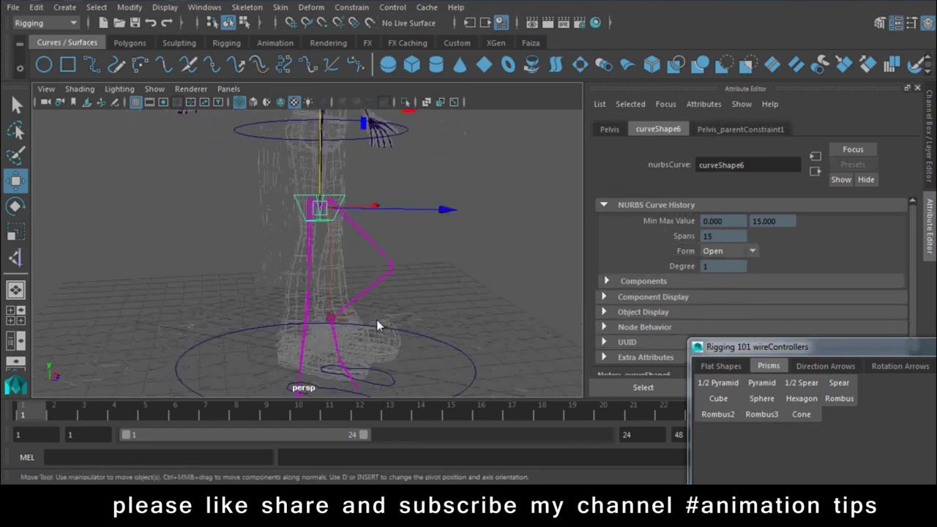
# Step: Undo the pelvis moves so the legs straighten, inspecting the feet from several angles
pyautogui.hotkey('ctrl', 'z')
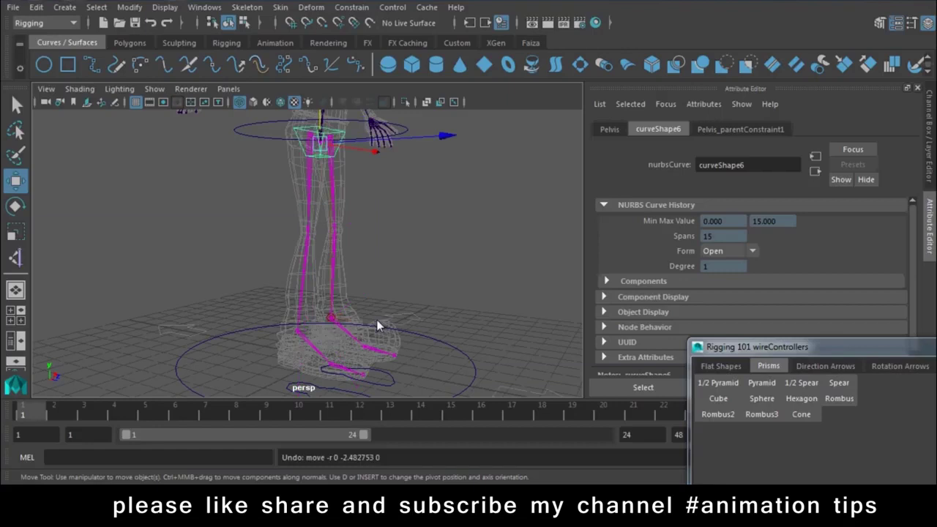
pyautogui.moveTo(383, 272)
pyautogui.keyDown('alt'); pyautogui.mouseDown()
pyautogui.moveTo(323, 245)
pyautogui.moveTo(306, 182)
pyautogui.moveTo(307, 211)
pyautogui.mouseUp(); pyautogui.keyUp('alt')
pyautogui.scroll(2, 307, 182)
pyautogui.hotkey('ctrl', 'z')
pyautogui.moveTo(320, 181)
pyautogui.keyDown('alt'); pyautogui.mouseDown()
pyautogui.moveTo(406, 206)
pyautogui.moveTo(471, 290)
pyautogui.moveTo(215, 306)
pyautogui.moveTo(402, 290)
pyautogui.moveTo(340, 332)
pyautogui.moveTo(367, 209)
pyautogui.moveTo(357, 301)
pyautogui.moveTo(394, 232)
pyautogui.mouseUp(); pyautogui.keyUp('alt')
pyautogui.scroll(3, 325, 179)
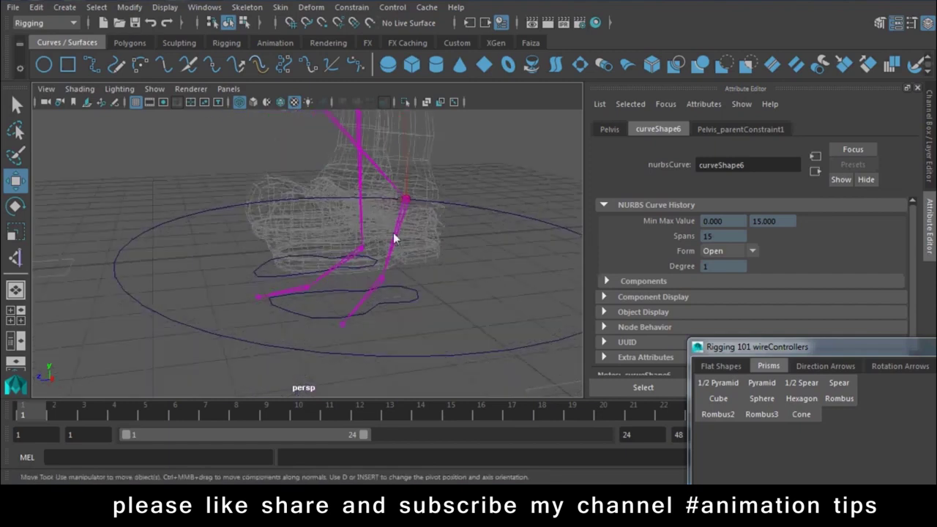
pyautogui.moveTo(347, 333)
pyautogui.keyDown('alt'); pyautogui.mouseDown()
pyautogui.moveTo(336, 310)
pyautogui.moveTo(328, 327)
pyautogui.moveTo(428, 264)
pyautogui.mouseUp(); pyautogui.keyUp('alt')
pyautogui.moveTo(260, 282)
pyautogui.keyDown('alt'); pyautogui.mouseDown()
pyautogui.moveTo(368, 306)
pyautogui.moveTo(354, 266)
pyautogui.moveTo(340, 369)
pyautogui.moveTo(264, 323)
pyautogui.moveTo(258, 274)
pyautogui.moveTo(324, 280)
pyautogui.mouseUp(); pyautogui.keyUp('alt')
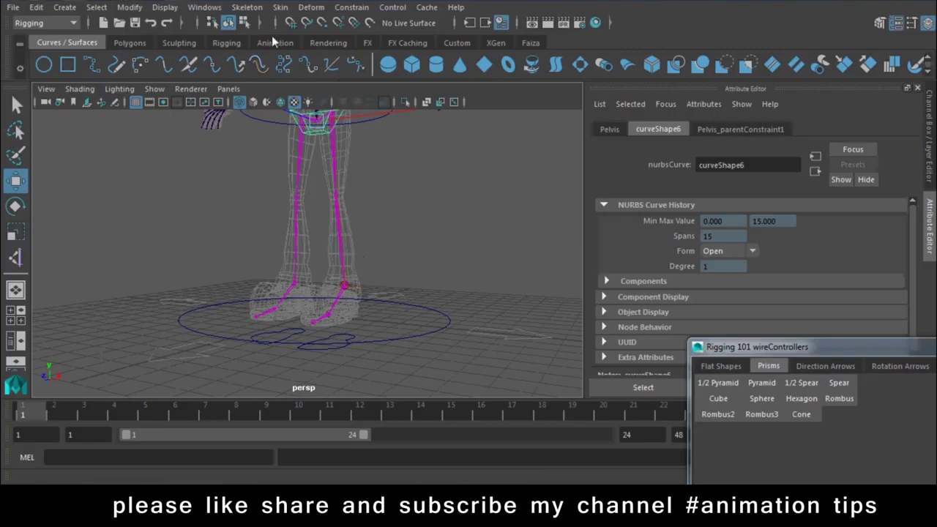
pyautogui.click(256, 6)
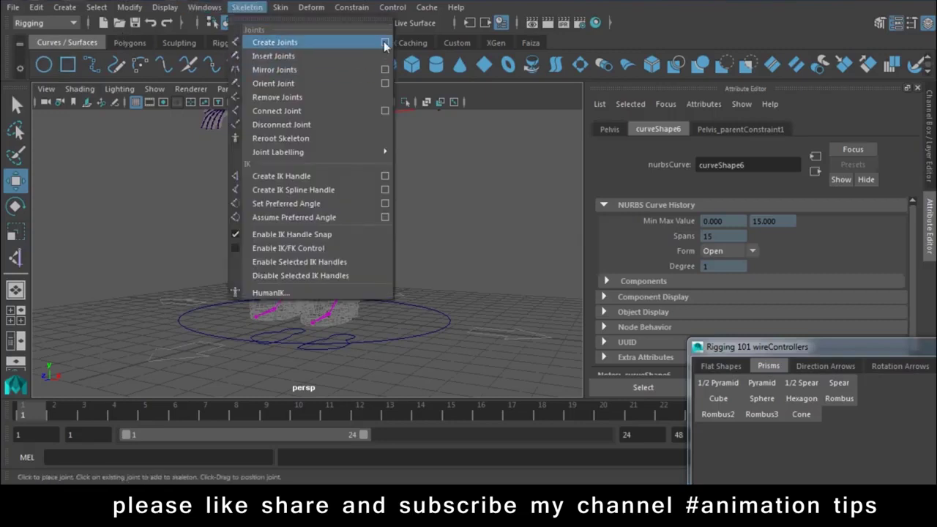
# Step: Create a Single-Chain IK handle from L_ankle_jt to the left ball joint
pyautogui.click(386, 178)
pyautogui.click(386, 177)
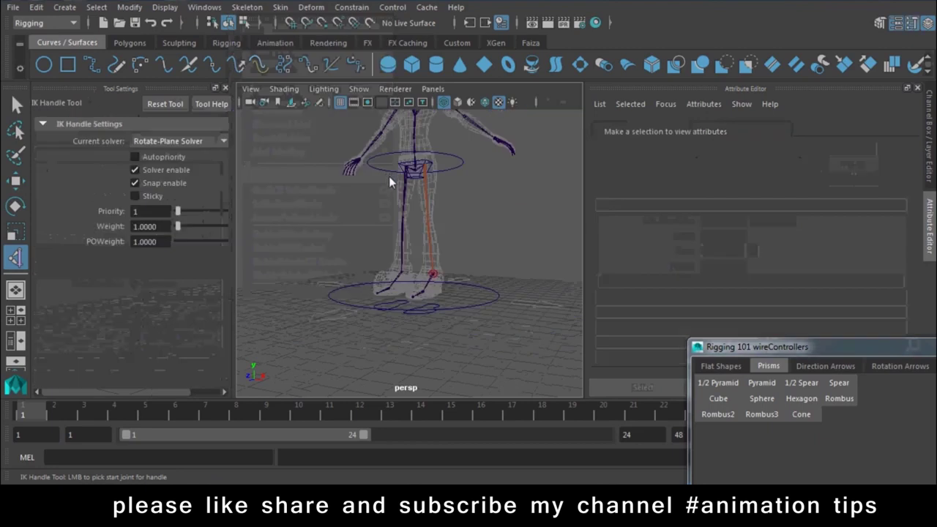
pyautogui.scroll(5, 434, 282)
pyautogui.keyDown('alt'); pyautogui.moveTo(480, 328); pyautogui.dragTo(424, 276); pyautogui.keyUp('alt')
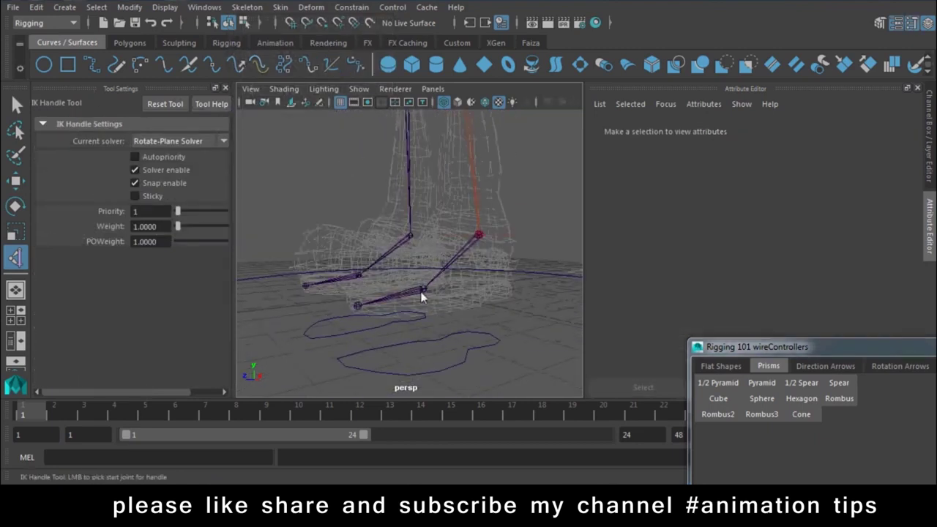
pyautogui.click(174, 141)
pyautogui.click(180, 157)
pyautogui.keyDown('alt'); pyautogui.moveTo(575, 276); pyautogui.dragTo(427, 276); pyautogui.keyUp('alt')
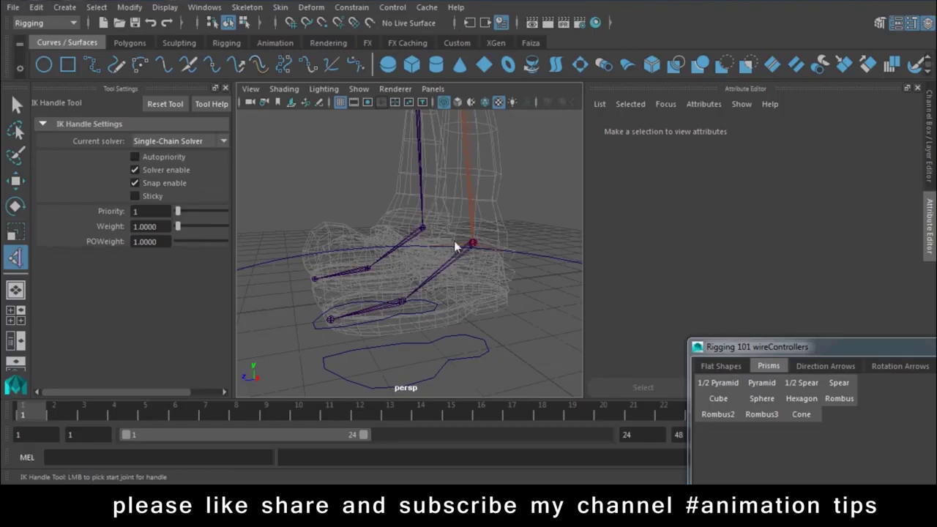
pyautogui.click(473, 243)
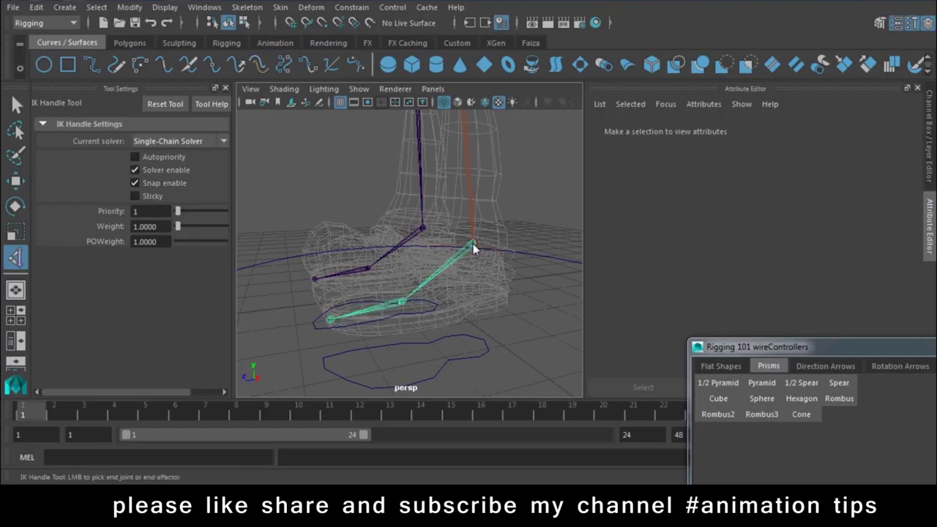
pyautogui.click(402, 307)
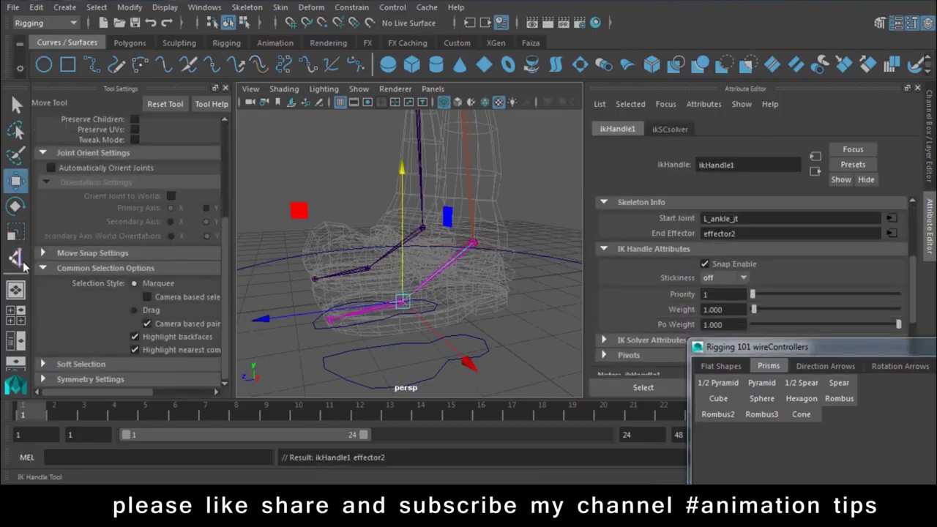
# Step: Add a second single-chain IK handle from L_ball_jt to the left toe joint
pyautogui.click(16, 258)
pyautogui.click(402, 303)
pyautogui.click(330, 320)
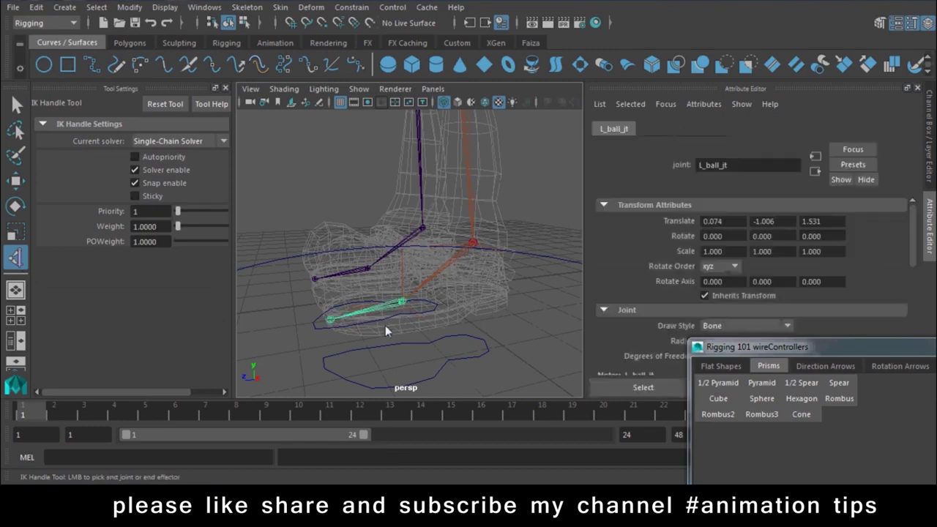
pyautogui.press('w')
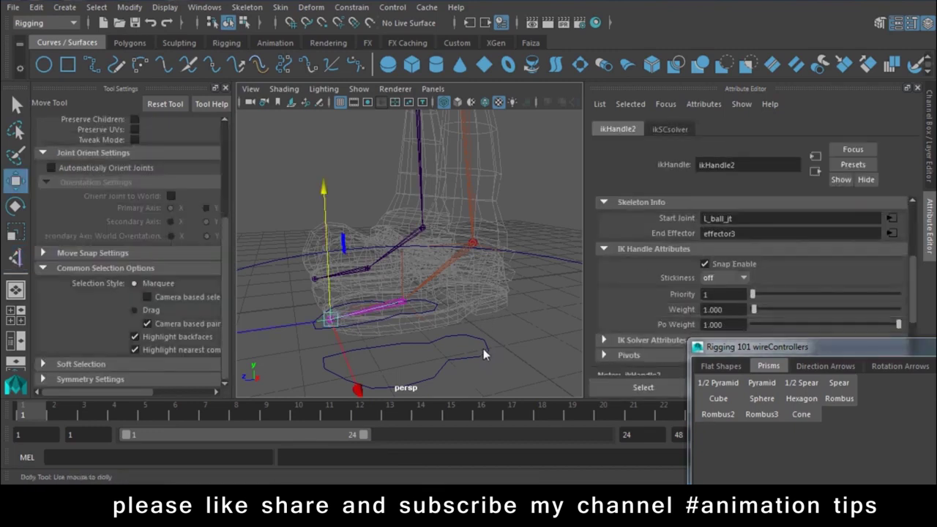
pyautogui.click(435, 221)
# Step: Undo back to the upright pose with the pelvis at rest
pyautogui.hotkey('ctrl', 'z')
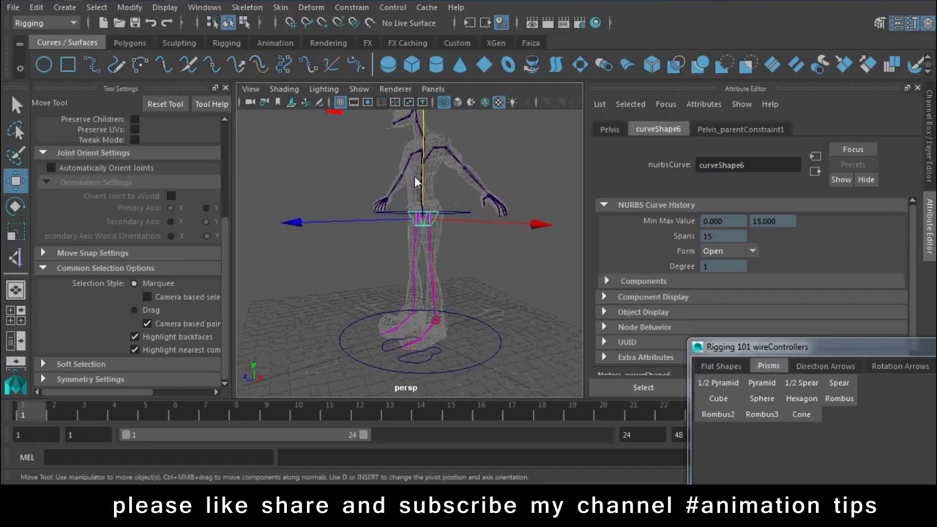
pyautogui.hotkey('ctrl', 'z')
pyautogui.hotkey('ctrl', 'z')
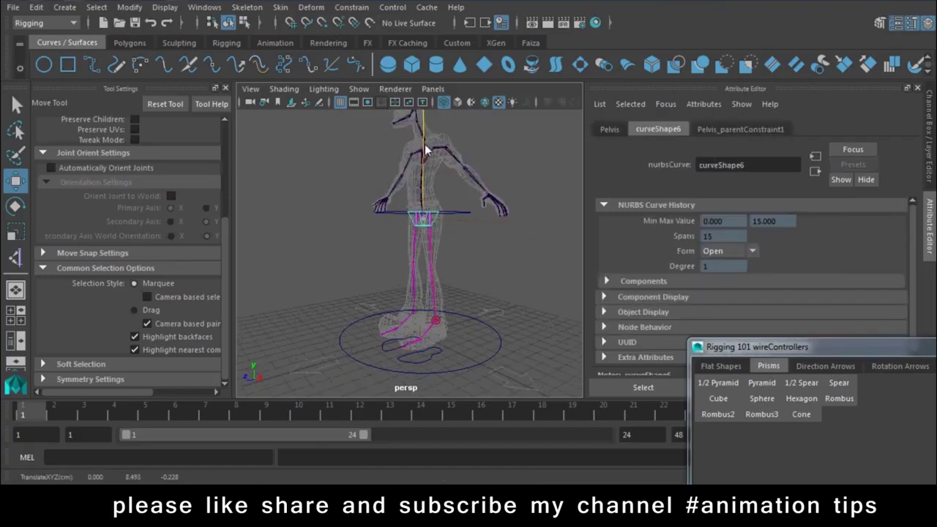
pyautogui.moveTo(410, 219)
pyautogui.keyDown('alt'); pyautogui.mouseDown()
pyautogui.moveTo(430, 316)
pyautogui.moveTo(485, 295)
pyautogui.mouseUp(); pyautogui.keyUp('alt')
pyautogui.hotkey('ctrl', 'z')
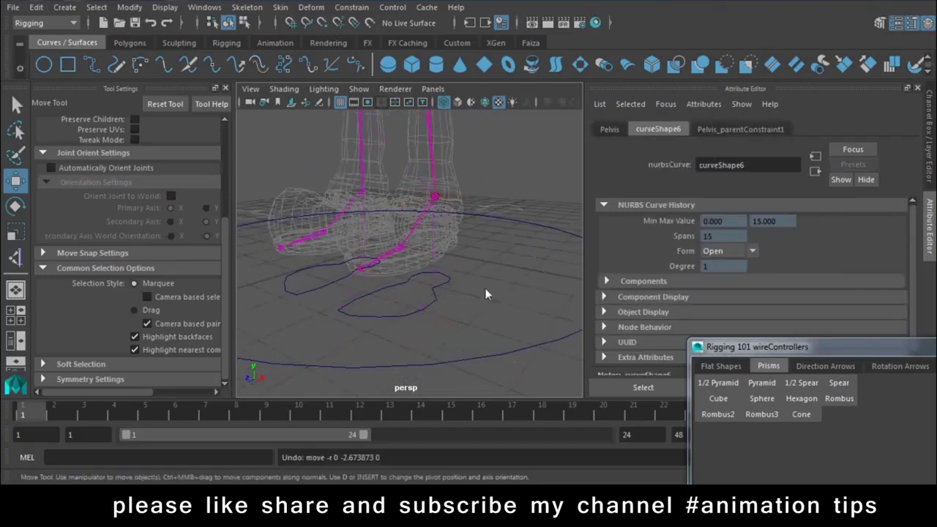
pyautogui.keyDown('alt'); pyautogui.moveTo(427, 277); pyautogui.dragTo(471, 257); pyautogui.keyUp('alt')
pyautogui.hotkey('ctrl', 'z')
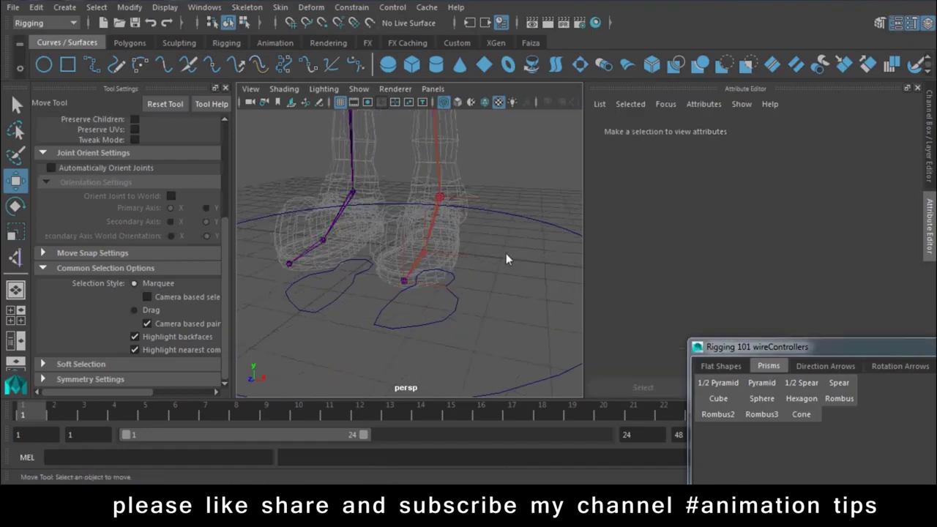
pyautogui.hotkey('ctrl', 'z')
# Step: Set Stickiness to sticky on both ikHandle1 and ikHandle2
pyautogui.click(725, 278)
pyautogui.click(721, 308)
pyautogui.keyDown('alt'); pyautogui.moveTo(439, 287); pyautogui.dragTo(469, 278); pyautogui.keyUp('alt')
pyautogui.click(404, 280)
pyautogui.click(740, 277)
pyautogui.click(721, 293)
# Step: Lower the Pelvis control to test the sticky foot handles
pyautogui.keyDown('alt'); pyautogui.moveTo(511, 323); pyautogui.dragTo(437, 229); pyautogui.keyUp('alt')
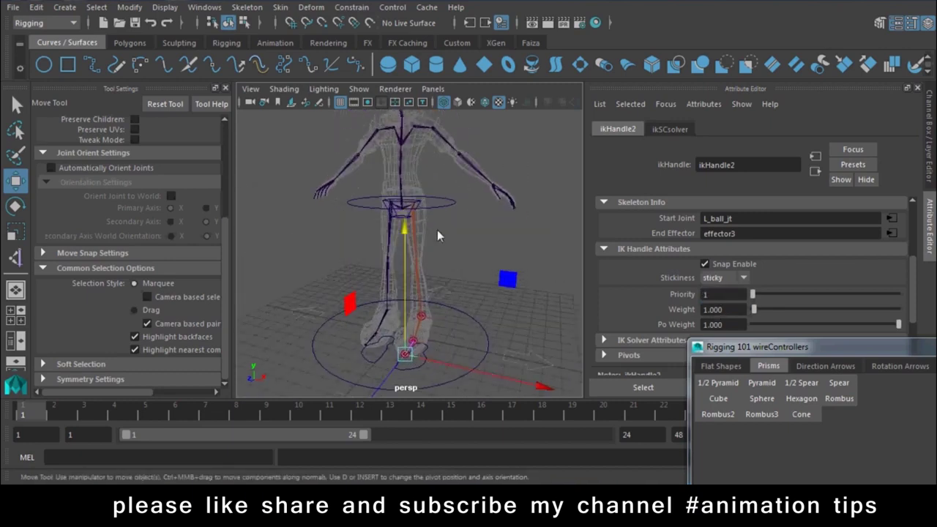
pyautogui.click(421, 206)
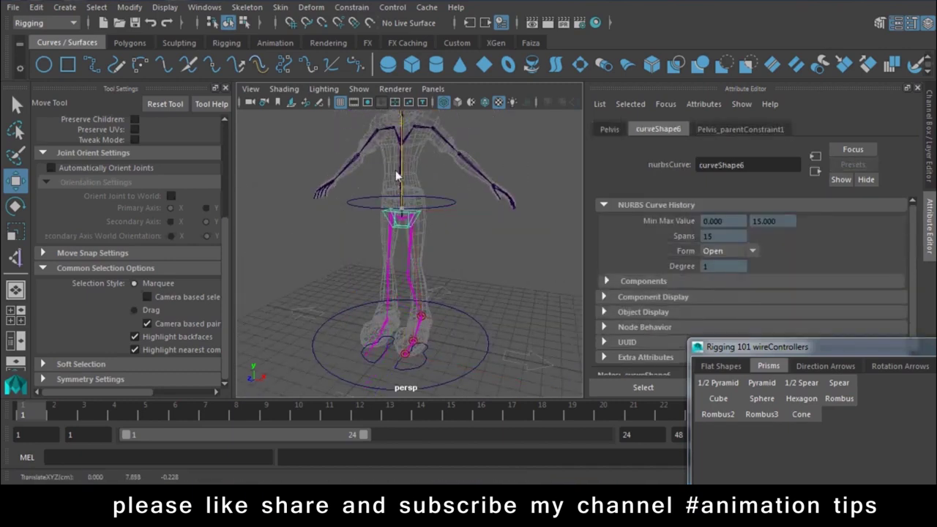
pyautogui.moveTo(401, 165); pyautogui.dragTo(407, 175)
# Step: Close the wireControllers window and Tool Settings, and show the Pelvis channels in the Channel Box
pyautogui.moveTo(820, 347); pyautogui.dragTo(466, 370)
pyautogui.click(701, 367)
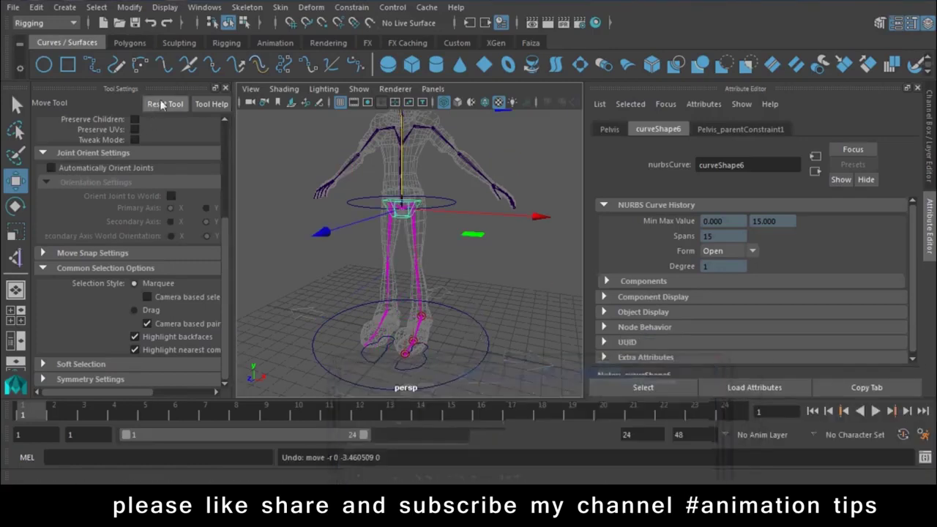
pyautogui.click(225, 88)
pyautogui.click(928, 165)
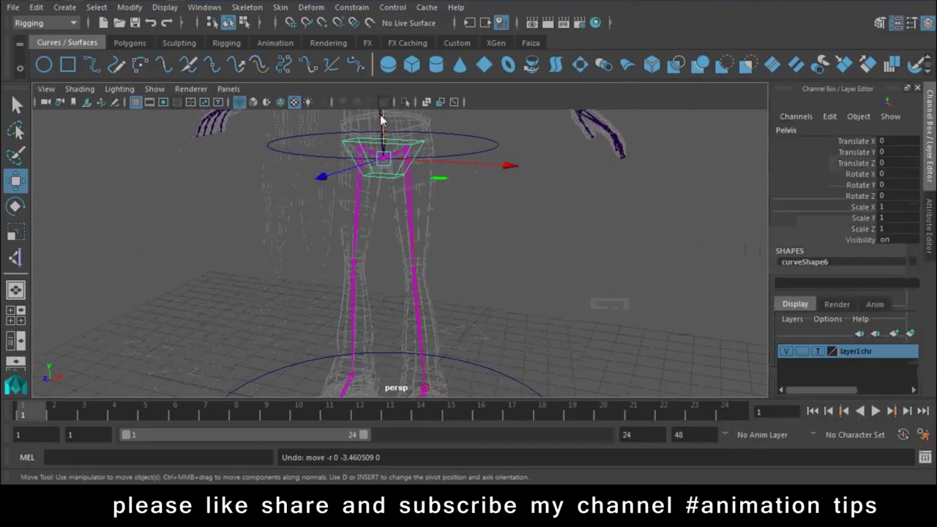
# Step: Lower the Pelvis twice to confirm the left foot stays planted, undoing each move
pyautogui.moveTo(383, 119); pyautogui.dragTo(383, 136)
pyautogui.keyDown('alt'); pyautogui.moveTo(444, 238); pyautogui.dragTo(496, 219, button='middle'); pyautogui.keyUp('alt')
pyautogui.keyDown('alt'); pyautogui.moveTo(495, 219); pyautogui.dragTo(436, 244, button='right'); pyautogui.keyUp('alt')
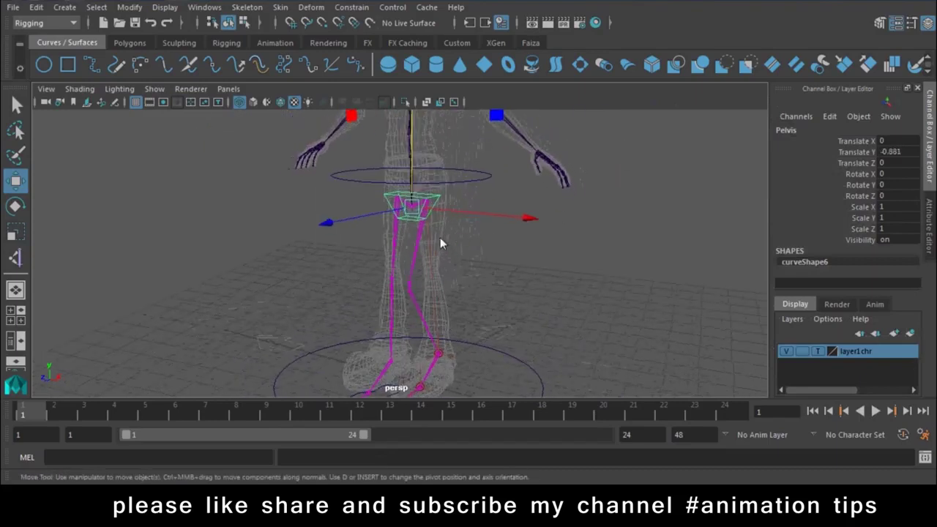
pyautogui.hotkey('ctrl', 'z')
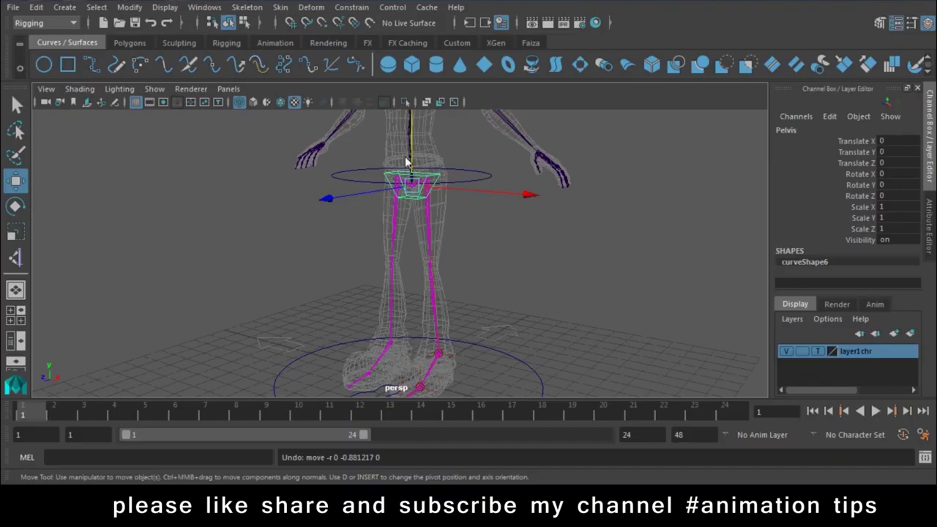
pyautogui.moveTo(415, 144); pyautogui.dragTo(434, 294)
pyautogui.hotkey('ctrl', 'z')
# Step: Inspect the feet up close and select the R_thigh_jt joint
pyautogui.moveTo(433, 294)
pyautogui.keyDown('alt'); pyautogui.mouseDown(button='right')
pyautogui.moveTo(431, 256)
pyautogui.moveTo(495, 342)
pyautogui.moveTo(463, 370)
pyautogui.moveTo(457, 357)
pyautogui.mouseUp(button='right'); pyautogui.keyUp('alt')
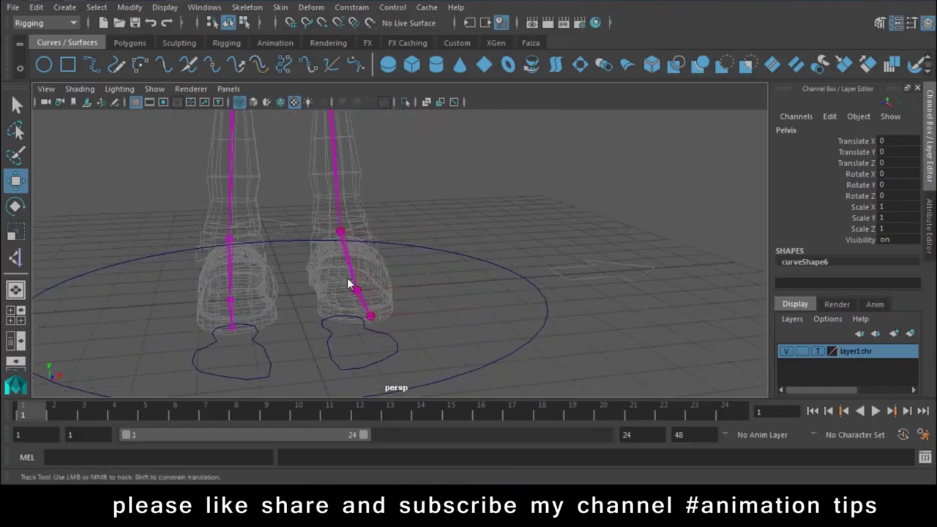
pyautogui.keyDown('alt'); pyautogui.moveTo(347, 285); pyautogui.dragTo(413, 358, button='right'); pyautogui.keyUp('alt')
pyautogui.moveTo(414, 364)
pyautogui.keyDown('alt'); pyautogui.mouseDown()
pyautogui.moveTo(360, 201)
pyautogui.moveTo(357, 239)
pyautogui.moveTo(268, 200)
pyautogui.mouseUp(); pyautogui.keyUp('alt')
pyautogui.click(322, 207)
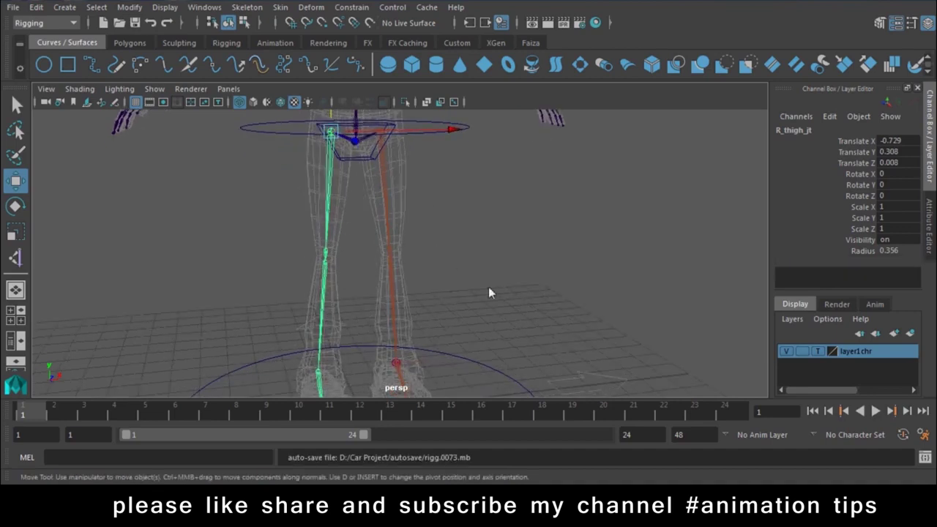
# Step: Create a sticky Rotate-Plane IK handle from the right thigh to the right ankle
pyautogui.doubleClick(16, 257)
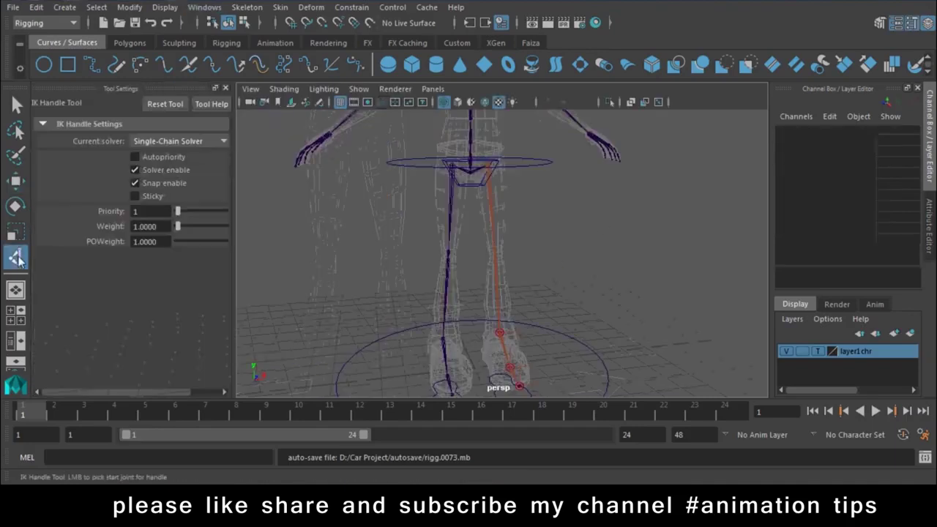
pyautogui.click(142, 194)
pyautogui.click(187, 142)
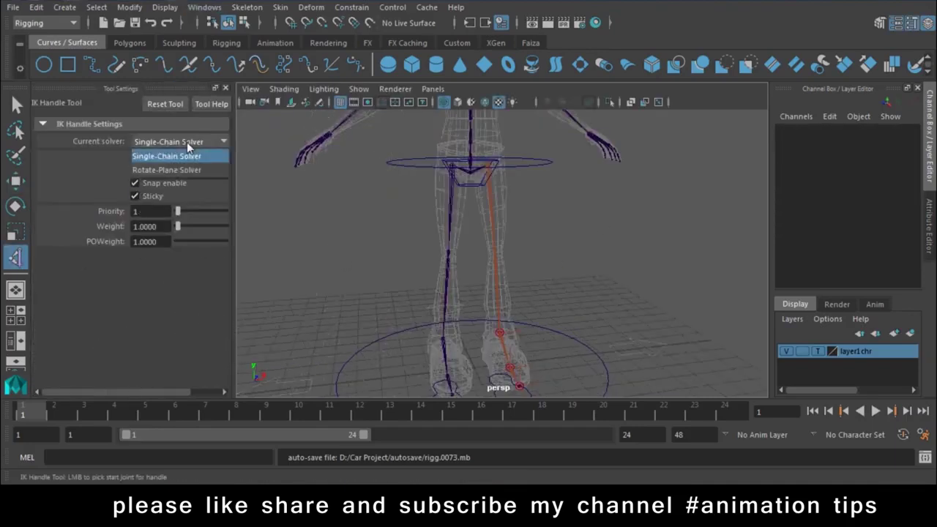
pyautogui.click(173, 169)
pyautogui.keyDown('alt'); pyautogui.moveTo(387, 256); pyautogui.dragTo(390, 229); pyautogui.keyUp('alt')
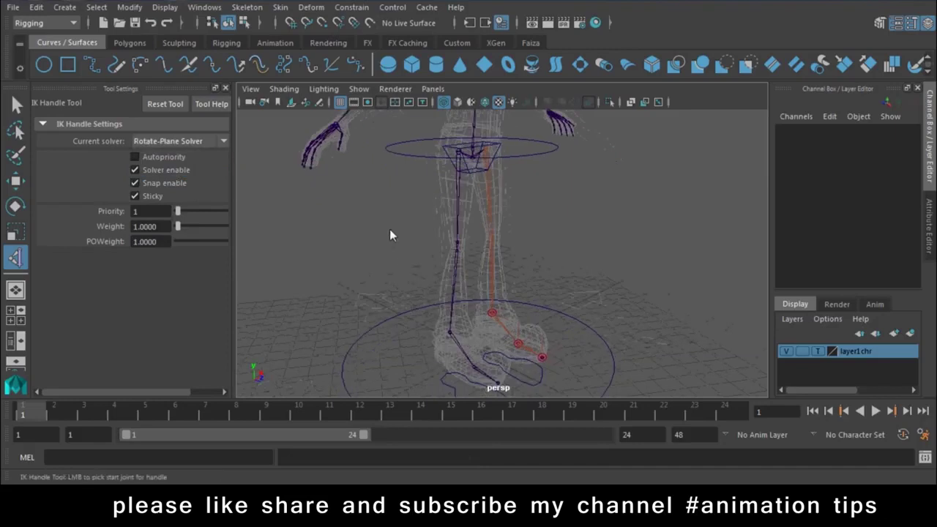
pyautogui.click(460, 151)
pyautogui.click(453, 332)
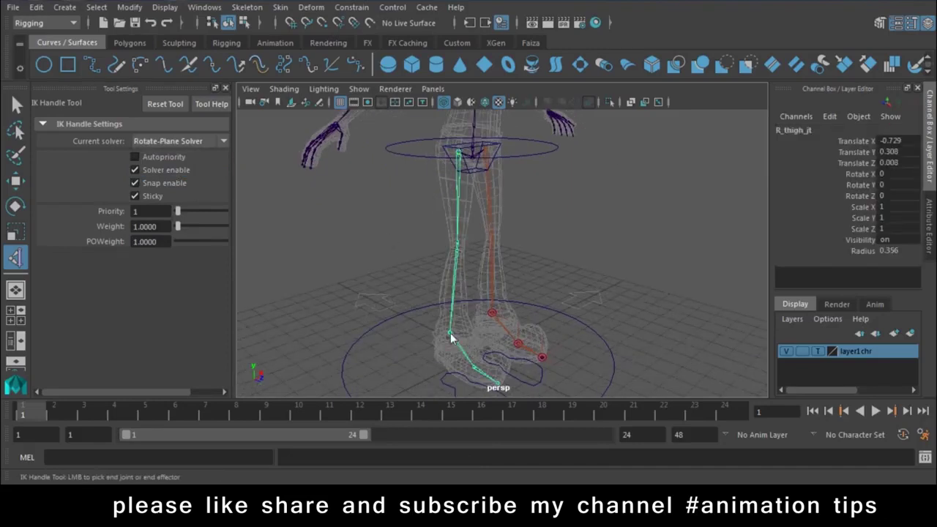
pyautogui.press('w')
# Step: Add single-chain IK handles on the right foot, ankle to ball and ball to toe
pyautogui.keyDown('alt'); pyautogui.moveTo(499, 312); pyautogui.dragTo(498, 236, button='middle'); pyautogui.keyUp('alt')
pyautogui.keyDown('alt'); pyautogui.moveTo(498, 235); pyautogui.dragTo(294, 290); pyautogui.keyUp('alt')
pyautogui.press('y')
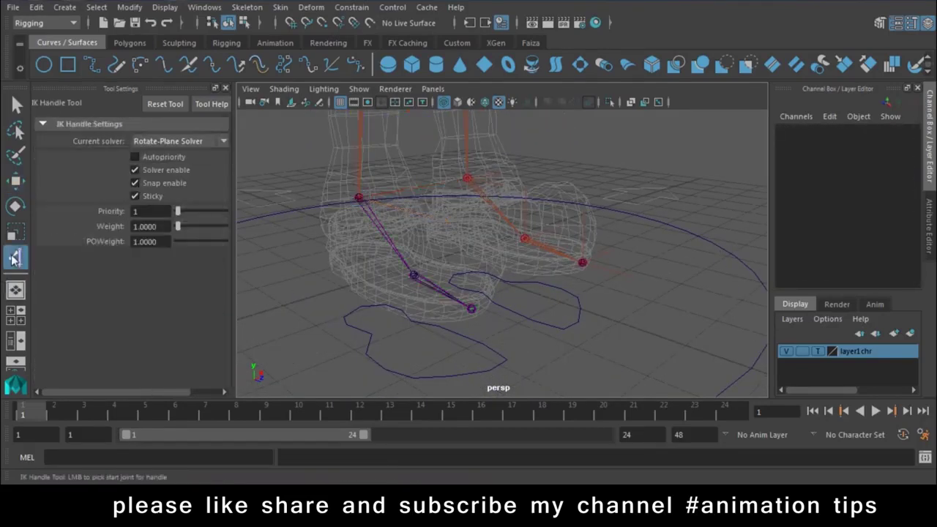
pyautogui.click(150, 142)
pyautogui.click(150, 155)
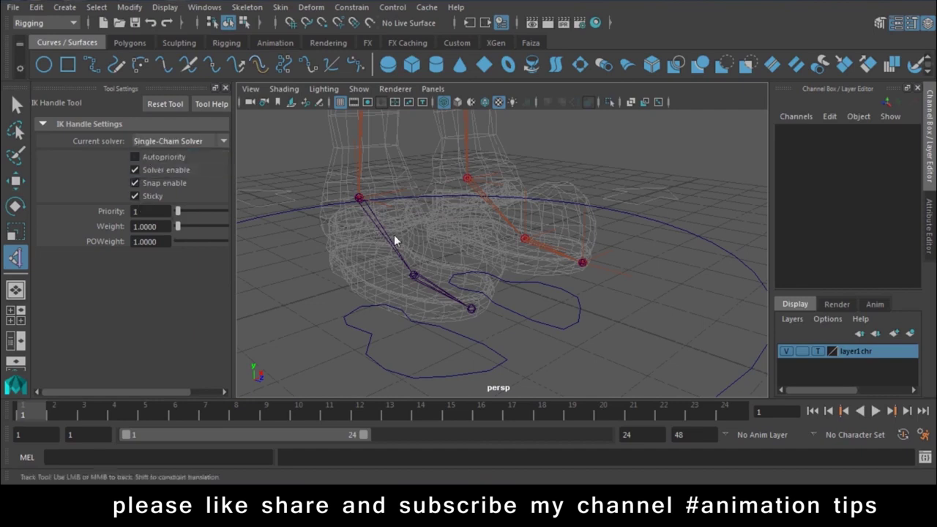
pyautogui.keyDown('alt'); pyautogui.moveTo(394, 234); pyautogui.dragTo(368, 211); pyautogui.keyUp('alt')
pyautogui.click(371, 215)
pyautogui.click(428, 293)
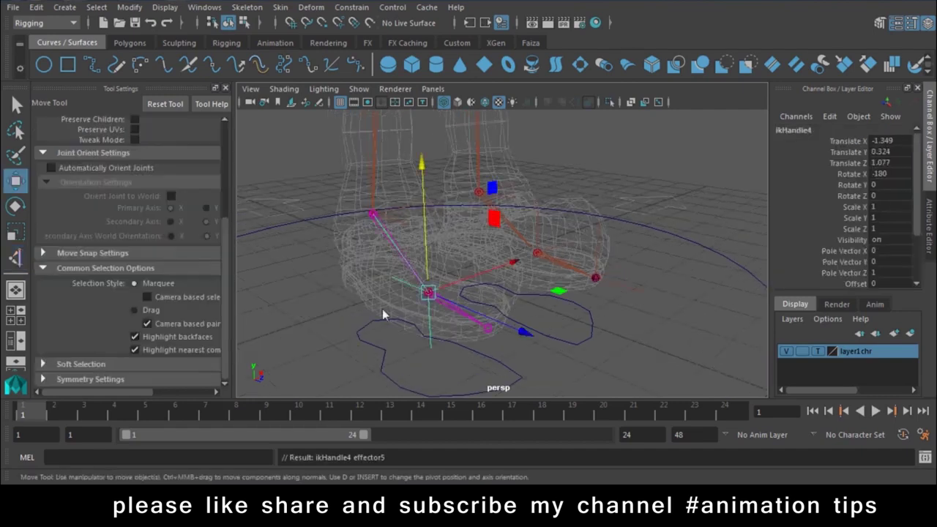
pyautogui.click(16, 263)
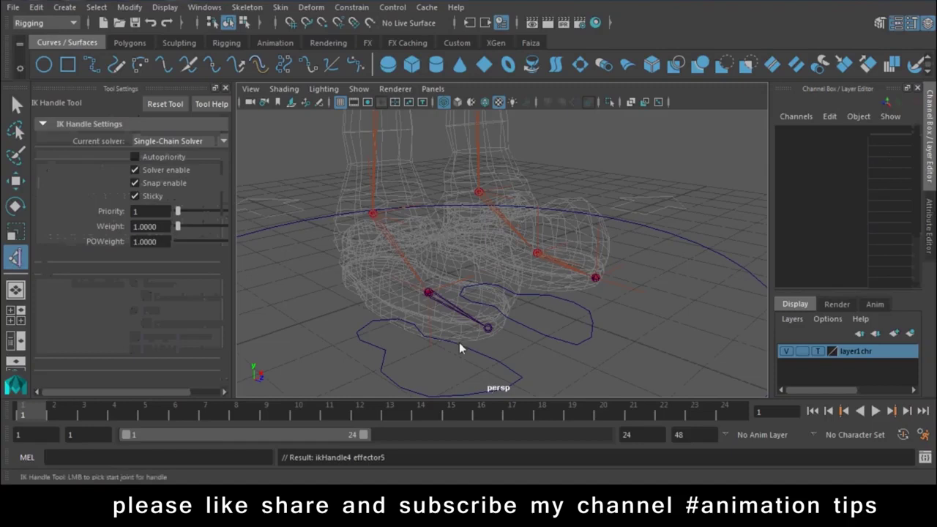
pyautogui.click(428, 294)
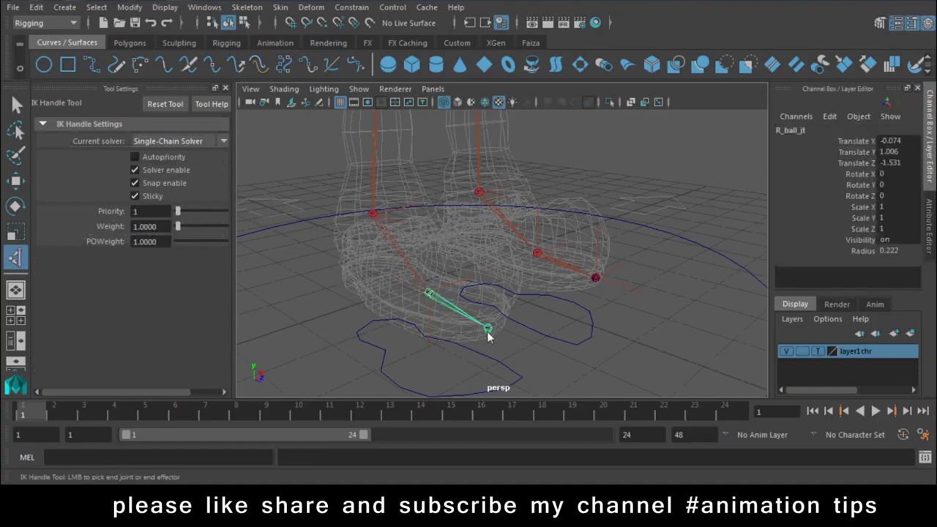
pyautogui.click(489, 332)
# Step: Lower the Pelvis control to test how the legs bend
pyautogui.moveTo(585, 351)
pyautogui.keyDown('alt'); pyautogui.mouseDown()
pyautogui.moveTo(423, 258)
pyautogui.moveTo(455, 205)
pyautogui.moveTo(447, 159)
pyautogui.moveTo(455, 230)
pyautogui.moveTo(522, 257)
pyautogui.moveTo(351, 259)
pyautogui.mouseUp(); pyautogui.keyUp('alt')
pyautogui.click(455, 204)
pyautogui.moveTo(505, 198)
pyautogui.mouseDown()
pyautogui.moveTo(506, 163)
pyautogui.moveTo(501, 174)
pyautogui.mouseUp()
# Step: Undo the pelvis moves so the legs return to rest height, and close Tool Settings
pyautogui.hotkey('ctrl', 'z')
pyautogui.hotkey('ctrl', 'z')
pyautogui.hotkey('ctrl', 'z')
pyautogui.moveTo(460, 204)
pyautogui.keyDown('alt'); pyautogui.mouseDown()
pyautogui.moveTo(525, 305)
pyautogui.moveTo(520, 299)
pyautogui.mouseUp(); pyautogui.keyUp('alt')
pyautogui.keyDown('alt'); pyautogui.moveTo(520, 299); pyautogui.dragTo(558, 294, button='right'); pyautogui.keyUp('alt')
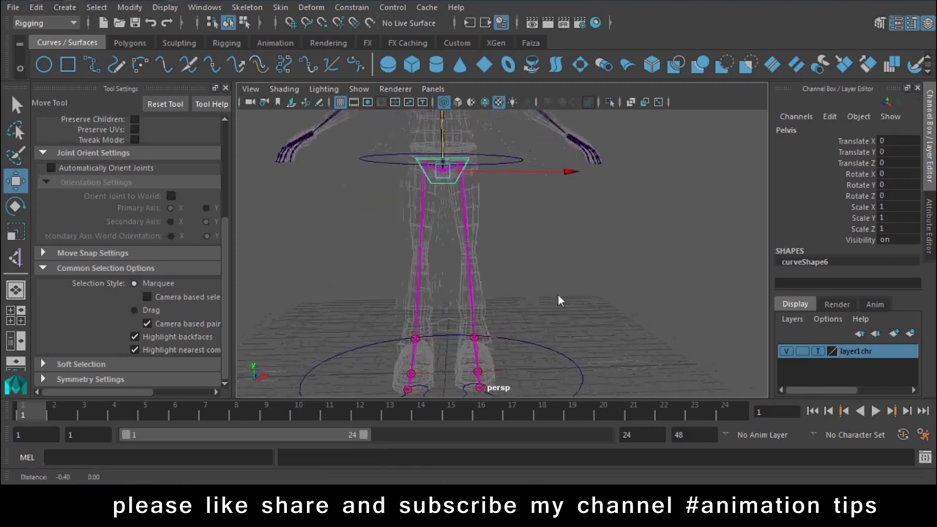
pyautogui.keyDown('alt'); pyautogui.moveTo(558, 295); pyautogui.dragTo(579, 307, button='middle'); pyautogui.keyUp('alt')
pyautogui.keyDown('alt'); pyautogui.moveTo(580, 307); pyautogui.dragTo(556, 296, button='right'); pyautogui.keyUp('alt')
pyautogui.moveTo(487, 157)
pyautogui.mouseDown()
pyautogui.moveTo(587, 227)
pyautogui.moveTo(488, 239)
pyautogui.mouseUp()
pyautogui.hotkey('ctrl', 'z')
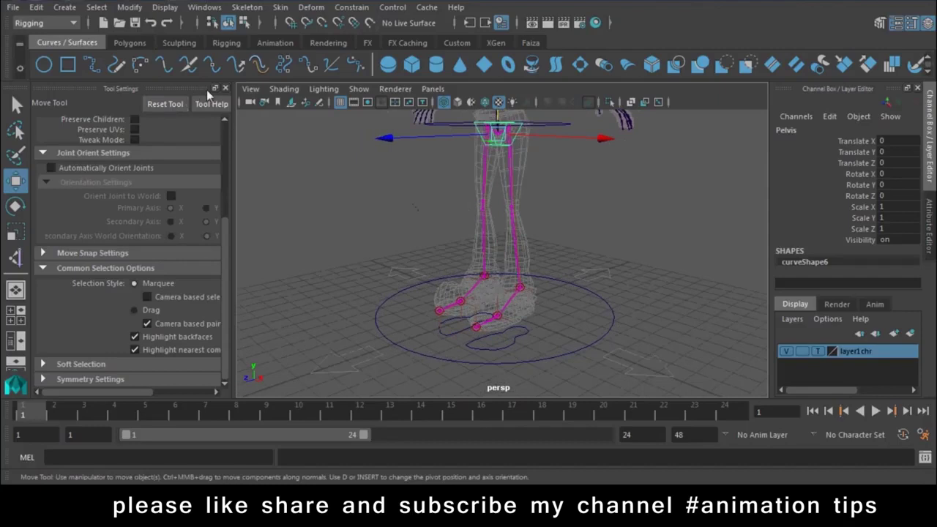
pyautogui.click(225, 88)
# Step: Rename the left ball IK handle to L_ball_ik
pyautogui.moveTo(329, 224)
pyautogui.keyDown('alt'); pyautogui.mouseDown(button='right')
pyautogui.moveTo(466, 328)
pyautogui.moveTo(474, 312)
pyautogui.mouseUp(button='right'); pyautogui.keyUp('alt')
pyautogui.keyDown('alt'); pyautogui.moveTo(473, 311); pyautogui.dragTo(467, 264); pyautogui.keyUp('alt')
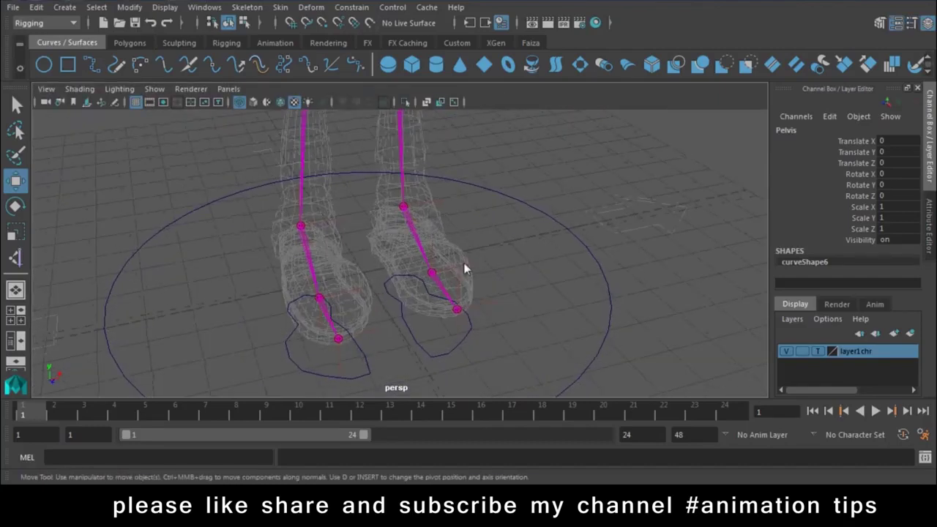
pyautogui.click(466, 264)
pyautogui.click(421, 208)
pyautogui.doubleClick(798, 130)
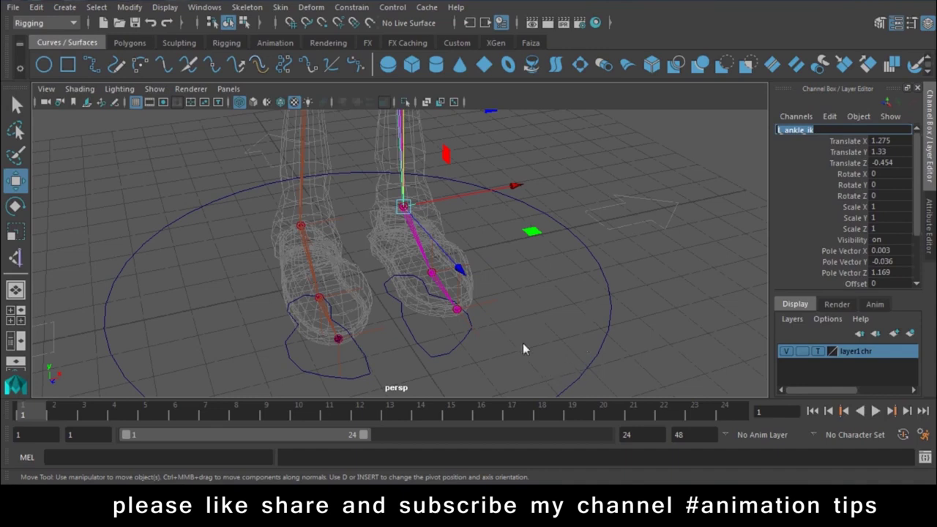
pyautogui.click(474, 272)
pyautogui.click(432, 272)
pyautogui.doubleClick(795, 130)
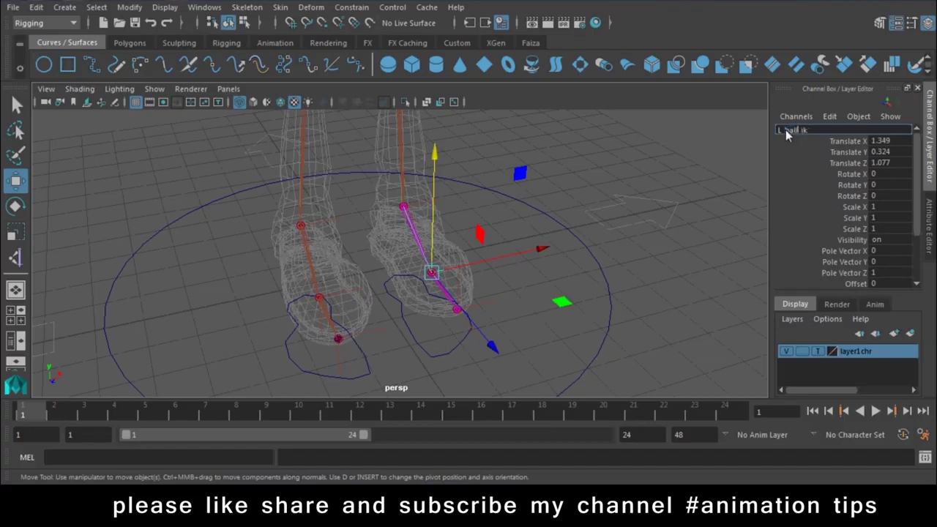
pyautogui.press('Return')
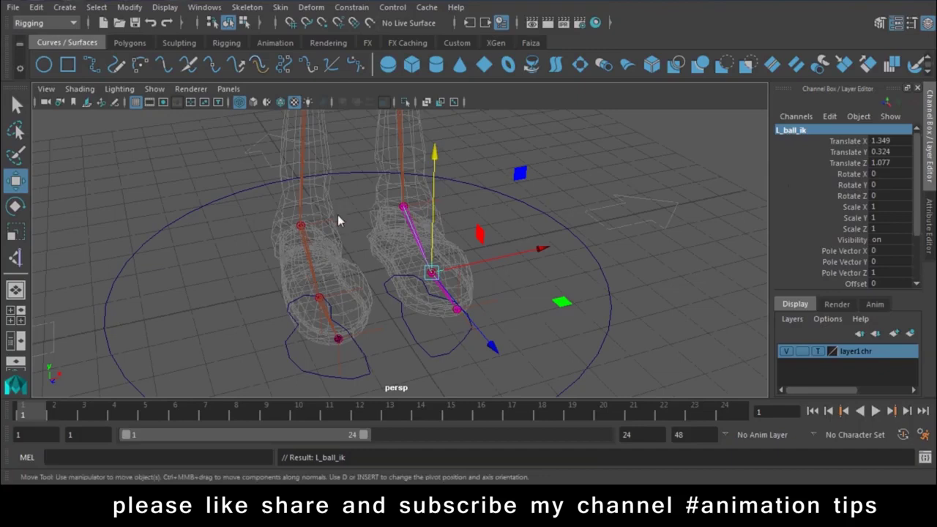
# Step: Rename the left toe IK handle to L_toe_ik by replacing 'ankle' with 'toe'
pyautogui.click(457, 308)
pyautogui.doubleClick(798, 131)
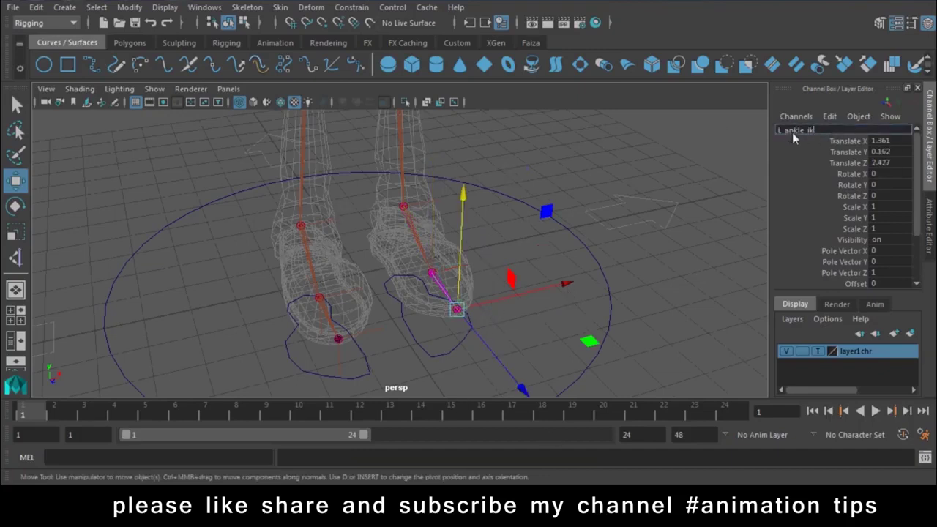
pyautogui.moveTo(802, 129); pyautogui.dragTo(785, 132)
pyautogui.write('toe')
pyautogui.press('Return')
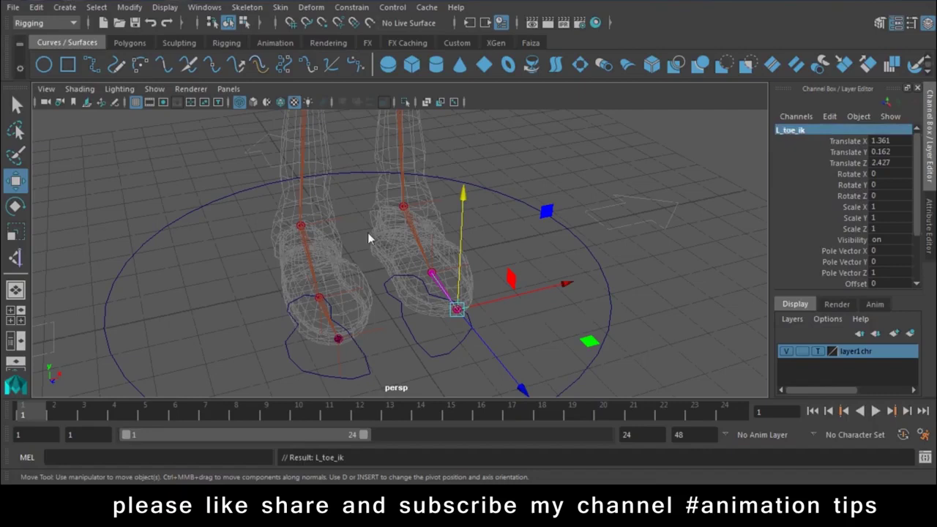
# Step: Select the right ankle IK handle and start renaming it toward R_ankle_ik
pyautogui.click(365, 334)
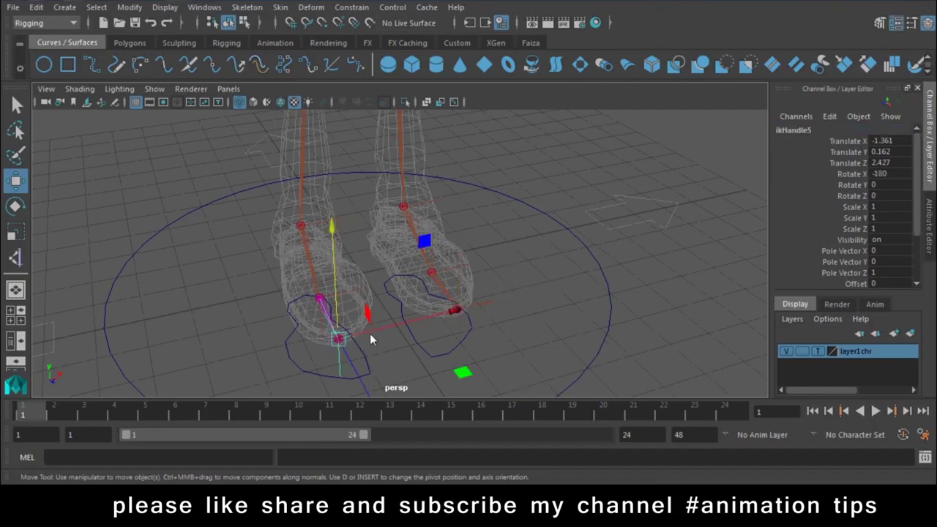
pyautogui.click(346, 219)
pyautogui.click(333, 223)
pyautogui.click(337, 219)
pyautogui.click(331, 225)
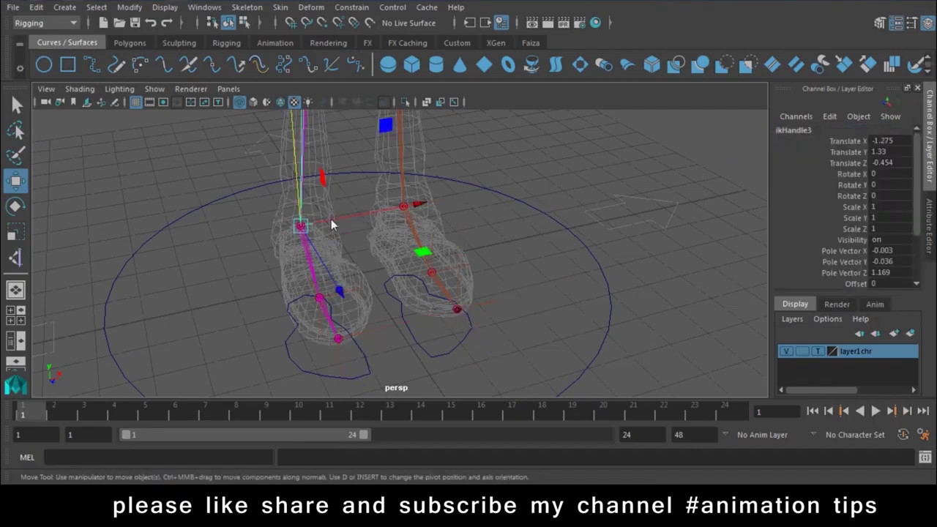
pyautogui.doubleClick(816, 130)
pyautogui.write('L_ankle_ikR')
# Step: Confirm R_ankle_ik, then rename the right ball IK handle to R_ball_ik
pyautogui.press('Return')
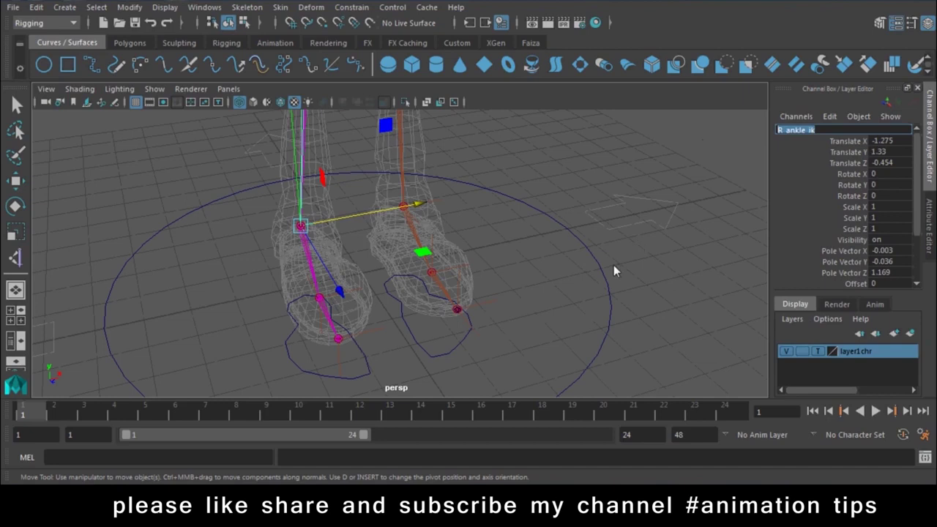
pyautogui.click(577, 300)
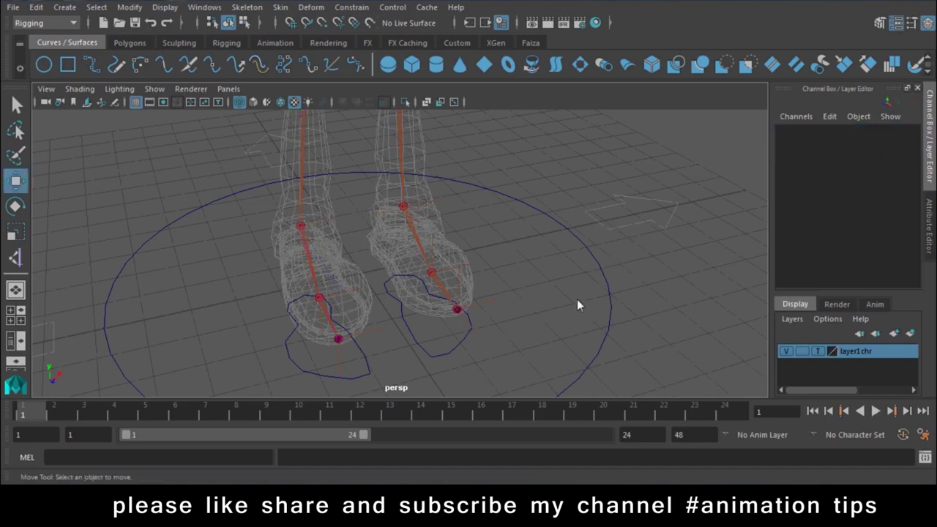
pyautogui.click(352, 290)
pyautogui.doubleClick(810, 130)
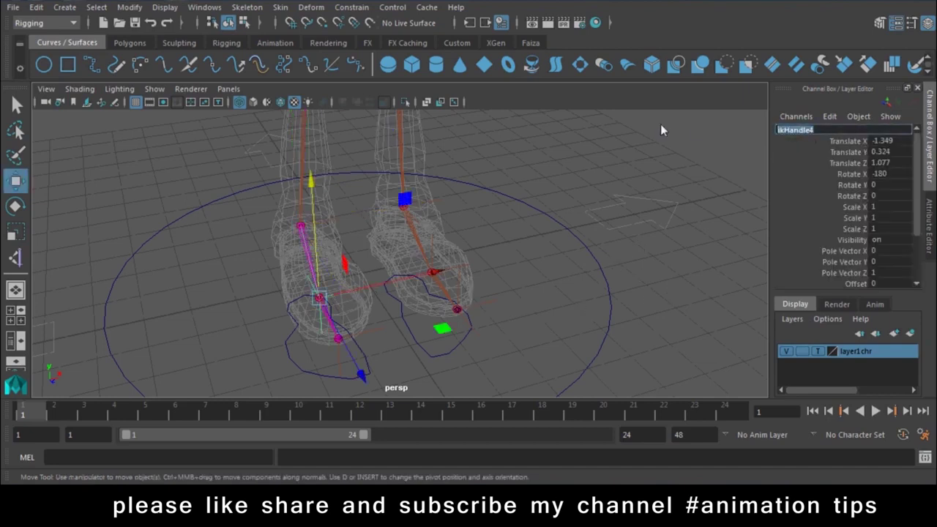
pyautogui.write('R_ankle_ik1')
pyautogui.press('Return')
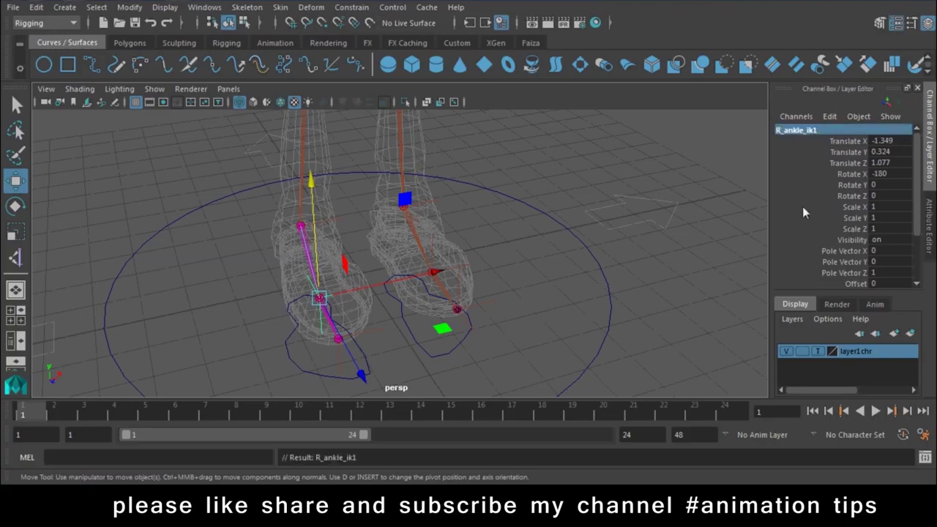
pyautogui.doubleClick(809, 131)
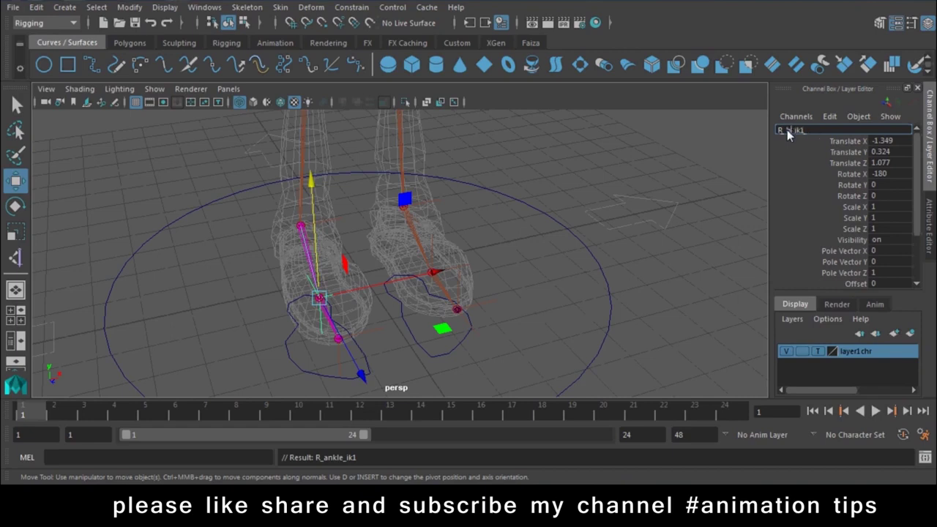
pyautogui.write('ball')
pyautogui.press('Return')
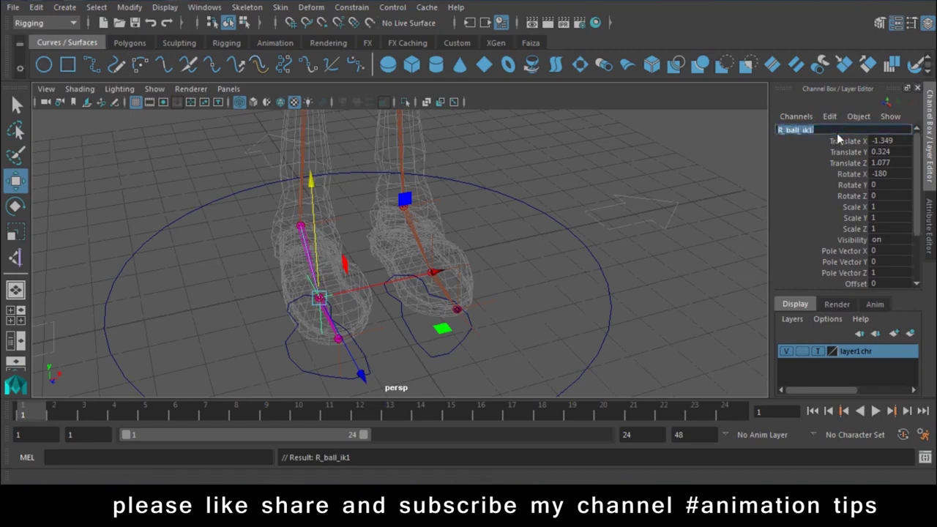
pyautogui.click(839, 133)
pyautogui.press('BackSpace')
pyautogui.press('Return')
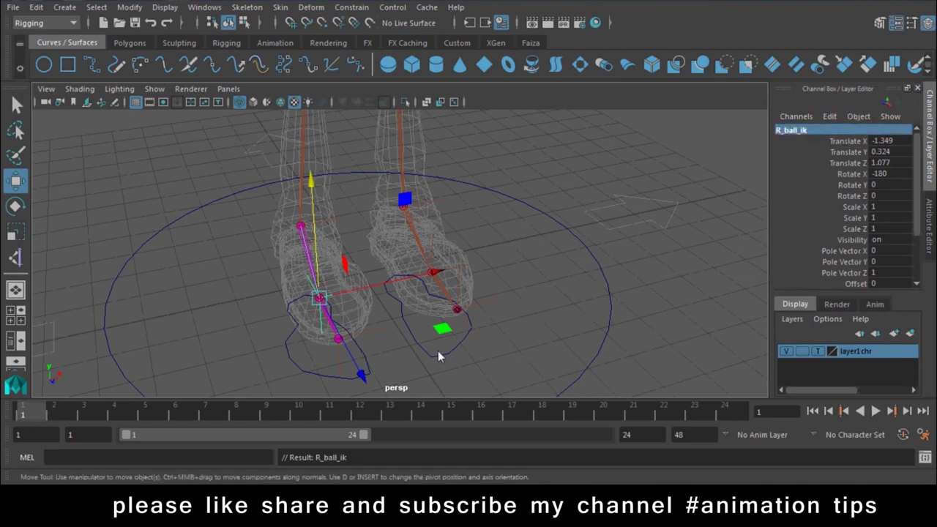
# Step: Rename the right toe IK handle to R_toe_ik and view the feet from low front
pyautogui.click(334, 372)
pyautogui.doubleClick(803, 130)
pyautogui.write('R_ankle_ik')
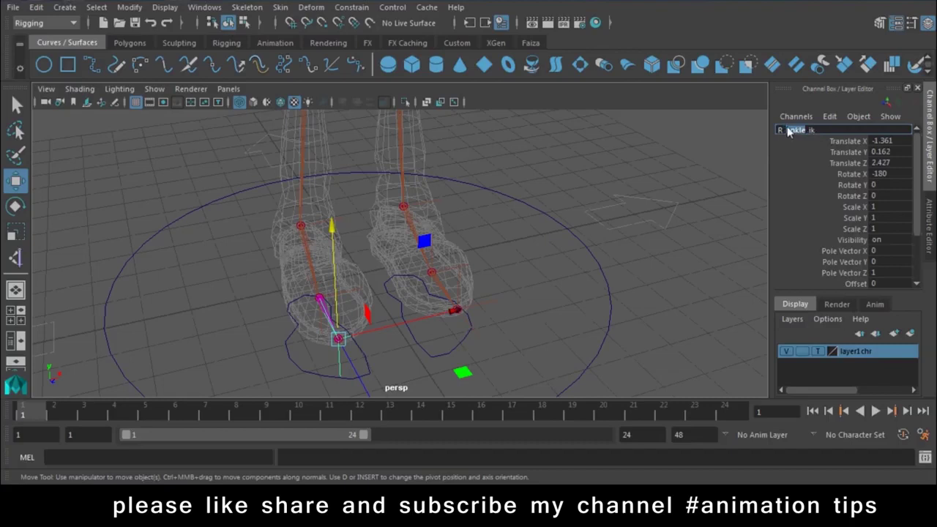
pyautogui.write('toe')
pyautogui.press('Return')
pyautogui.click(659, 274)
pyautogui.moveTo(636, 277)
pyautogui.keyDown('alt'); pyautogui.mouseDown()
pyautogui.moveTo(463, 314)
pyautogui.moveTo(550, 300)
pyautogui.moveTo(564, 262)
pyautogui.moveTo(511, 312)
pyautogui.moveTo(515, 273)
pyautogui.moveTo(497, 308)
pyautogui.moveTo(439, 260)
pyautogui.mouseUp(); pyautogui.keyUp('alt')
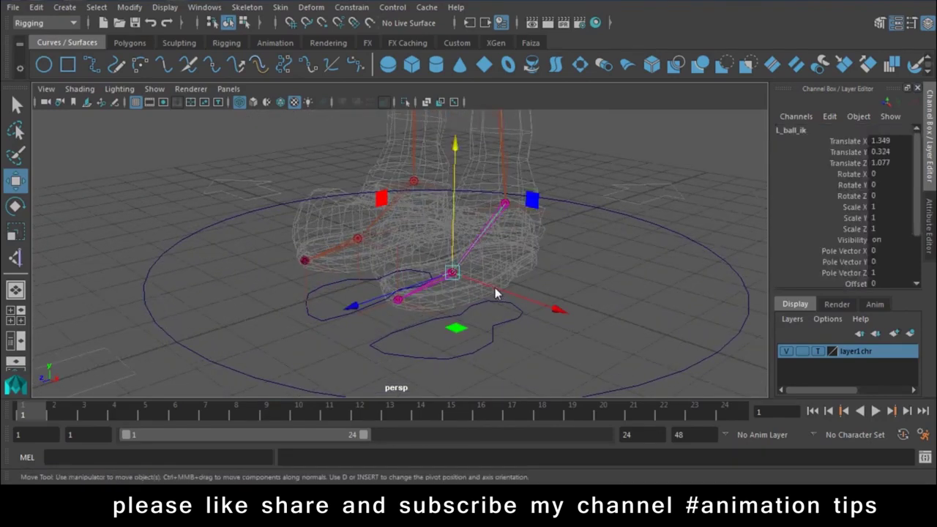
# Step: Launch Notepad and type 'Ball Group' and 'Ankle Group' on separate lines
pyautogui.press('super')
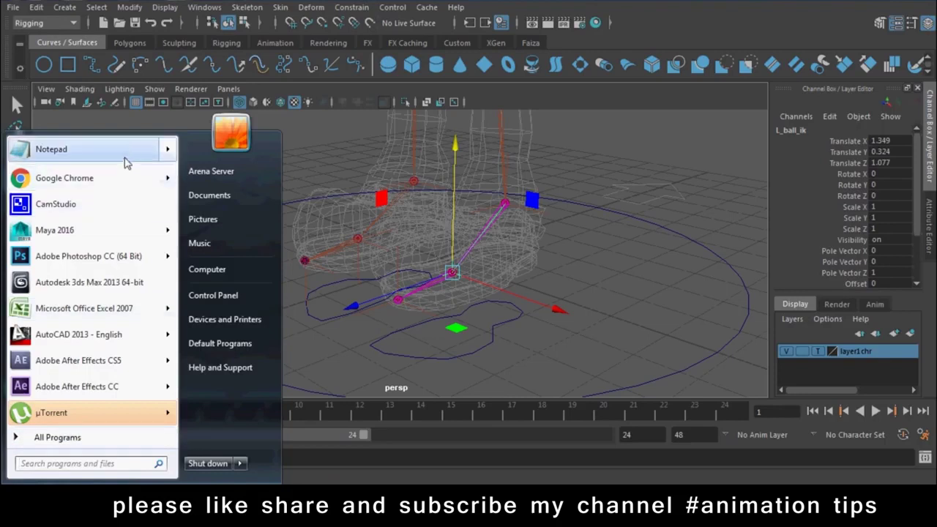
pyautogui.click(126, 156)
pyautogui.moveTo(251, 116); pyautogui.dragTo(513, 117)
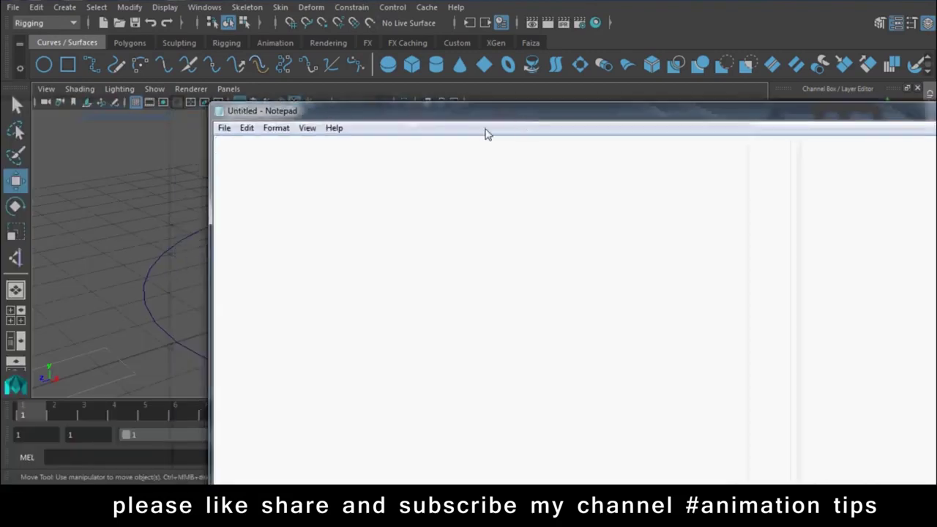
pyautogui.write('Ball Group')
pyautogui.press('Return')
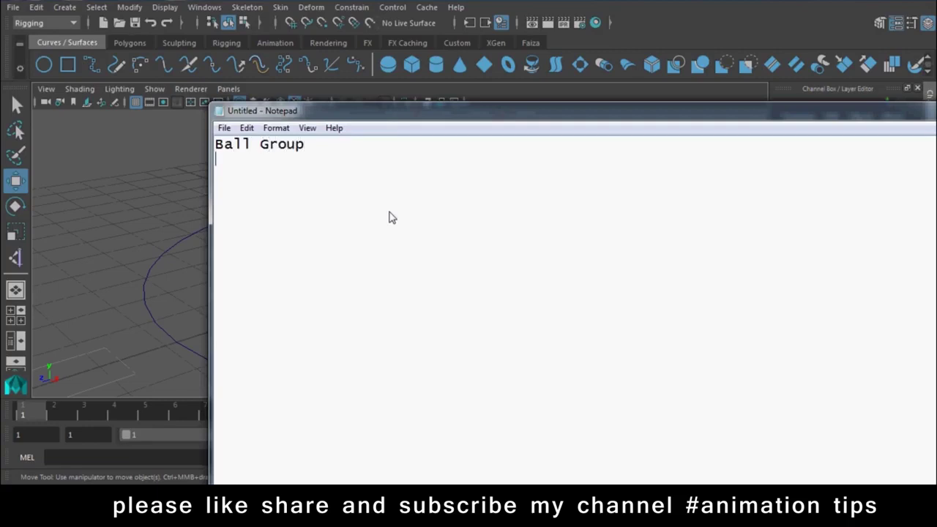
pyautogui.write('To')
pyautogui.press('BackSpace')
pyautogui.press('BackSpace')
pyautogui.write('Ankle Group')
pyautogui.press('Return')
# Step: Add 'Master Toe Group' and 'Master Ankle Group' lines, then close Notepad
pyautogui.write('Toe ')
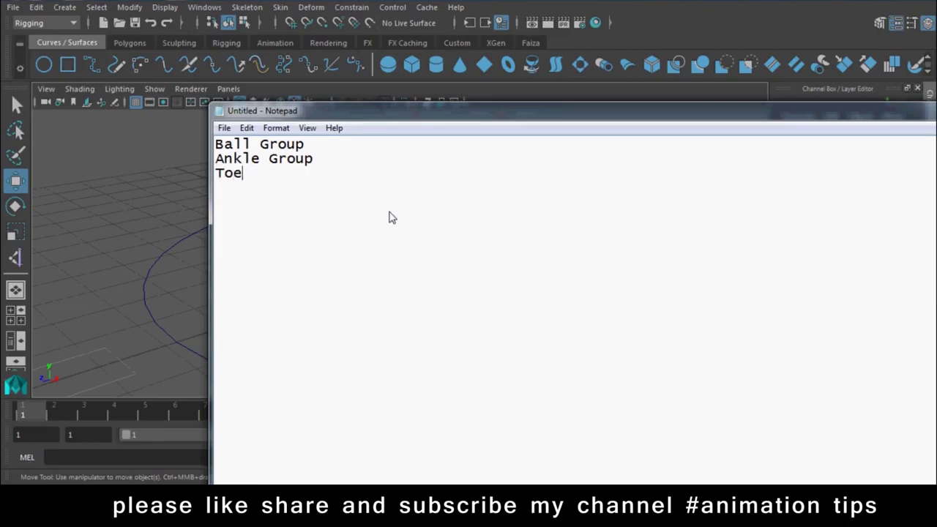
pyautogui.write('Group')
pyautogui.press('Return')
pyautogui.click(217, 175)
pyautogui.write('Master')
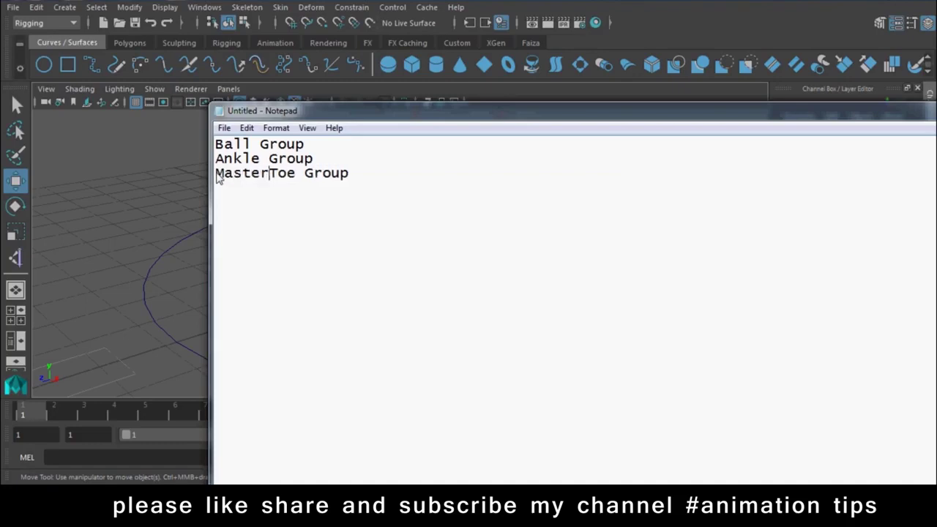
pyautogui.click(390, 176)
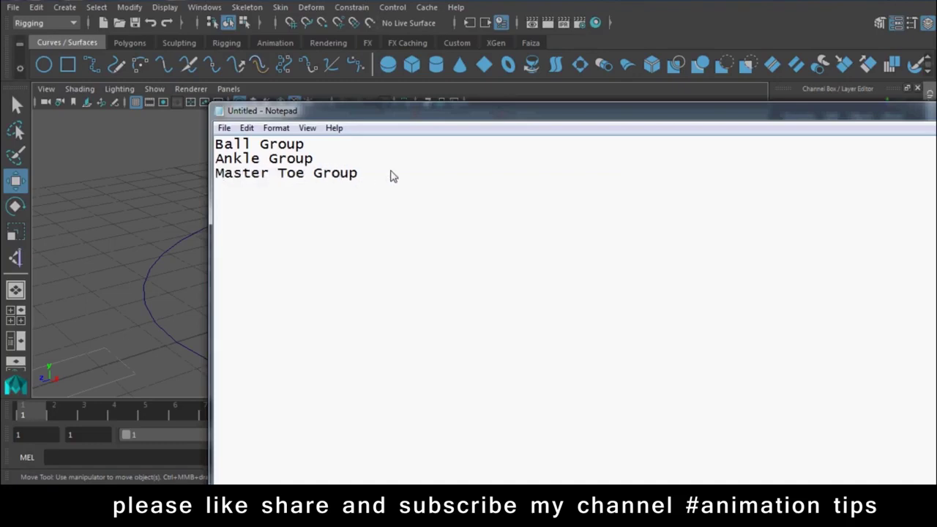
pyautogui.write('Master Ankle')
pyautogui.write('Group')
pyautogui.press('Return')
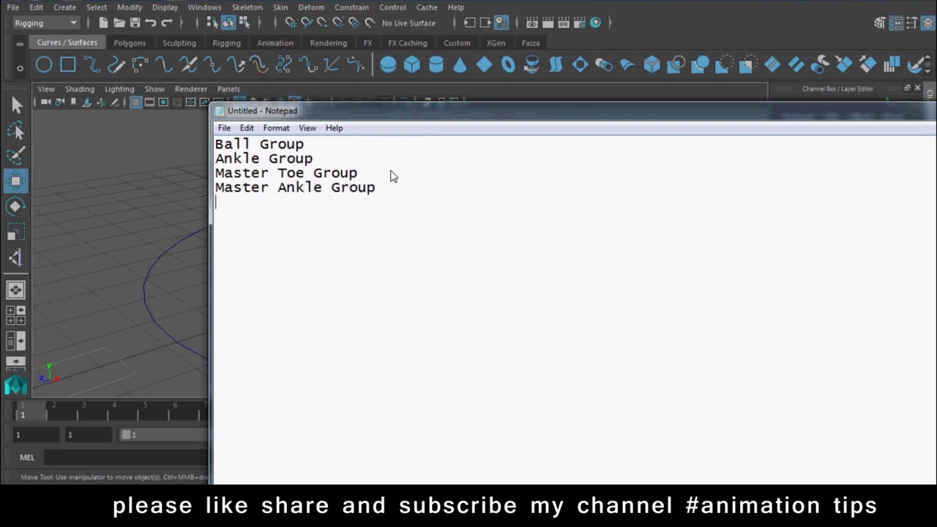
pyautogui.write('W')
pyautogui.click(96, 216)
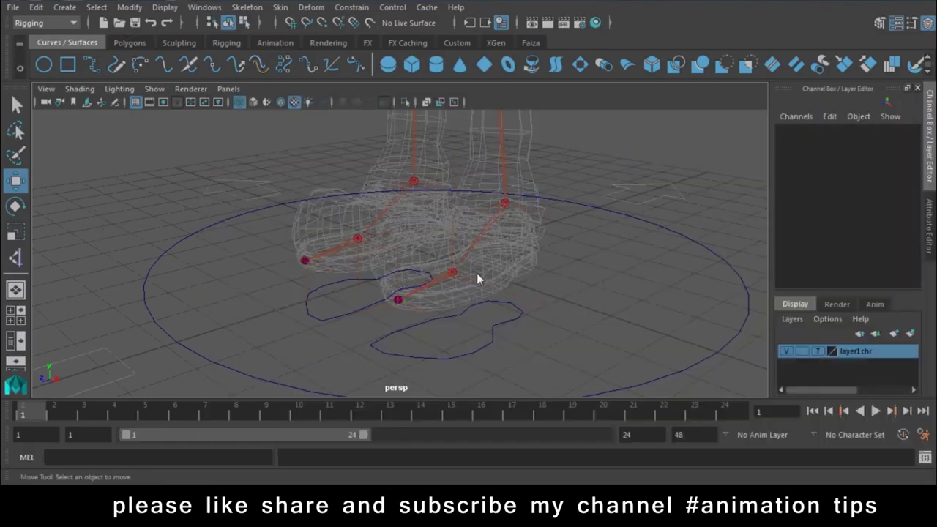
# Step: Select L_ball_ik and group it with Ctrl+G into a new group
pyautogui.click(421, 316)
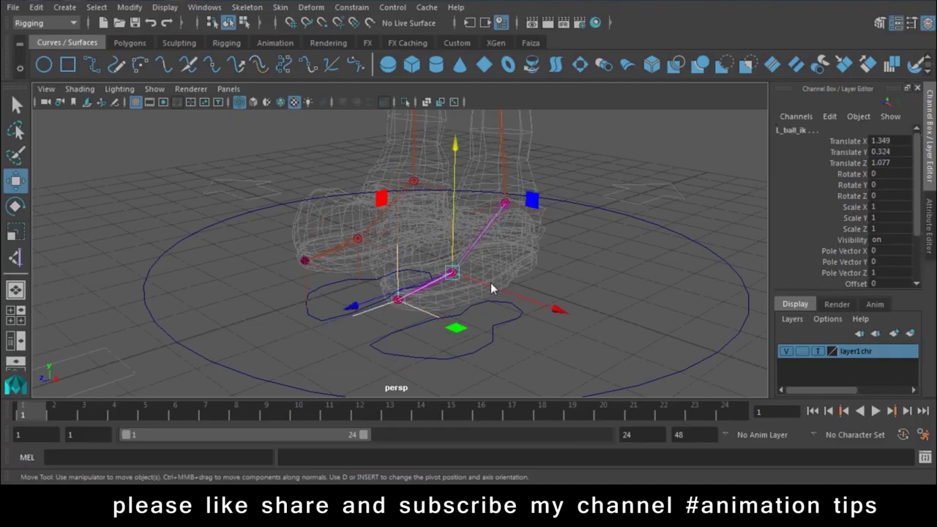
pyautogui.press('q')
pyautogui.moveTo(459, 313)
pyautogui.keyDown('alt'); pyautogui.mouseDown(button='right')
pyautogui.moveTo(459, 335)
pyautogui.moveTo(436, 315)
pyautogui.mouseUp(button='right'); pyautogui.keyUp('alt')
pyautogui.keyDown('alt'); pyautogui.moveTo(437, 320); pyautogui.dragTo(471, 338); pyautogui.keyUp('alt')
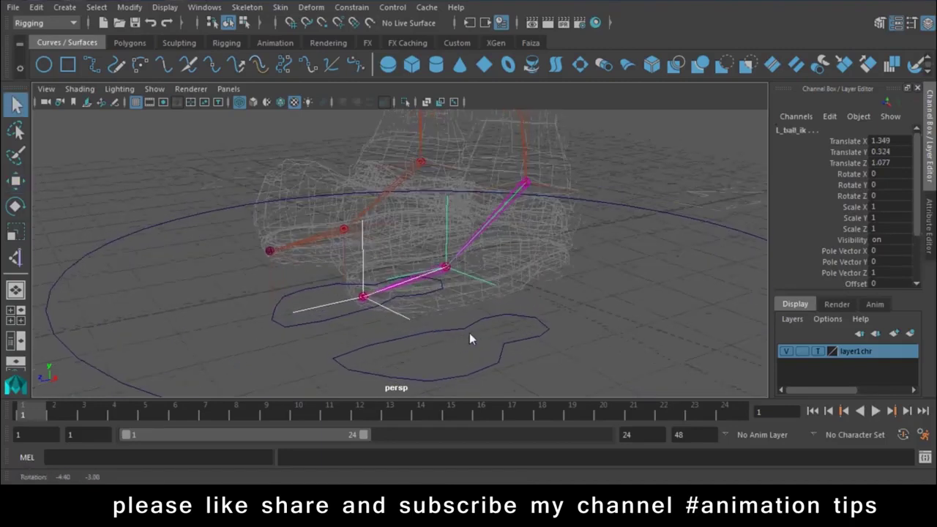
pyautogui.press('w')
pyautogui.hotkey('ctrl', 'g')
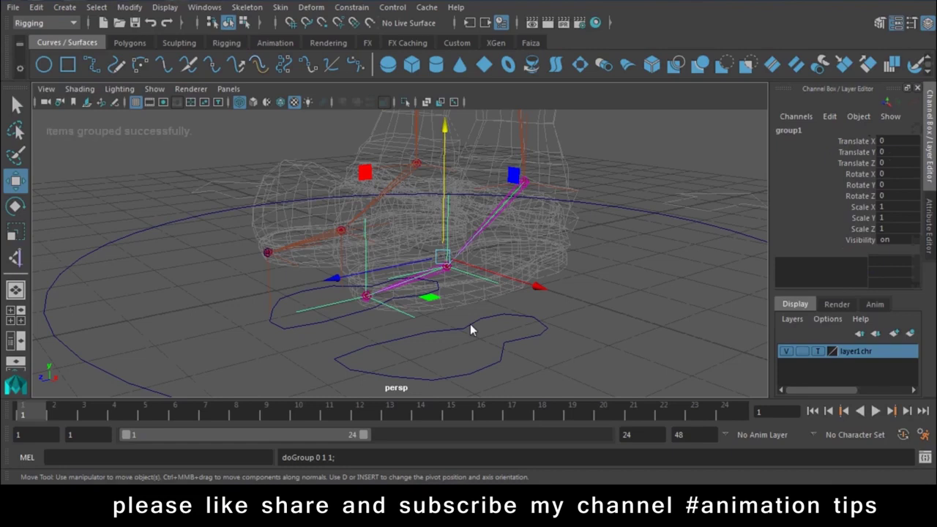
# Step: Snap the new group's pivot to the ball joint and test-rotate it, then undo
pyautogui.moveTo(470, 327)
pyautogui.keyDown('alt'); pyautogui.mouseDown()
pyautogui.moveTo(542, 320)
pyautogui.moveTo(533, 305)
pyautogui.moveTo(547, 365)
pyautogui.mouseUp(); pyautogui.keyUp('alt')
pyautogui.scroll(2, 511, 339)
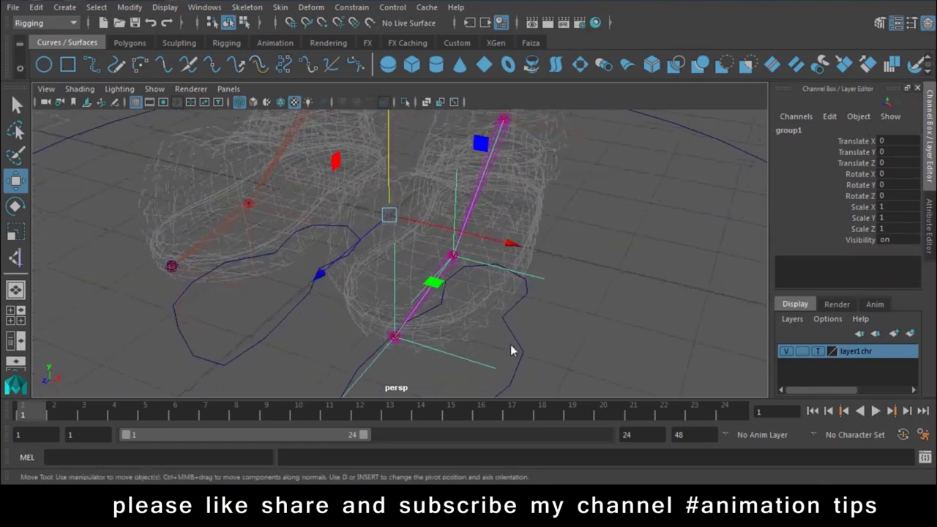
pyautogui.click(444, 254)
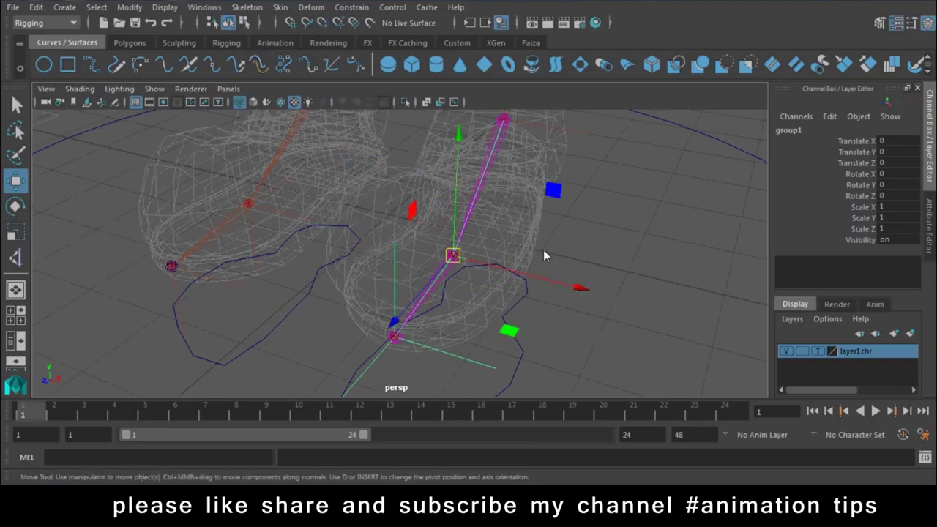
pyautogui.keyDown('alt'); pyautogui.moveTo(543, 250); pyautogui.dragTo(475, 233); pyautogui.keyUp('alt')
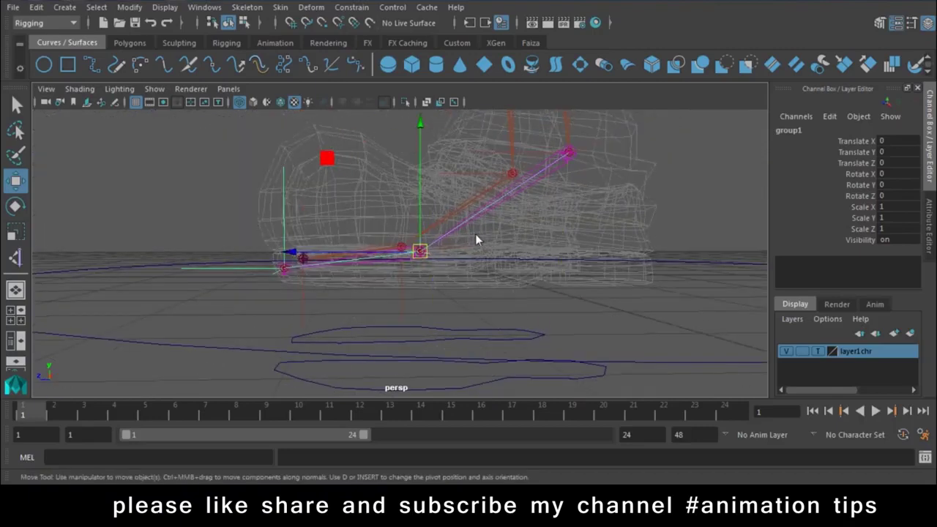
pyautogui.press('e')
pyautogui.moveTo(341, 175)
pyautogui.keyDown('alt'); pyautogui.mouseDown()
pyautogui.moveTo(358, 214)
pyautogui.moveTo(351, 304)
pyautogui.moveTo(368, 216)
pyautogui.moveTo(359, 144)
pyautogui.moveTo(363, 181)
pyautogui.moveTo(367, 134)
pyautogui.mouseUp(); pyautogui.keyUp('alt')
pyautogui.hotkey('ctrl', 'z')
# Step: Hide the character mesh layer and test-rotate the left ball IK, undoing the rotation
pyautogui.moveTo(345, 224)
pyautogui.keyDown('alt'); pyautogui.mouseDown()
pyautogui.moveTo(180, 320)
pyautogui.moveTo(689, 350)
pyautogui.mouseUp(); pyautogui.keyUp('alt')
pyautogui.click(534, 305)
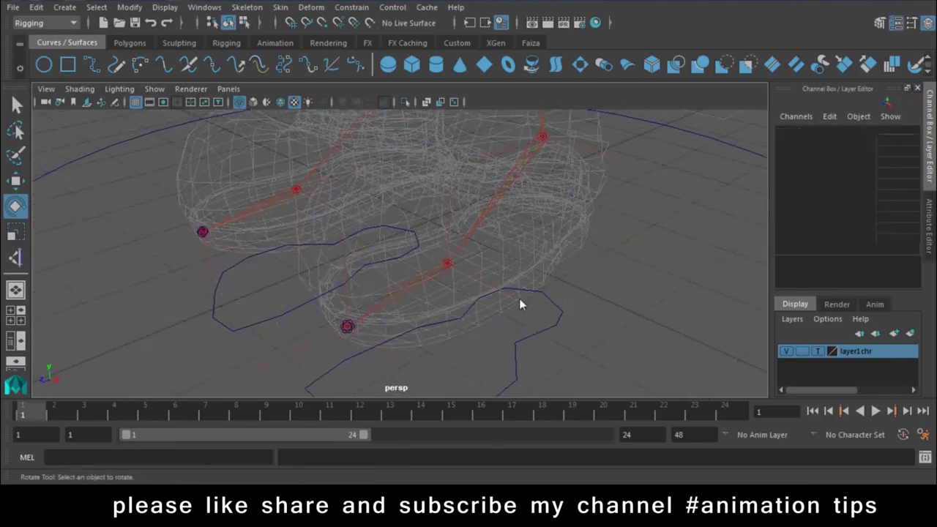
pyautogui.click(446, 264)
pyautogui.click(786, 352)
pyautogui.moveTo(403, 191); pyautogui.dragTo(553, 296)
pyautogui.keyDown('alt'); pyautogui.moveTo(552, 293); pyautogui.dragTo(550, 240, button='middle'); pyautogui.keyUp('alt')
pyautogui.moveTo(550, 239)
pyautogui.keyDown('alt'); pyautogui.mouseDown()
pyautogui.moveTo(519, 247)
pyautogui.moveTo(529, 262)
pyautogui.mouseUp(); pyautogui.keyUp('alt')
pyautogui.hotkey('ctrl', 'z')
# Step: Rename the ball IK group to Ball_Group and test its rotation
pyautogui.press('Up')
pyautogui.moveTo(352, 193)
pyautogui.mouseDown()
pyautogui.moveTo(349, 264)
pyautogui.moveTo(371, 295)
pyautogui.moveTo(445, 181)
pyautogui.mouseUp()
pyautogui.hotkey('ctrl', 'z')
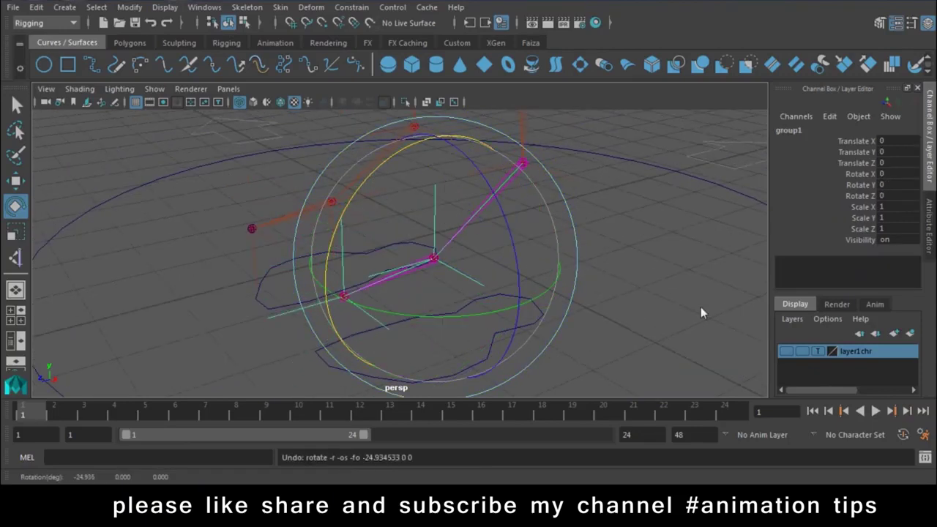
pyautogui.press('w')
pyautogui.click(808, 129)
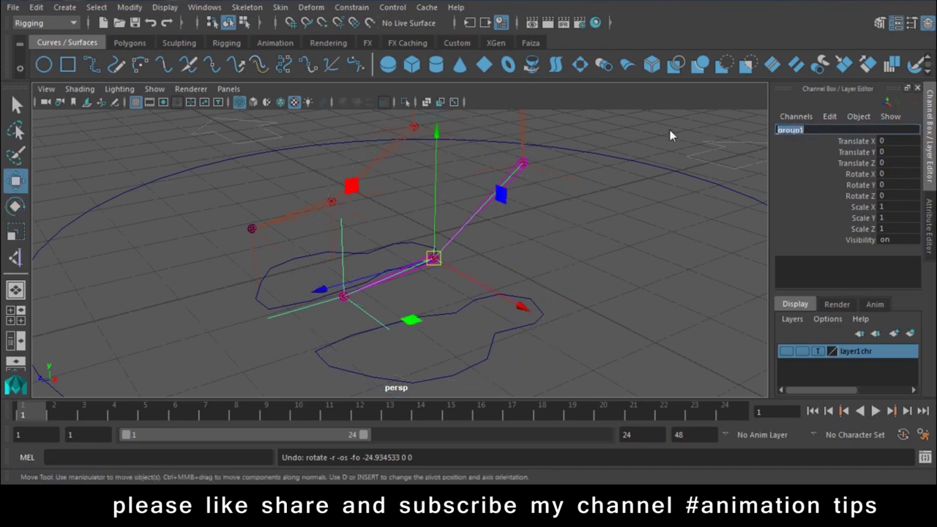
pyautogui.write('Ball Group')
pyautogui.press('Return')
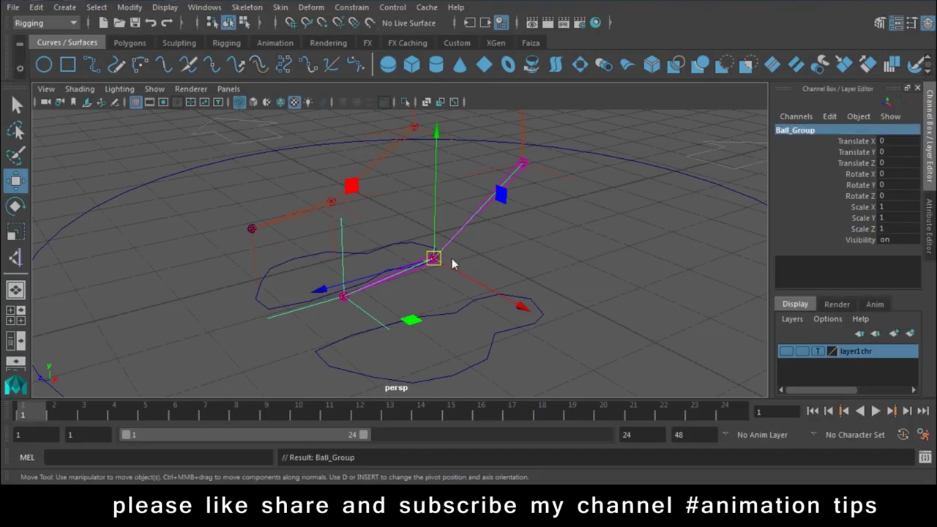
pyautogui.press('e')
pyautogui.moveTo(320, 306)
pyautogui.mouseDown()
pyautogui.moveTo(343, 146)
pyautogui.moveTo(371, 344)
pyautogui.mouseUp()
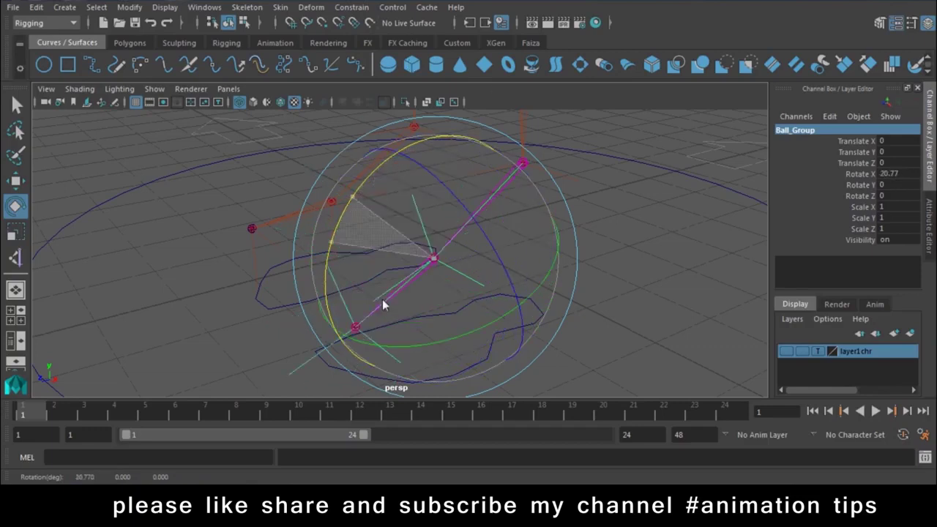
# Step: Group the left ankle IK handle and move the new group's pivot onto the ball joint
pyautogui.click(638, 191)
pyautogui.click(574, 177)
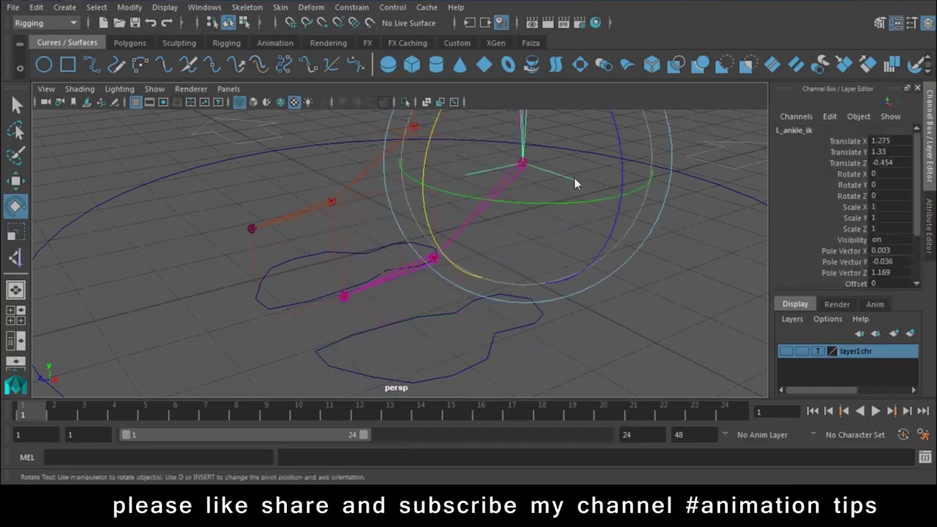
pyautogui.press('w')
pyautogui.hotkey('ctrl', 'g')
pyautogui.moveTo(571, 178)
pyautogui.keyDown('alt'); pyautogui.mouseDown()
pyautogui.moveTo(456, 285)
pyautogui.moveTo(475, 313)
pyautogui.moveTo(433, 216)
pyautogui.mouseUp(); pyautogui.keyUp('alt')
pyautogui.press('d')
pyautogui.moveTo(366, 192); pyautogui.dragTo(452, 240)
# Step: Test-rotate the ankle group, undo it, and start renaming it Ankle_Group
pyautogui.moveTo(515, 262)
pyautogui.keyDown('alt'); pyautogui.mouseDown()
pyautogui.moveTo(442, 240)
pyautogui.moveTo(454, 277)
pyautogui.moveTo(472, 278)
pyautogui.mouseUp(); pyautogui.keyUp('alt')
pyautogui.press('e')
pyautogui.moveTo(375, 187)
pyautogui.mouseDown()
pyautogui.moveTo(318, 323)
pyautogui.moveTo(372, 255)
pyautogui.moveTo(352, 264)
pyautogui.moveTo(347, 254)
pyautogui.mouseUp()
pyautogui.hotkey('ctrl', 'z')
pyautogui.click(817, 131)
pyautogui.write('Ankle_Group')
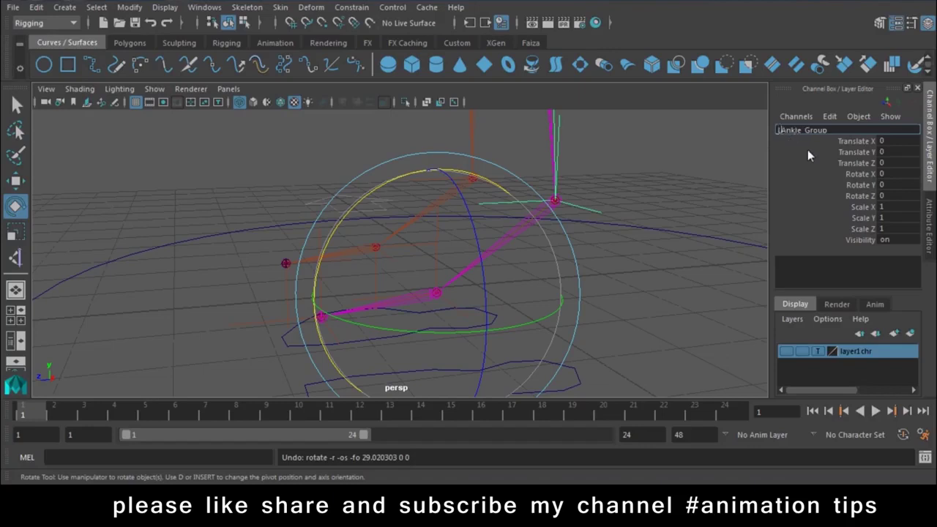
# Step: Confirm the name L_Ankle_Group and select the ball group in the viewport
pyautogui.press('Return')
pyautogui.moveTo(610, 268)
pyautogui.keyDown('alt'); pyautogui.mouseDown()
pyautogui.moveTo(609, 317)
pyautogui.moveTo(684, 294)
pyautogui.mouseUp(); pyautogui.keyUp('alt')
pyautogui.click(535, 279)
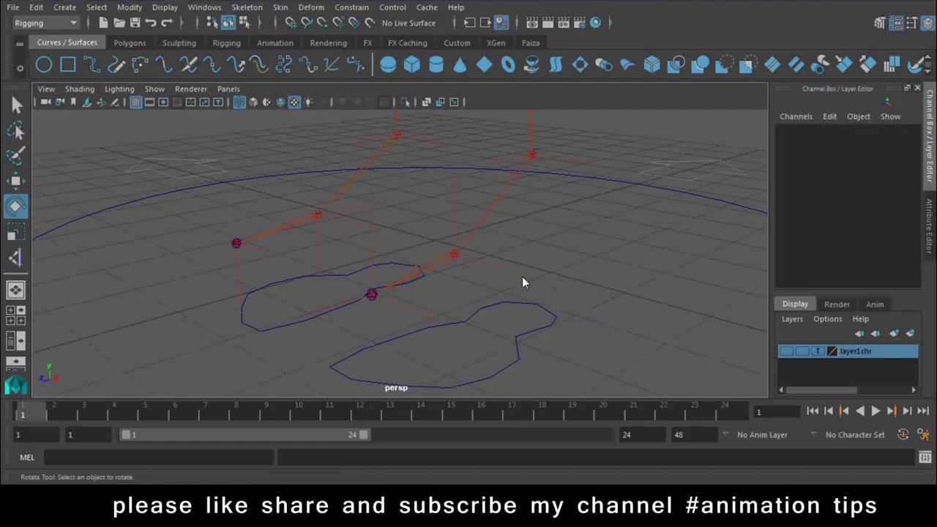
pyautogui.click(522, 276)
pyautogui.click(556, 275)
pyautogui.moveTo(543, 249); pyautogui.dragTo(504, 281)
# Step: Prefix the ball group's name with L_ to make L_Ball_Group, then deselect
pyautogui.click(814, 131)
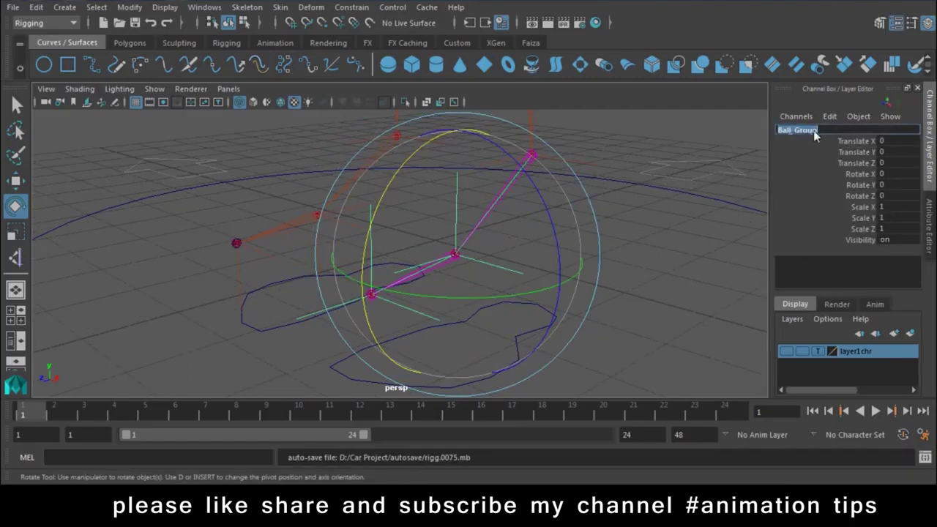
pyautogui.click(779, 131)
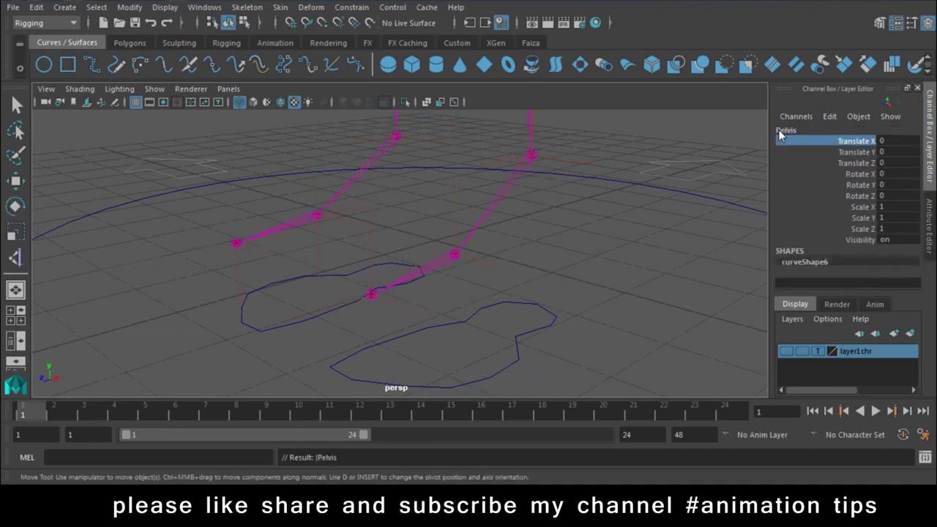
pyautogui.click(510, 275)
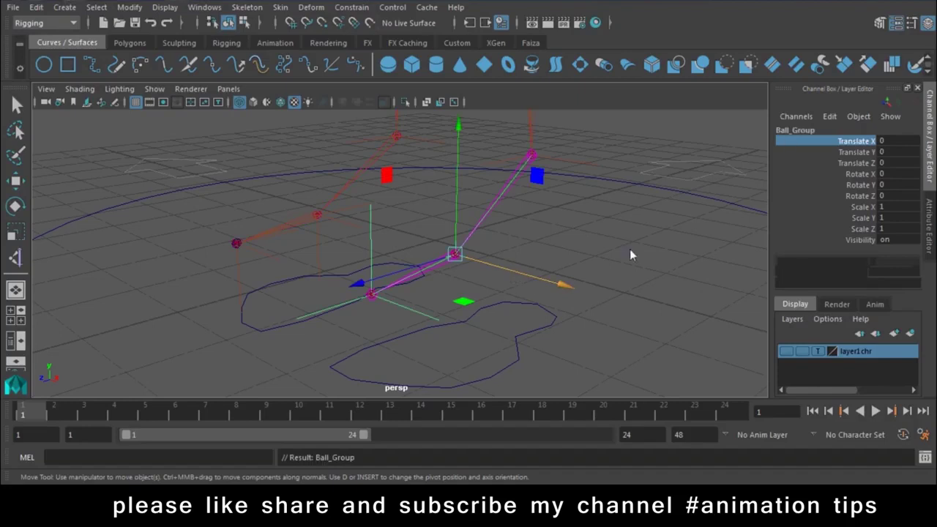
pyautogui.click(787, 131)
pyautogui.press('Return')
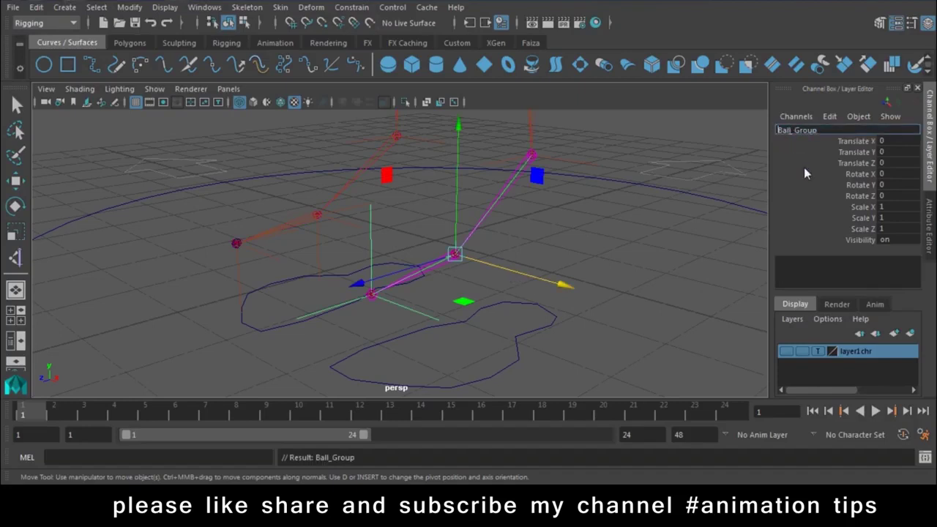
pyautogui.write('L_')
pyautogui.click(693, 228)
# Step: Open the Outliner and move it clear of the viewport
pyautogui.click(204, 6)
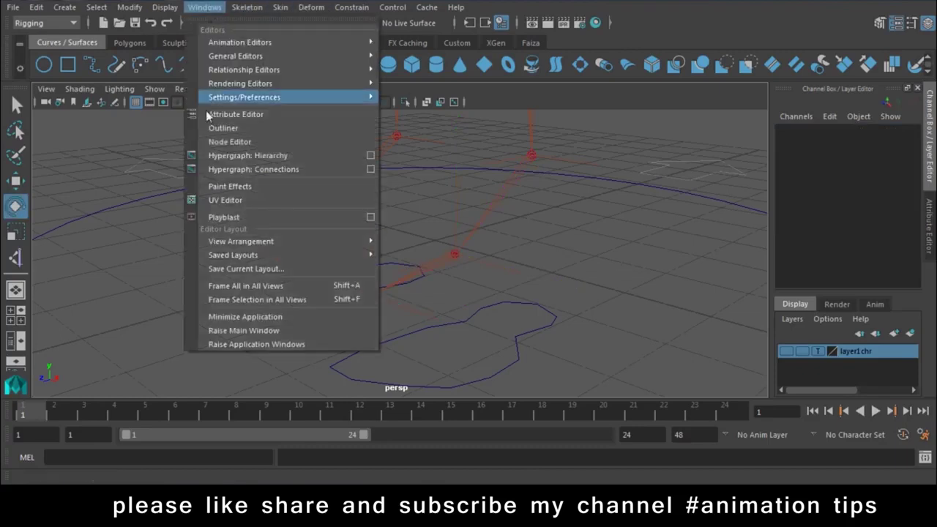
pyautogui.click(243, 127)
pyautogui.moveTo(508, 283)
pyautogui.mouseDown()
pyautogui.moveTo(98, 102)
pyautogui.moveTo(80, 57)
pyautogui.mouseUp()
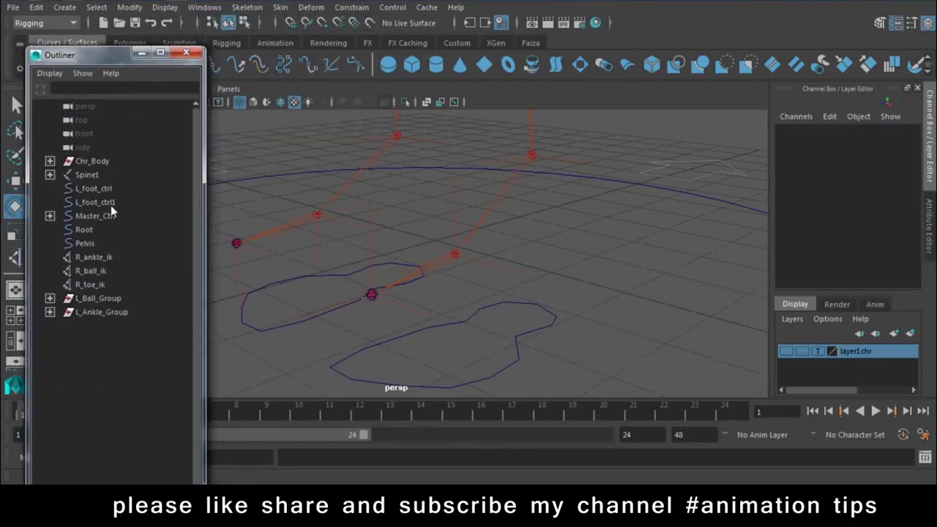
# Step: Select L_Ball_Group and L_Ankle_Group and duplicate both left foot groups
pyautogui.click(88, 297)
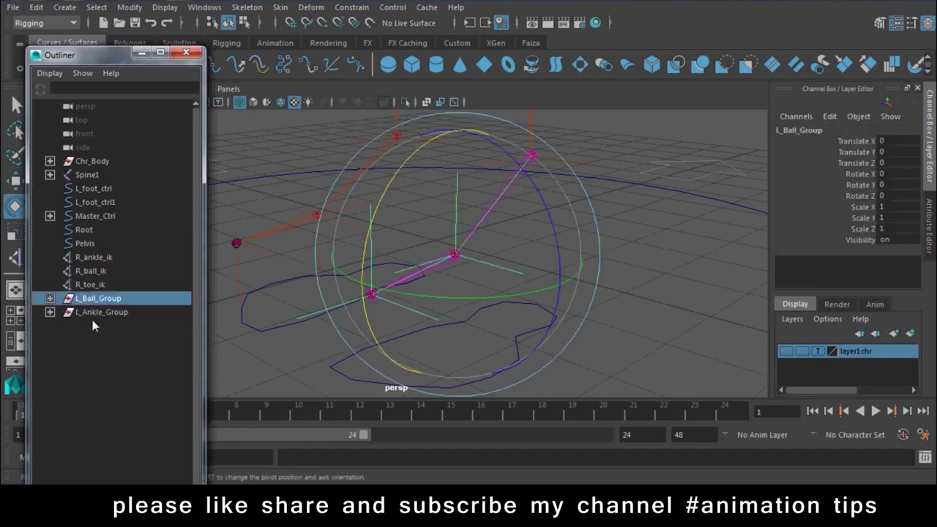
pyautogui.click(99, 313)
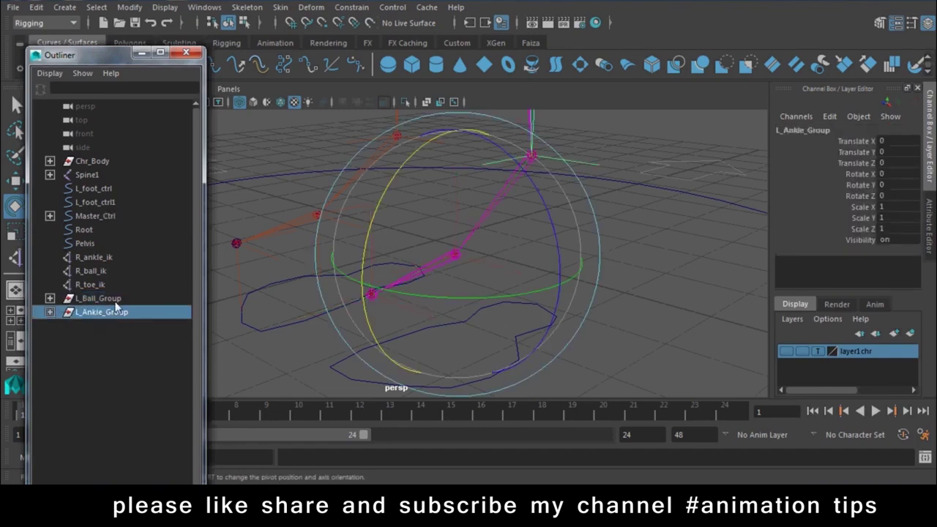
pyautogui.press('w')
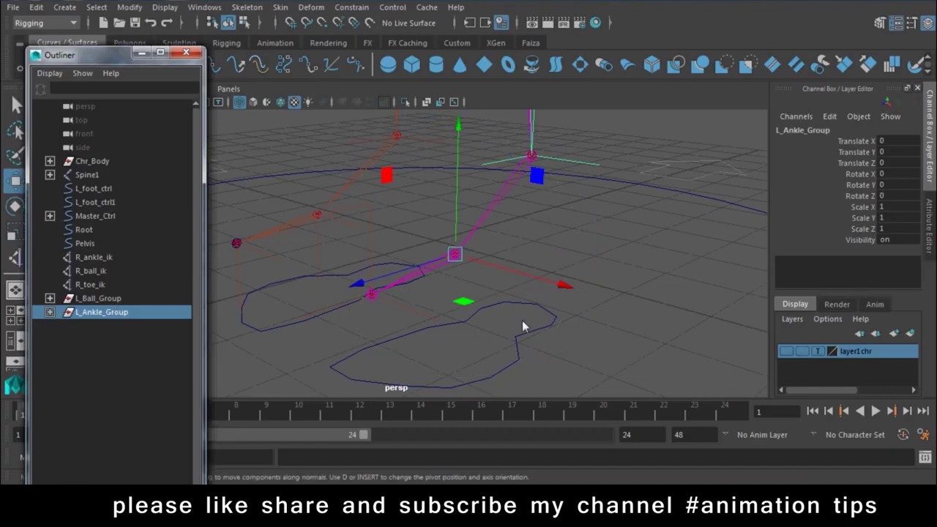
pyautogui.keyDown('alt'); pyautogui.moveTo(498, 327); pyautogui.dragTo(550, 337); pyautogui.keyUp('alt')
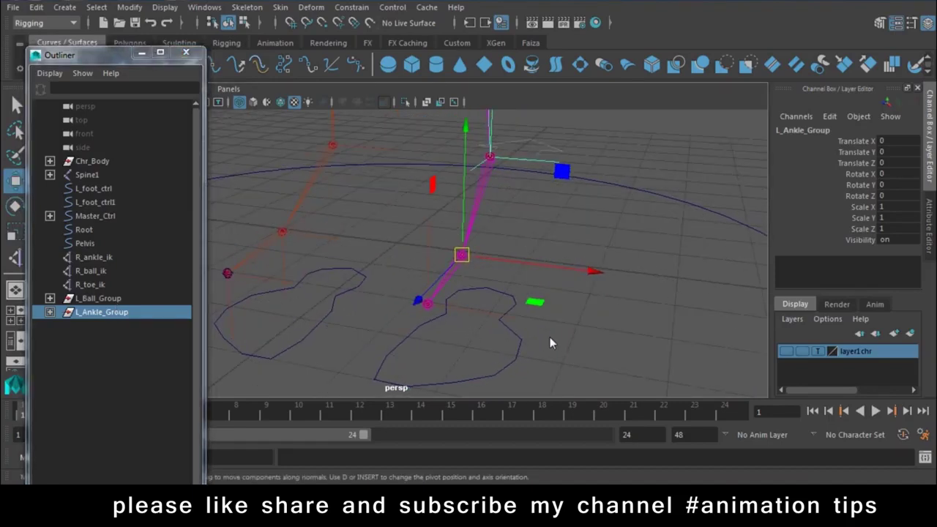
pyautogui.click(98, 298)
pyautogui.click(105, 325)
pyautogui.click(111, 315)
pyautogui.keyDown('ctrl'); pyautogui.click(115, 301); pyautogui.keyUp('ctrl')
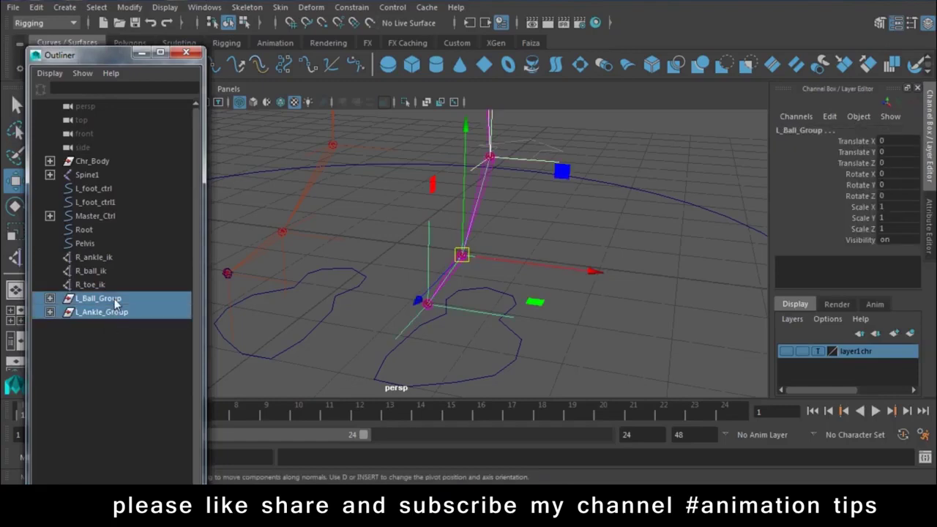
pyautogui.hotkey('ctrl', 'd')
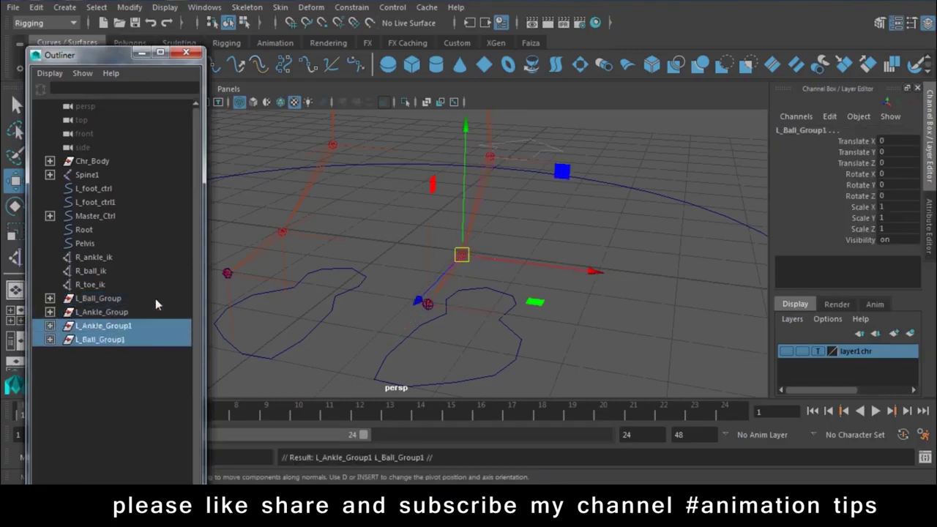
# Step: Move the duplicates' pivot to the upper joint and test-rotate, then undo back to the originals
pyautogui.keyDown('alt'); pyautogui.moveTo(611, 343); pyautogui.dragTo(554, 331); pyautogui.keyUp('alt')
pyautogui.press('d')
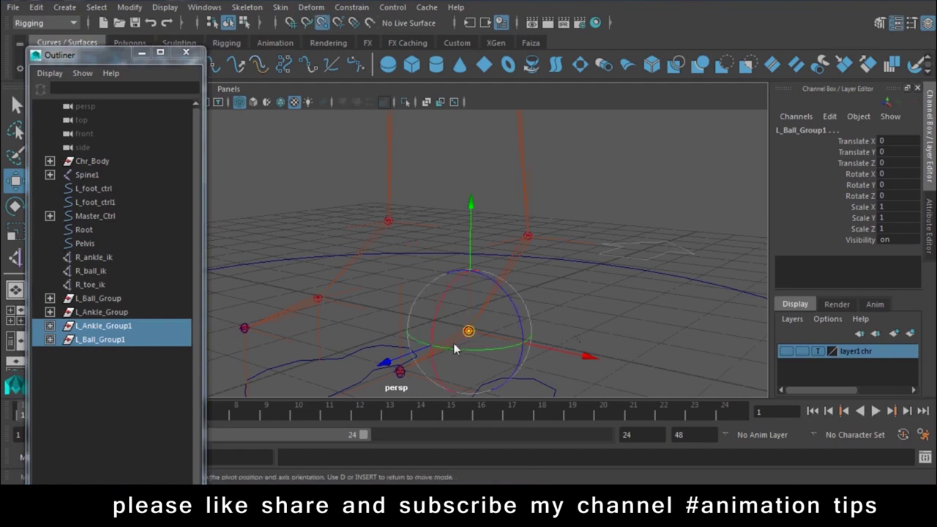
pyautogui.moveTo(471, 334); pyautogui.dragTo(528, 237)
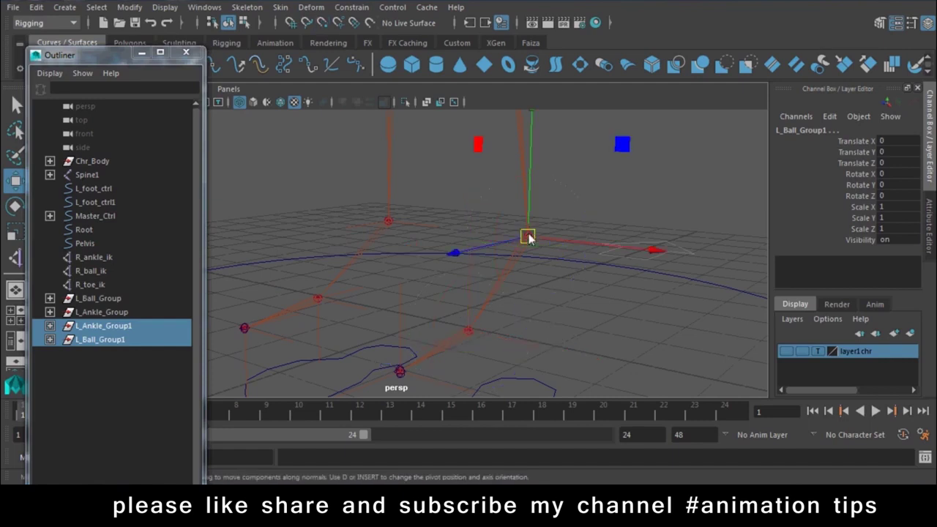
pyautogui.press('e')
pyautogui.moveTo(437, 190)
pyautogui.mouseDown()
pyautogui.moveTo(434, 285)
pyautogui.moveTo(436, 208)
pyautogui.mouseUp()
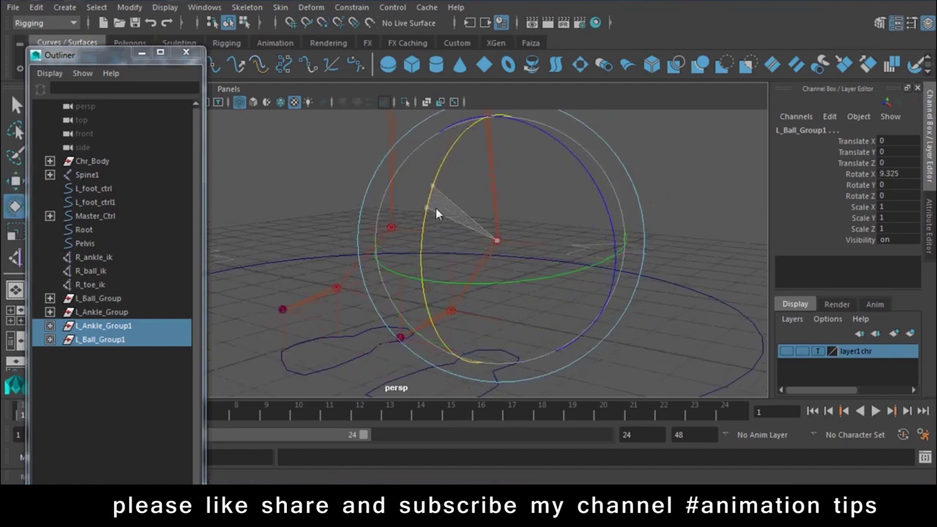
pyautogui.hotkey('ctrl', 'z')
pyautogui.hotkey('ctrl', 'z')
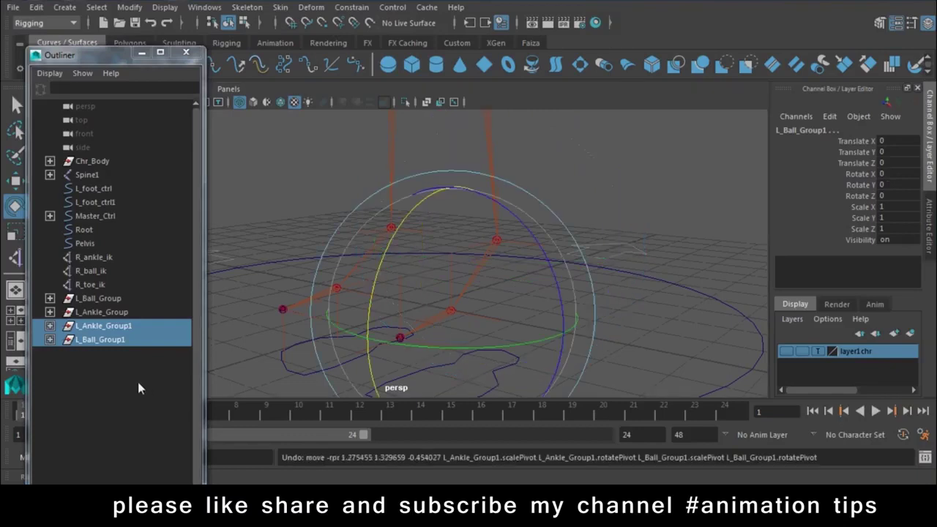
pyautogui.hotkey('ctrl', 'z')
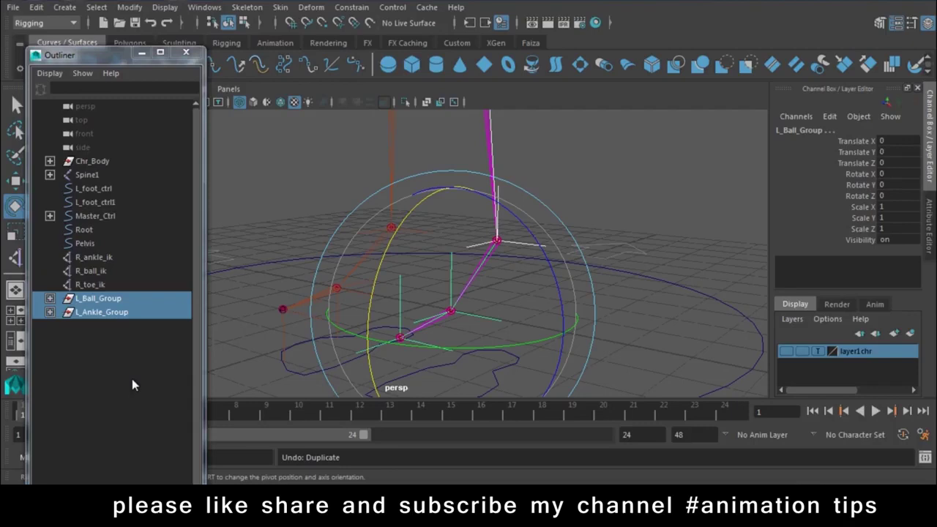
pyautogui.hotkey('ctrl', 'z')
# Step: Group L_Ball_Group and L_Ankle_Group together under a new group1
pyautogui.click(99, 299)
pyautogui.keyDown('ctrl'); pyautogui.click(99, 312); pyautogui.keyUp('ctrl')
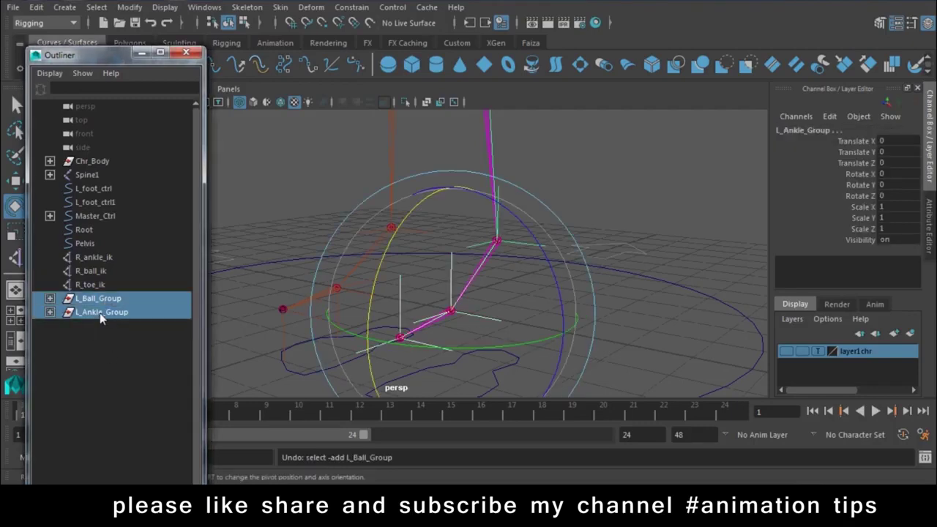
pyautogui.hotkey('ctrl', 'g')
# Step: Move group1's pivot up to the ankle joint and test-rotate it, undoing the rotation
pyautogui.press('w')
pyautogui.press('e')
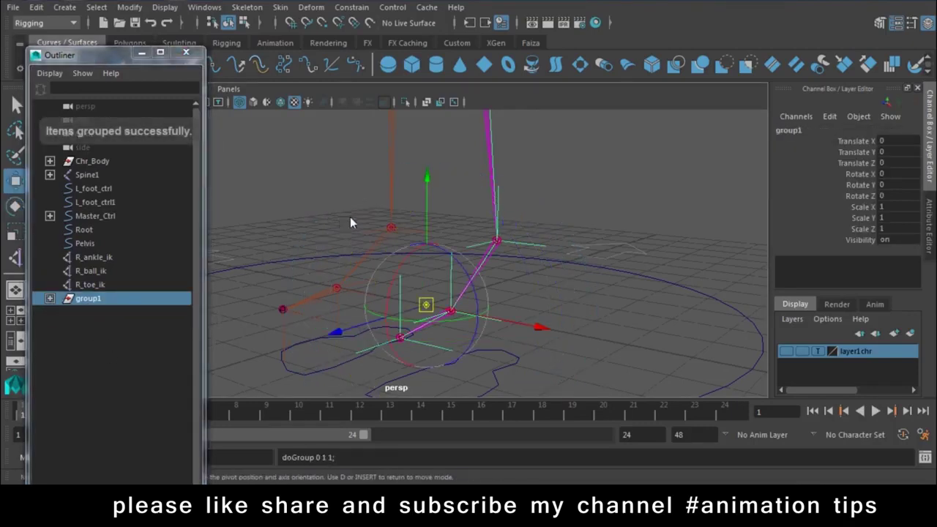
pyautogui.moveTo(428, 306); pyautogui.dragTo(497, 240)
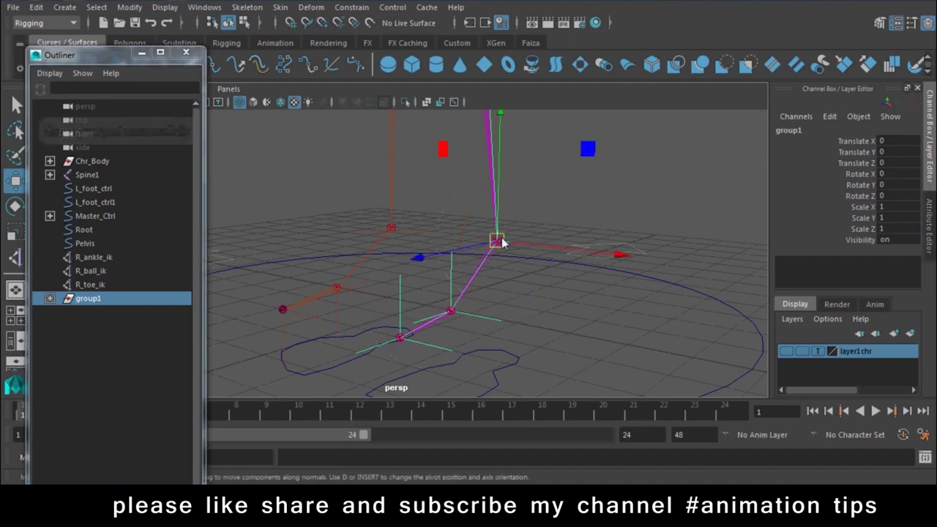
pyautogui.press('e')
pyautogui.moveTo(431, 198); pyautogui.dragTo(382, 27)
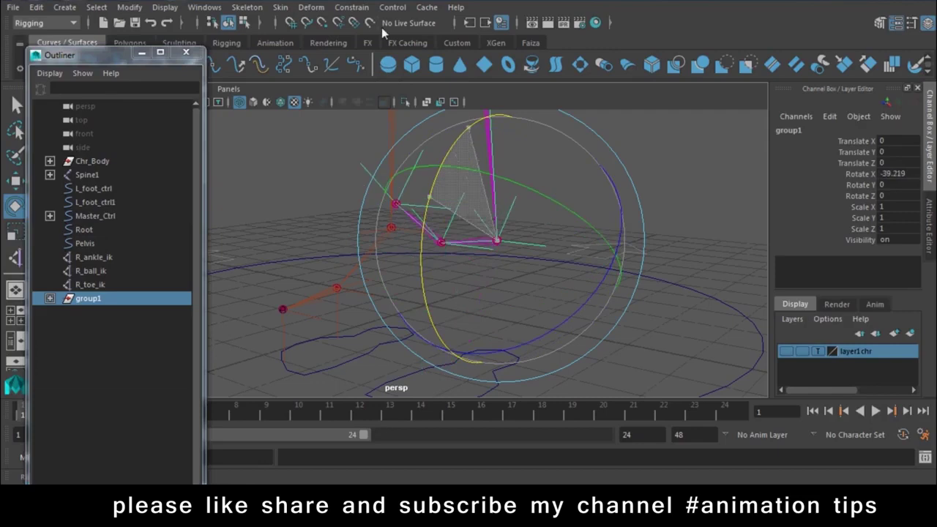
pyautogui.hotkey('ctrl', 'z')
pyautogui.press('w')
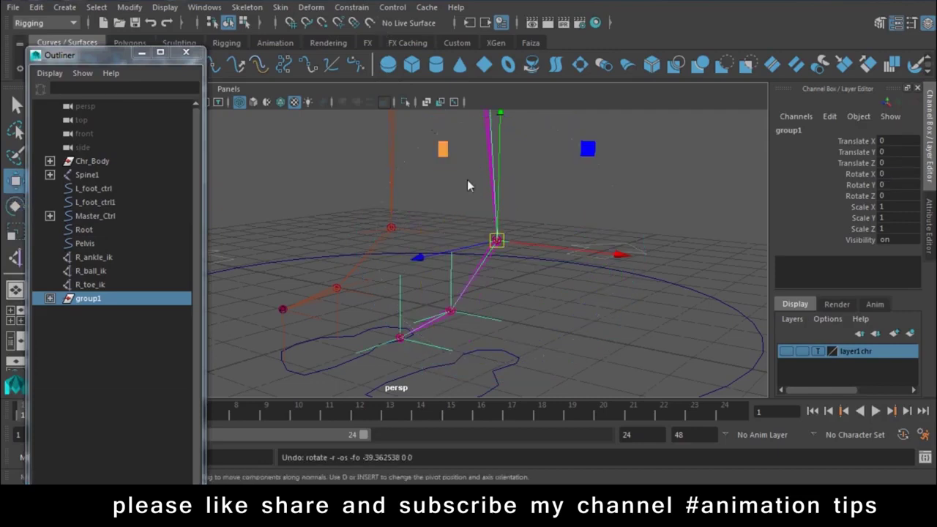
# Step: Rename group1 to L_Master_Ankle_Group and check its children in the Outliner
pyautogui.click(833, 133)
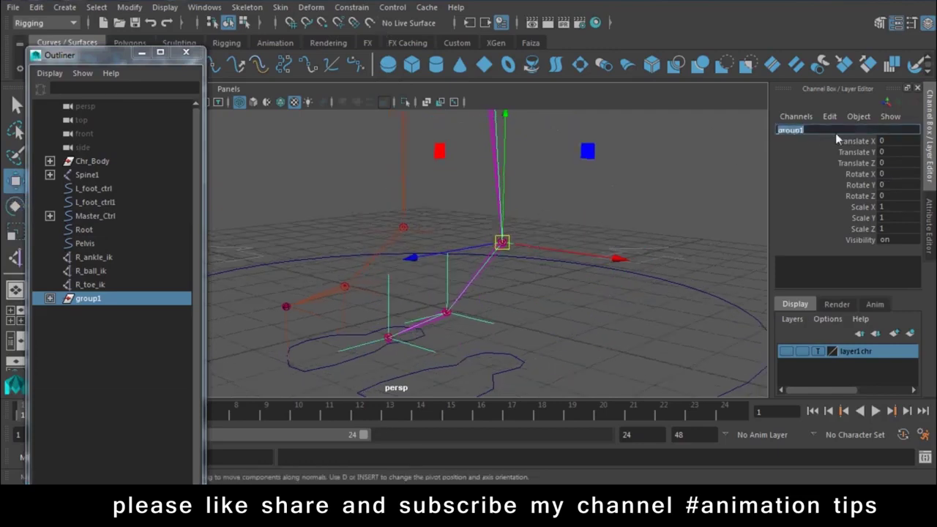
pyautogui.write('Master')
pyautogui.write(' Ankle Gro')
pyautogui.write('up')
pyautogui.write('L_')
pyautogui.press('Return')
pyautogui.click(99, 322)
pyautogui.click(50, 299)
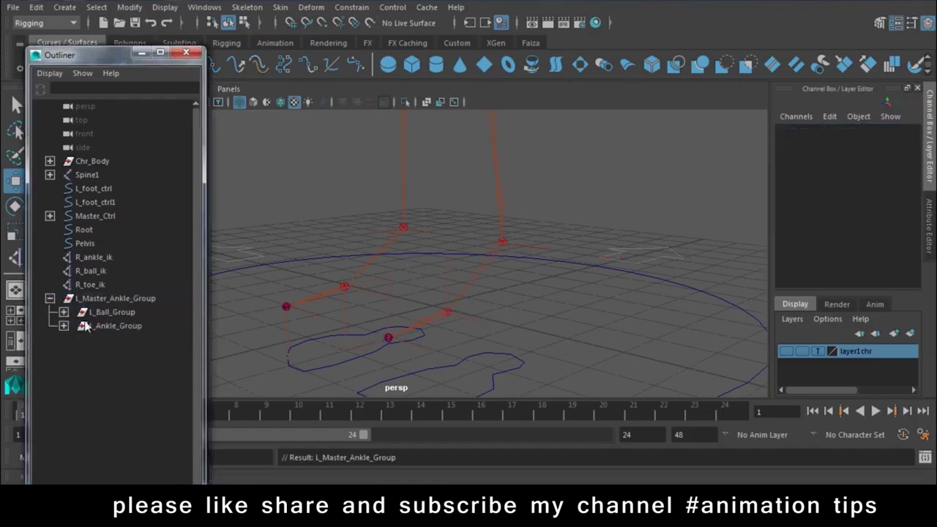
pyautogui.click(116, 301)
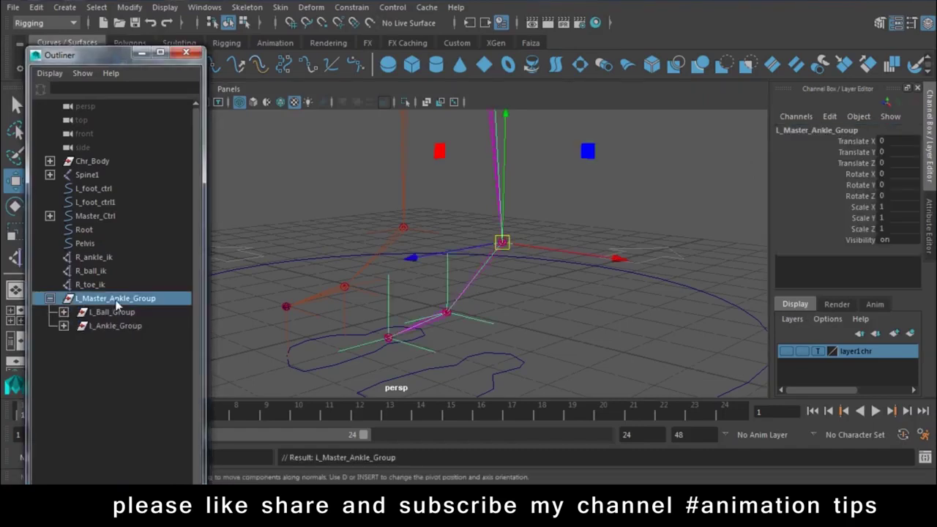
pyautogui.click(50, 299)
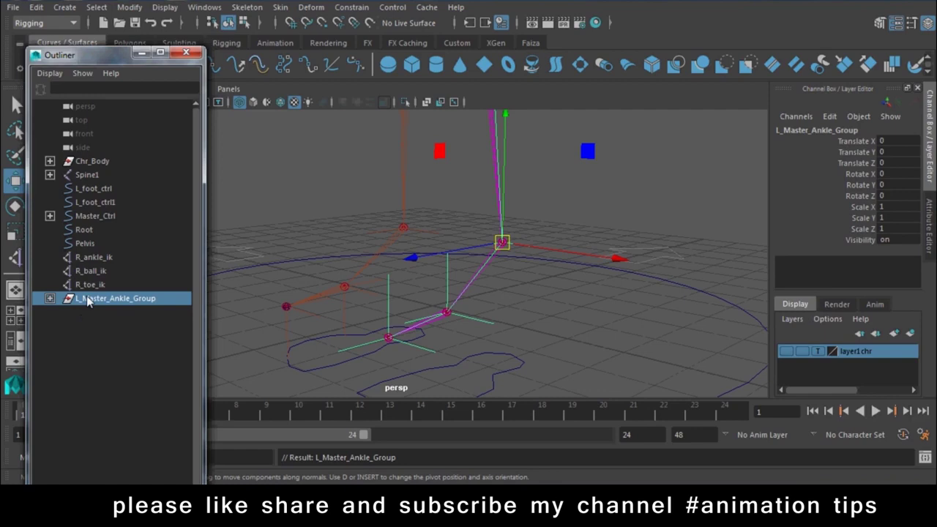
# Step: Wrap L_Master_Ankle_Group in a new group1 pivoted at the toe end, test-rotating then undoing
pyautogui.hotkey('ctrl', 'g')
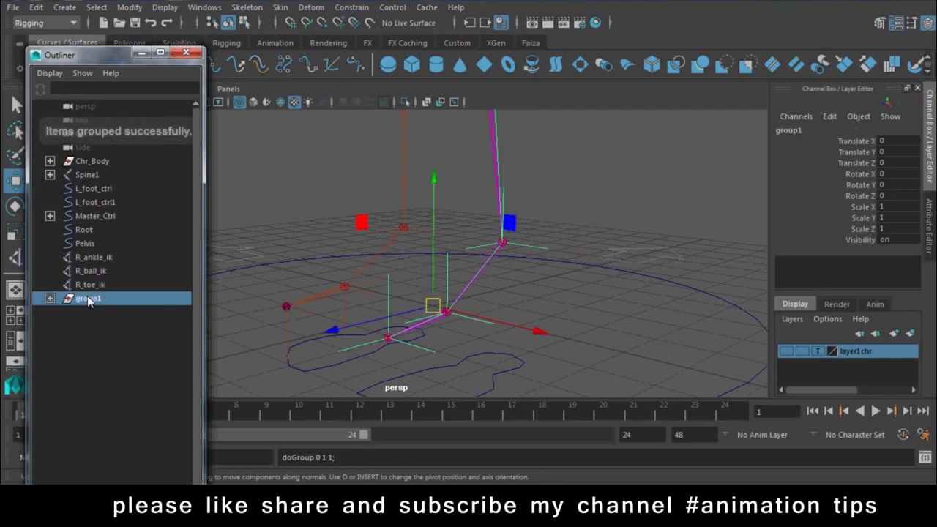
pyautogui.keyDown('alt'); pyautogui.moveTo(233, 279); pyautogui.dragTo(277, 329); pyautogui.keyUp('alt')
pyautogui.press('Insert')
pyautogui.moveTo(438, 309); pyautogui.dragTo(348, 351)
pyautogui.press('Insert')
pyautogui.press('e')
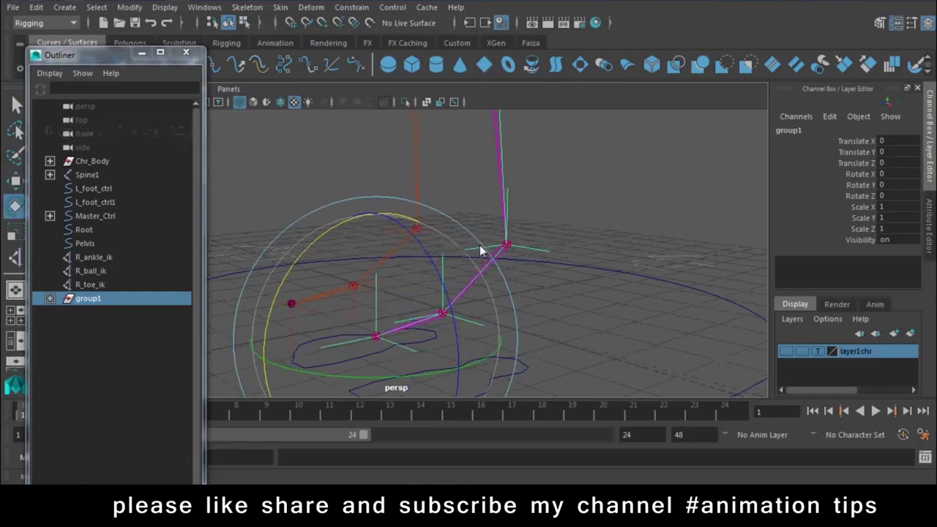
pyautogui.moveTo(275, 228); pyautogui.dragTo(230, 296)
pyautogui.hotkey('ctrl', 'z')
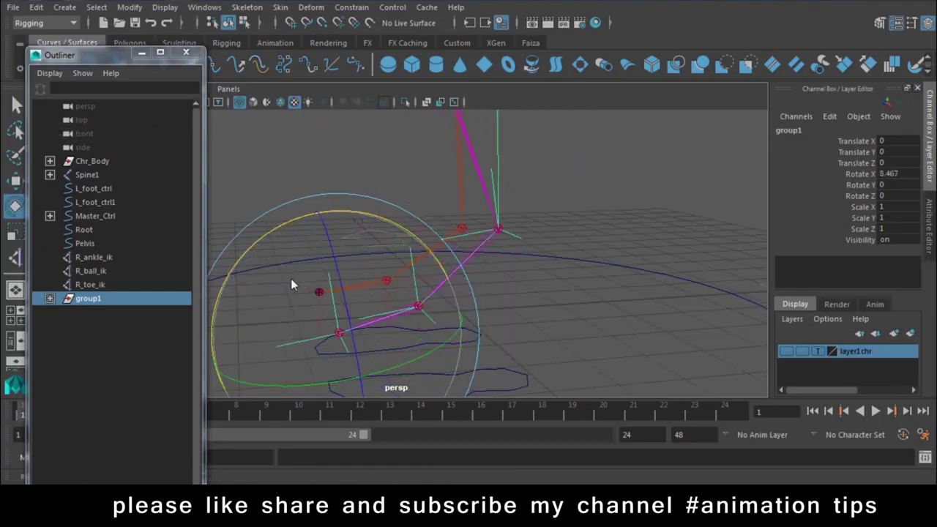
pyautogui.hotkey('ctrl', 'z')
# Step: Test-rotate L_Ball_Group and L_Ankle_Group, undoing each rotation
pyautogui.click(88, 355)
pyautogui.click(50, 298)
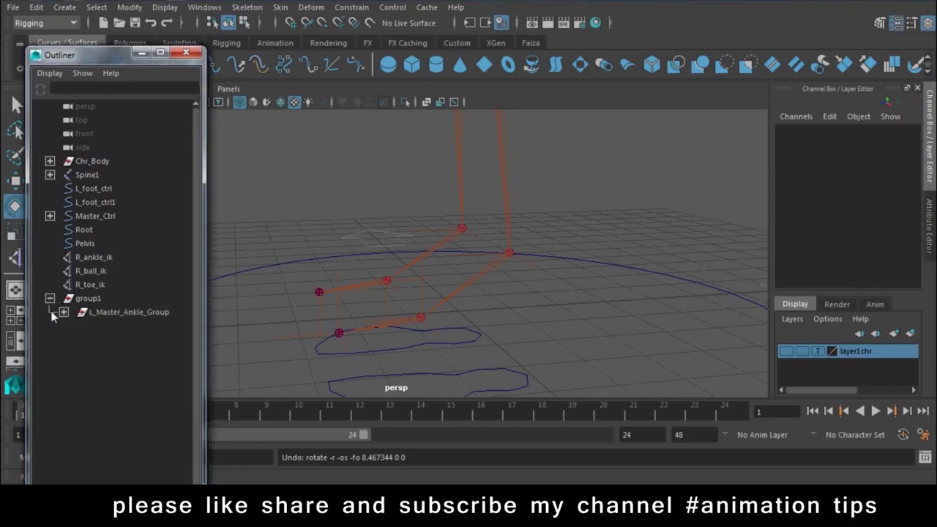
pyautogui.click(64, 312)
pyautogui.click(125, 326)
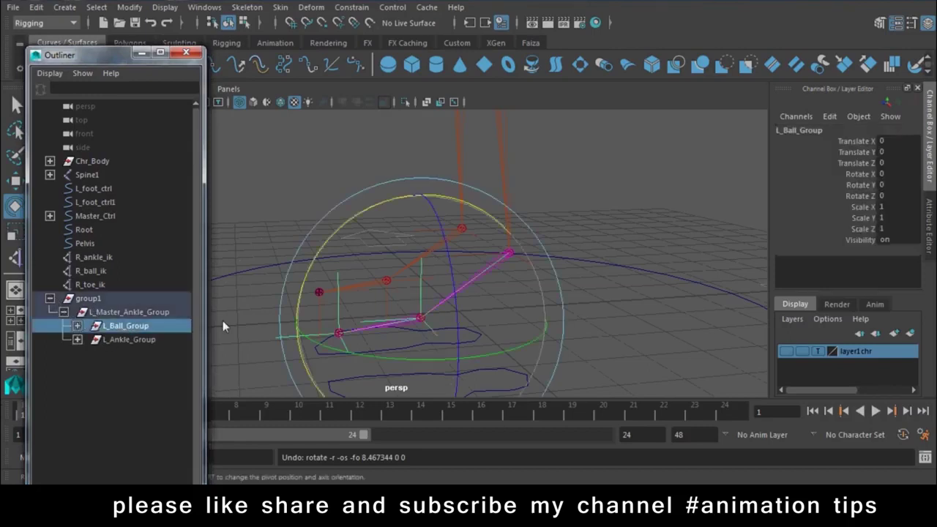
pyautogui.moveTo(387, 215)
pyautogui.mouseDown()
pyautogui.moveTo(334, 294)
pyautogui.moveTo(322, 350)
pyautogui.moveTo(348, 382)
pyautogui.moveTo(416, 270)
pyautogui.moveTo(423, 296)
pyautogui.mouseUp()
pyautogui.hotkey('ctrl', 'z')
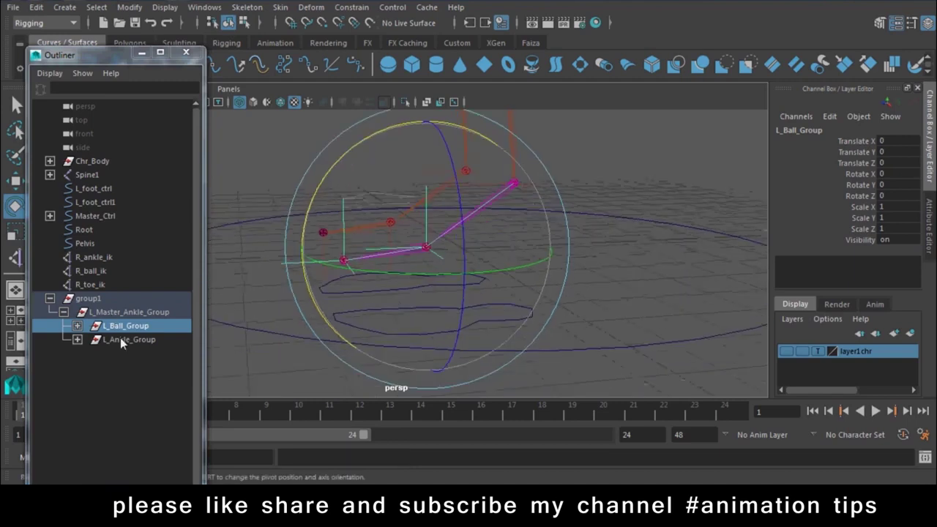
pyautogui.click(120, 337)
pyautogui.moveTo(352, 153)
pyautogui.mouseDown()
pyautogui.moveTo(348, 190)
pyautogui.moveTo(325, 198)
pyautogui.mouseUp()
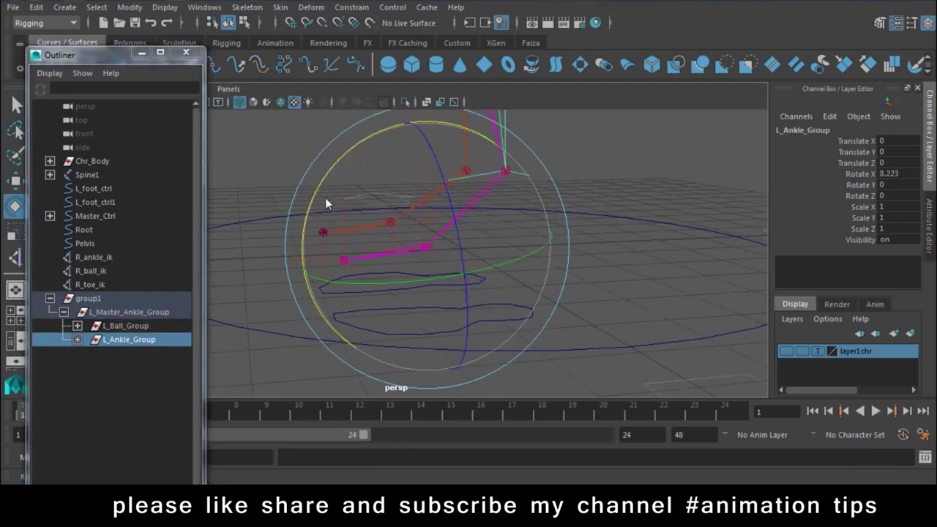
pyautogui.hotkey('ctrl', 'z')
# Step: Test-rotate L_Master_Ankle_Group in several directions, undoing each, then rotate the outer group1
pyautogui.click(139, 312)
pyautogui.moveTo(526, 303)
pyautogui.keyDown('alt'); pyautogui.mouseDown()
pyautogui.moveTo(407, 182)
pyautogui.moveTo(415, 259)
pyautogui.moveTo(579, 291)
pyautogui.mouseUp(); pyautogui.keyUp('alt')
pyautogui.hotkey('ctrl', 'z')
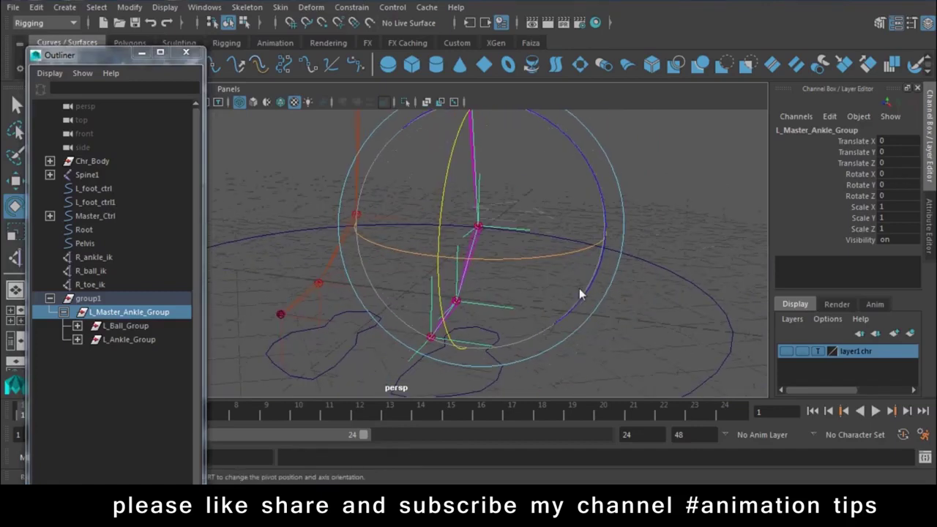
pyautogui.moveTo(545, 258); pyautogui.dragTo(582, 277)
pyautogui.hotkey('ctrl', 'z')
pyautogui.moveTo(582, 164)
pyautogui.mouseDown()
pyautogui.moveTo(585, 144)
pyautogui.moveTo(636, 259)
pyautogui.mouseUp()
pyautogui.hotkey('ctrl', 'z')
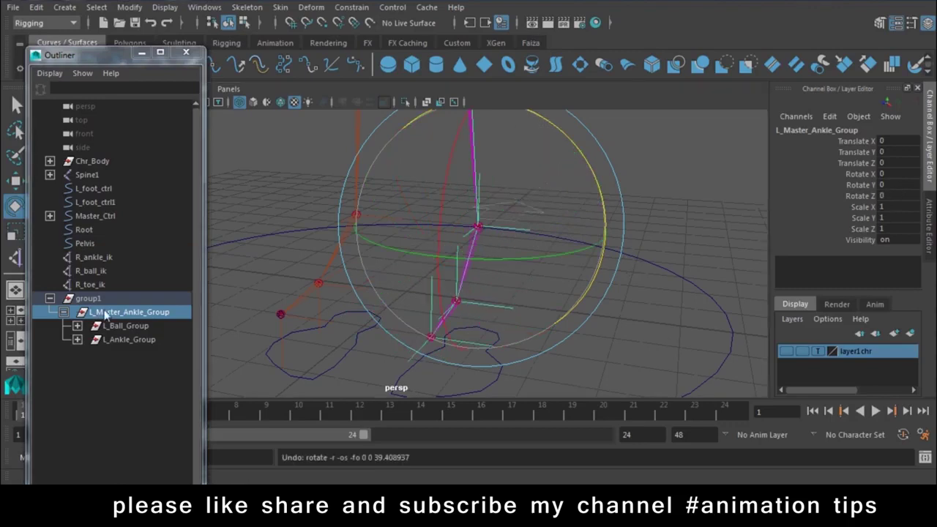
pyautogui.click(101, 300)
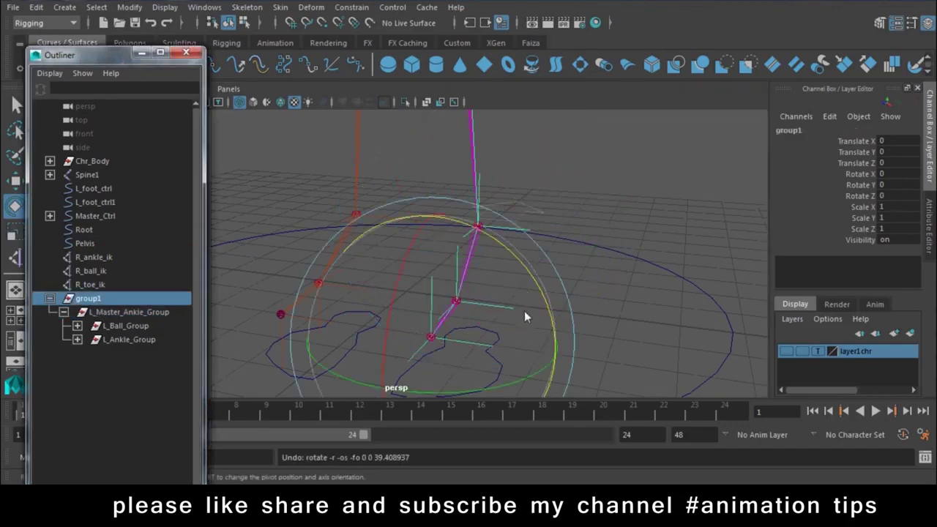
pyautogui.moveTo(546, 302)
pyautogui.mouseDown()
pyautogui.moveTo(538, 331)
pyautogui.moveTo(569, 331)
pyautogui.mouseUp()
# Step: Test-rotate the outer group1 forward and undo, restoring its zero rotation
pyautogui.hotkey('ctrl', 'z')
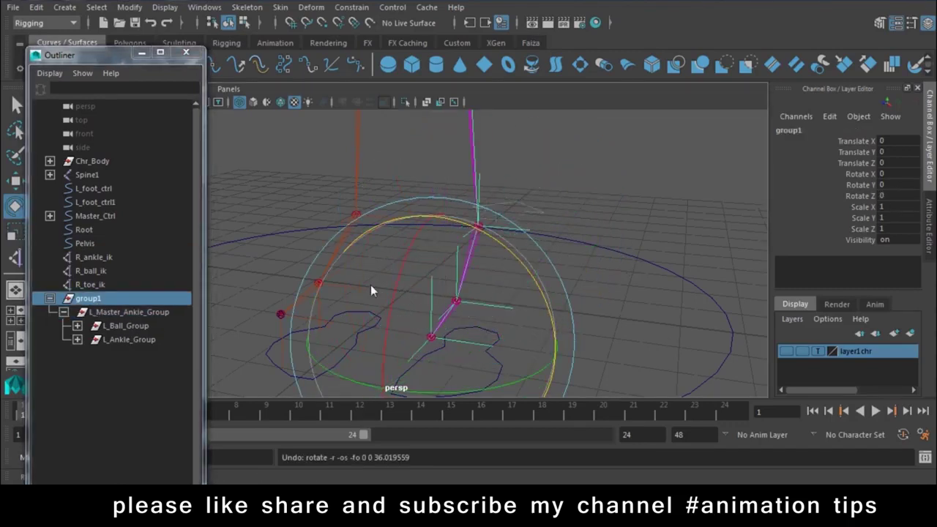
pyautogui.moveTo(394, 286); pyautogui.dragTo(381, 389)
pyautogui.hotkey('ctrl', 'z')
pyautogui.hotkey('ctrl', 'z')
pyautogui.hotkey('ctrl', 'z')
pyautogui.hotkey('ctrl', 'z')
# Step: Rename group1 to L_Master_toe_Group by editing the copied master ankle name, then view both feet
pyautogui.click(130, 312)
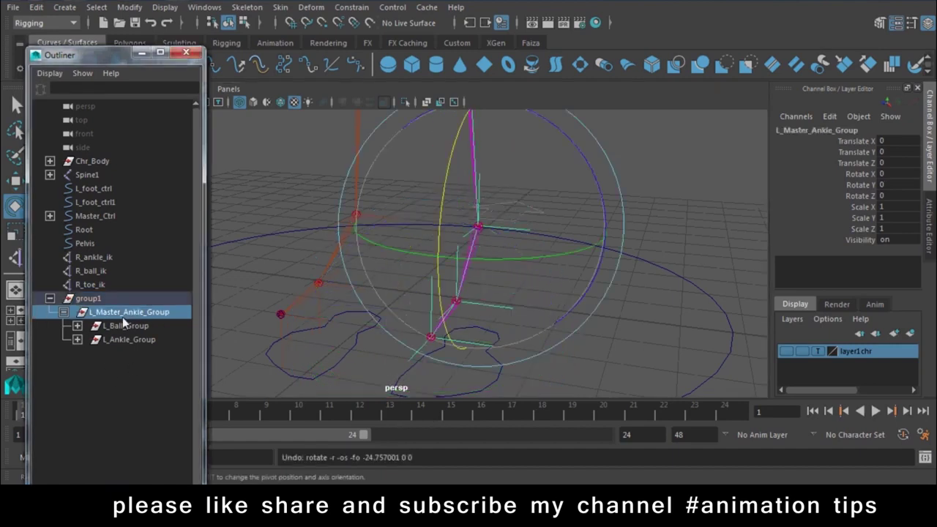
pyautogui.doubleClick(853, 129)
pyautogui.hotkey('ctrl', 'c')
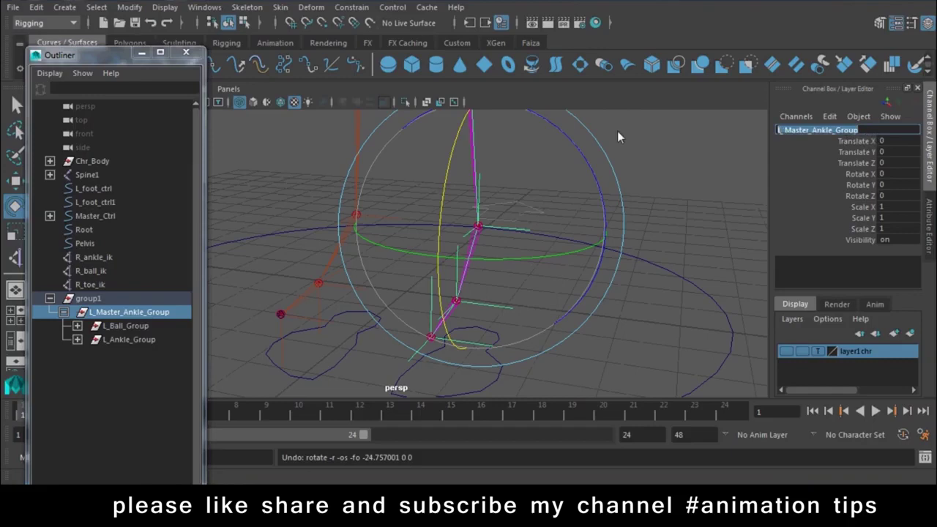
pyautogui.click(88, 299)
pyautogui.doubleClick(789, 130)
pyautogui.hotkey('ctrl', 'v')
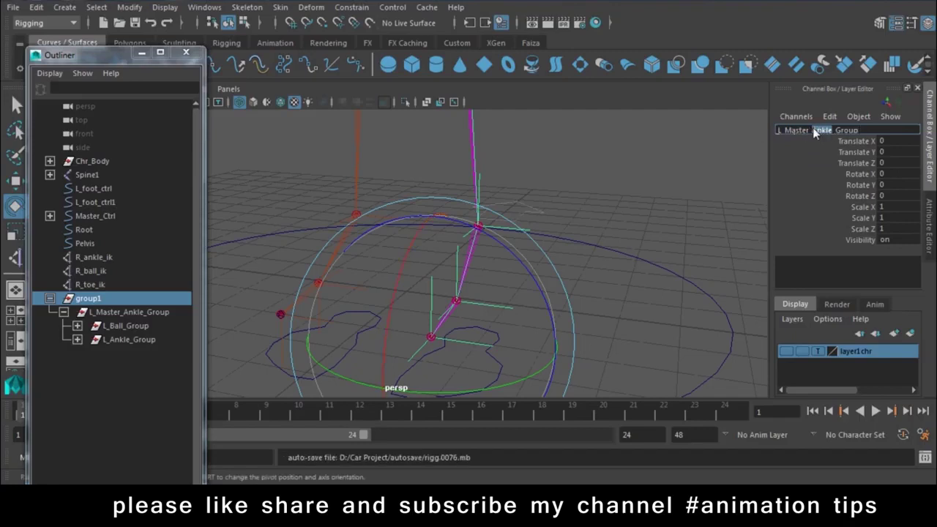
pyautogui.press('BackSpace')
pyautogui.write('toe')
pyautogui.press('Return')
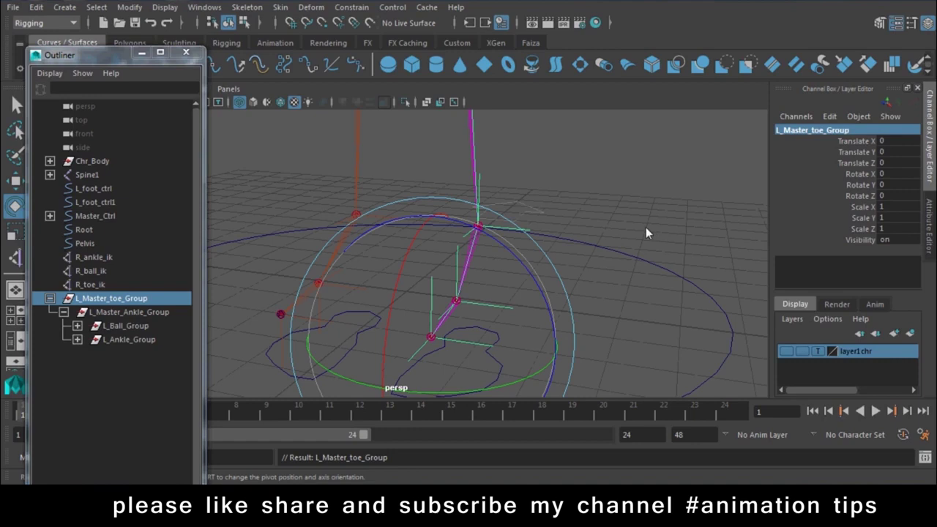
pyautogui.press('w')
pyautogui.click(637, 193)
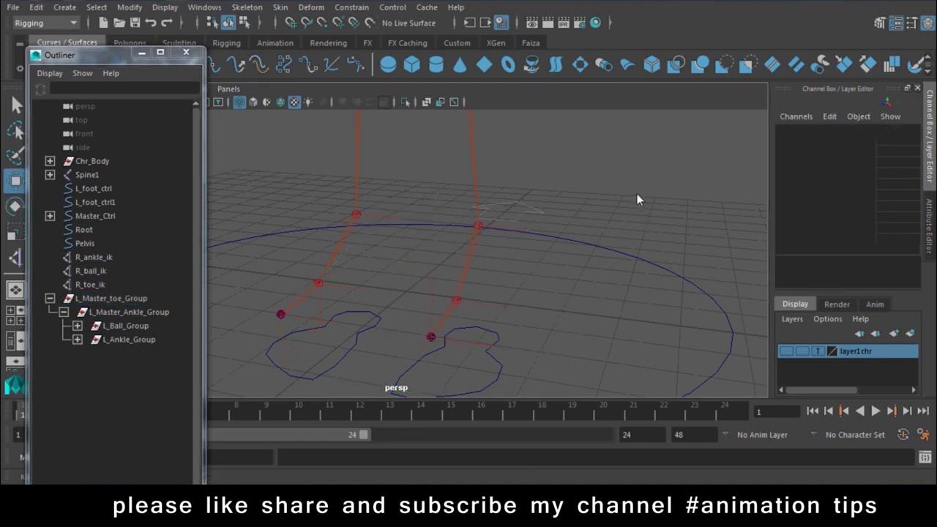
pyautogui.moveTo(636, 325)
pyautogui.keyDown('alt'); pyautogui.mouseDown()
pyautogui.moveTo(454, 331)
pyautogui.moveTo(520, 327)
pyautogui.moveTo(399, 304)
pyautogui.moveTo(463, 356)
pyautogui.moveTo(371, 264)
pyautogui.mouseUp(); pyautogui.keyUp('alt')
# Step: Group R_ball_ik and R_toe_ik into group1 with its pivot on the right ball joint
pyautogui.click(336, 277)
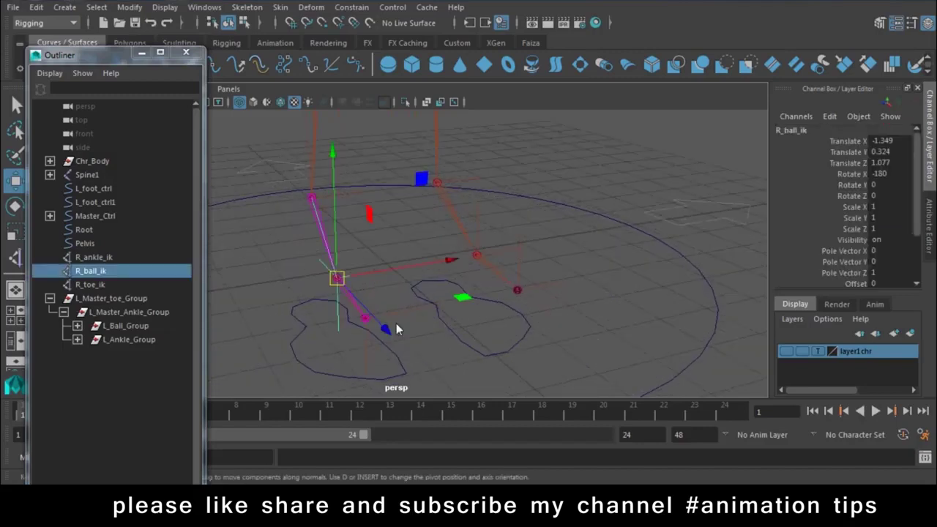
pyautogui.keyDown('shift'); pyautogui.click(364, 319); pyautogui.keyUp('shift')
pyautogui.hotkey('ctrl', 'g')
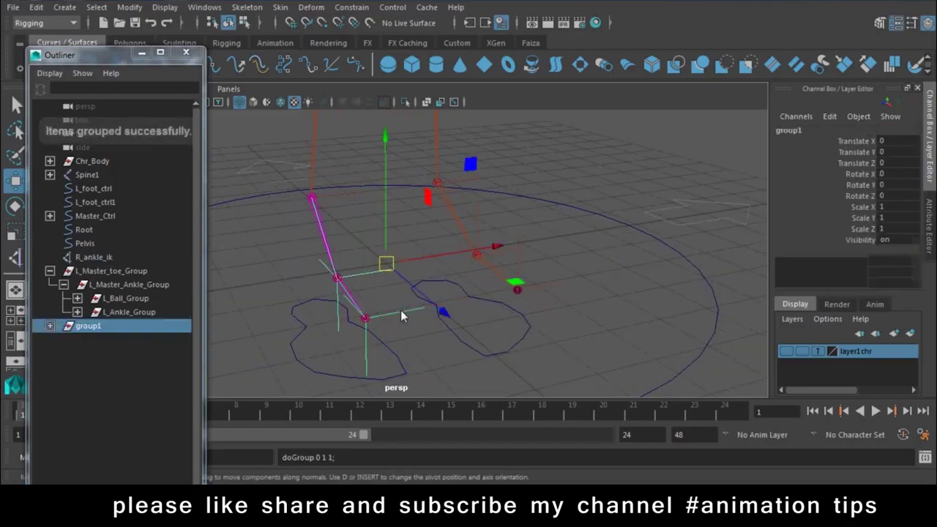
pyautogui.moveTo(426, 309)
pyautogui.keyDown('alt'); pyautogui.mouseDown()
pyautogui.moveTo(468, 322)
pyautogui.moveTo(491, 345)
pyautogui.moveTo(440, 279)
pyautogui.moveTo(443, 299)
pyautogui.mouseUp(); pyautogui.keyUp('alt')
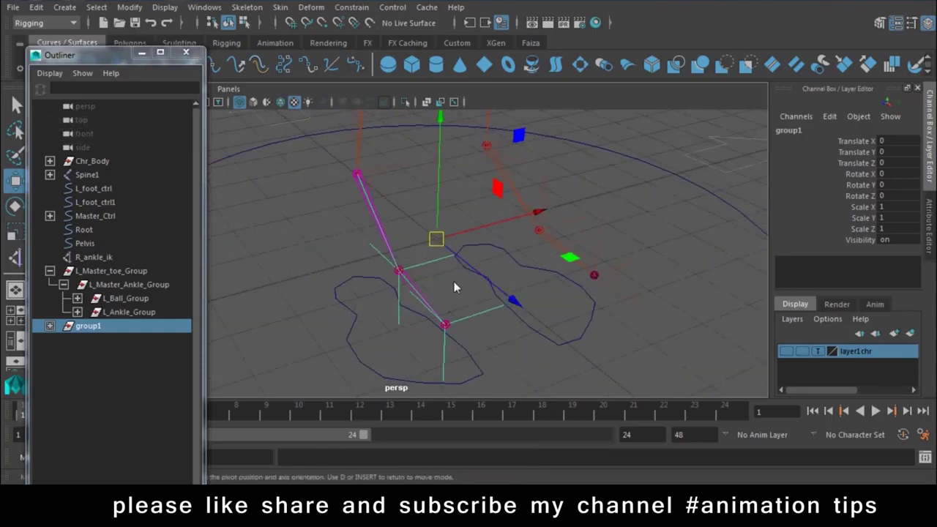
pyautogui.press('e')
pyautogui.moveTo(441, 237); pyautogui.dragTo(375, 280)
pyautogui.press('w')
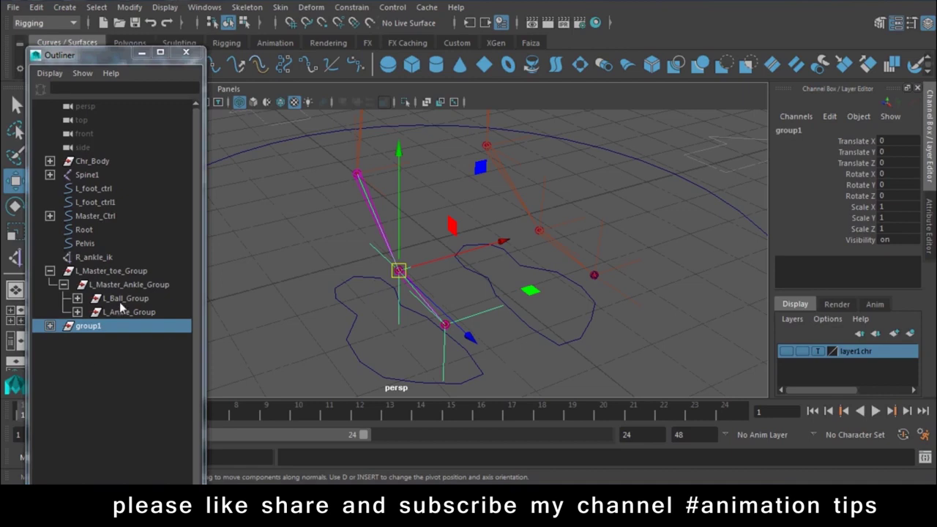
# Step: Put R_ankle_ik in its own group2 with the pivot snapped onto the ankle joint
pyautogui.click(388, 173)
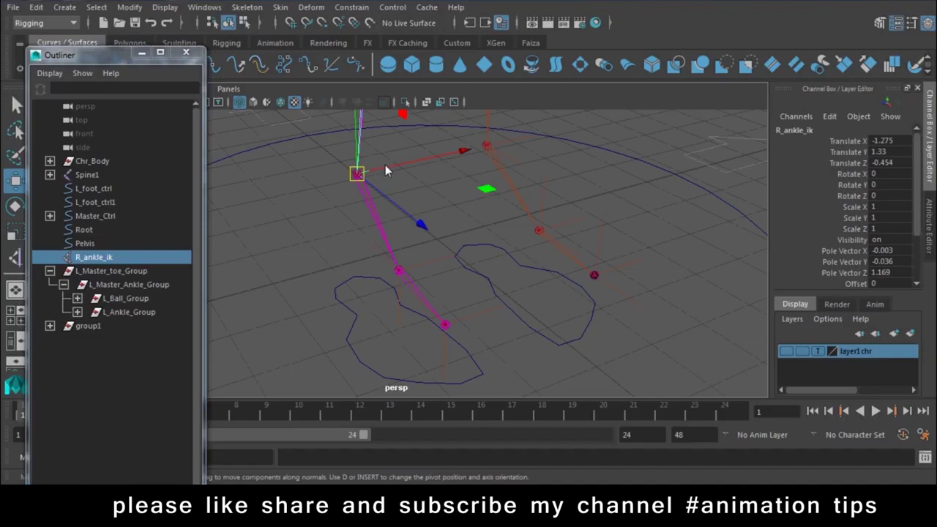
pyautogui.hotkey('ctrl', 'g')
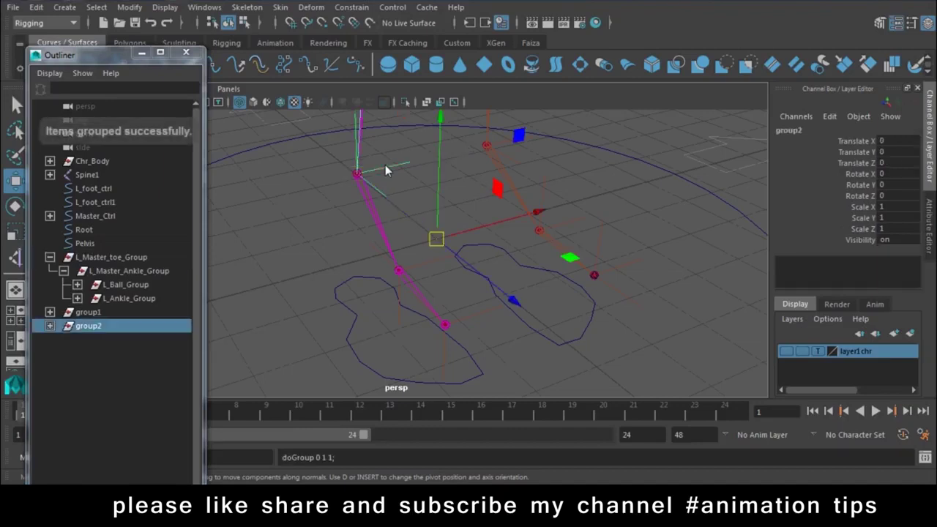
pyautogui.press('d')
pyautogui.moveTo(442, 239); pyautogui.dragTo(382, 283)
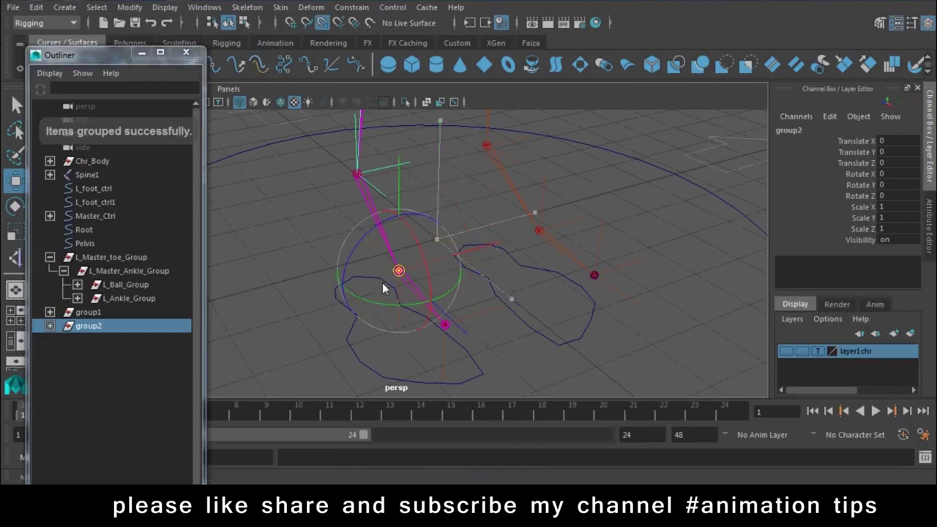
pyautogui.click(129, 286)
# Step: Rename group1 to R_Ball_Group using the copied L_Ball_Group name
pyautogui.click(835, 130)
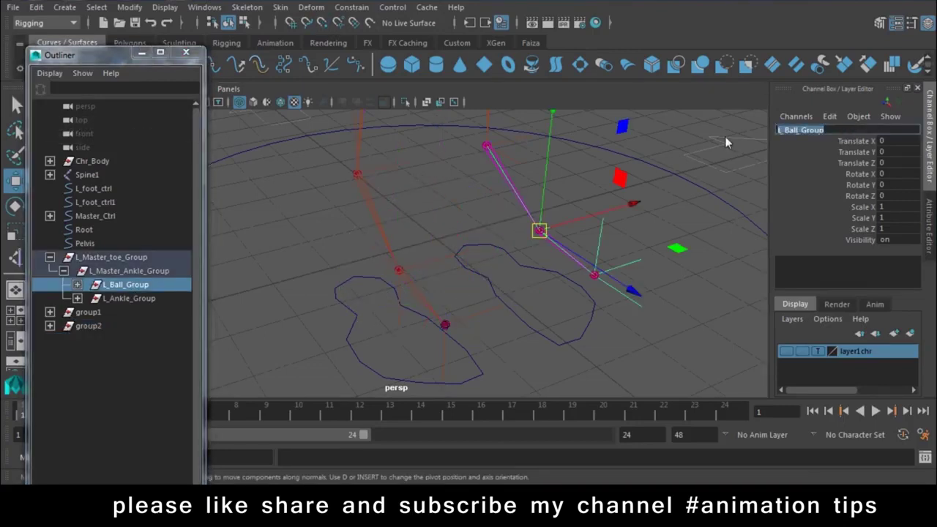
pyautogui.click(88, 312)
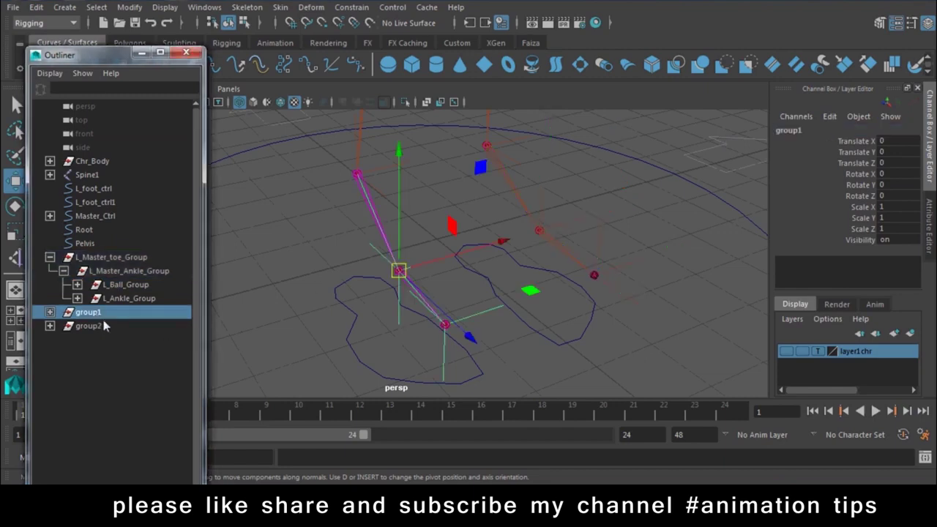
pyautogui.click(828, 130)
pyautogui.write('L_Ball_Group')
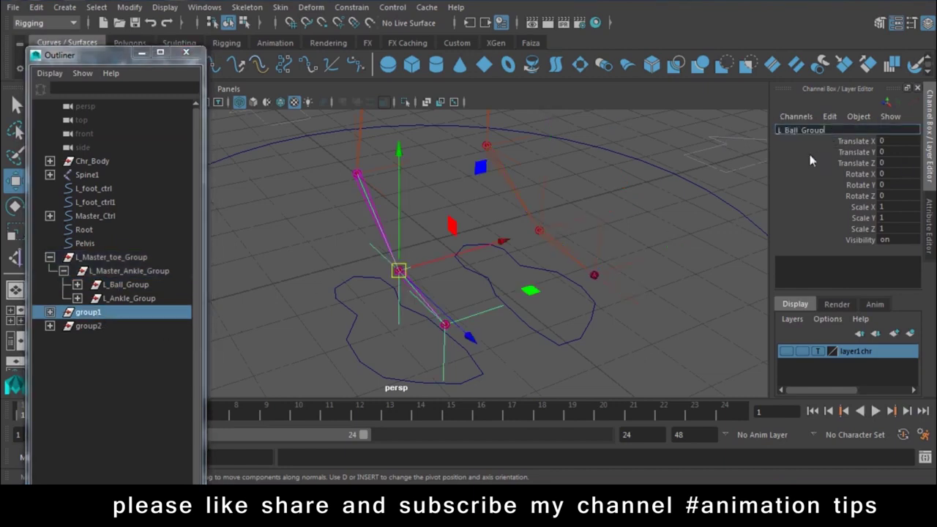
pyautogui.write('R')
pyautogui.click(643, 249)
# Step: Rename group2 to R_Ankle_Group from L_Ankle_Group's name, then select both right-foot groups
pyautogui.click(129, 298)
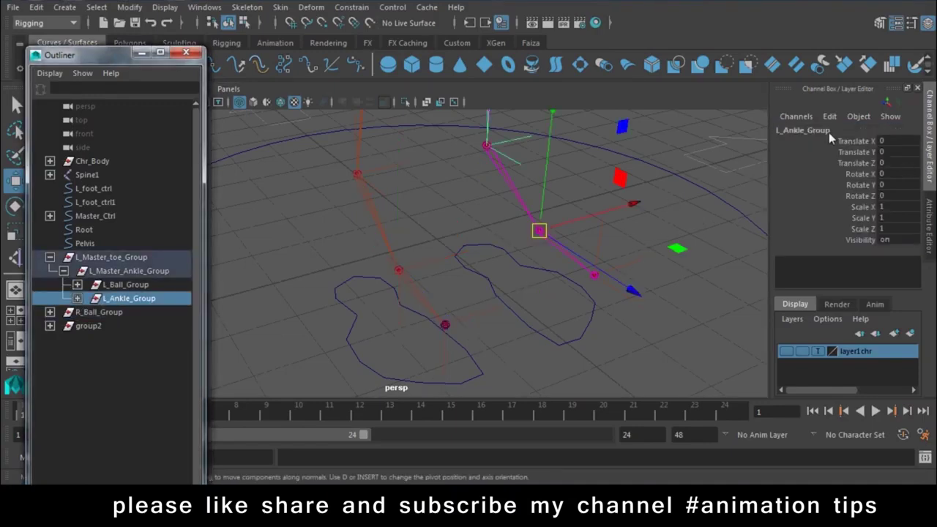
pyautogui.doubleClick(829, 131)
pyautogui.hotkey('ctrl', 'c')
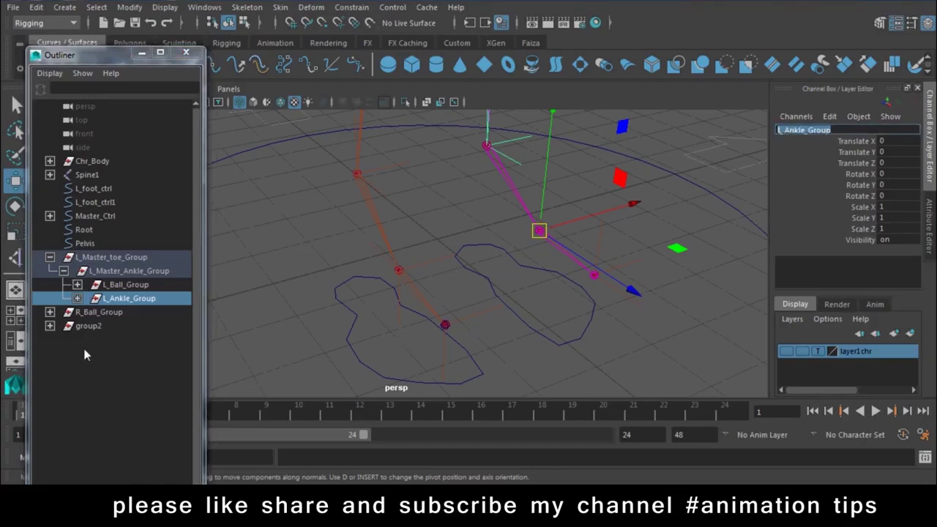
pyautogui.click(88, 326)
pyautogui.doubleClick(821, 131)
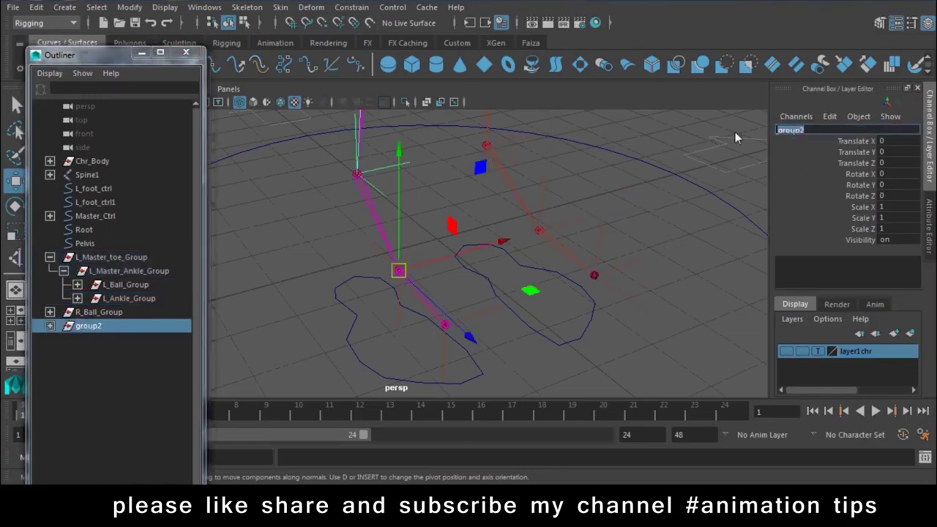
pyautogui.hotkey('ctrl', 'v')
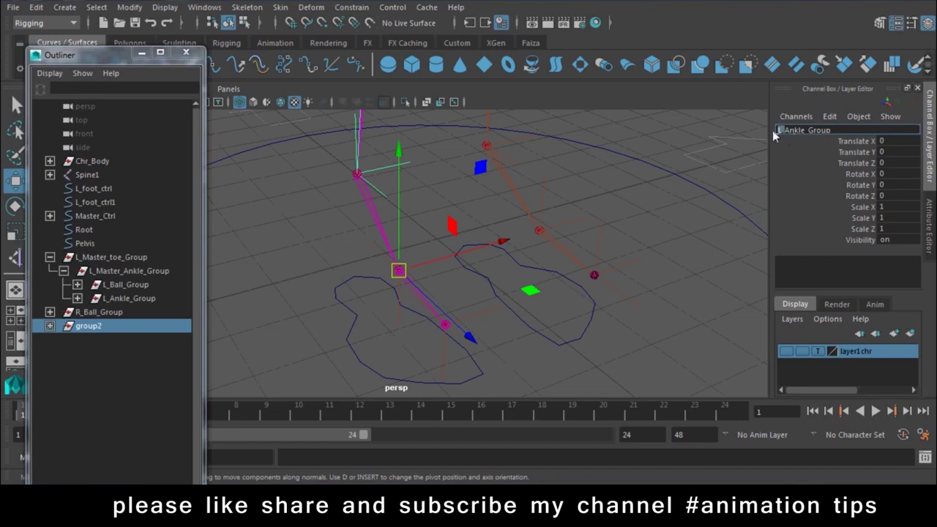
pyautogui.press('Home')
pyautogui.press('Delete')
pyautogui.press('Delete')
pyautogui.write('R_')
pyautogui.press('Return')
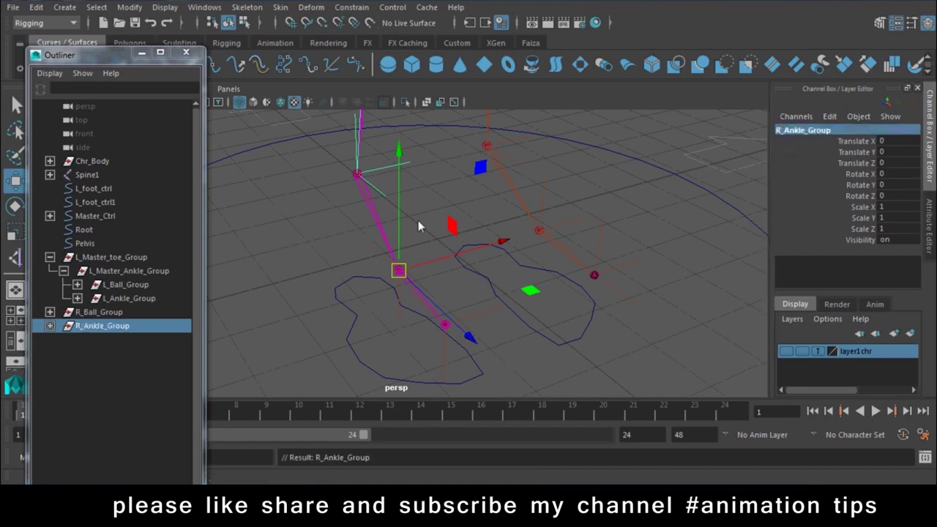
pyautogui.keyDown('ctrl'); pyautogui.click(117, 326); pyautogui.keyUp('ctrl')
pyautogui.click(109, 312)
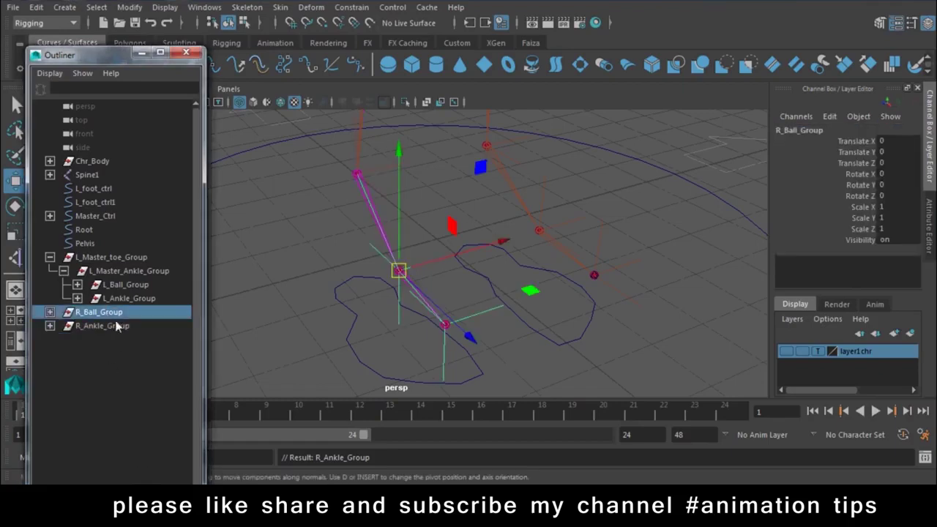
pyautogui.keyDown('ctrl'); pyautogui.click(117, 326); pyautogui.keyUp('ctrl')
# Step: Group R_Ball_Group and R_Ankle_Group with the new group's pivot snapped to the upper ankle joint
pyautogui.hotkey('ctrl', 'g')
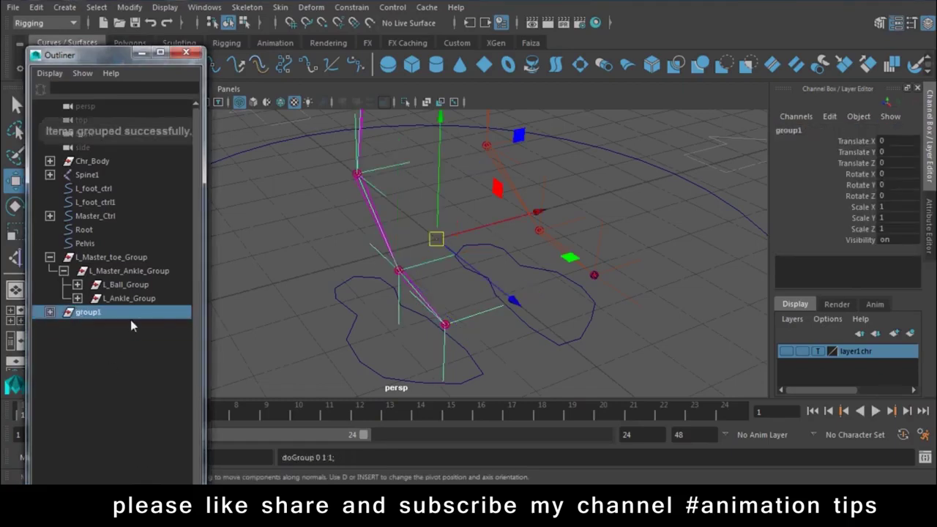
pyautogui.press('e')
pyautogui.moveTo(437, 241); pyautogui.dragTo(357, 174)
pyautogui.press('w')
# Step: Rename the new group R_Master_Ankle_Group and wrap it in another new group1
pyautogui.click(134, 273)
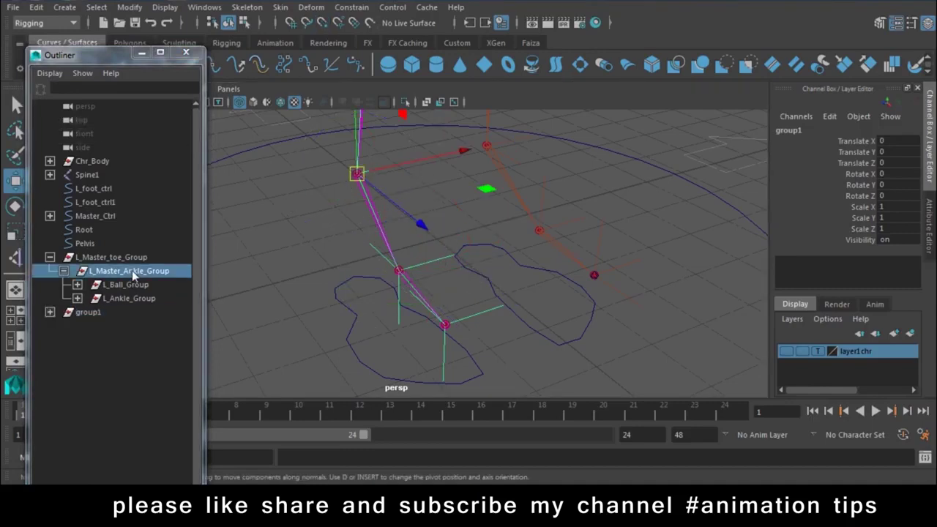
pyautogui.doubleClick(863, 135)
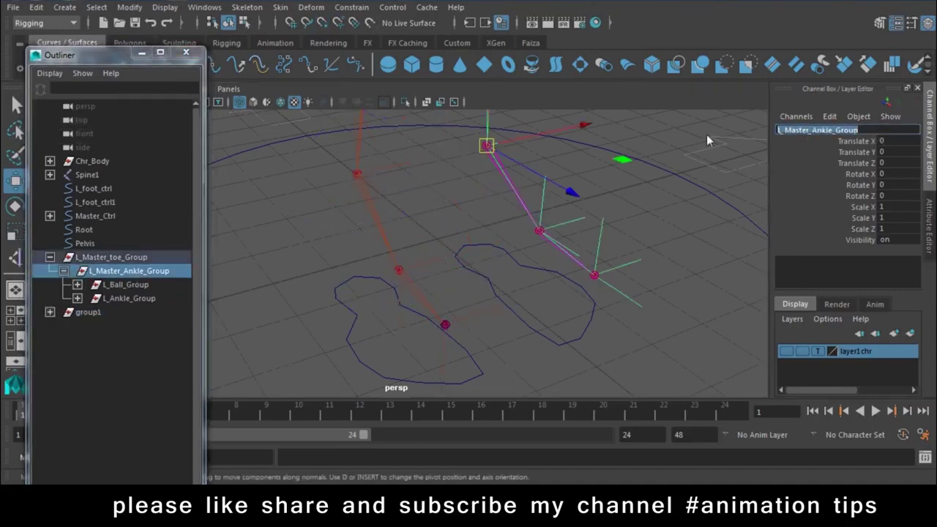
pyautogui.click(88, 312)
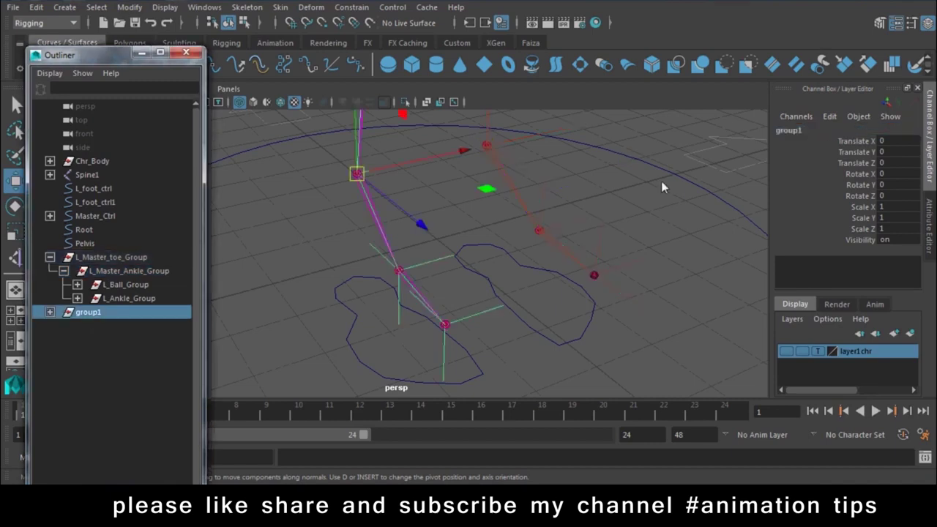
pyautogui.doubleClick(814, 135)
pyautogui.write('L_Master_Ankle_Group')
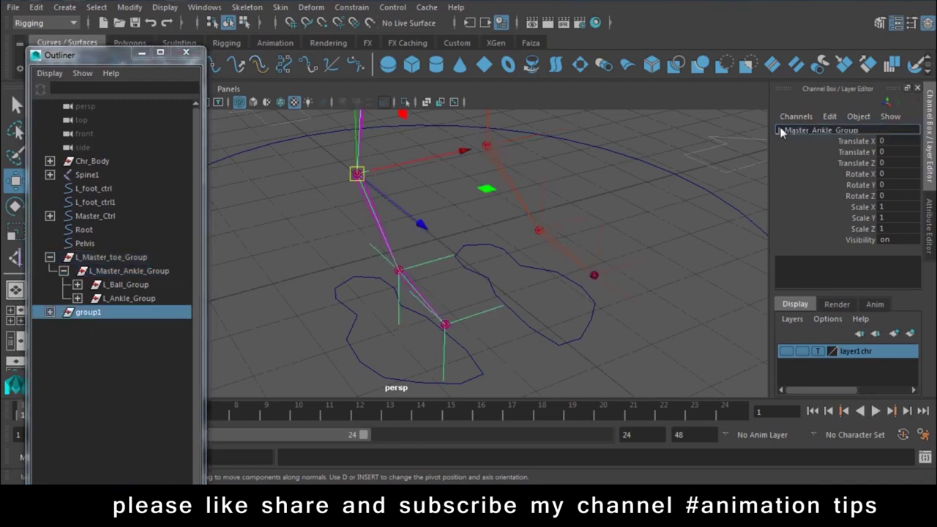
pyautogui.write('R')
pyautogui.click(119, 341)
pyautogui.click(100, 317)
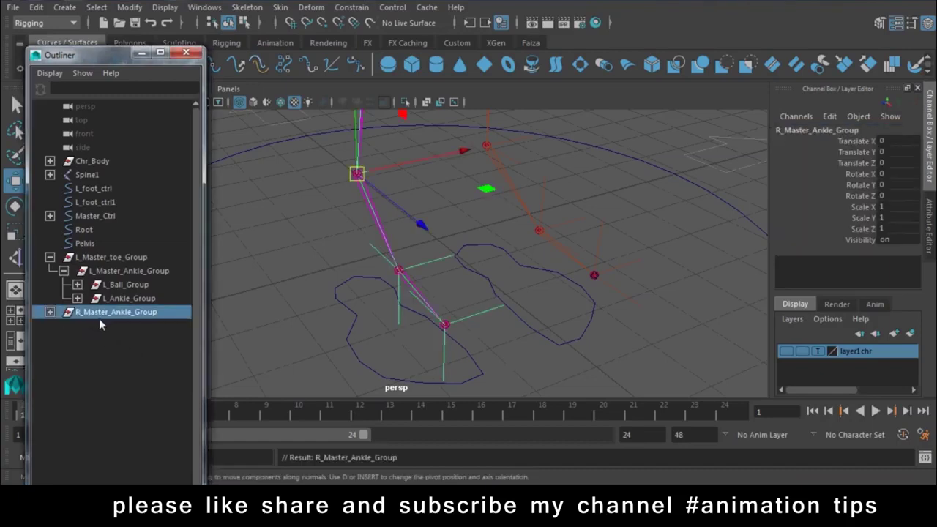
pyautogui.hotkey('ctrl', 'g')
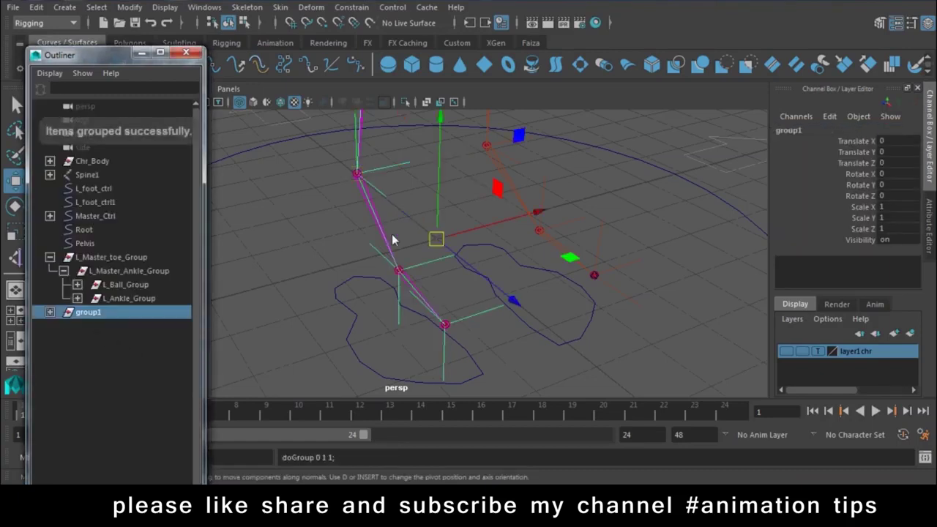
# Step: Snap the new group1's pivot onto the right toe joint
pyautogui.press('d')
pyautogui.moveTo(437, 239); pyautogui.dragTo(445, 325)
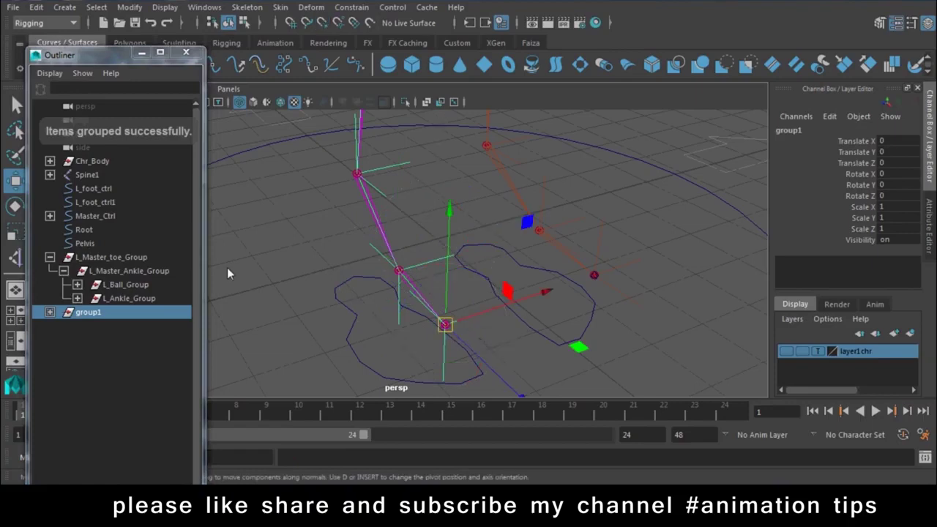
pyautogui.keyDown('alt'); pyautogui.moveTo(510, 315); pyautogui.dragTo(581, 307); pyautogui.keyUp('alt')
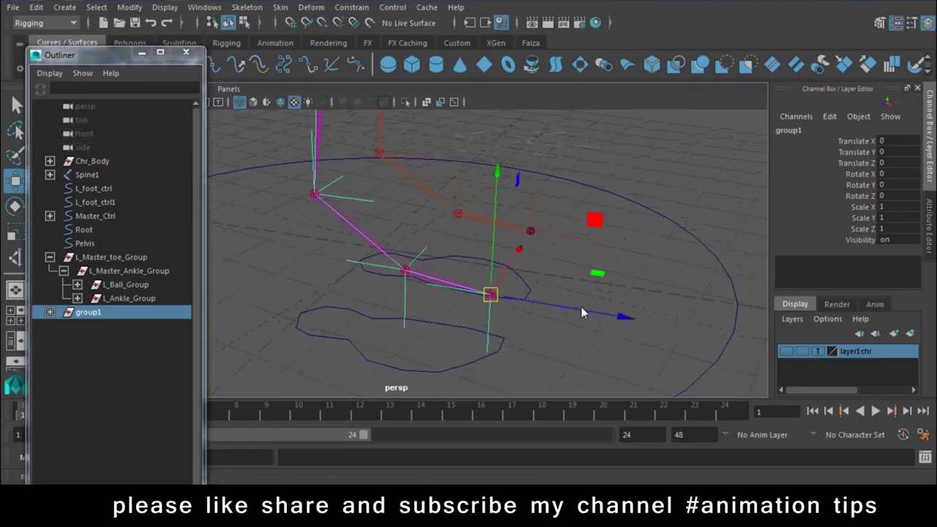
# Step: Rename group1 to R_Master_toe_Group by editing the copied L_Master_toe_Group name
pyautogui.click(118, 256)
pyautogui.click(872, 130)
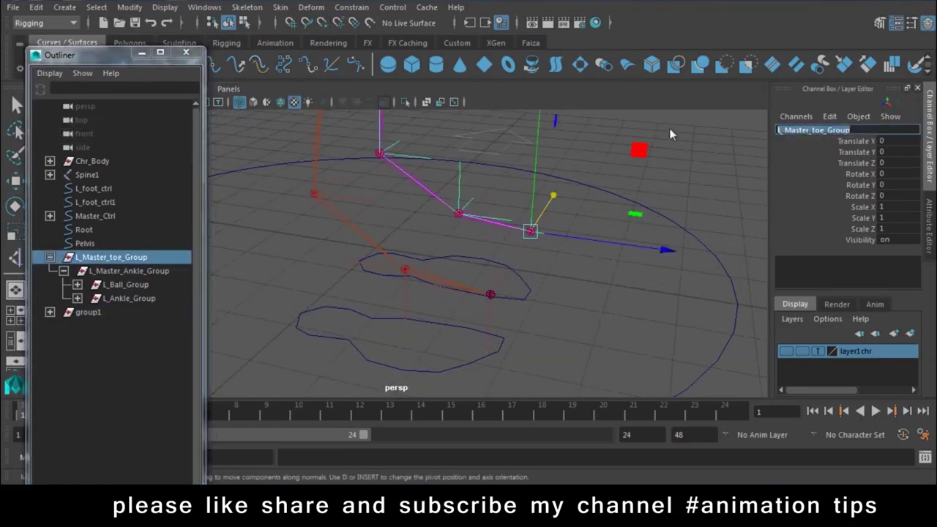
pyautogui.click(87, 312)
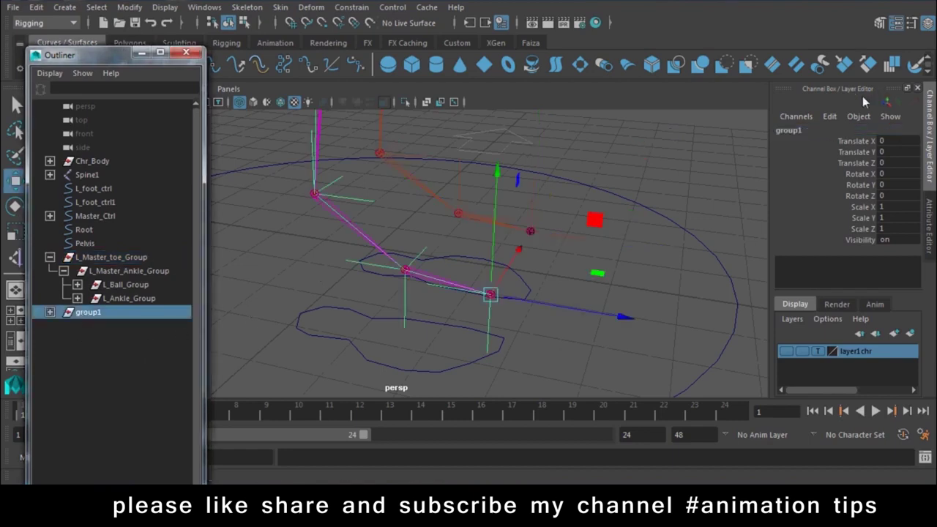
pyautogui.click(813, 130)
pyautogui.write('L_Master_toe_Group')
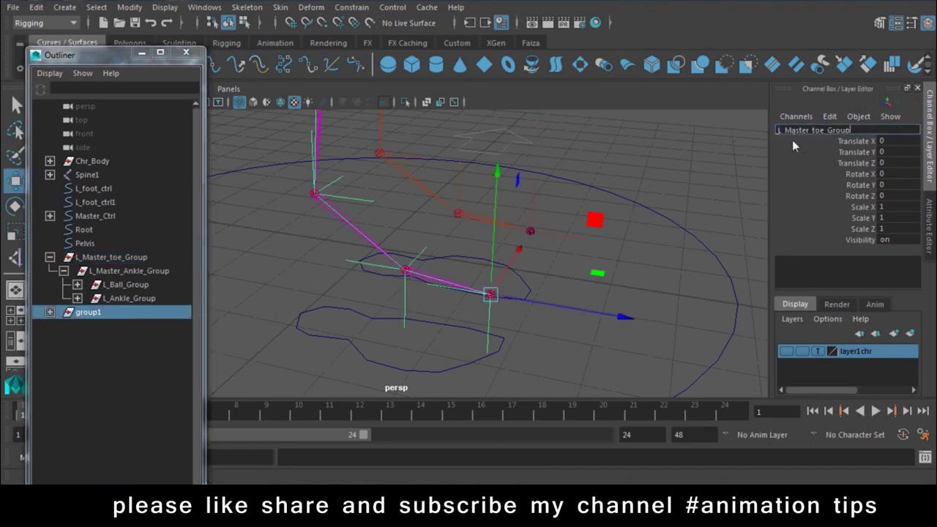
pyautogui.press('Home')
pyautogui.press('Delete')
pyautogui.write('R')
pyautogui.press('Return')
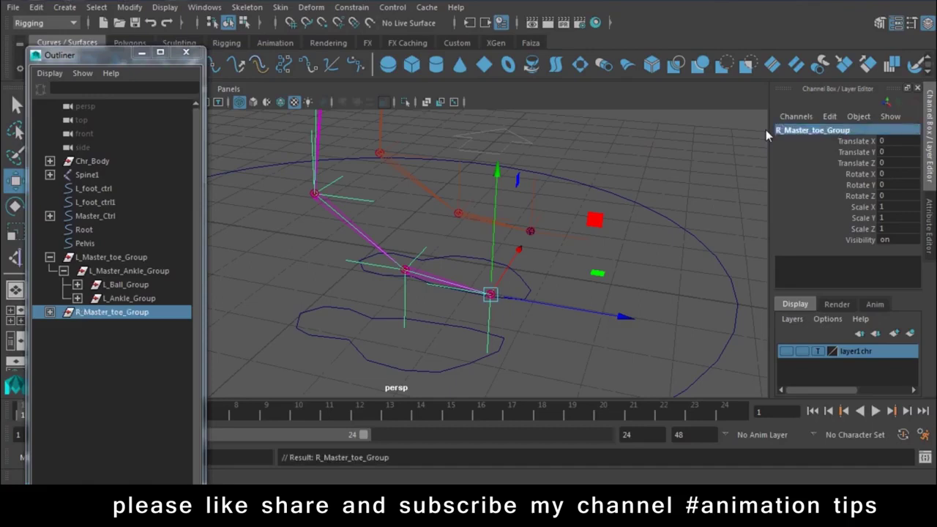
pyautogui.keyDown('alt'); pyautogui.moveTo(679, 279); pyautogui.dragTo(622, 235); pyautogui.keyUp('alt')
# Step: Collapse L_Master_toe_Group's hierarchy in the Outliner and select it
pyautogui.click(696, 165)
pyautogui.moveTo(695, 165)
pyautogui.keyDown('alt'); pyautogui.mouseDown()
pyautogui.moveTo(620, 219)
pyautogui.moveTo(559, 224)
pyautogui.mouseUp(); pyautogui.keyUp('alt')
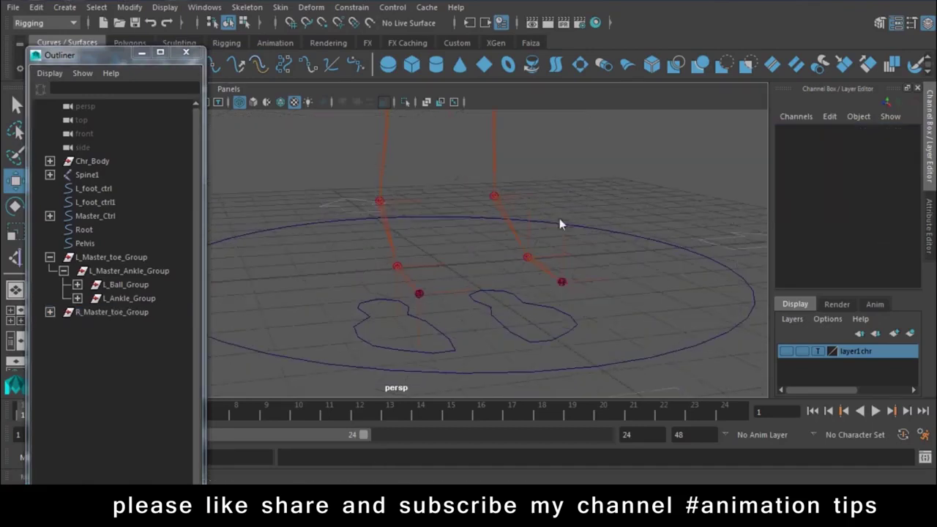
pyautogui.click(49, 257)
pyautogui.click(105, 258)
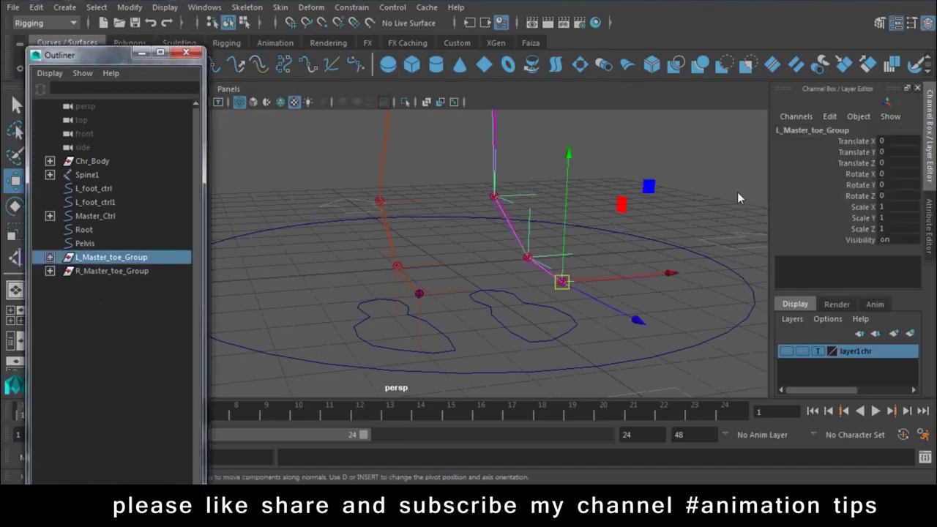
# Step: Test-rotate the left and right Master_toe groups, undoing each rotation afterward
pyautogui.press('e')
pyautogui.moveTo(634, 289)
pyautogui.mouseDown()
pyautogui.moveTo(636, 300)
pyautogui.moveTo(645, 254)
pyautogui.moveTo(614, 205)
pyautogui.mouseUp()
pyautogui.hotkey('ctrl', 'z')
pyautogui.click(103, 271)
pyautogui.moveTo(456, 224)
pyautogui.mouseDown()
pyautogui.moveTo(478, 308)
pyautogui.moveTo(472, 244)
pyautogui.mouseUp()
pyautogui.hotkey('ctrl', 'z')
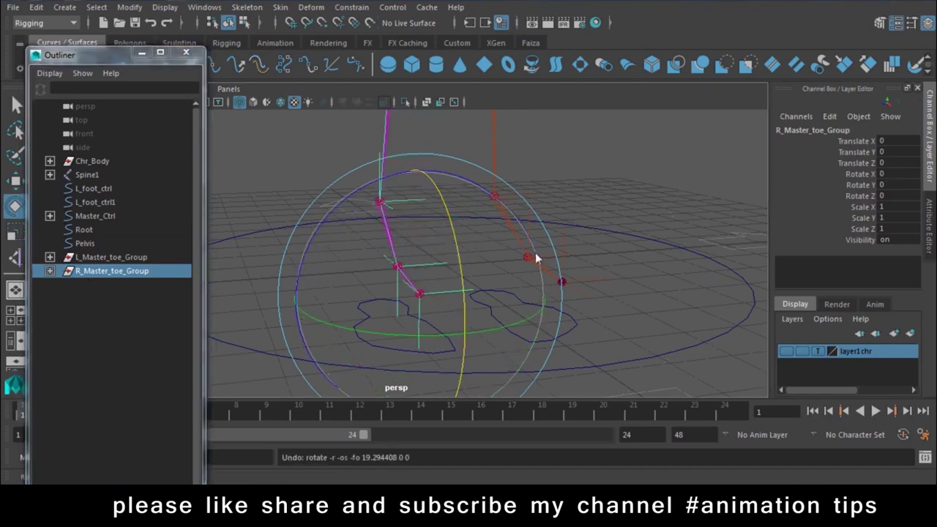
# Step: Select the L_foot_ctrl curve to show its Ball Rotation, Toe Rotation, Ankle Tilt and Toe Roll attributes
pyautogui.click(539, 247)
pyautogui.moveTo(539, 247)
pyautogui.keyDown('alt'); pyautogui.mouseDown()
pyautogui.moveTo(620, 184)
pyautogui.moveTo(484, 243)
pyautogui.moveTo(600, 349)
pyautogui.moveTo(550, 358)
pyautogui.moveTo(487, 337)
pyautogui.moveTo(514, 327)
pyautogui.moveTo(480, 332)
pyautogui.mouseUp(); pyautogui.keyUp('alt')
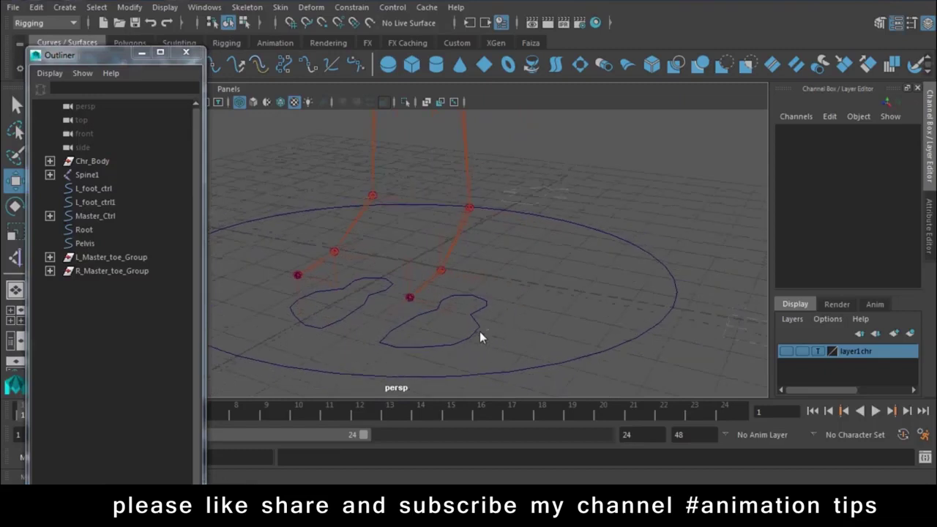
pyautogui.click(480, 333)
pyautogui.scroll(-2, 861, 196)
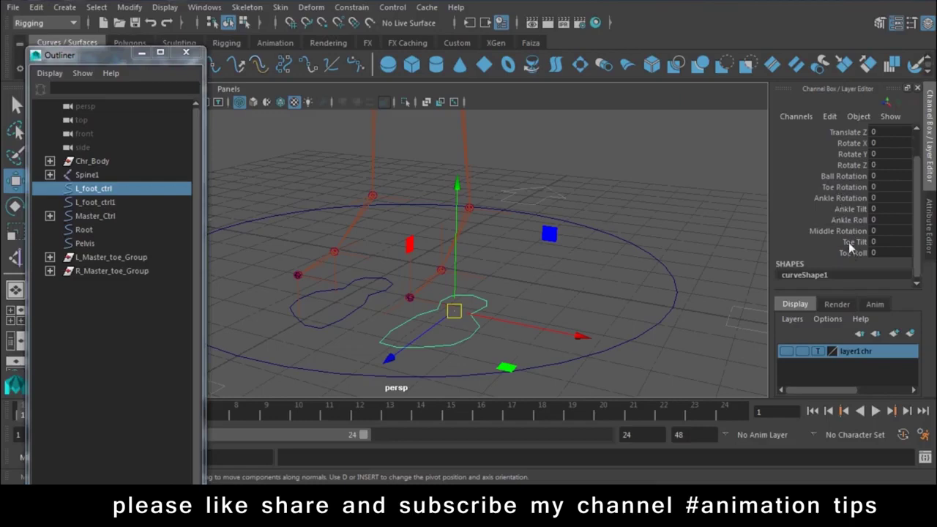
# Step: Undo the Ball Rotation change and test-rotate L_Ankle_Group around the ankle, then deselect
pyautogui.click(842, 177)
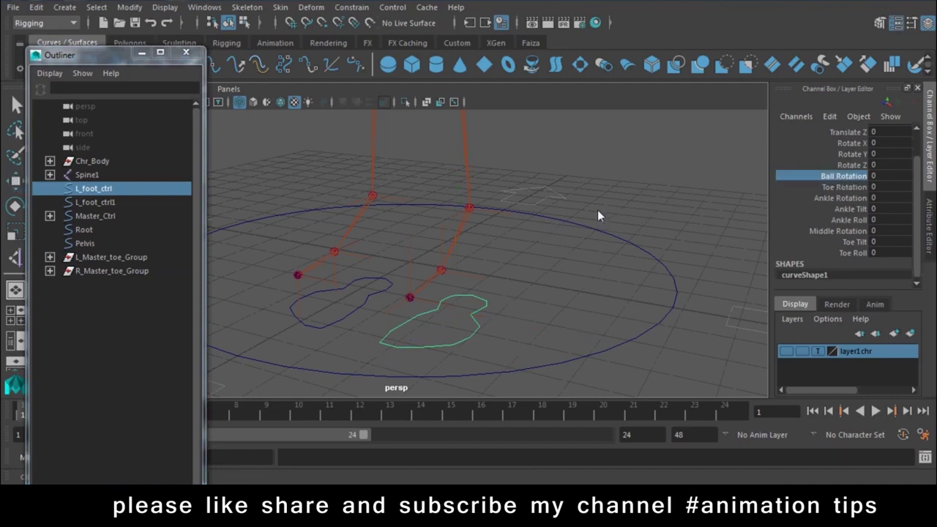
pyautogui.hotkey('ctrl', 'z')
pyautogui.click(502, 215)
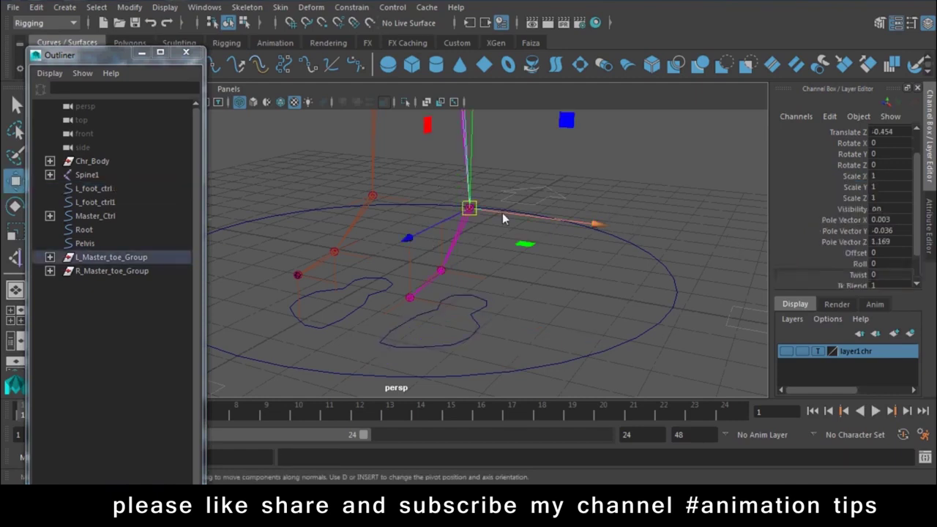
pyautogui.press('Up')
pyautogui.press('e')
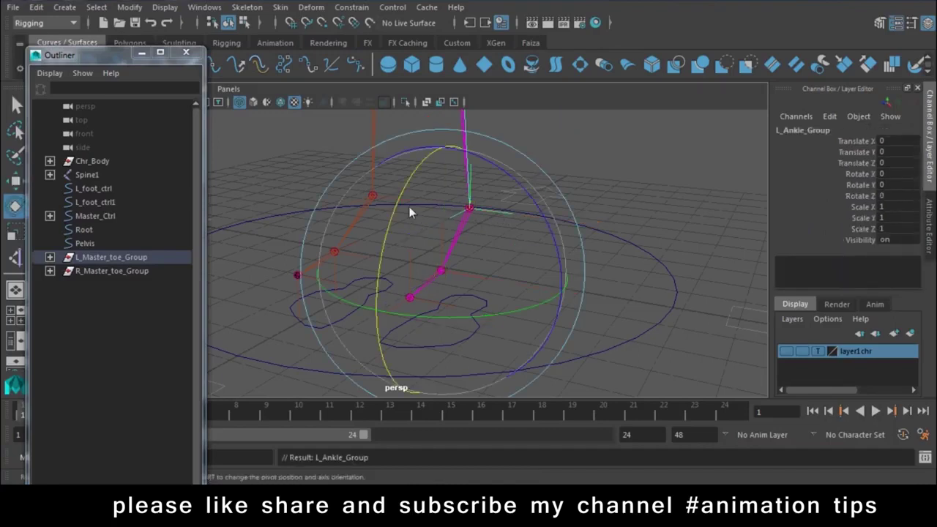
pyautogui.moveTo(394, 208)
pyautogui.mouseDown()
pyautogui.moveTo(438, 221)
pyautogui.moveTo(630, 187)
pyautogui.mouseUp()
pyautogui.click(653, 177)
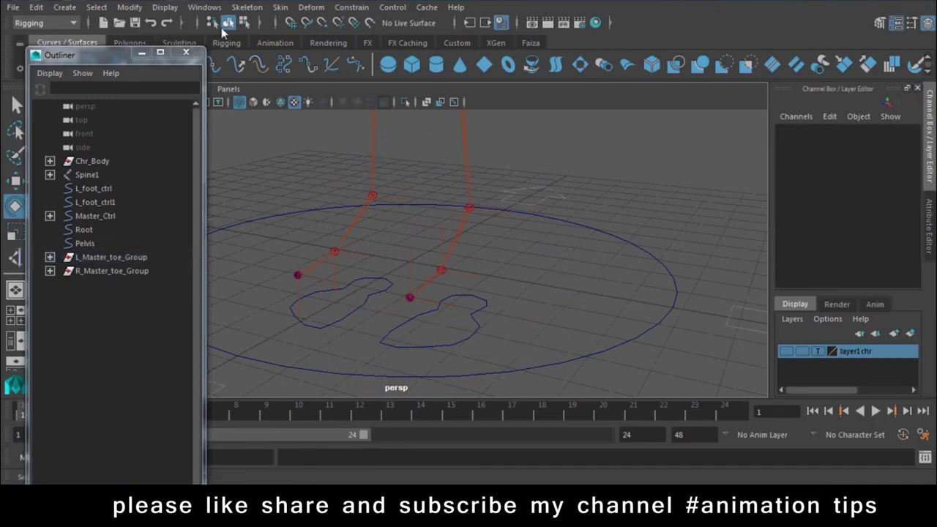
# Step: Switch Maya to the Animation menu set
pyautogui.click(44, 23)
pyautogui.click(33, 65)
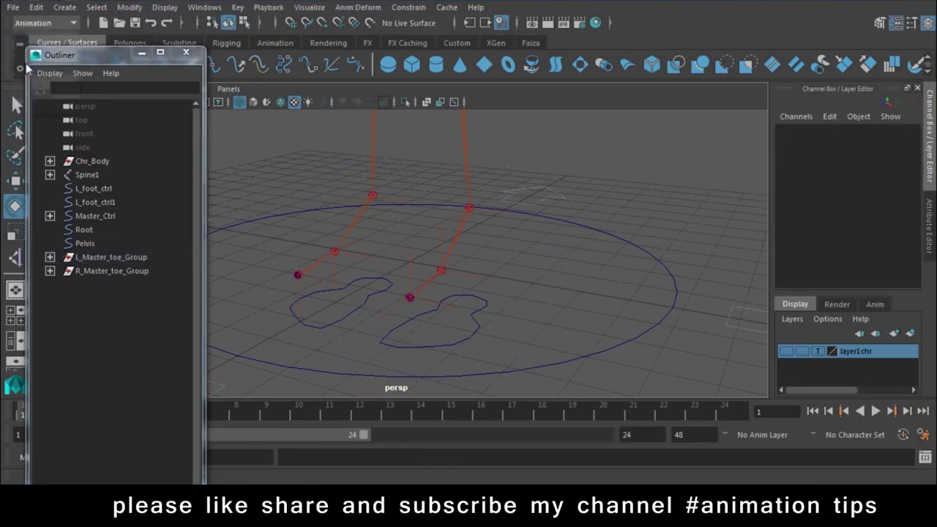
pyautogui.click(220, 8)
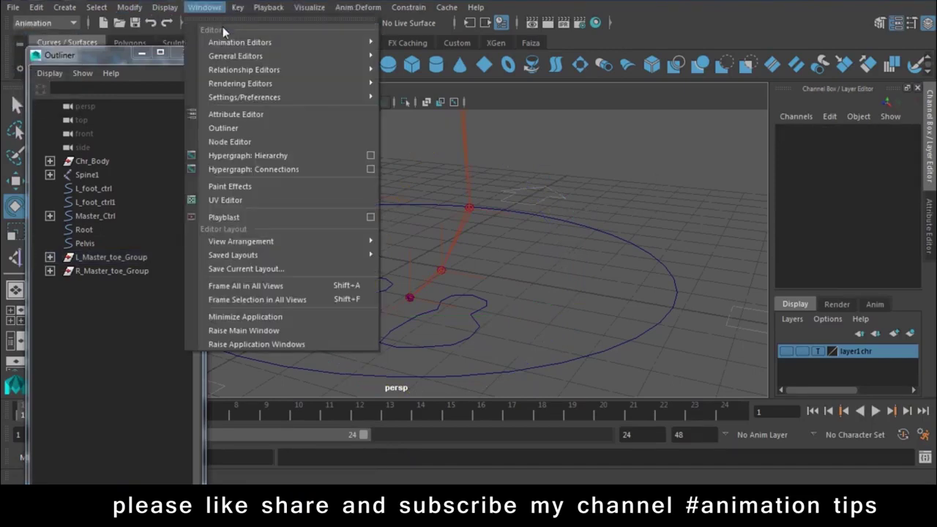
# Step: In Set Driven Key, load L_foot_ctrl as driver with Ball Rotation as the driving attribute
pyautogui.moveTo(278, 124)
pyautogui.click(470, 136)
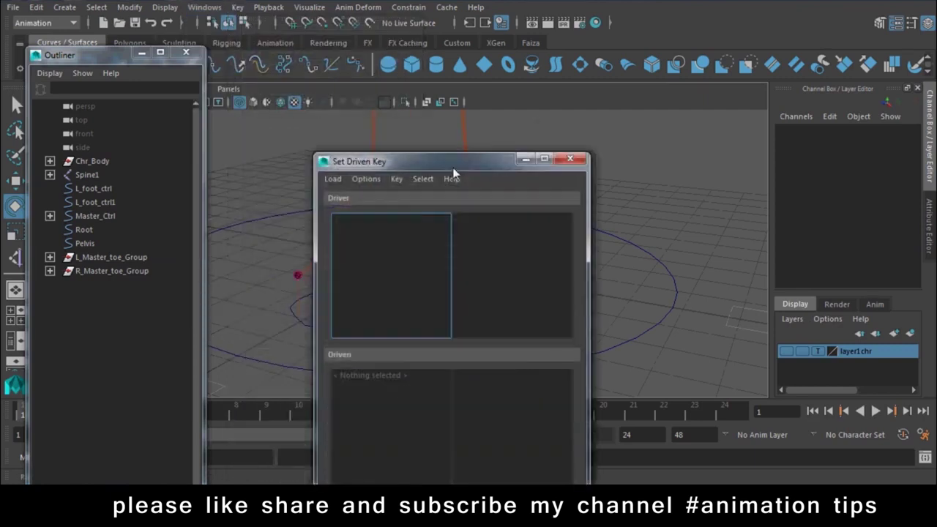
pyautogui.moveTo(454, 163); pyautogui.dragTo(818, 18)
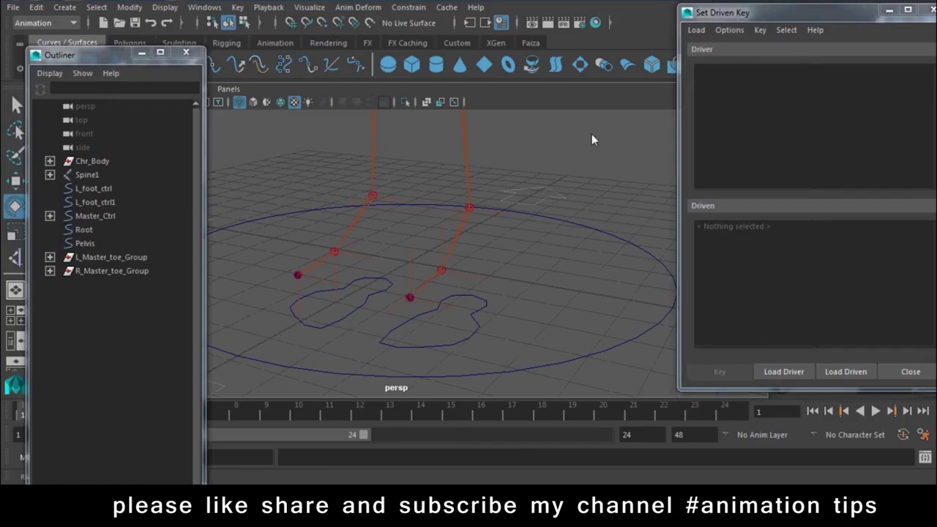
pyautogui.click(464, 331)
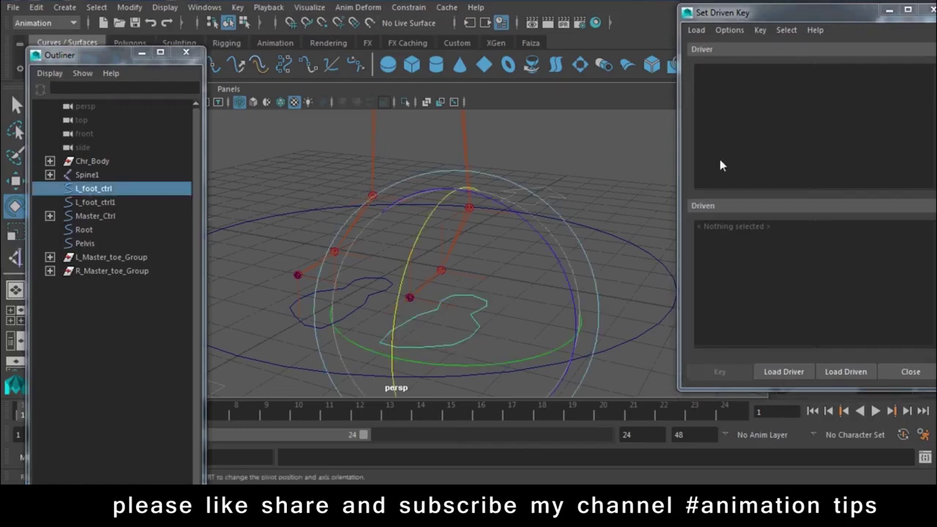
pyautogui.moveTo(812, 11); pyautogui.dragTo(727, 2)
pyautogui.click(698, 362)
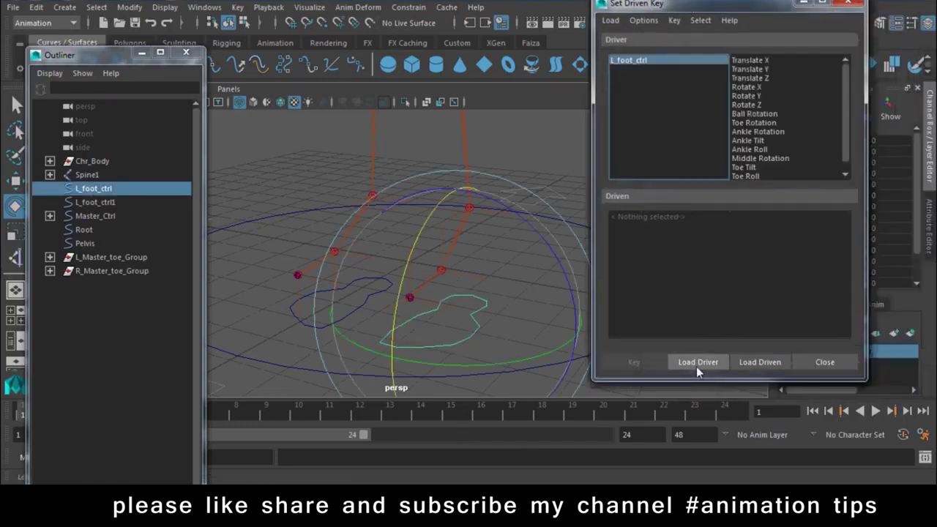
pyautogui.click(757, 115)
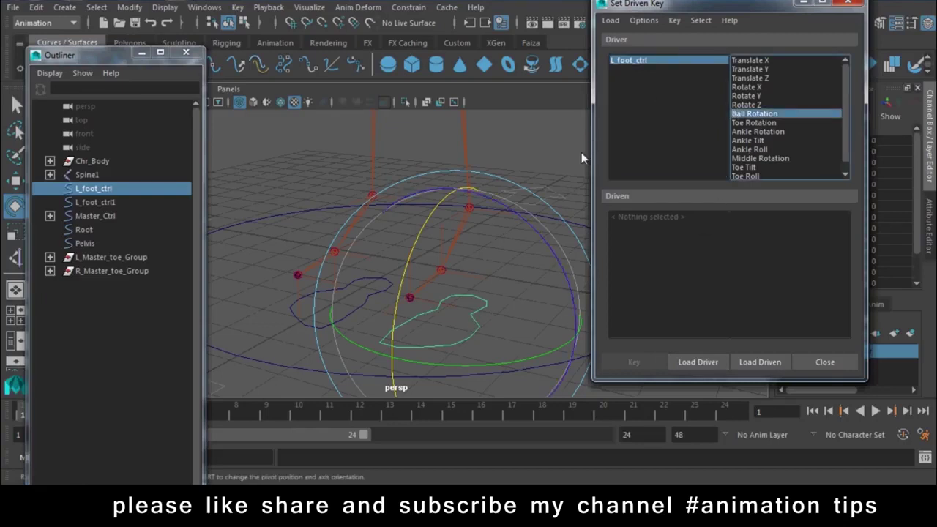
# Step: Load L_Ankle_Group as the driven object with Rotate X as the driven attribute
pyautogui.click(521, 166)
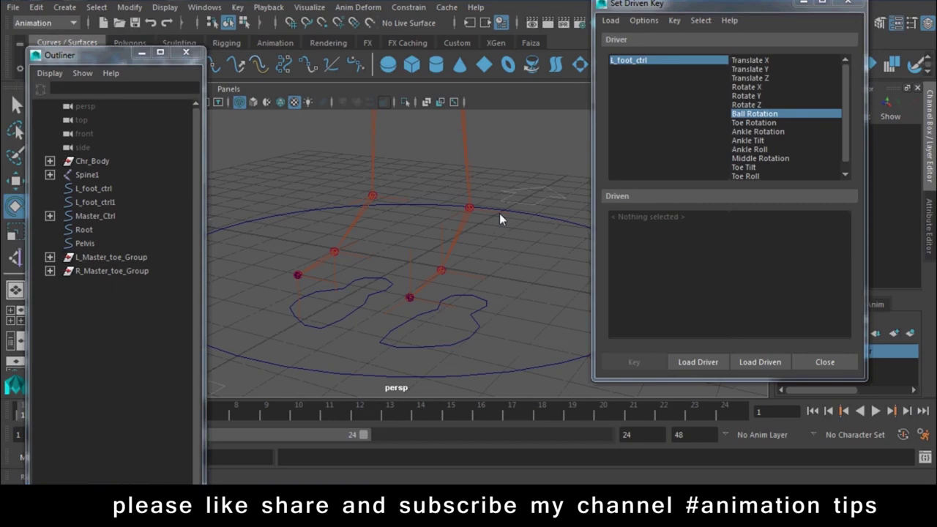
pyautogui.click(499, 213)
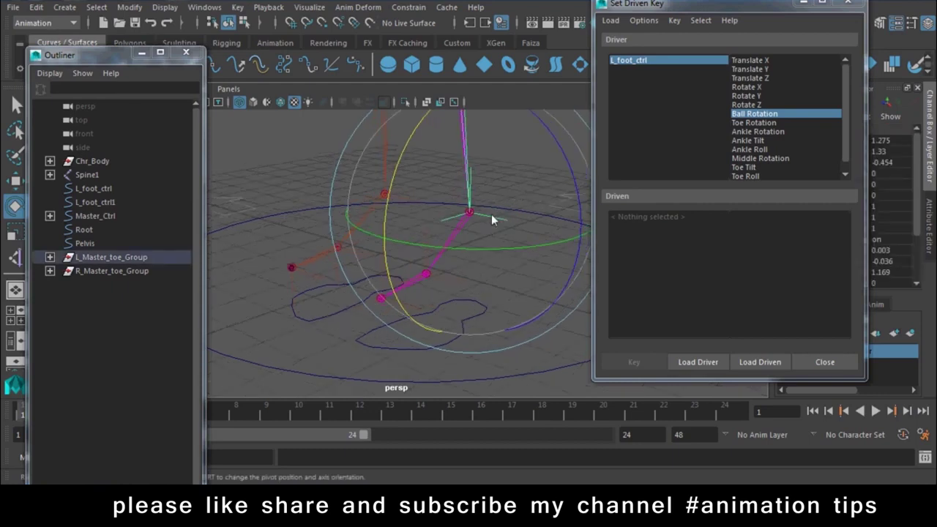
pyautogui.press('Down')
pyautogui.click(754, 358)
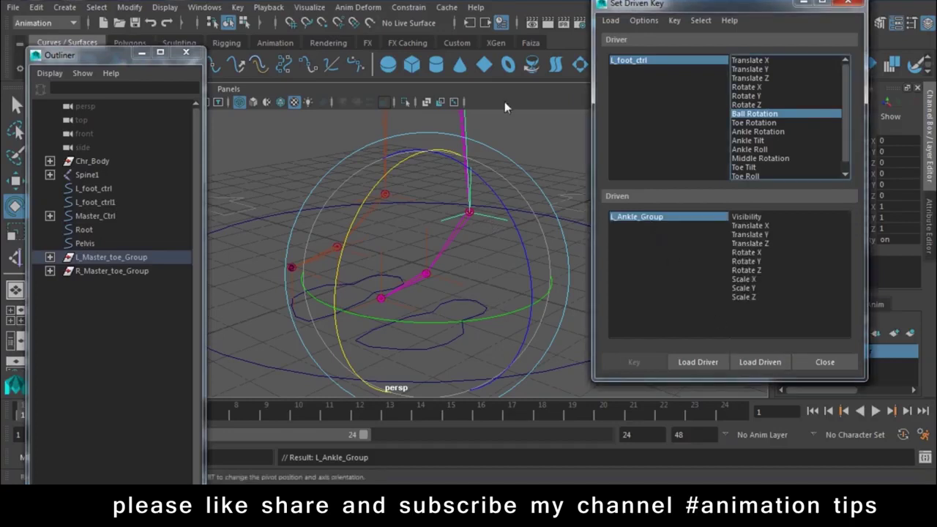
pyautogui.moveTo(739, 4); pyautogui.dragTo(735, 397)
pyautogui.moveTo(383, 192); pyautogui.dragTo(463, 236)
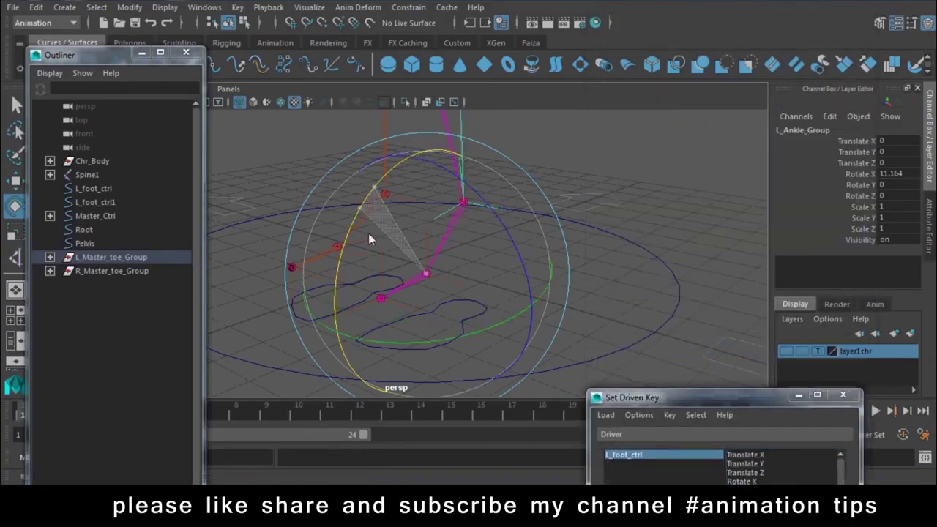
pyautogui.hotkey('ctrl', 'z')
pyautogui.moveTo(689, 398); pyautogui.dragTo(684, 66)
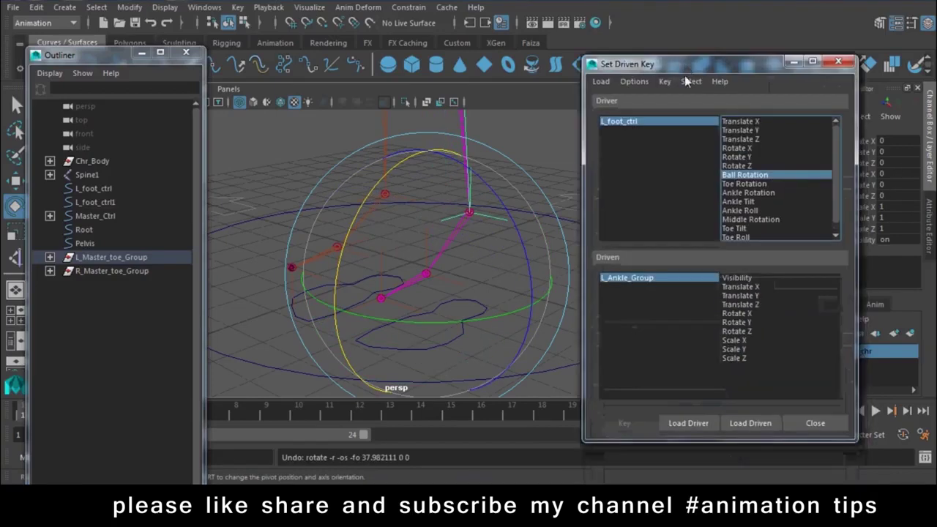
pyautogui.click(745, 317)
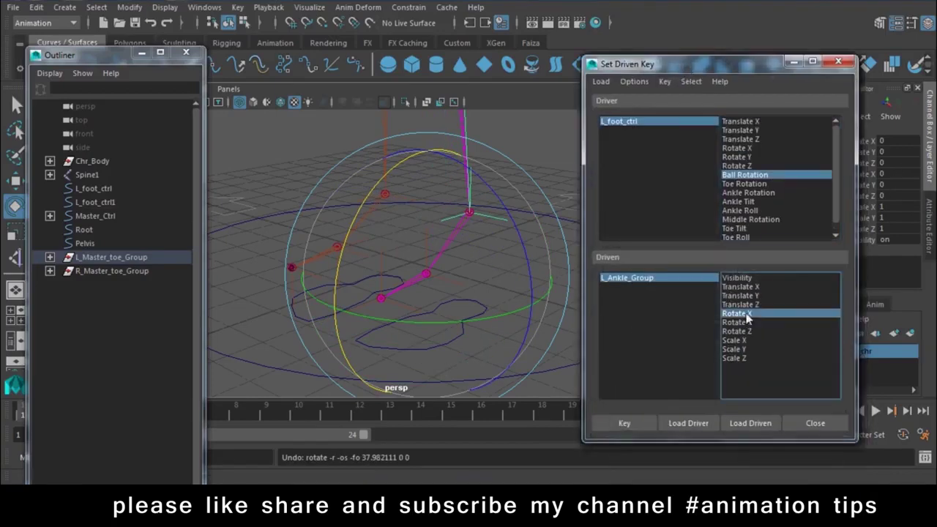
# Step: Key the rest pose, then set L_foot_ctrl's Ball Rotation to 45
pyautogui.click(622, 425)
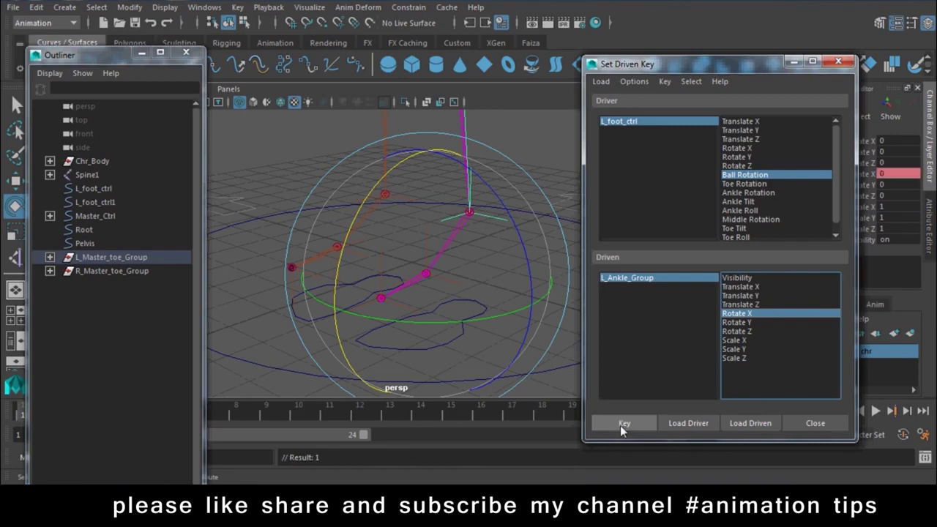
pyautogui.moveTo(674, 64); pyautogui.dragTo(756, 373)
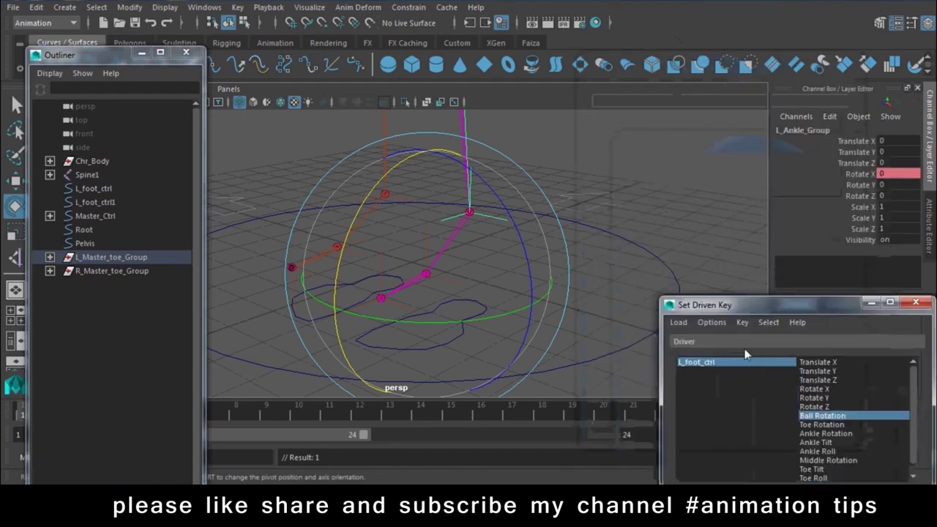
pyautogui.click(478, 343)
pyautogui.click(455, 339)
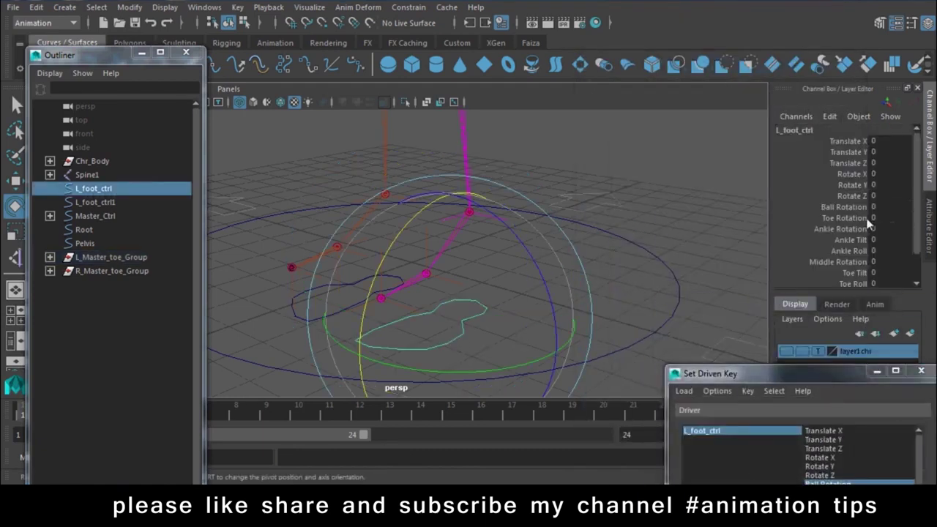
pyautogui.click(847, 208)
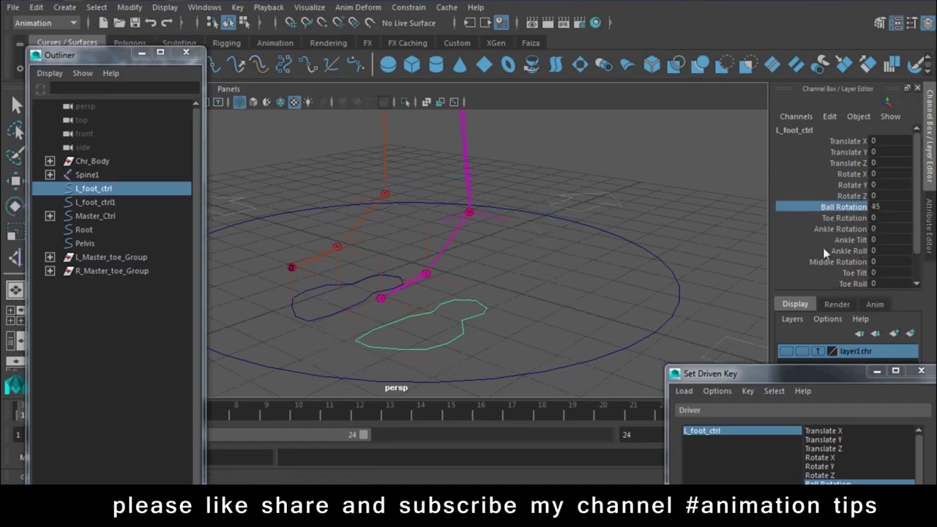
# Step: Set L_Ankle_Group's Rotate X to 45, key it, and close the Set Driven Key window
pyautogui.click(505, 220)
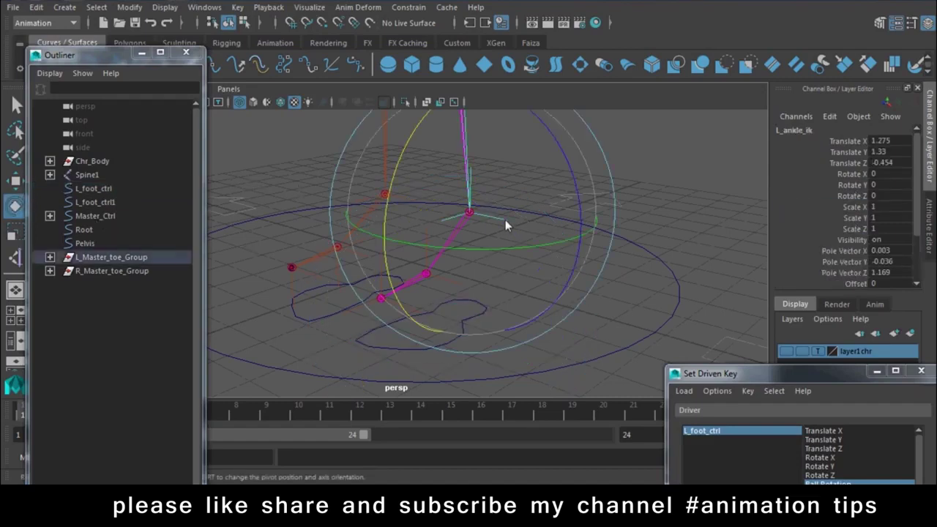
pyautogui.press('Up')
pyautogui.doubleClick(892, 175)
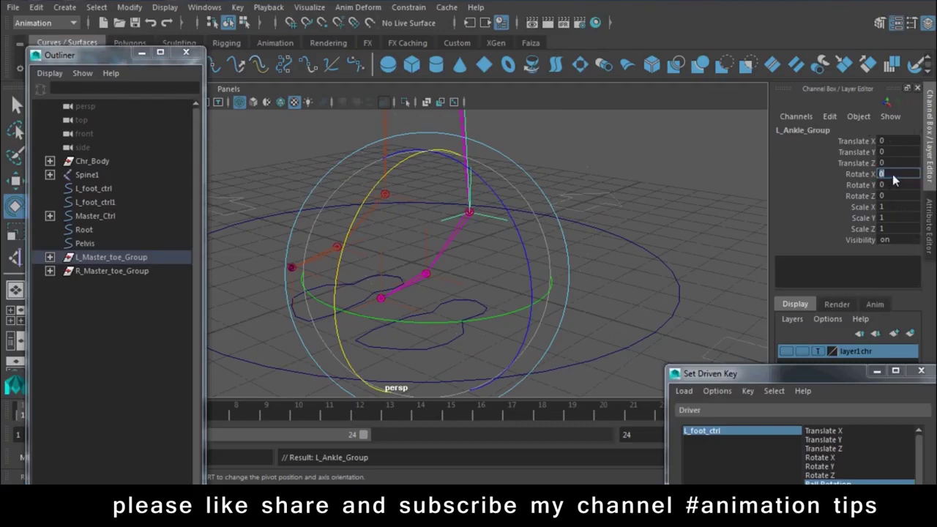
pyautogui.write('45')
pyautogui.press('Return')
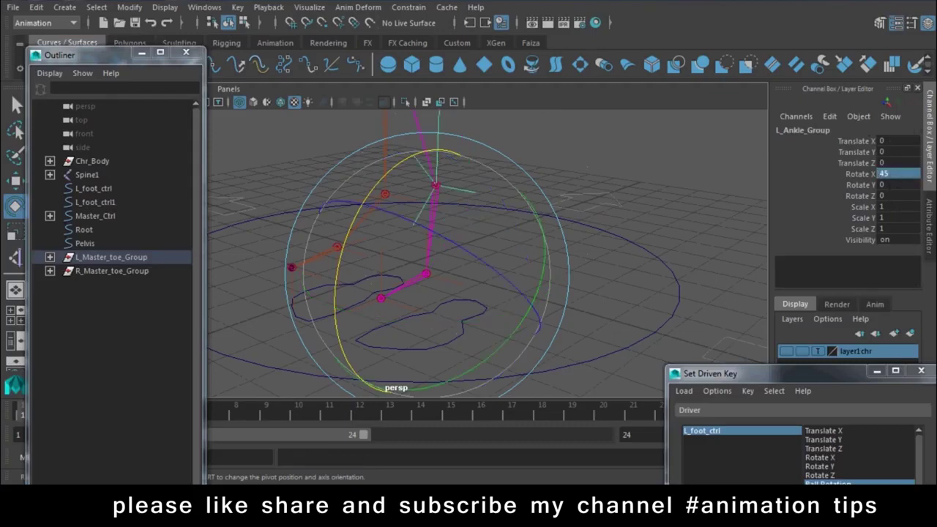
pyautogui.moveTo(782, 370); pyautogui.dragTo(795, 67)
pyautogui.click(719, 432)
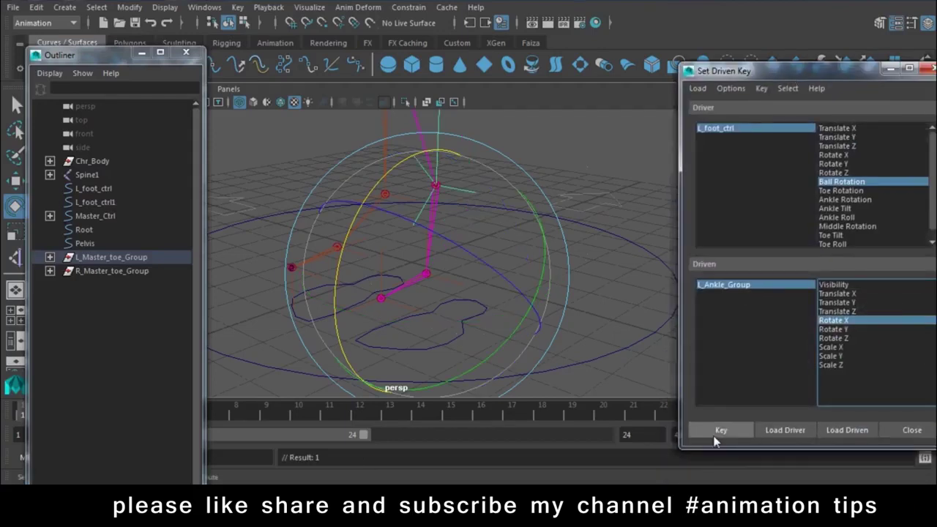
pyautogui.click(929, 69)
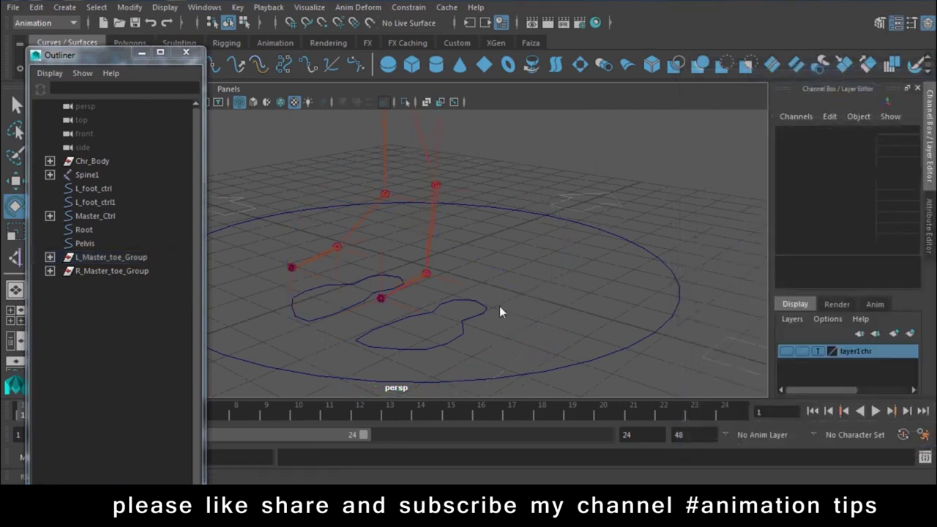
pyautogui.click(485, 309)
# Step: Sweep Ball Rotation from 0 to 45 to confirm the ankle tilts, then trial-rotate L_Ball_Group and undo
pyautogui.click(846, 207)
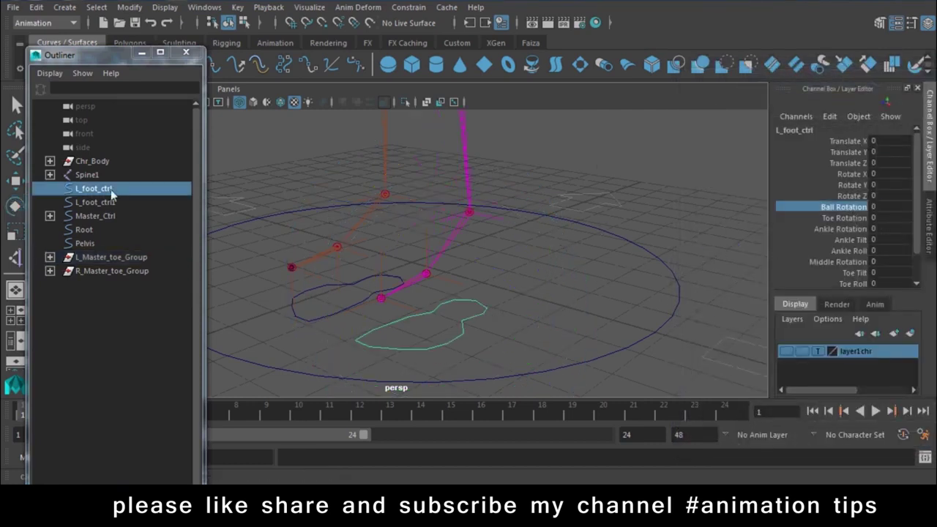
pyautogui.moveTo(652, 268)
pyautogui.mouseDown(button='middle')
pyautogui.moveTo(450, 225)
pyautogui.moveTo(431, 226)
pyautogui.moveTo(660, 268)
pyautogui.moveTo(305, 211)
pyautogui.moveTo(691, 259)
pyautogui.moveTo(279, 212)
pyautogui.moveTo(470, 243)
pyautogui.moveTo(205, 205)
pyautogui.mouseUp(button='middle')
pyautogui.click(426, 276)
pyautogui.press('e')
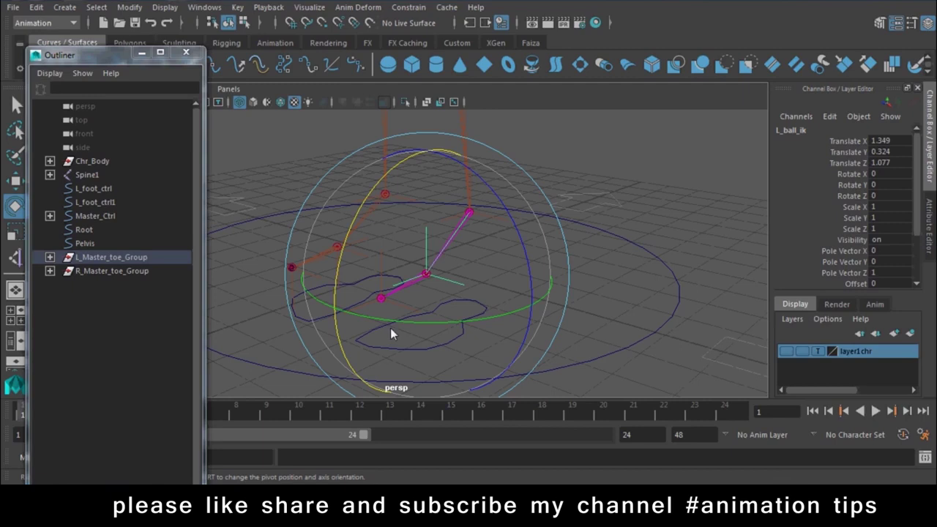
pyautogui.press('Up')
pyautogui.moveTo(349, 223)
pyautogui.mouseDown()
pyautogui.moveTo(377, 258)
pyautogui.moveTo(399, 245)
pyautogui.moveTo(401, 223)
pyautogui.mouseUp()
pyautogui.hotkey('ctrl', 'z')
pyautogui.hotkey('ctrl', 'z')
pyautogui.hotkey('ctrl', 'z')
pyautogui.hotkey('ctrl', 'z')
pyautogui.click(575, 156)
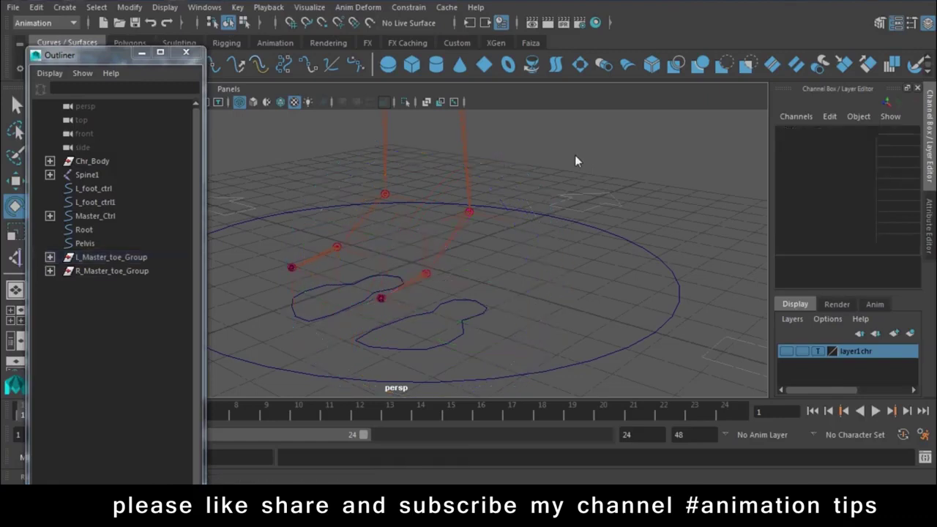
pyautogui.click(238, 9)
pyautogui.moveTo(272, 125)
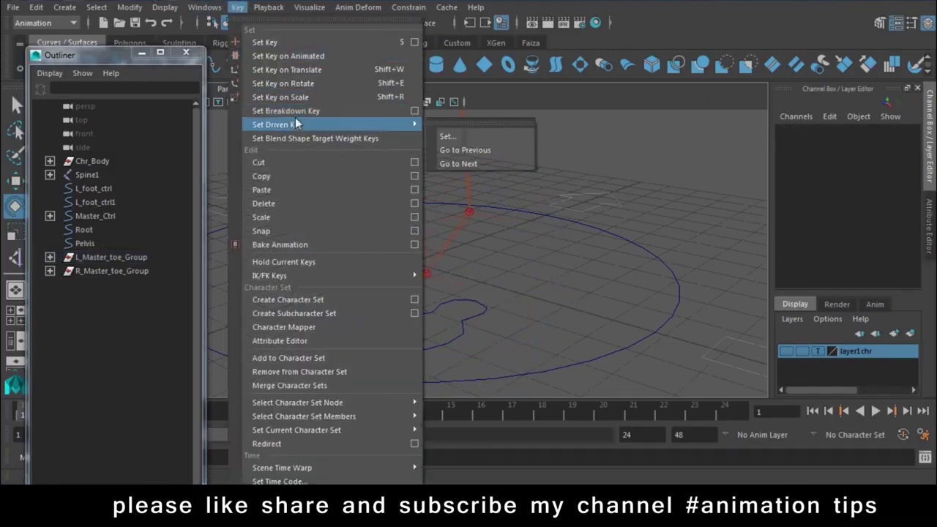
# Step: Load L_Ball_Group (Rotate X) as driven and L_foot_ctrl (Toe Rotation) as driver
pyautogui.click(470, 137)
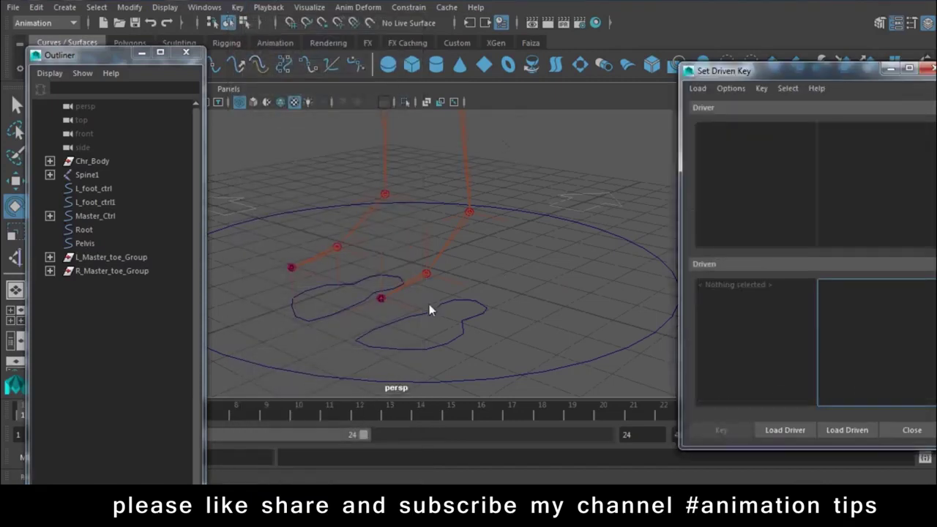
pyautogui.click(457, 284)
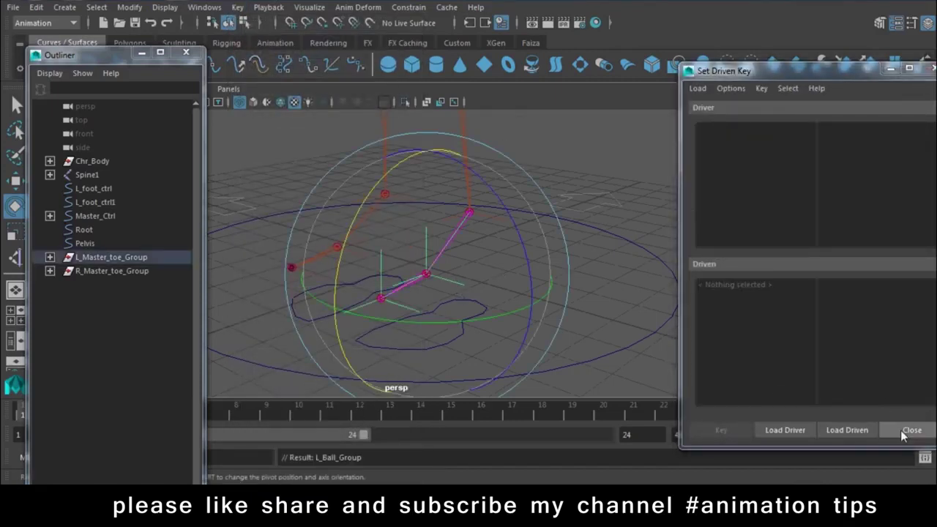
pyautogui.click(825, 429)
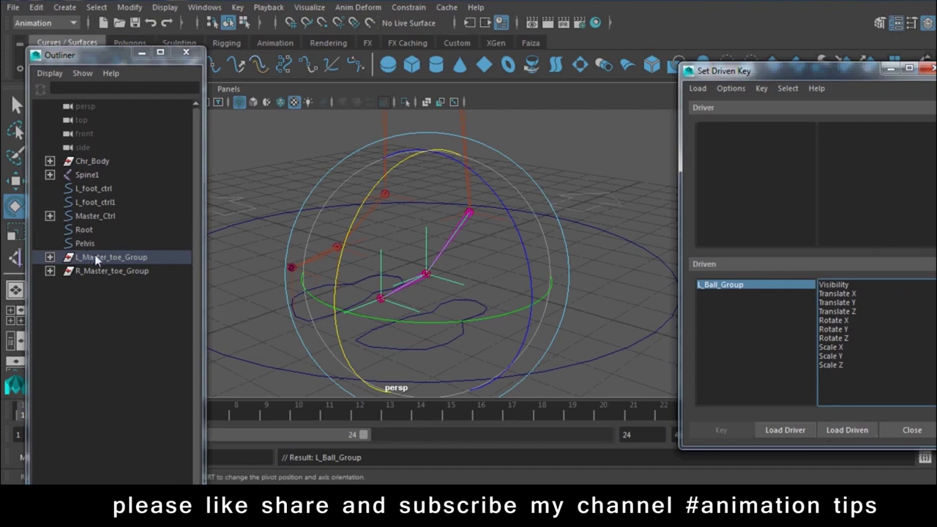
pyautogui.click(447, 337)
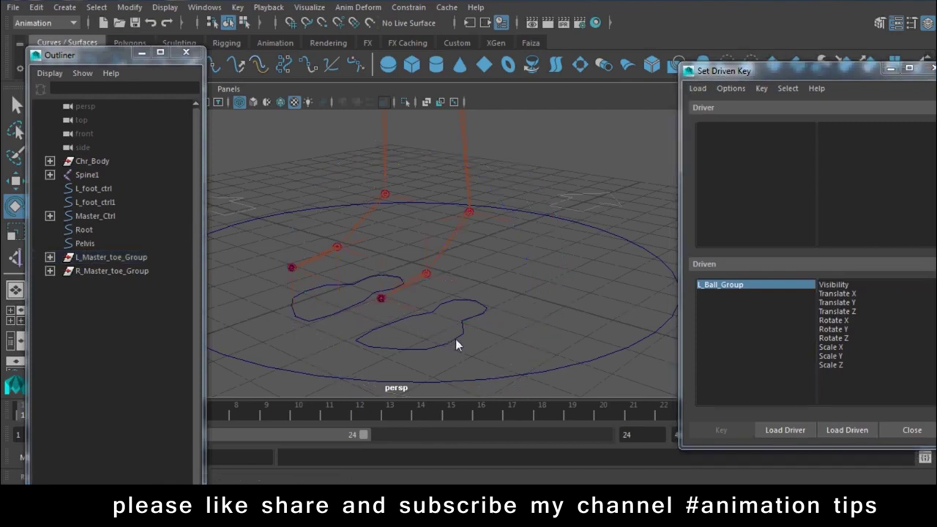
pyautogui.click(455, 339)
pyautogui.click(785, 430)
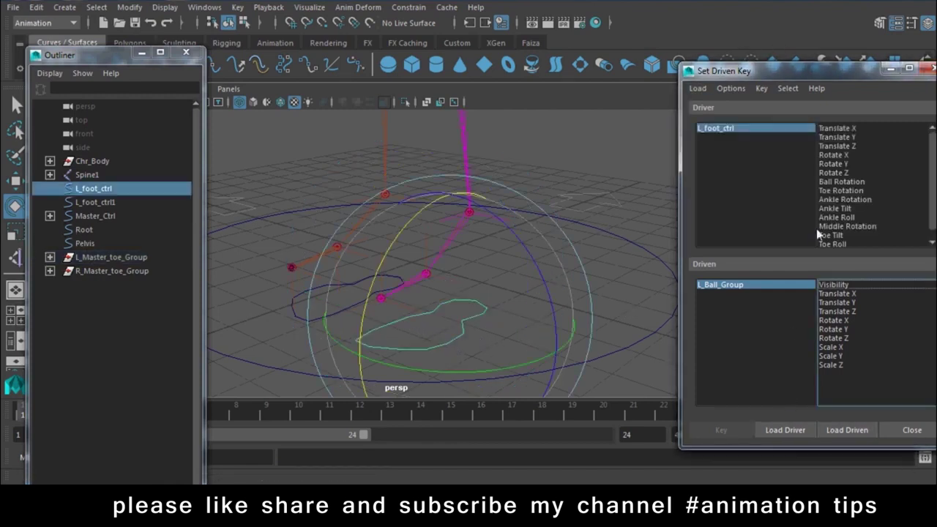
pyautogui.click(846, 192)
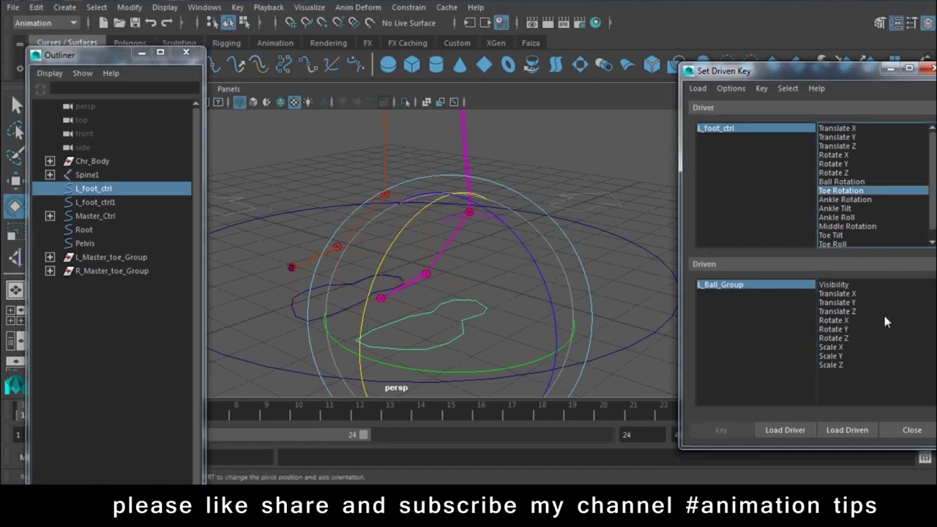
pyautogui.click(836, 320)
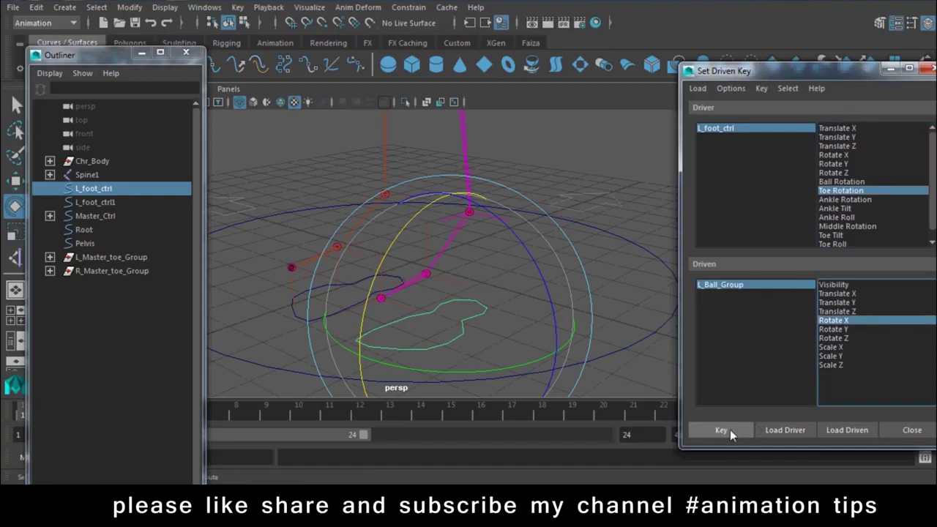
# Step: Key L_Ball_Group's Rotate X at its rest value against Toe Rotation 0
pyautogui.click(730, 430)
pyautogui.moveTo(781, 73); pyautogui.dragTo(704, 391)
pyautogui.click(509, 313)
pyautogui.hotkey('ctrl', 'z')
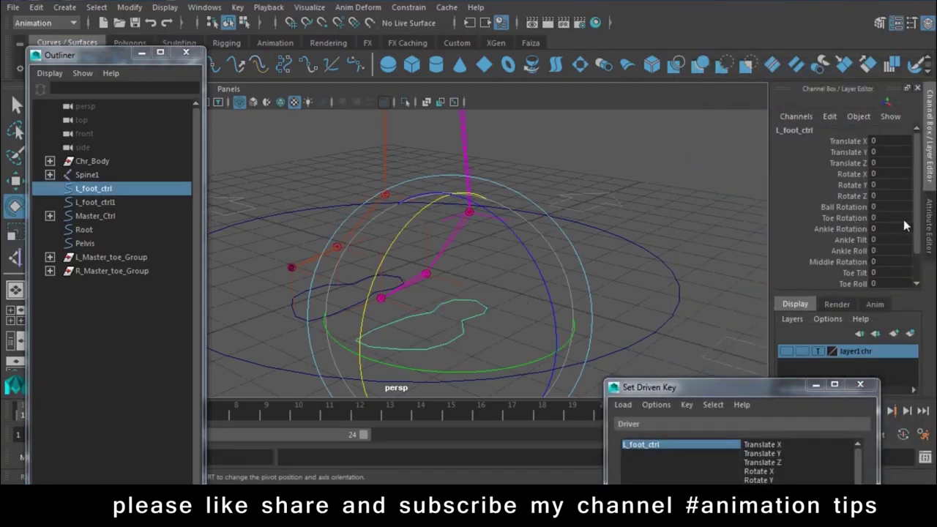
pyautogui.click(512, 205)
pyautogui.click(445, 279)
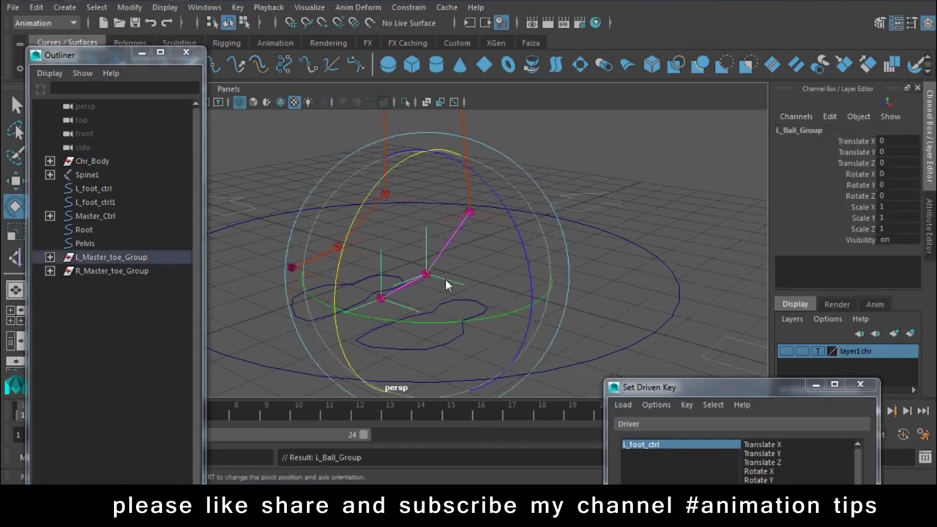
pyautogui.moveTo(725, 388); pyautogui.dragTo(754, 78)
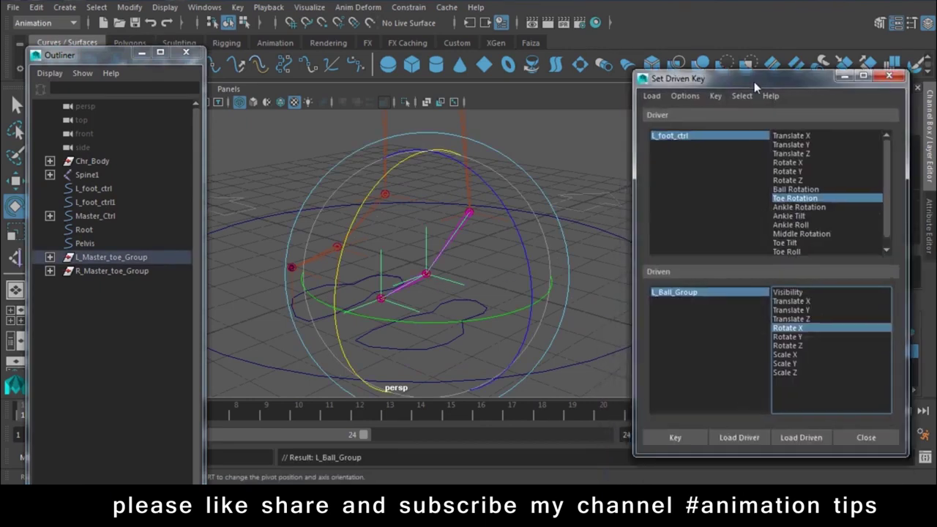
pyautogui.click(670, 440)
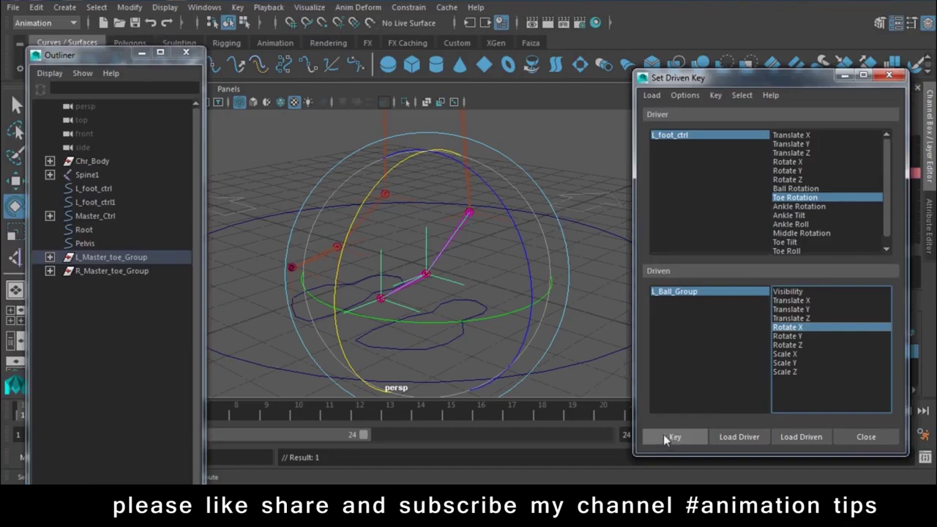
pyautogui.click(528, 123)
pyautogui.click(465, 330)
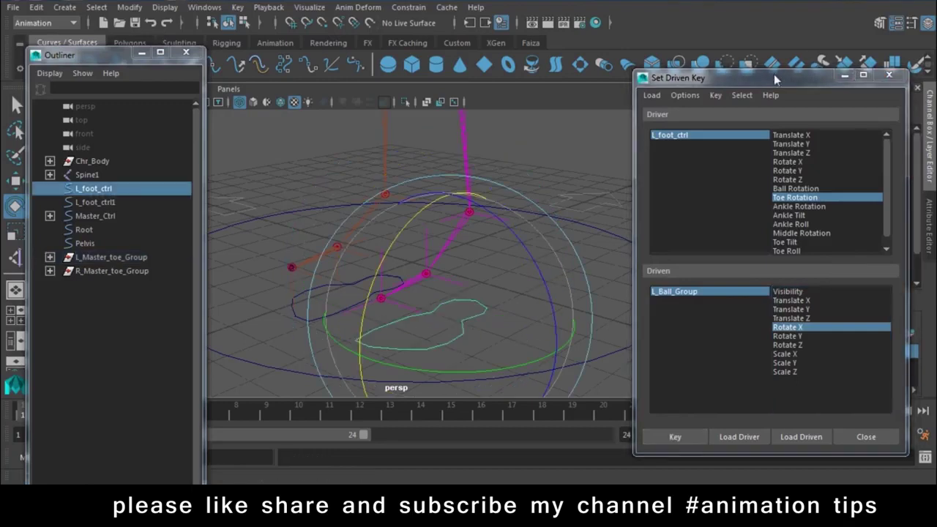
# Step: Set Toe Rotation to -45 and L_Ball_Group's Rotate X to -45, then key them
pyautogui.moveTo(774, 76); pyautogui.dragTo(776, 371)
pyautogui.click(883, 218)
pyautogui.write('-45')
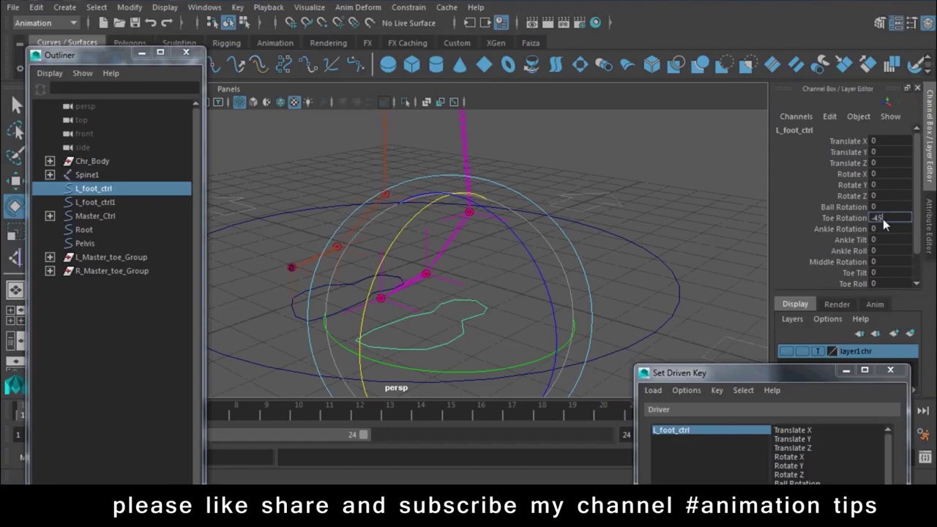
pyautogui.press('Return')
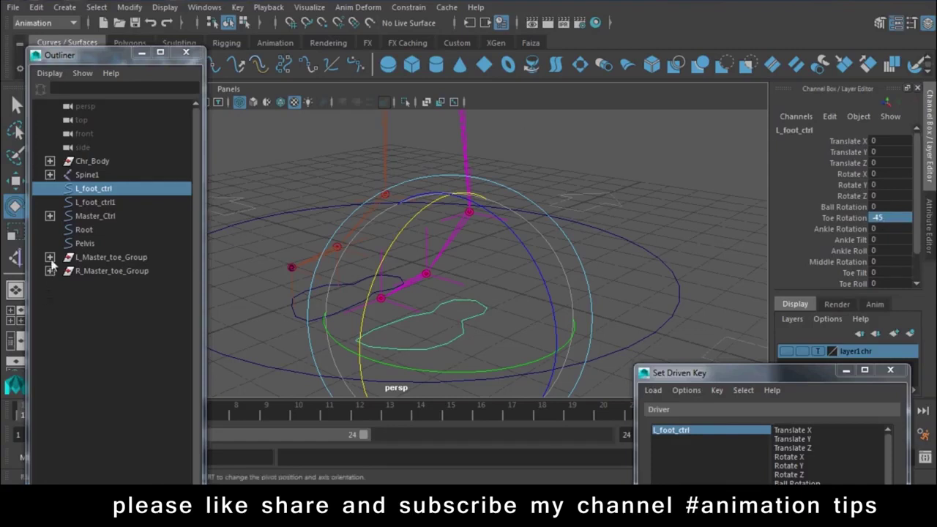
pyautogui.click(49, 257)
pyautogui.click(125, 285)
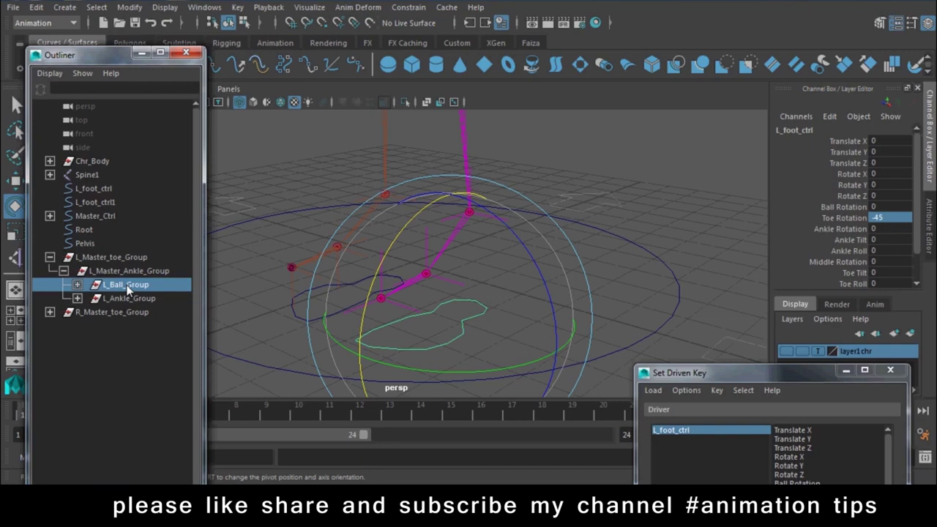
pyautogui.click(894, 173)
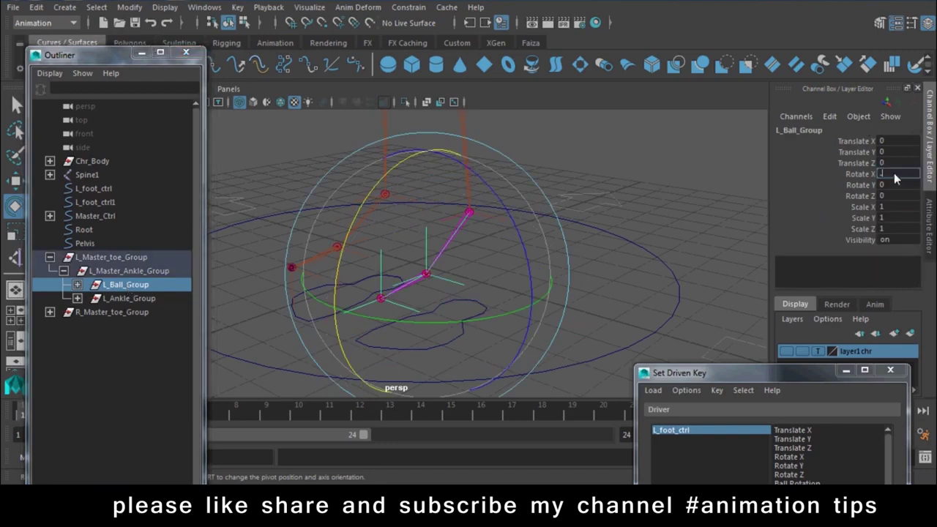
pyautogui.write('-4')
pyautogui.press('Return')
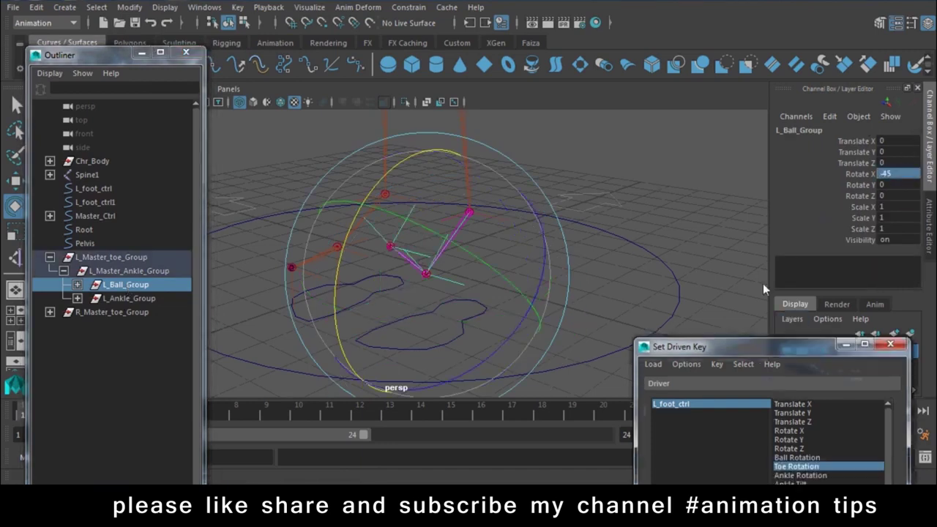
pyautogui.click(706, 404)
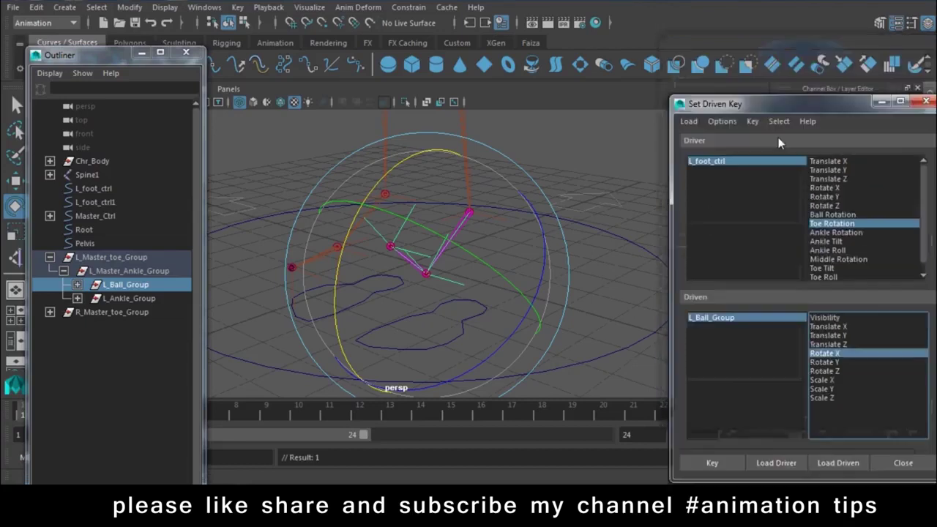
# Step: Set Toe Rotation to 45 and L_Ball_Group's Rotate X to 45, then key them
pyautogui.moveTo(783, 44); pyautogui.dragTo(763, 347)
pyautogui.click(621, 213)
pyautogui.click(500, 308)
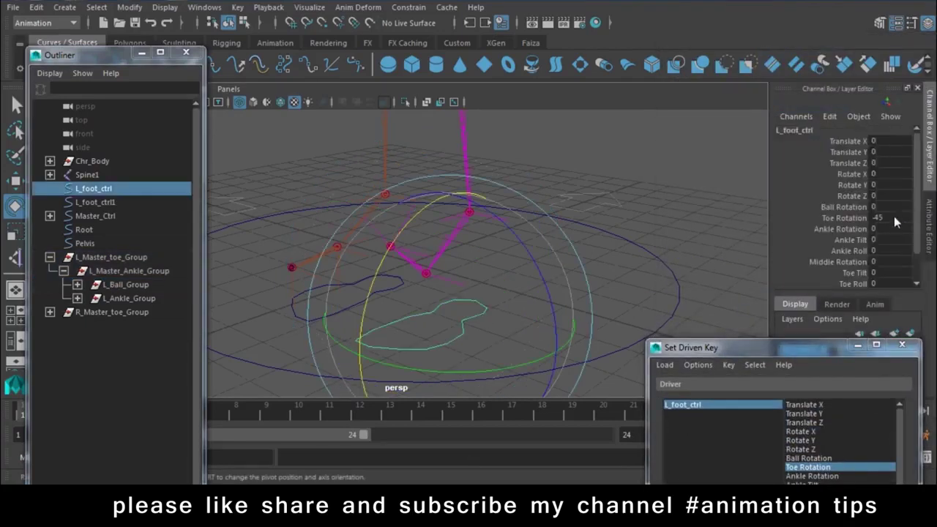
pyautogui.write('45')
pyautogui.press('Return')
pyautogui.click(129, 299)
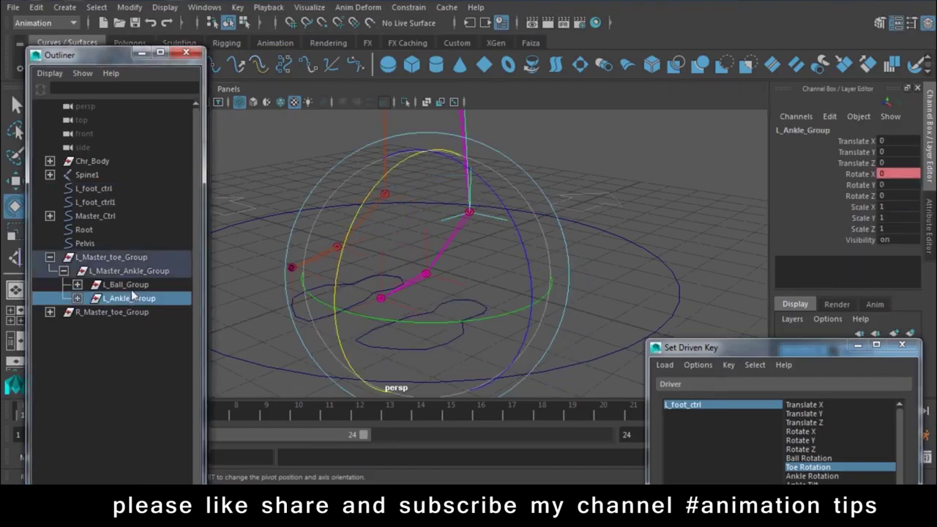
pyautogui.click(125, 285)
pyautogui.click(902, 176)
pyautogui.write('45')
pyautogui.press('Return')
pyautogui.moveTo(788, 342); pyautogui.dragTo(750, 64)
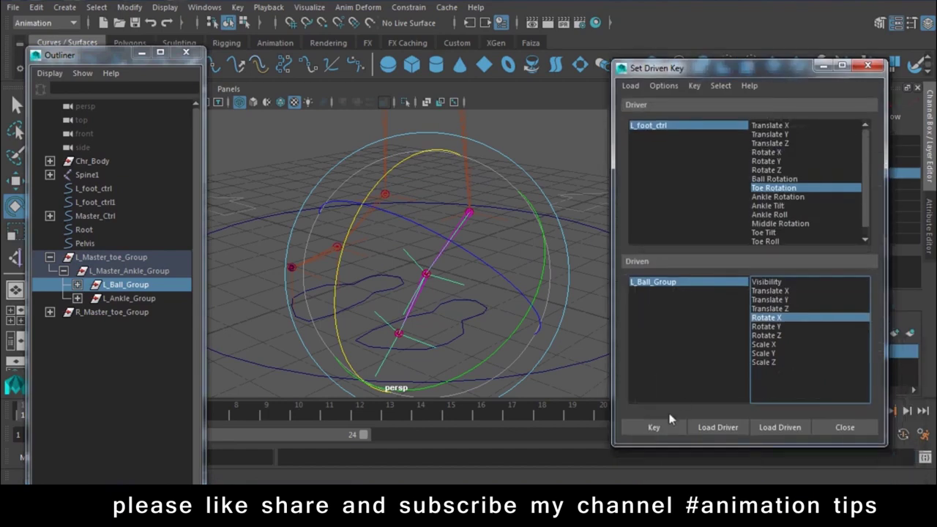
pyautogui.click(823, 66)
# Step: Test L_foot_ctrl's Toe Rotation and Ball Rotation by varying them in the Channel Box
pyautogui.click(483, 325)
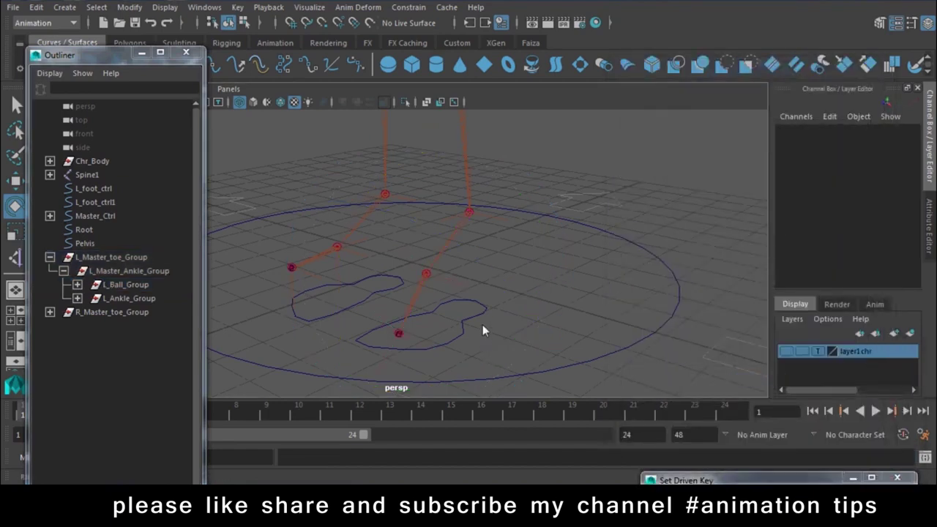
pyautogui.click(486, 316)
pyautogui.click(843, 218)
pyautogui.moveTo(659, 220)
pyautogui.mouseDown(button='middle')
pyautogui.moveTo(4, 222)
pyautogui.moveTo(655, 260)
pyautogui.mouseUp(button='middle')
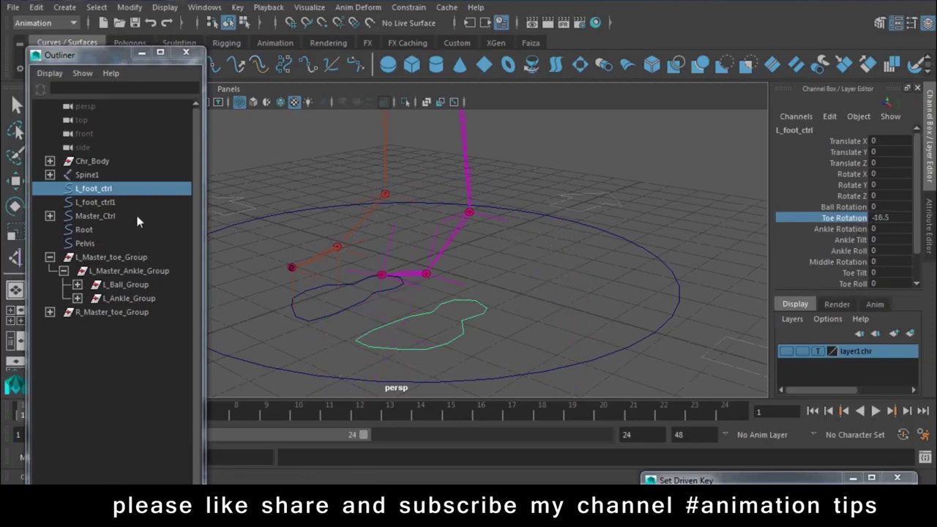
pyautogui.click(844, 207)
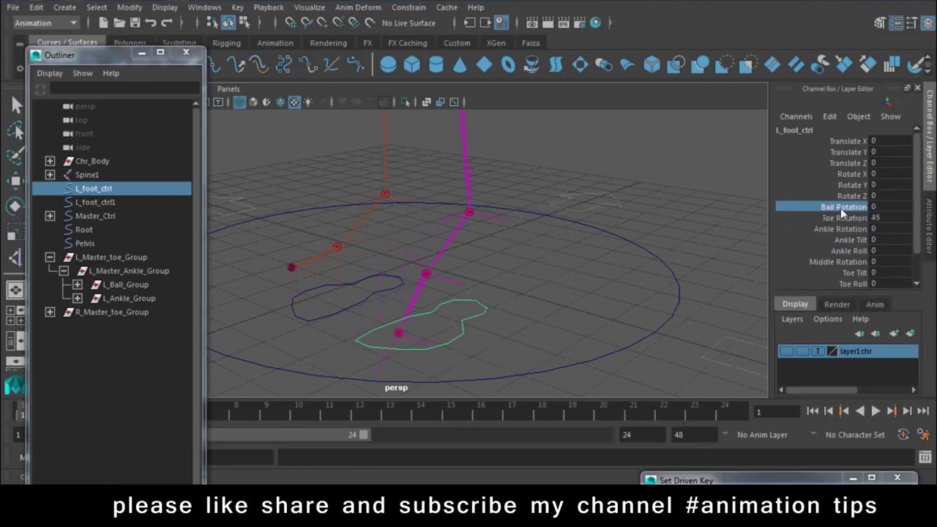
pyautogui.moveTo(366, 210)
pyautogui.mouseDown(button='middle')
pyautogui.moveTo(900, 250)
pyautogui.moveTo(828, 229)
pyautogui.mouseUp(button='middle')
pyautogui.keyDown('alt'); pyautogui.moveTo(735, 206); pyautogui.dragTo(564, 218); pyautogui.keyUp('alt')
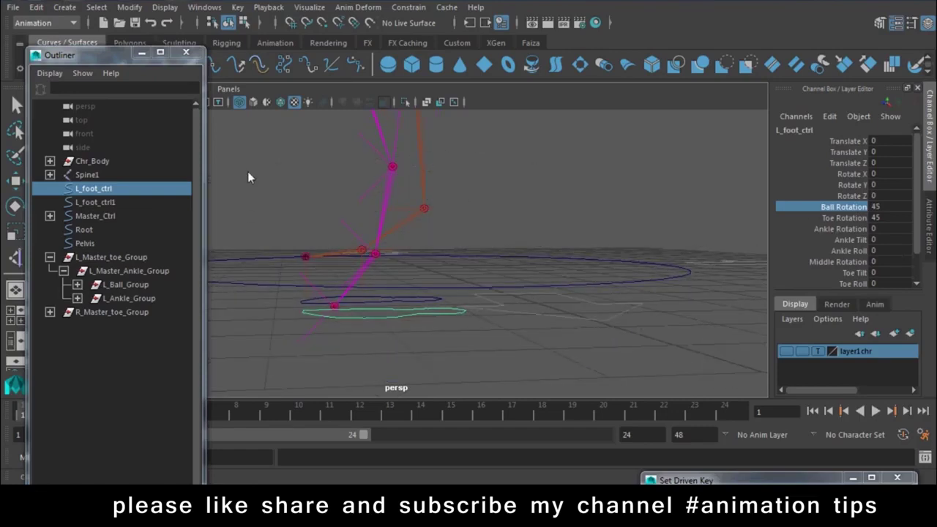
pyautogui.click(843, 218)
pyautogui.moveTo(843, 218)
pyautogui.mouseDown(button='middle')
pyautogui.moveTo(340, 237)
pyautogui.moveTo(815, 306)
pyautogui.mouseUp(button='middle')
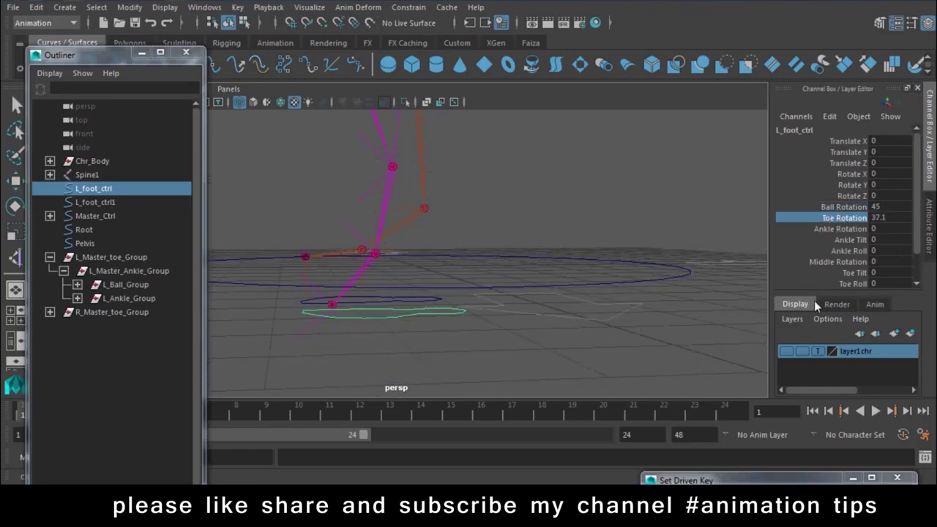
pyautogui.click(843, 208)
pyautogui.moveTo(574, 264); pyautogui.dragTo(308, 240, button='middle')
pyautogui.hotkey('ctrl', 'z')
# Step: Reset Ball and Toe Rotation to 0 and restore the Set Driven Key window
pyautogui.click(886, 218)
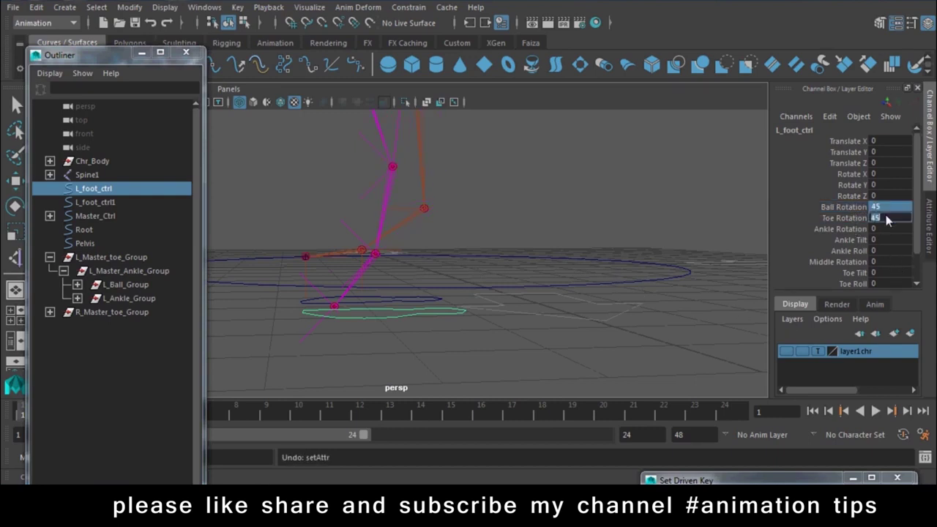
pyautogui.write('0')
pyautogui.press('Return')
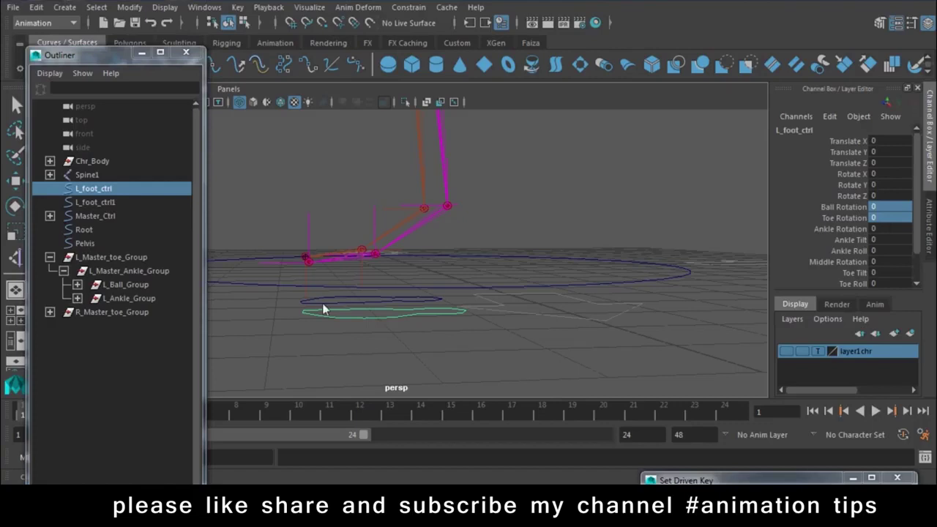
pyautogui.press('w')
pyautogui.keyDown('alt'); pyautogui.moveTo(315, 267); pyautogui.dragTo(439, 308); pyautogui.keyUp('alt')
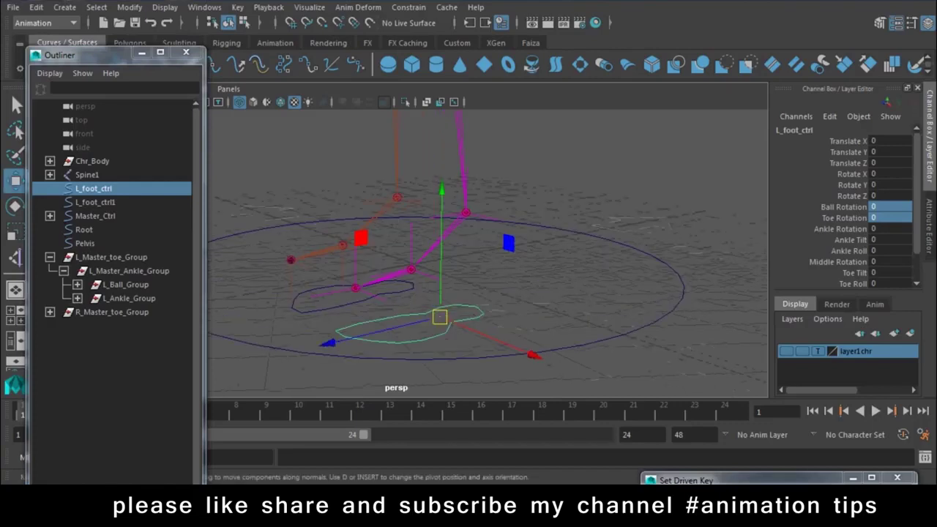
pyautogui.click(872, 477)
pyautogui.moveTo(774, 258); pyautogui.dragTo(751, 114)
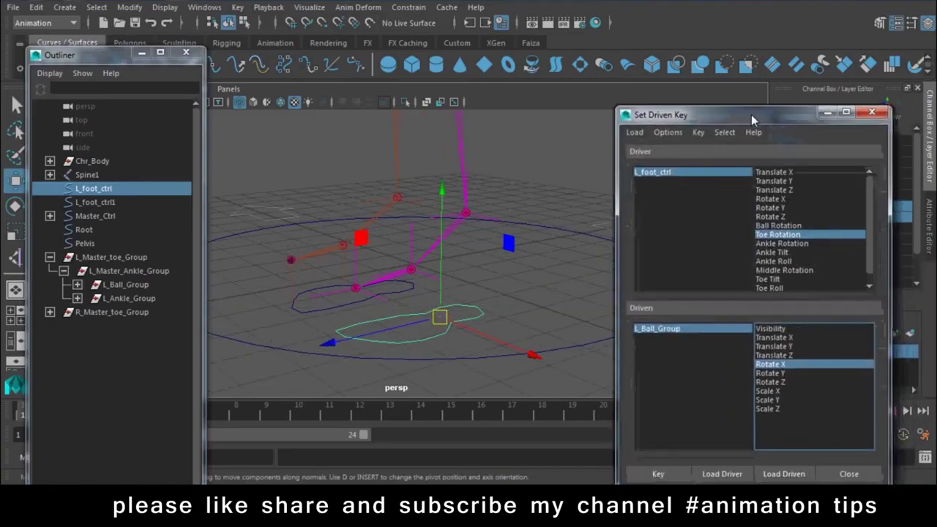
# Step: Choose Ankle Rotation as the driving attribute and select L_Master_Ankle_Group
pyautogui.scroll(-1, 787, 241)
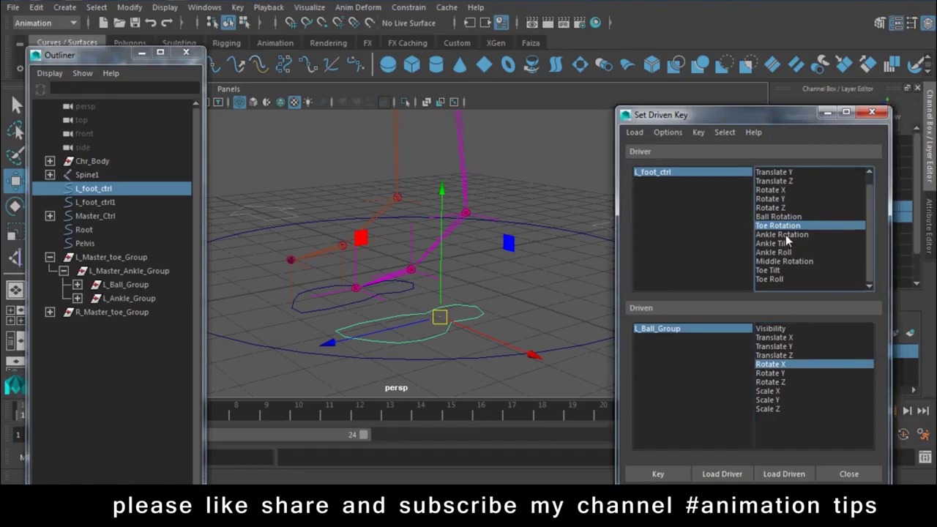
pyautogui.click(785, 236)
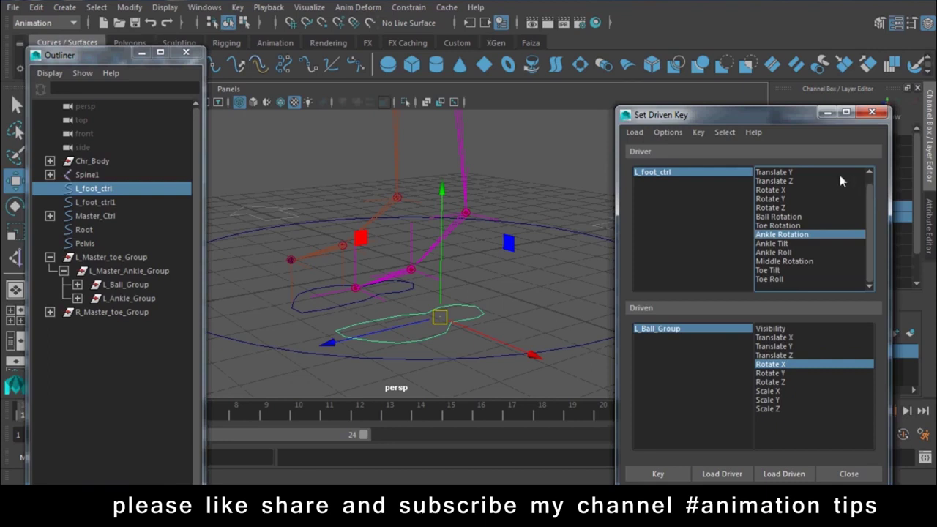
pyautogui.moveTo(718, 115); pyautogui.dragTo(777, 395)
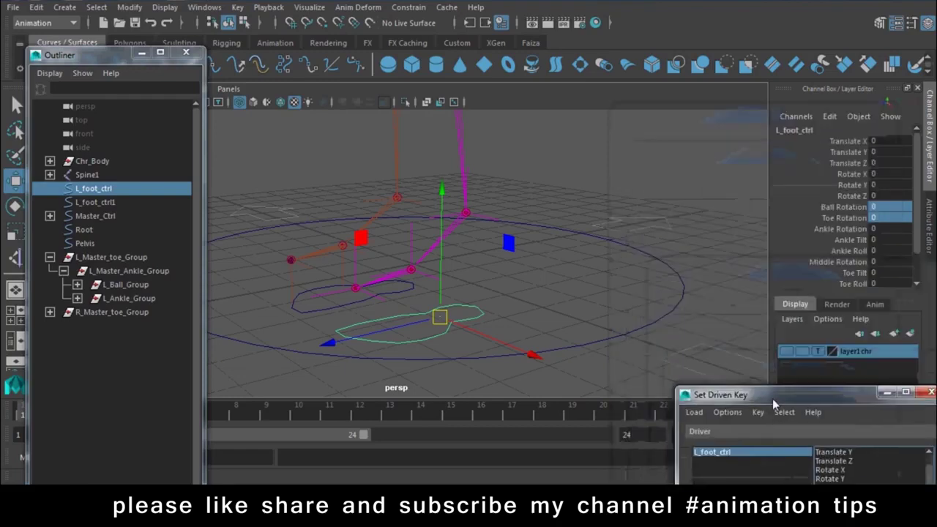
pyautogui.click(129, 271)
pyautogui.moveTo(396, 292)
pyautogui.keyDown('alt'); pyautogui.mouseDown()
pyautogui.moveTo(446, 283)
pyautogui.moveTo(505, 249)
pyautogui.mouseUp(); pyautogui.keyUp('alt')
# Step: Trial-rotate L_Master_Ankle_Group around Y and X, undoing both rotations
pyautogui.press('e')
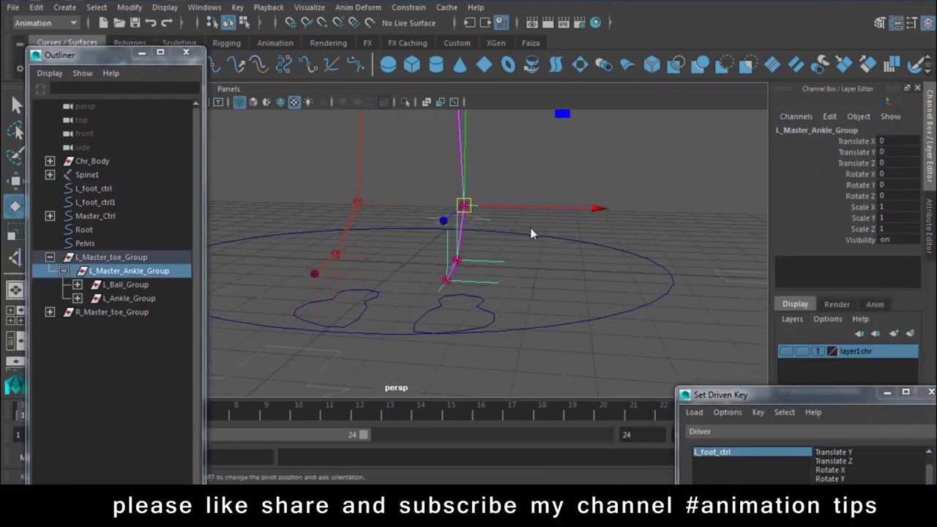
pyautogui.moveTo(442, 214)
pyautogui.mouseDown()
pyautogui.moveTo(518, 219)
pyautogui.moveTo(639, 267)
pyautogui.mouseUp()
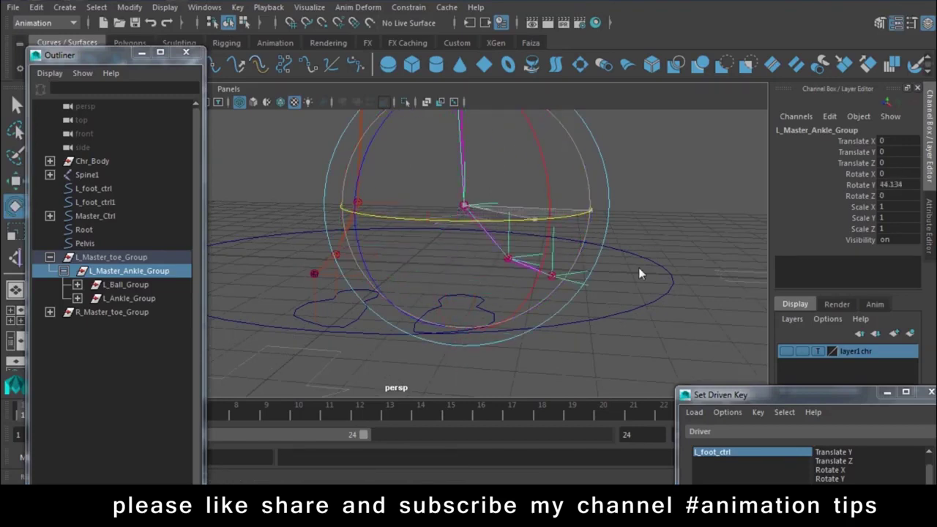
pyautogui.hotkey('ctrl', 'z')
pyautogui.moveTo(585, 164); pyautogui.dragTo(561, 106)
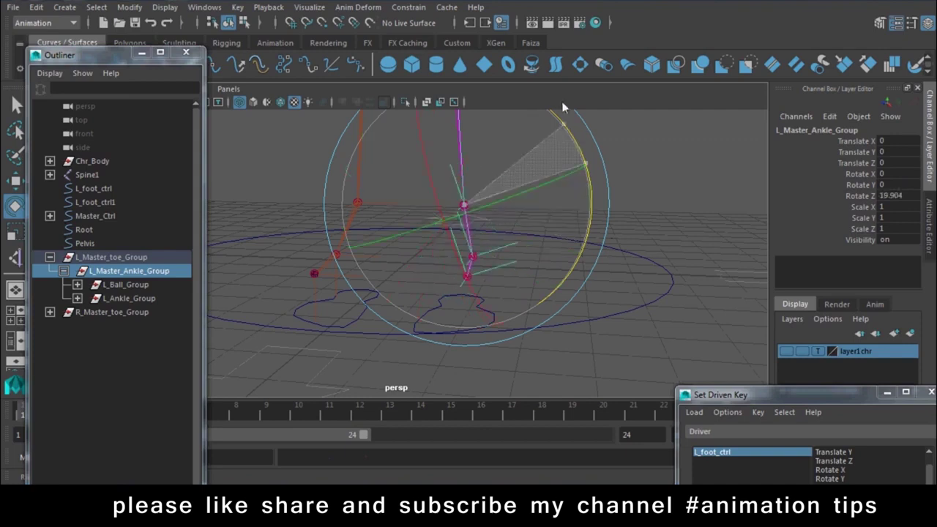
pyautogui.hotkey('ctrl', 'z')
pyautogui.moveTo(805, 395); pyautogui.dragTo(782, 63)
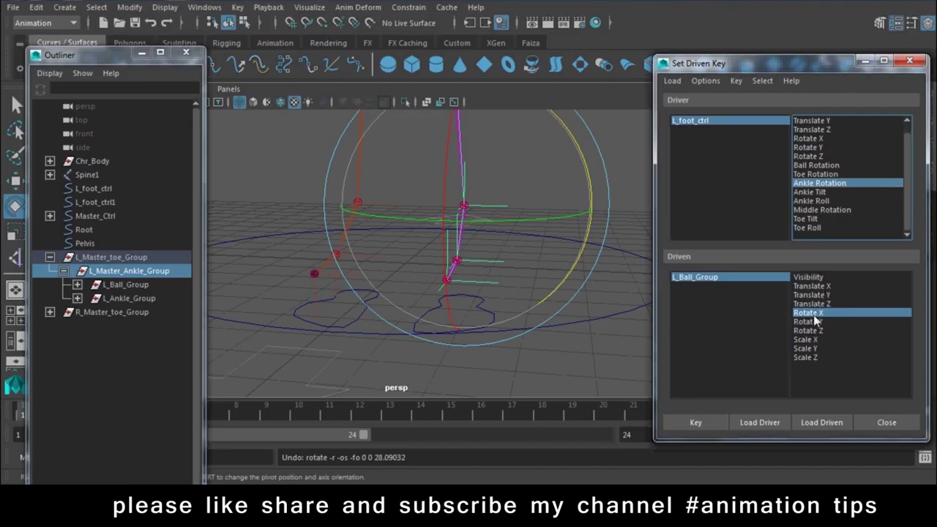
# Step: Load L_Master_Ankle_Group Rotate X as driven, L_foot_ctrl Ankle Rotation as driver, and key 0→0
pyautogui.click(762, 429)
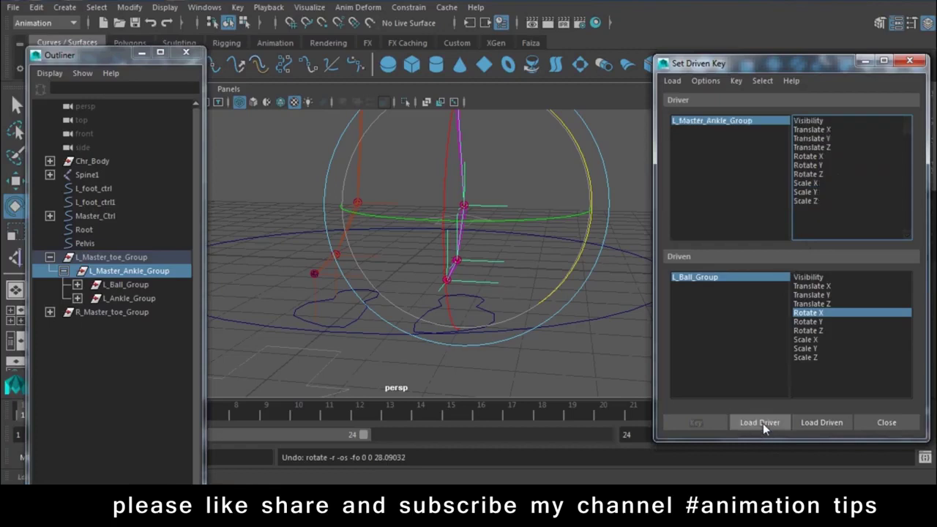
pyautogui.click(835, 424)
pyautogui.click(818, 314)
pyautogui.click(505, 333)
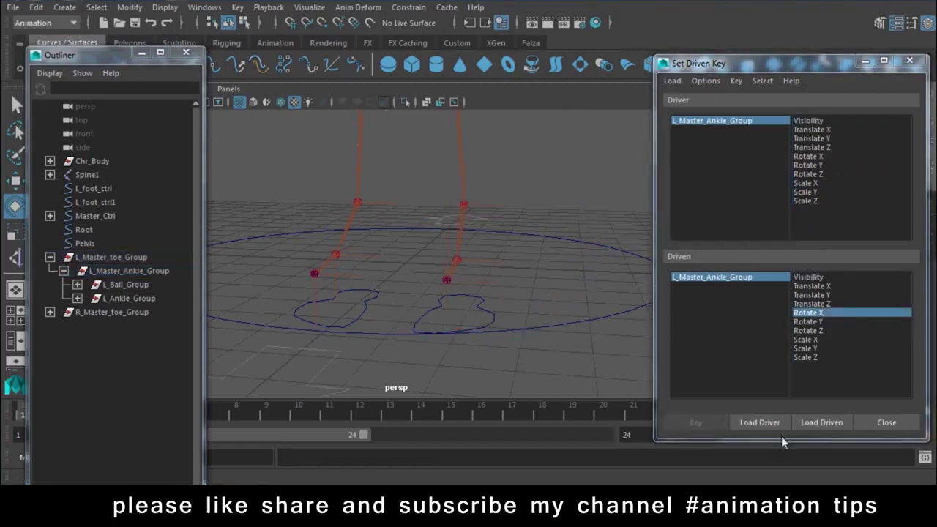
pyautogui.click(485, 315)
pyautogui.click(761, 422)
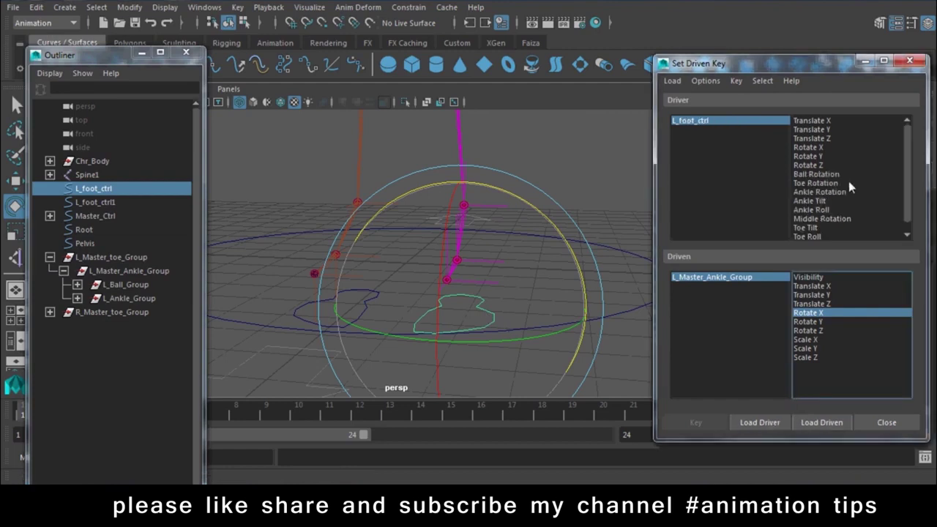
pyautogui.click(830, 192)
pyautogui.click(696, 423)
# Step: Set Ankle Rotation to 45 and the ankle group's Rotate X to 45, then key them
pyautogui.moveTo(721, 64); pyautogui.dragTo(810, 286)
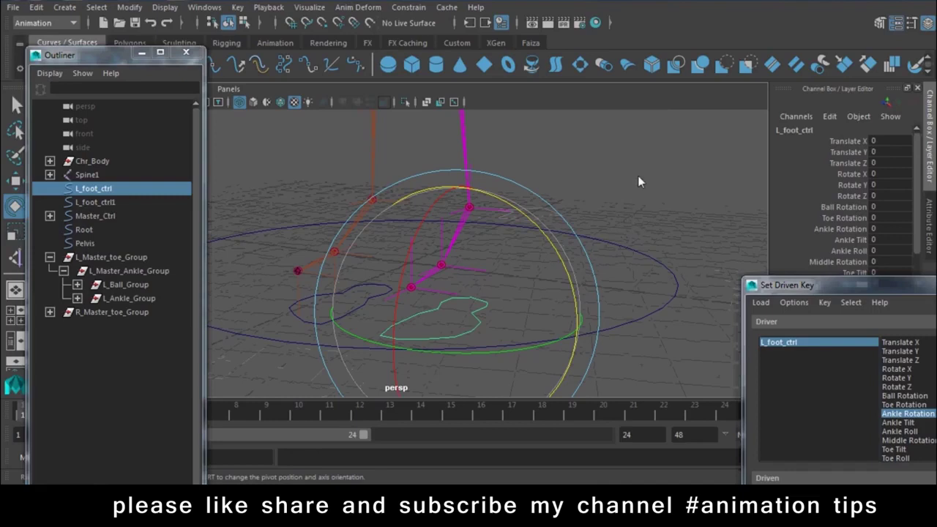
pyautogui.click(868, 231)
pyautogui.write('45')
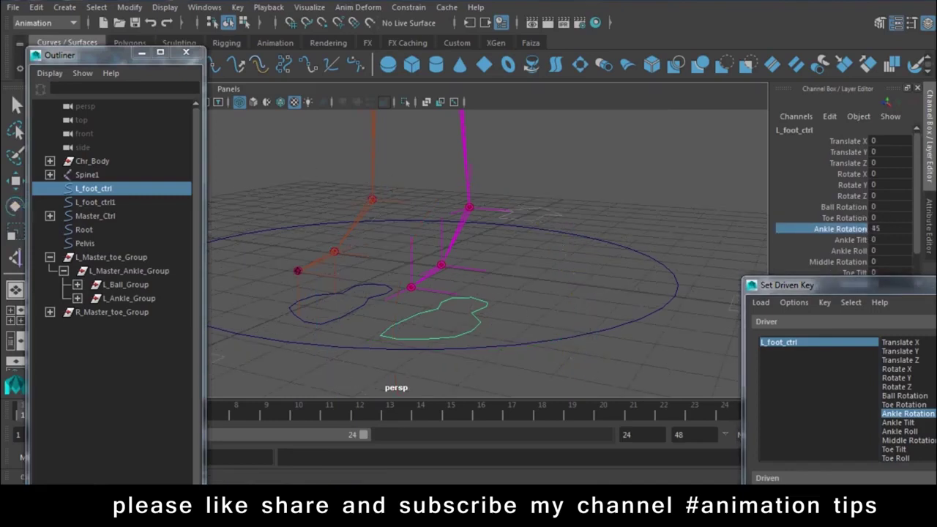
pyautogui.click(130, 271)
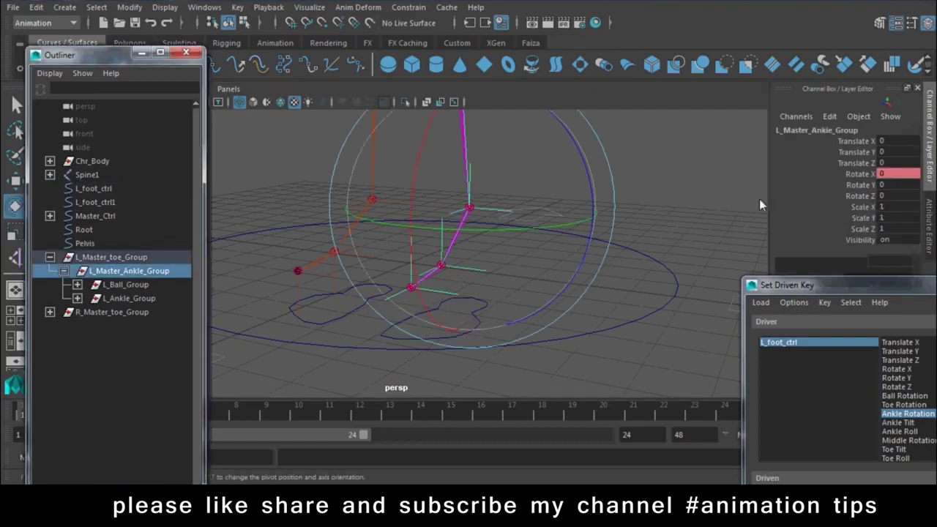
pyautogui.moveTo(528, 260); pyautogui.dragTo(557, 260, button='middle')
pyautogui.doubleClick(897, 174)
pyautogui.write('45')
pyautogui.press('Return')
pyautogui.moveTo(628, 262)
pyautogui.keyDown('alt'); pyautogui.mouseDown()
pyautogui.moveTo(502, 243)
pyautogui.moveTo(724, 255)
pyautogui.mouseUp(); pyautogui.keyUp('alt')
pyautogui.moveTo(791, 290)
pyautogui.mouseDown()
pyautogui.moveTo(773, 55)
pyautogui.moveTo(835, 396)
pyautogui.mouseUp()
pyautogui.click(756, 412)
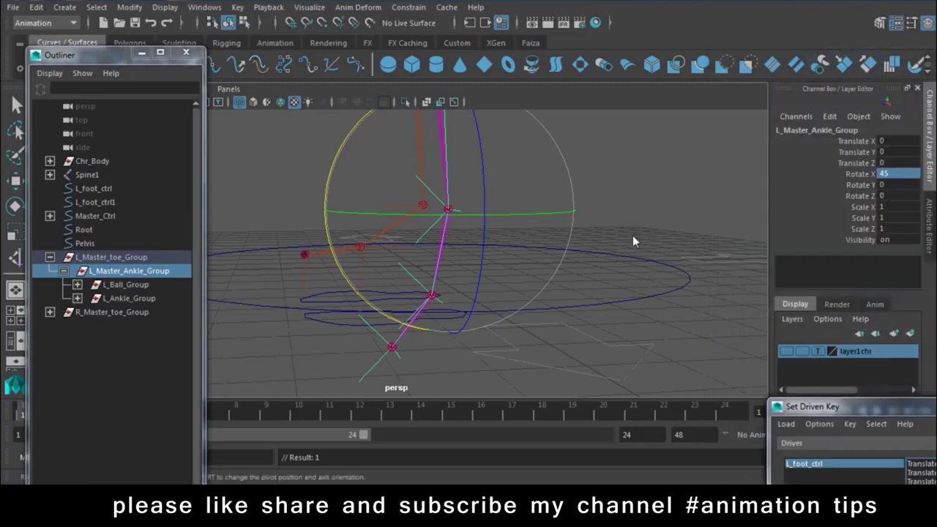
# Step: Key L_foot_ctrl's Ankle Rotation -45 to L_Master_Ankle_Group's Rotate X -45
pyautogui.click(498, 330)
pyautogui.click(447, 317)
pyautogui.click(895, 228)
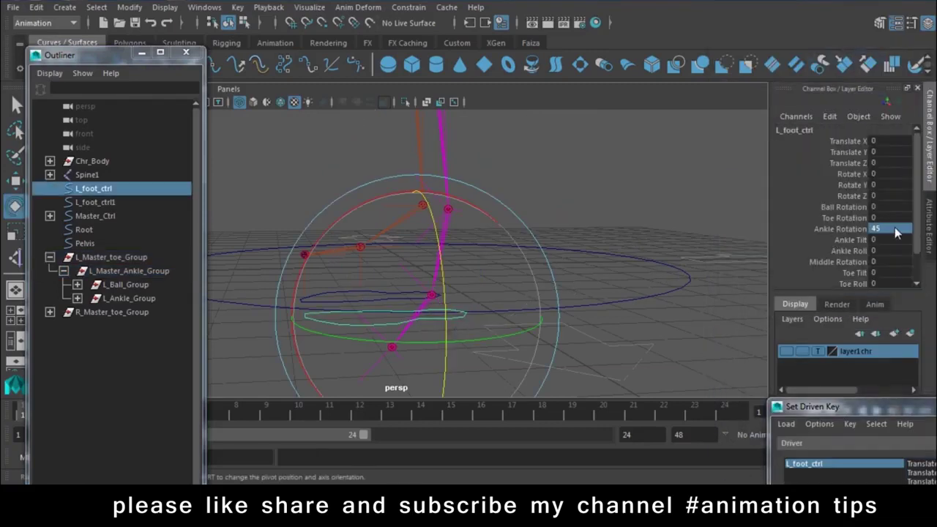
pyautogui.write('5')
pyautogui.press('Return')
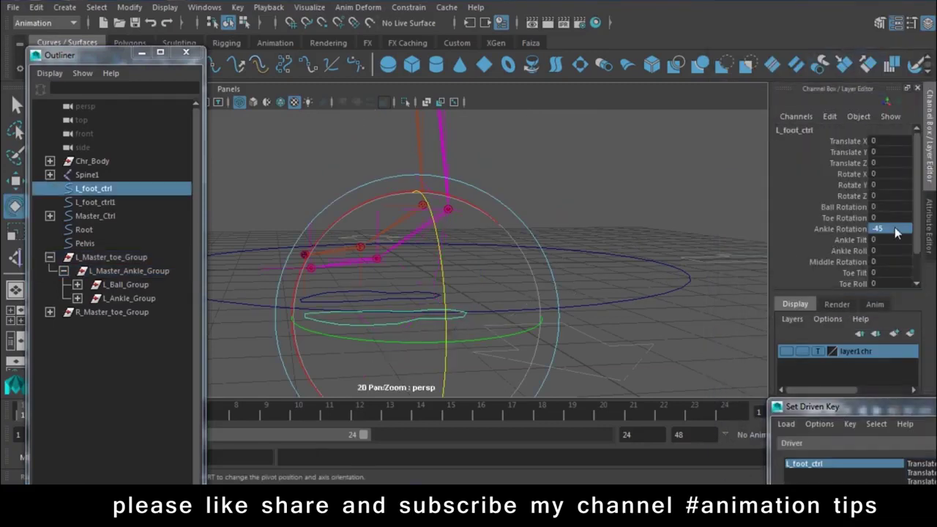
pyautogui.click(139, 270)
pyautogui.click(887, 175)
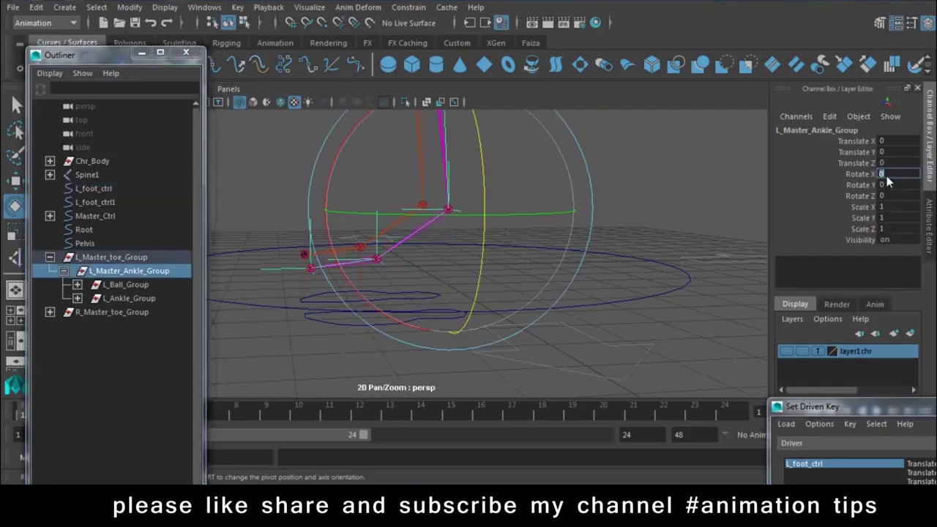
pyautogui.write('-45')
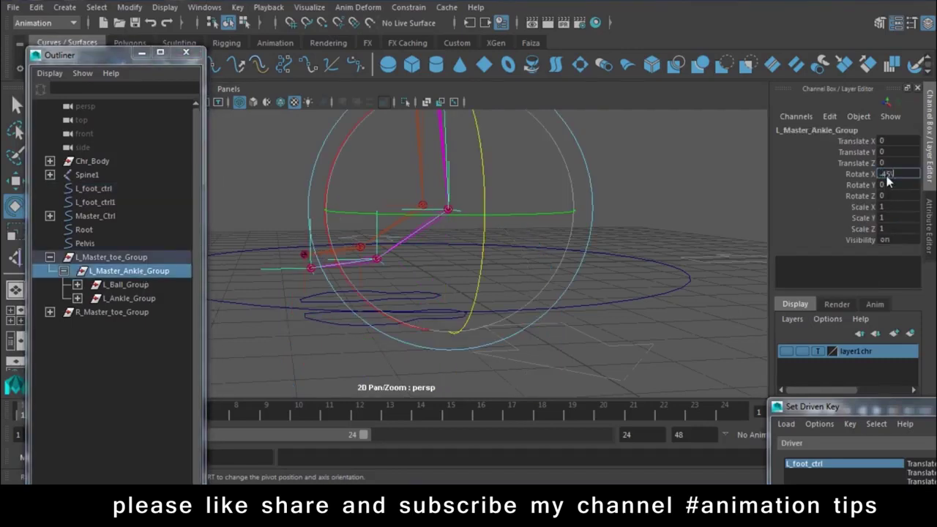
pyautogui.press('Return')
pyautogui.moveTo(842, 407)
pyautogui.mouseDown()
pyautogui.moveTo(842, 90)
pyautogui.moveTo(817, 360)
pyautogui.mouseUp()
pyautogui.click(792, 448)
# Step: Sweep Ankle Rotation to test the ankle, then reset it to 0
pyautogui.click(685, 180)
pyautogui.click(454, 317)
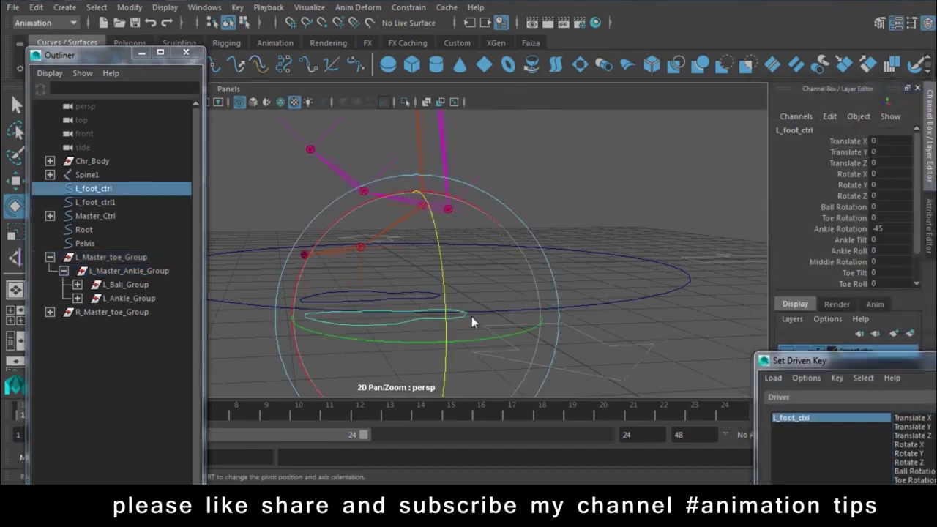
pyautogui.click(840, 230)
pyautogui.moveTo(741, 336)
pyautogui.mouseDown(button='middle')
pyautogui.moveTo(305, 285)
pyautogui.moveTo(818, 362)
pyautogui.mouseUp(button='middle')
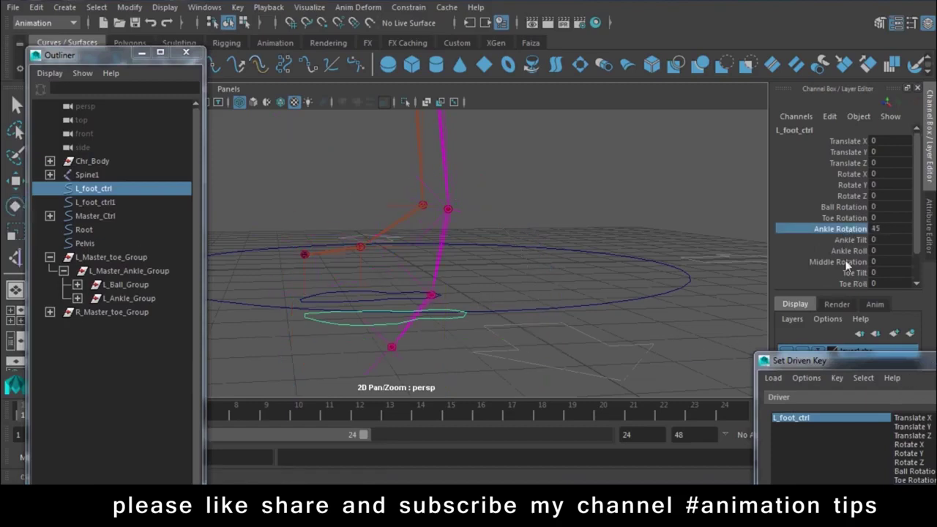
pyautogui.click(887, 231)
pyautogui.press('Return')
pyautogui.moveTo(811, 369); pyautogui.dragTo(720, 410)
pyautogui.scroll(-1, 840, 208)
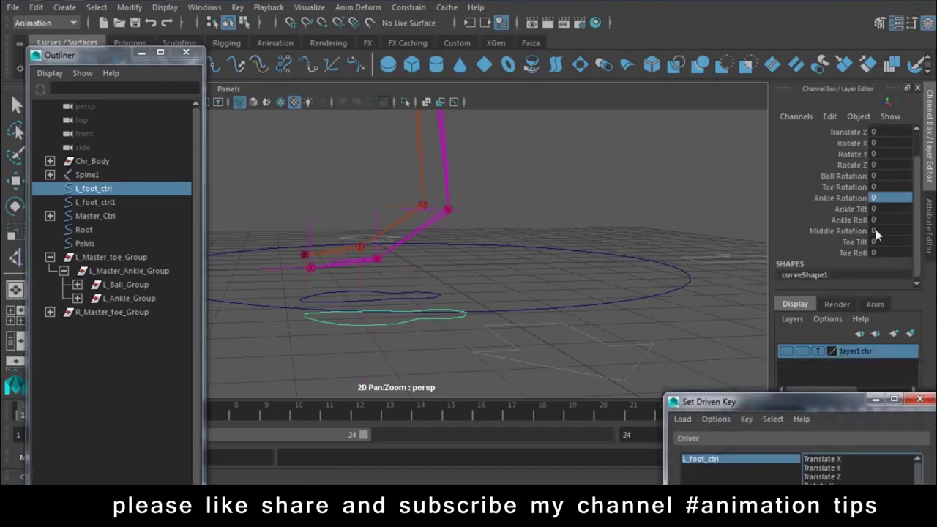
# Step: Rename L_foot_ctrl's Toe_Roll attribute to middle_Toe_Roll in Edit Attribute
pyautogui.click(834, 188)
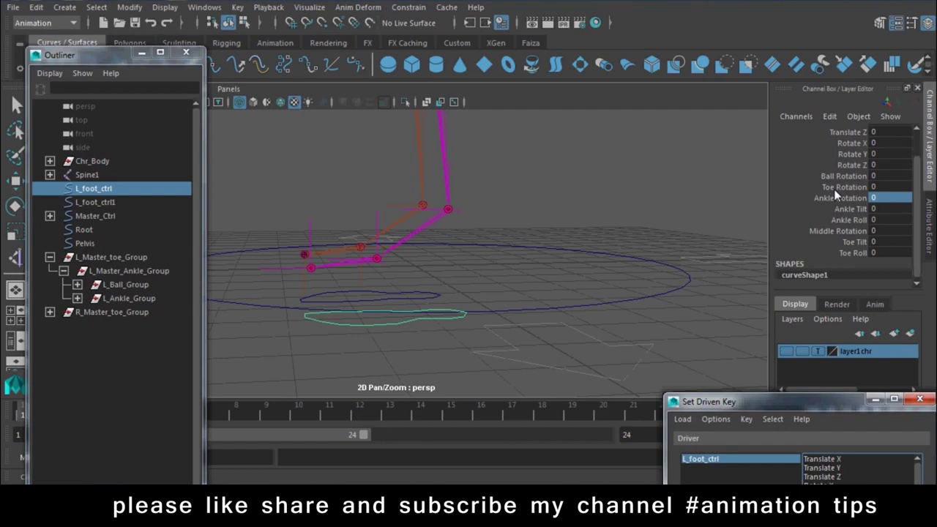
pyautogui.click(827, 116)
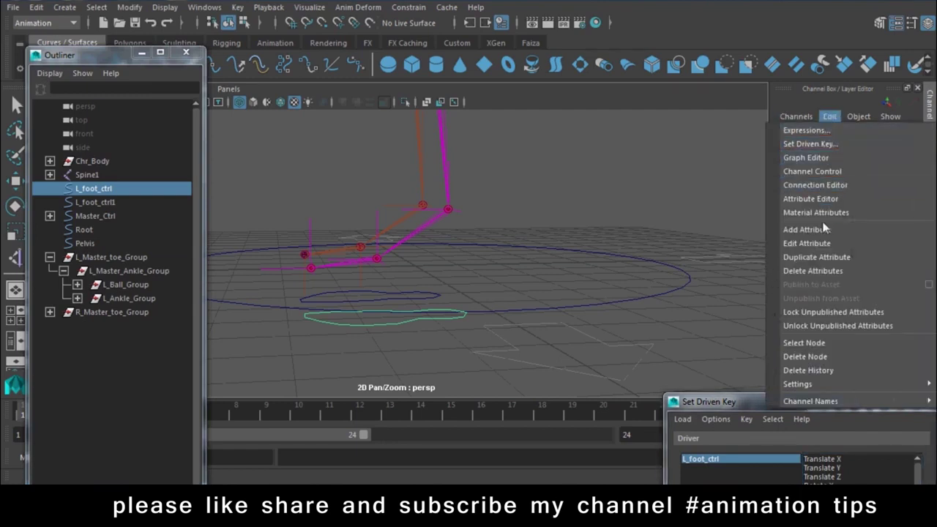
pyautogui.click(813, 244)
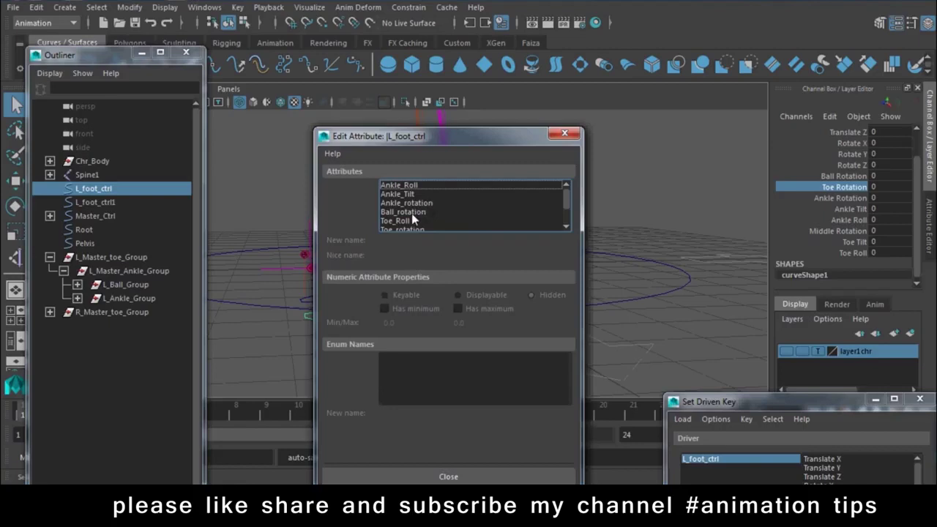
pyautogui.click(409, 220)
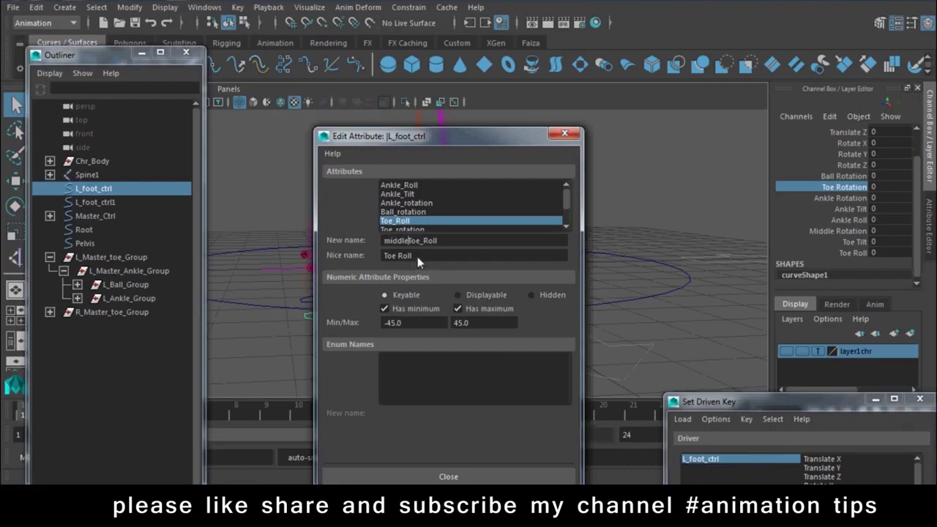
pyautogui.write('_')
pyautogui.press('Return')
pyautogui.click(390, 475)
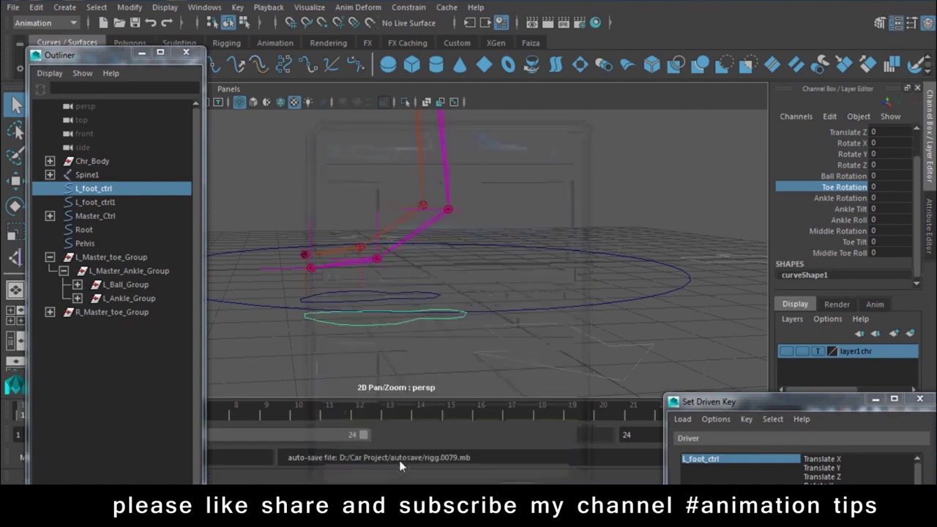
# Step: Reopen Edit Attribute to inspect the Toe_rotation attribute, then close it unchanged
pyautogui.click(833, 117)
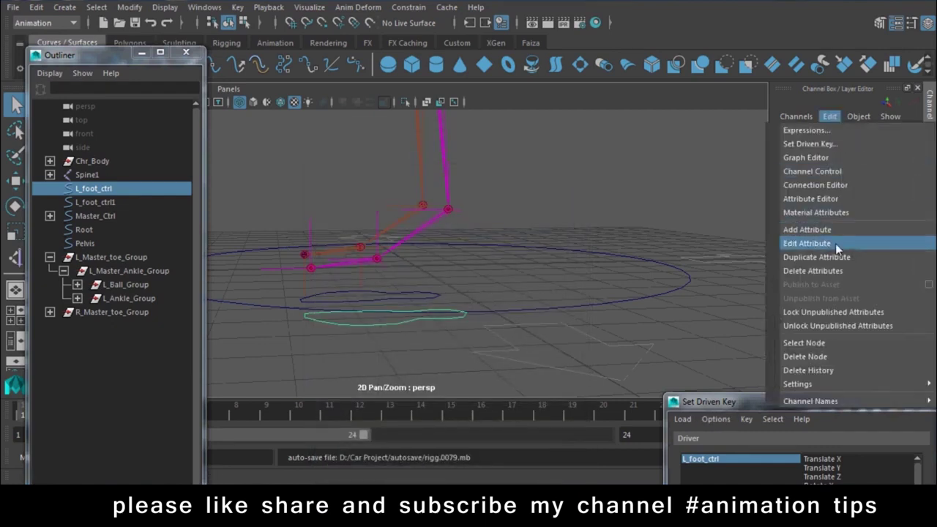
pyautogui.click(835, 243)
pyautogui.click(399, 212)
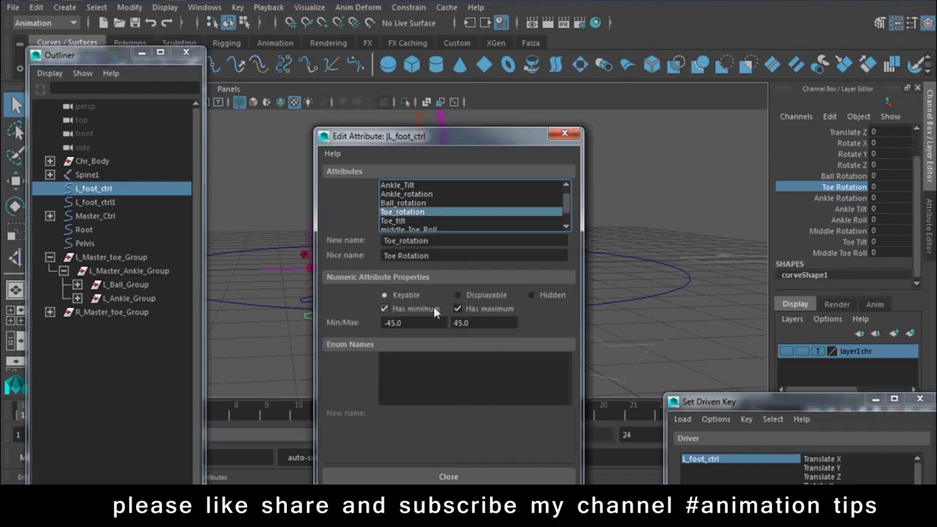
pyautogui.doubleClick(414, 241)
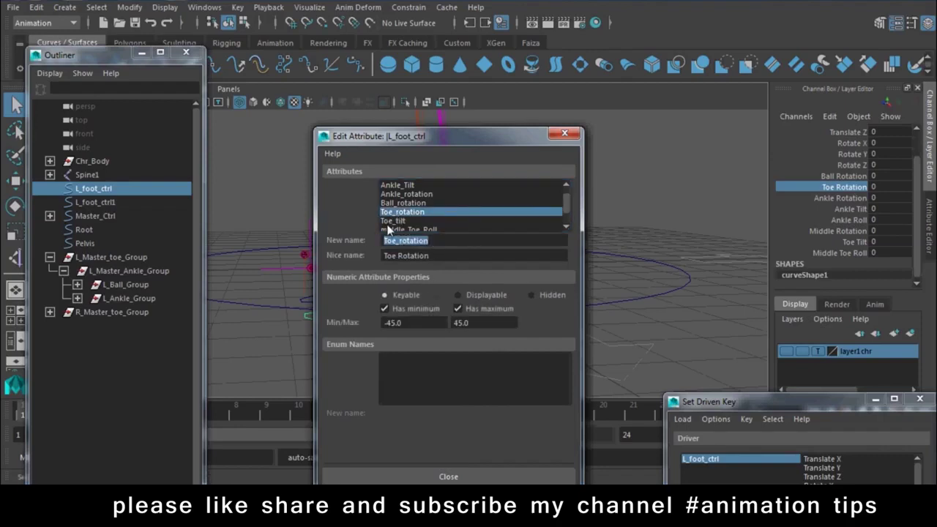
pyautogui.moveTo(568, 209); pyautogui.dragTo(568, 204)
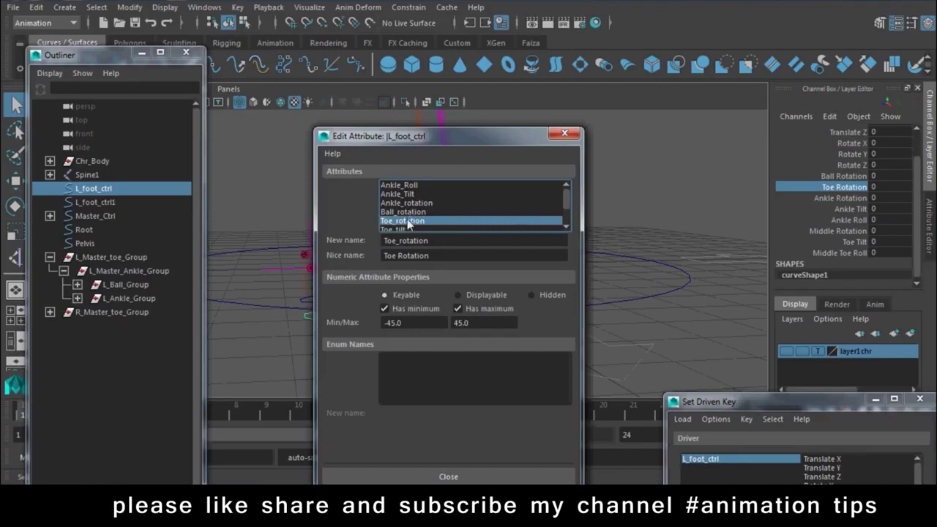
pyautogui.scroll(-1, 419, 209)
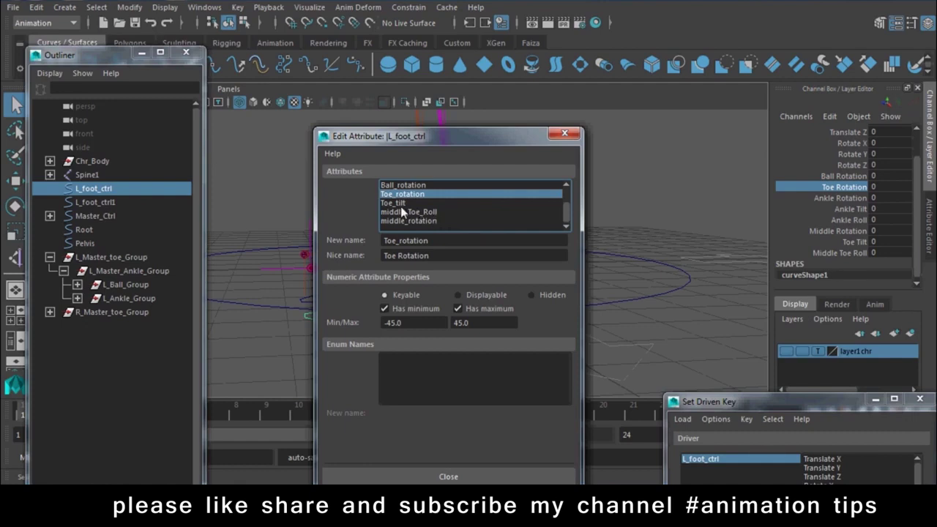
pyautogui.moveTo(411, 140)
pyautogui.mouseDown()
pyautogui.moveTo(525, 140)
pyautogui.moveTo(544, 118)
pyautogui.mouseUp()
pyautogui.click(701, 123)
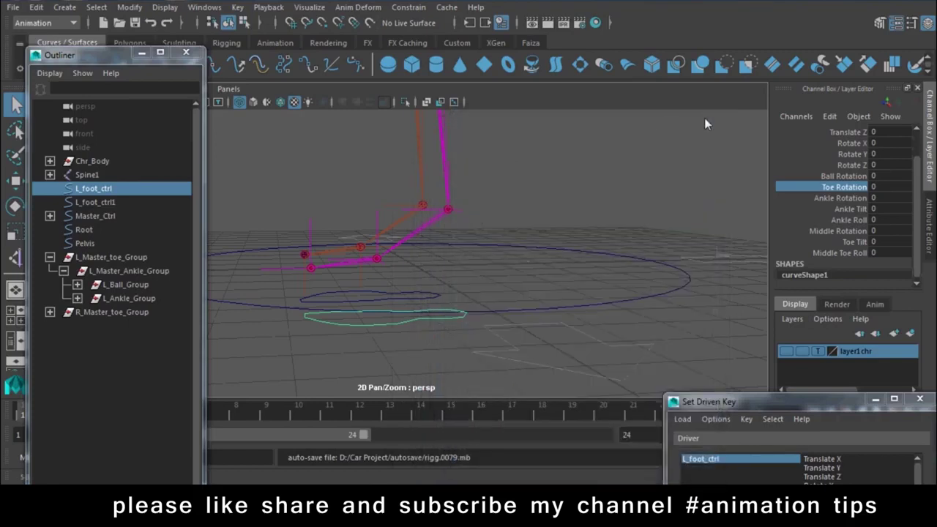
# Step: Rename the Toe_tilt attribute to Mddle_Toe_tilt and close the attribute window
pyautogui.click(829, 117)
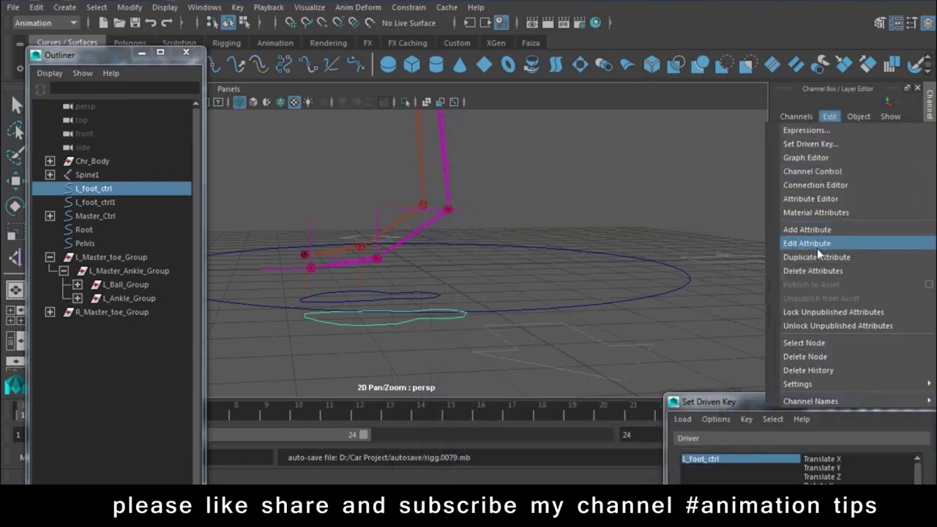
pyautogui.click(817, 249)
pyautogui.moveTo(706, 195); pyautogui.dragTo(707, 168)
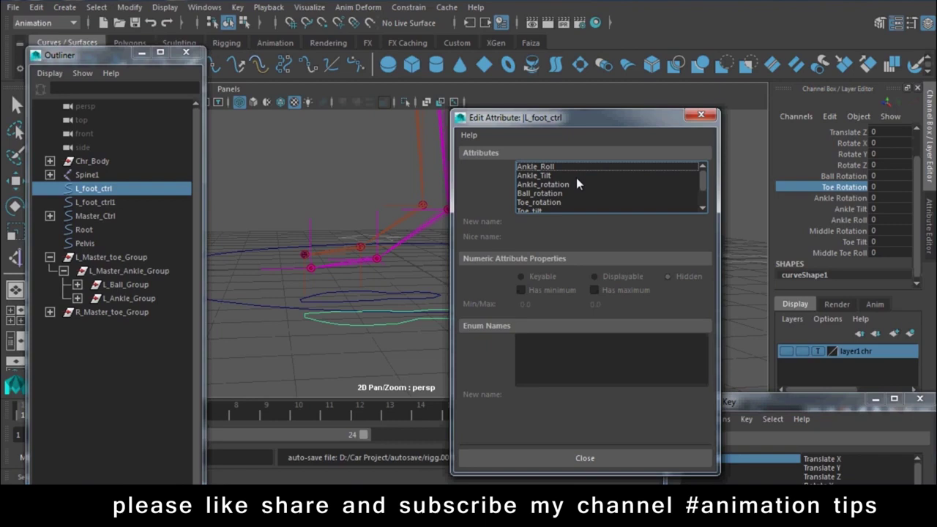
pyautogui.scroll(-1, 576, 178)
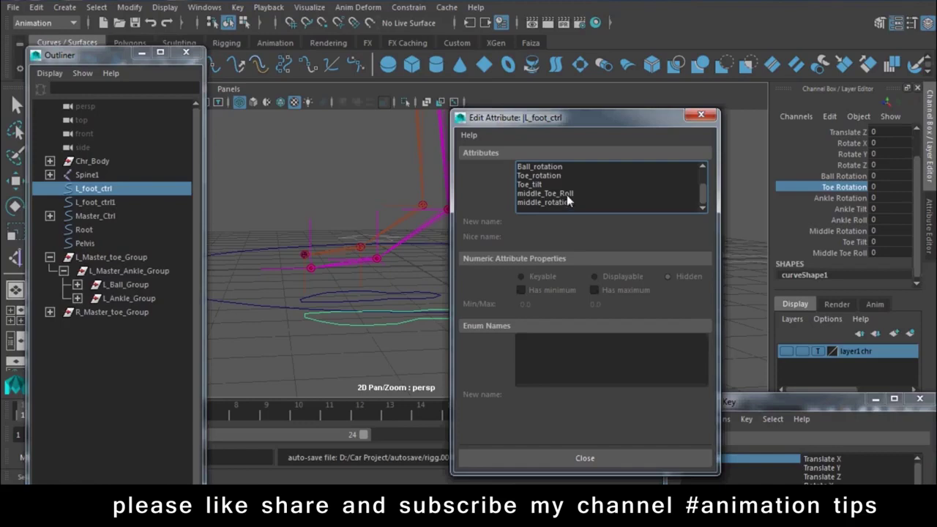
pyautogui.click(542, 184)
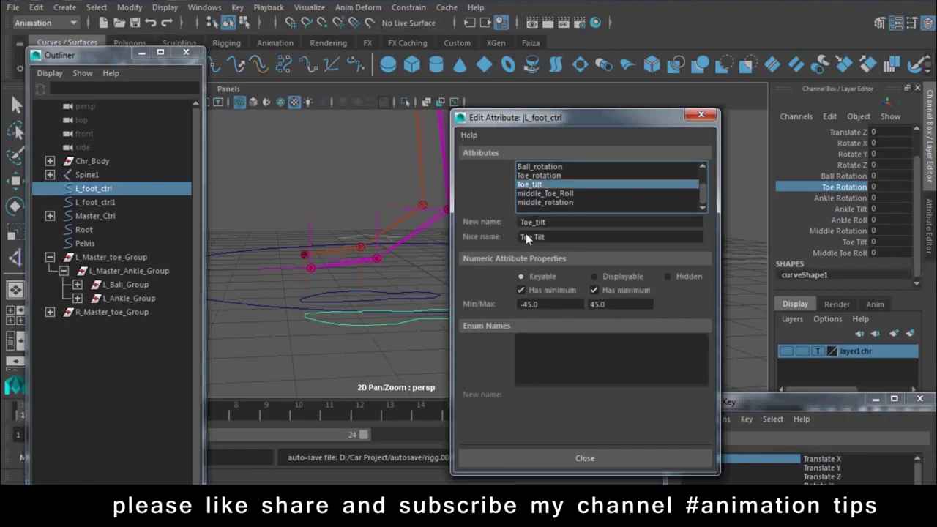
pyautogui.write('M')
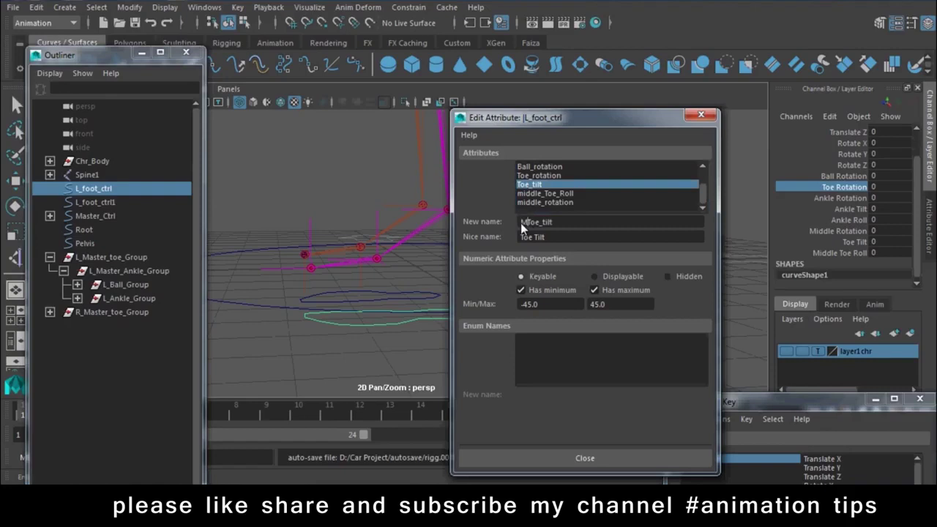
pyautogui.write('ddle')
pyautogui.write('_')
pyautogui.press('Return')
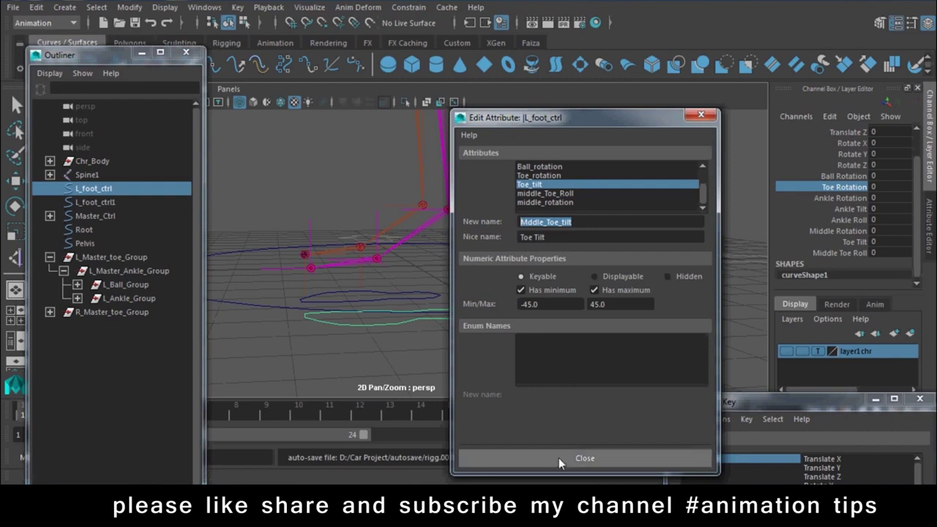
pyautogui.click(572, 245)
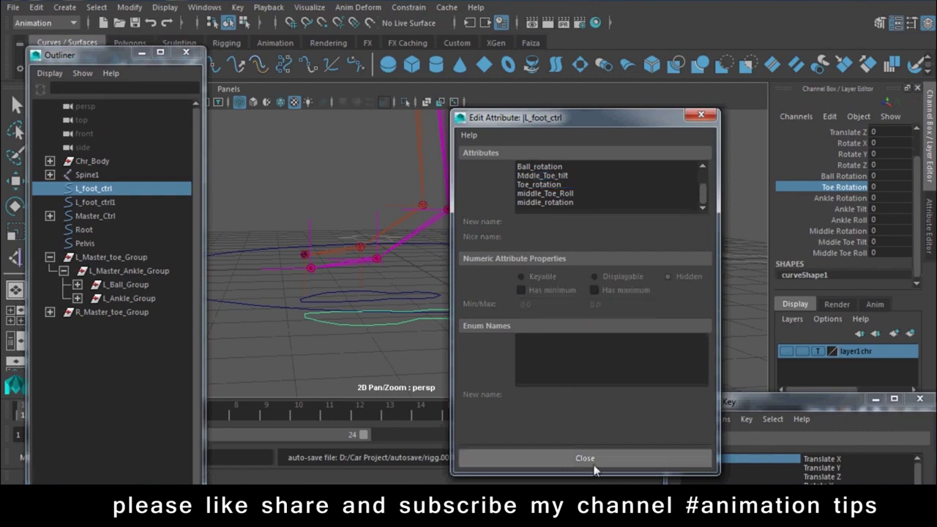
pyautogui.click(586, 459)
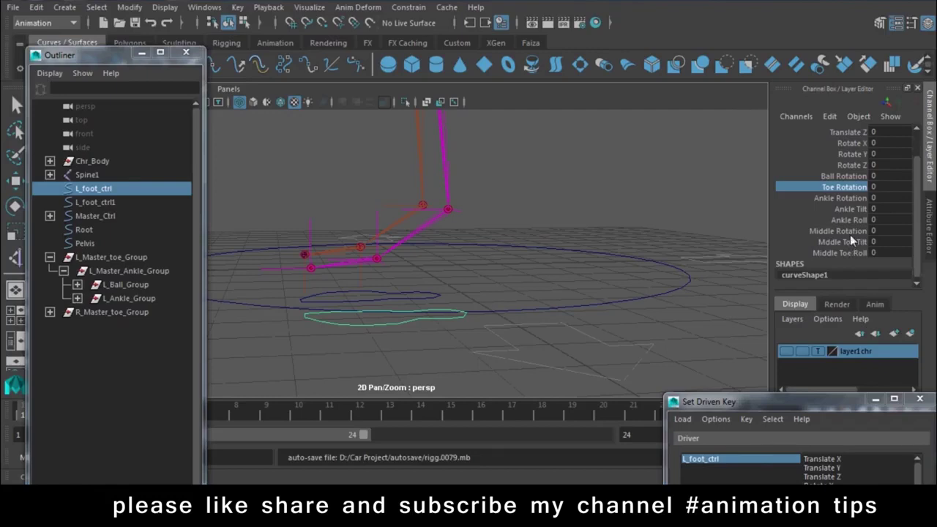
# Step: After undoing a Toe Rotation test, select L_foot_ctrl1 and open the Channel Box Edit menu
pyautogui.moveTo(647, 230); pyautogui.dragTo(674, 230, button='middle')
pyautogui.hotkey('ctrl', 'z')
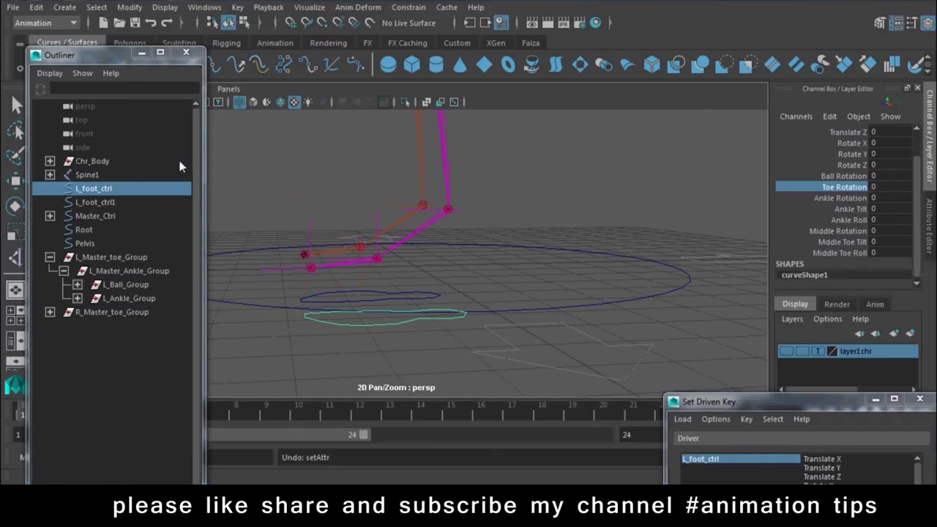
pyautogui.click(398, 296)
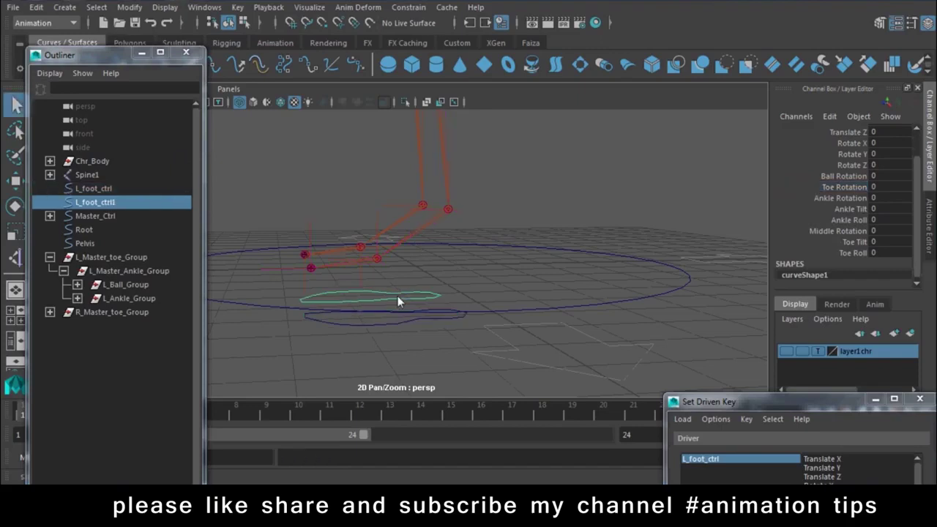
pyautogui.click(845, 242)
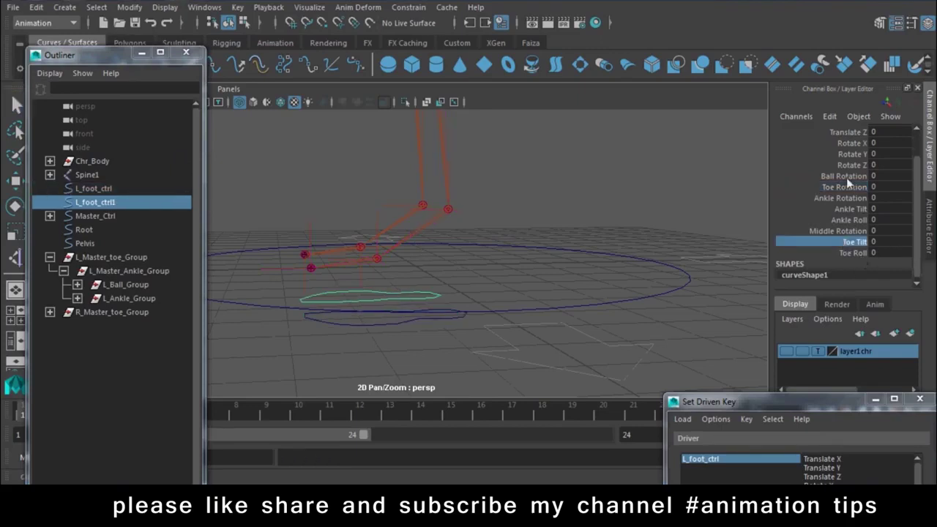
pyautogui.keyDown('alt'); pyautogui.moveTo(382, 291); pyautogui.dragTo(522, 320); pyautogui.keyUp('alt')
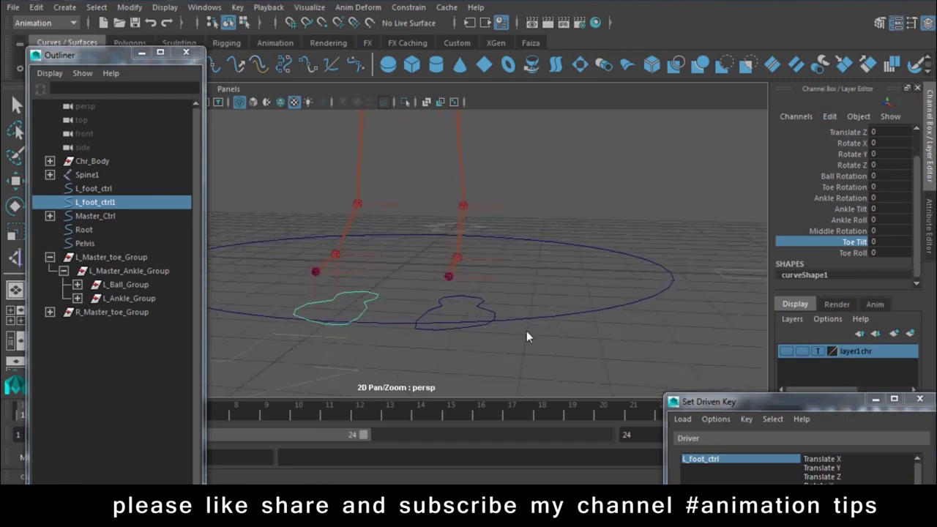
pyautogui.click(489, 317)
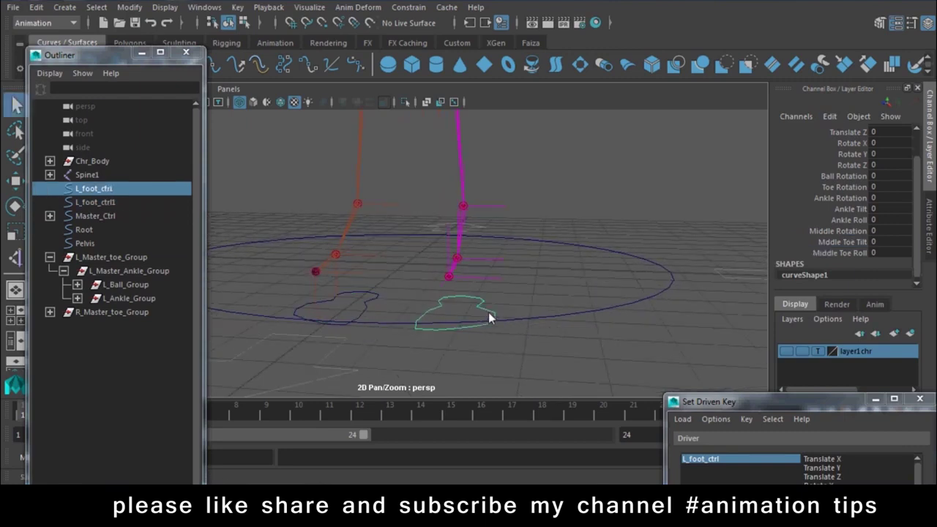
pyautogui.click(368, 305)
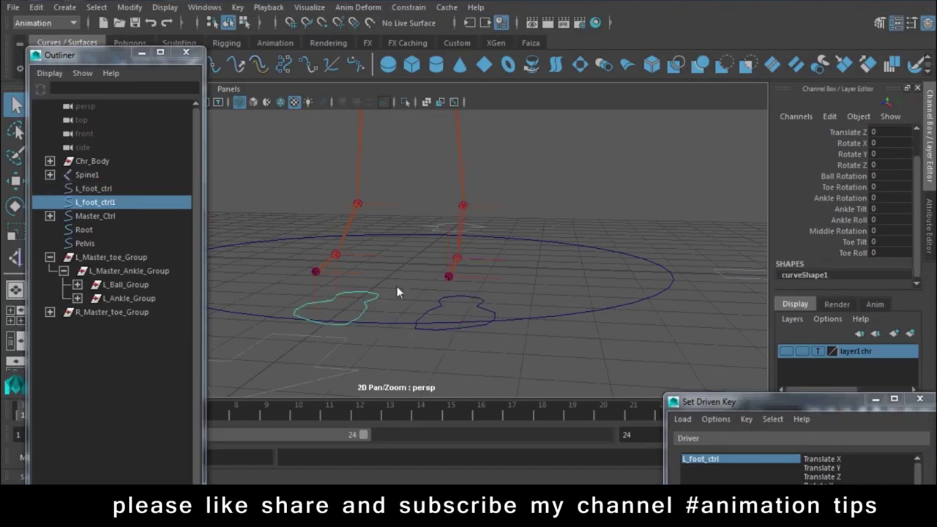
pyautogui.click(831, 118)
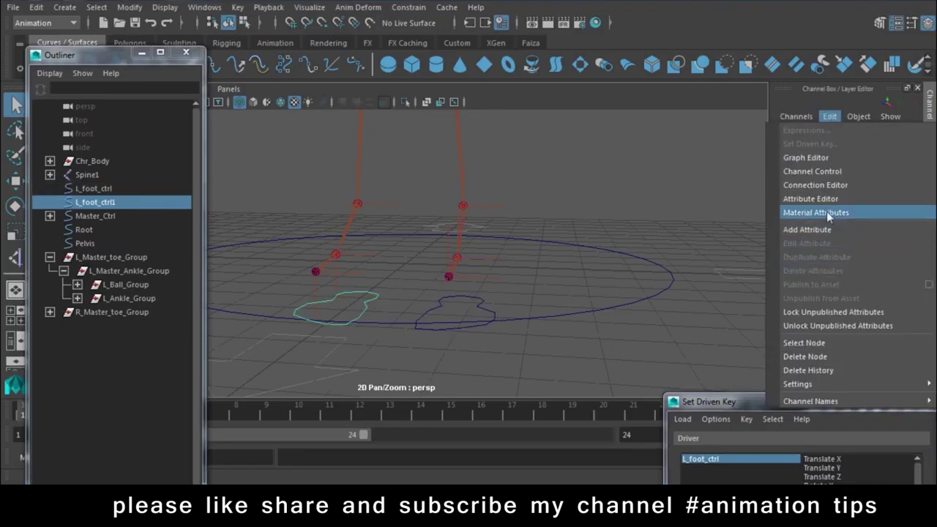
pyautogui.click(709, 262)
pyautogui.click(369, 295)
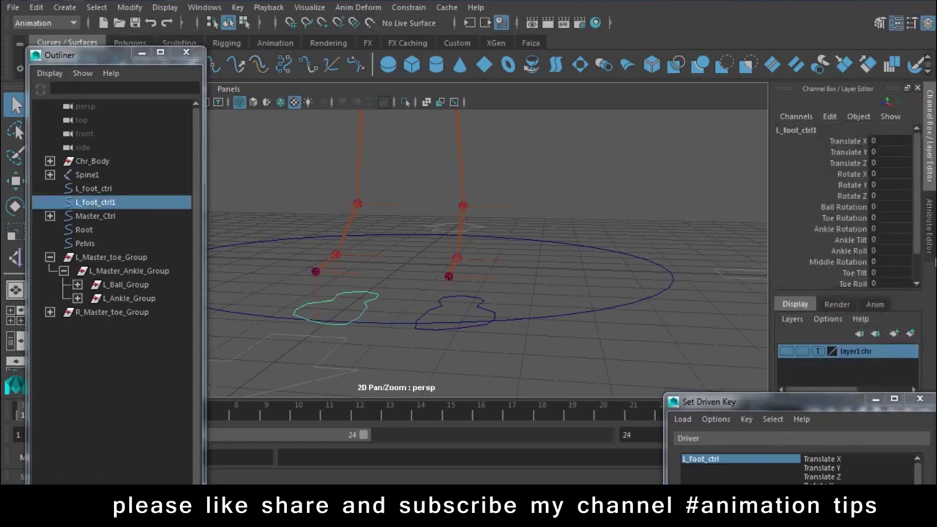
pyautogui.click(829, 117)
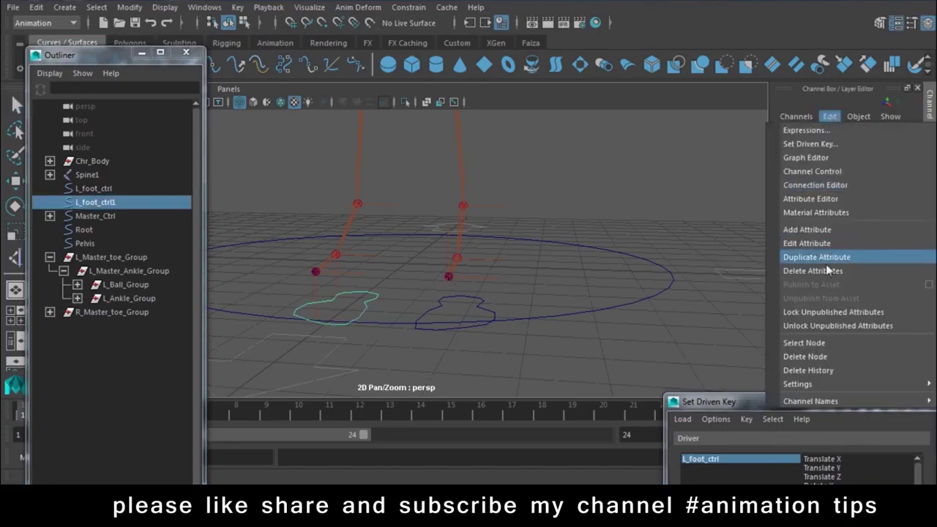
# Step: Rename L_foot_ctrl1's Toe_tilt attribute to Middle_Toe_tilt
pyautogui.click(836, 242)
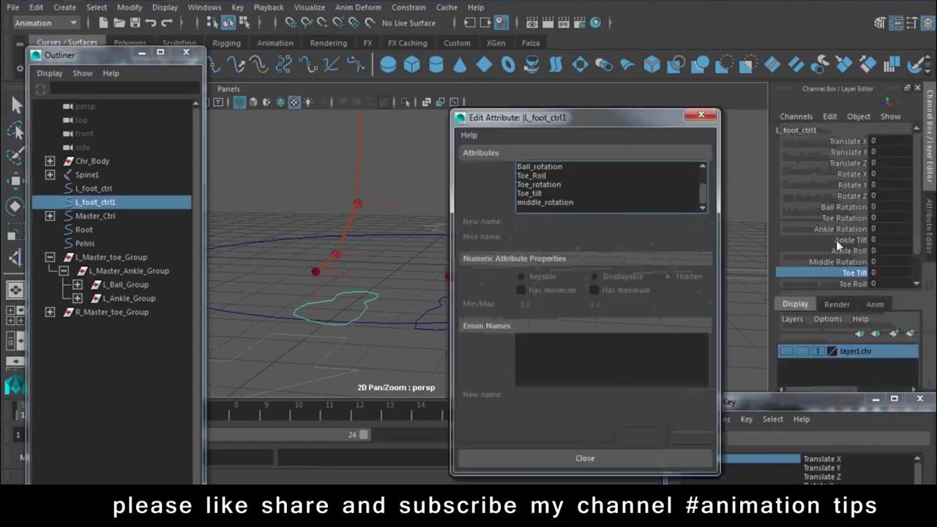
pyautogui.click(534, 194)
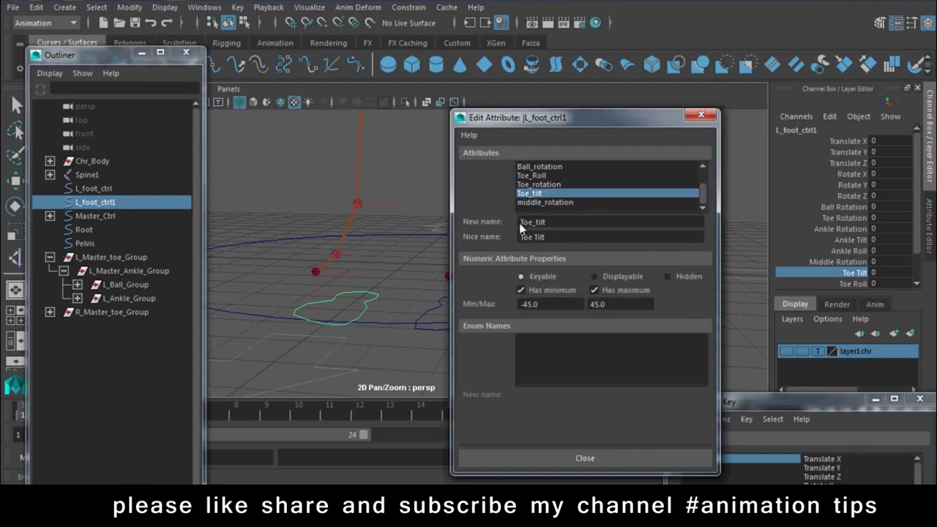
pyautogui.write('Middle_')
pyautogui.press('Return')
# Step: Rename Toe_Roll to MiddleToe_Roll and close the attribute window
pyautogui.click(534, 195)
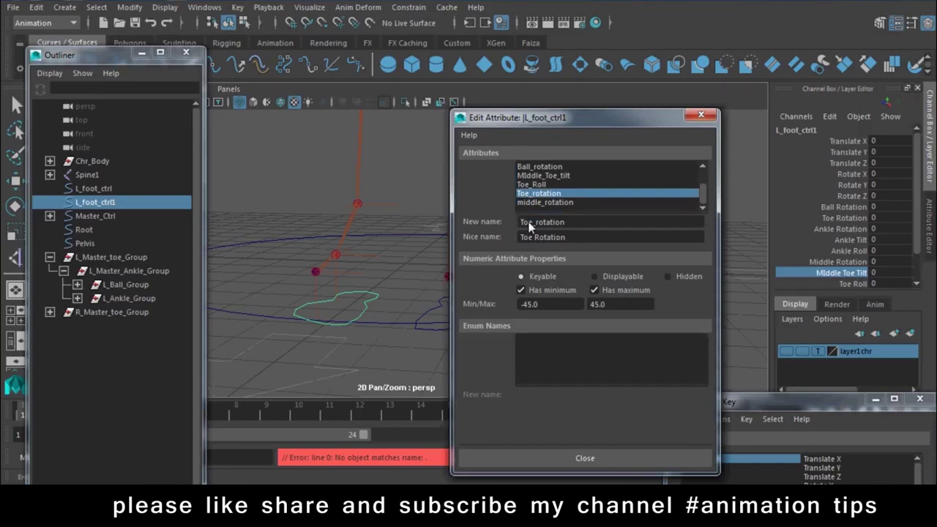
pyautogui.click(534, 184)
pyautogui.click(521, 224)
pyautogui.write('MiddleToe_Roll')
pyautogui.press('Return')
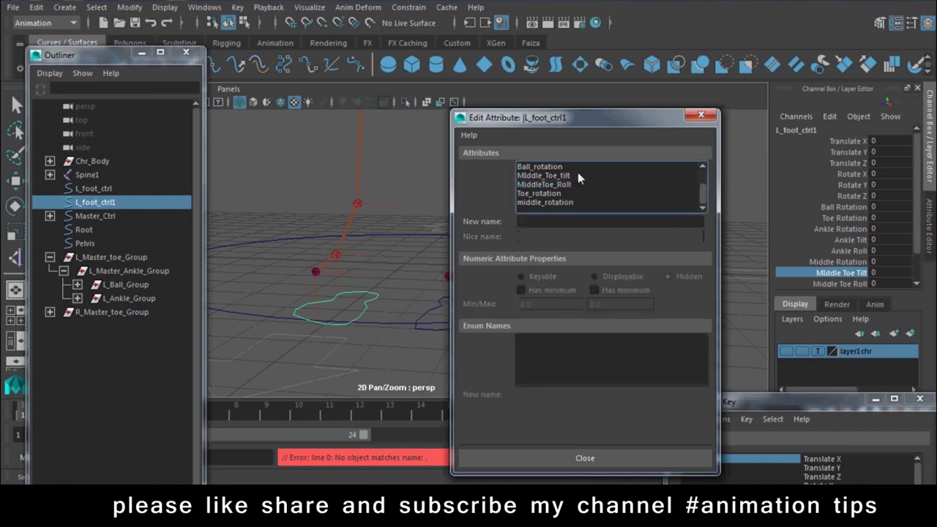
pyautogui.click(701, 115)
# Step: Select L_foot_ctrl and choose Ankle Tilt as the driver attribute
pyautogui.keyDown('alt'); pyautogui.moveTo(494, 303); pyautogui.dragTo(454, 272); pyautogui.keyUp('alt')
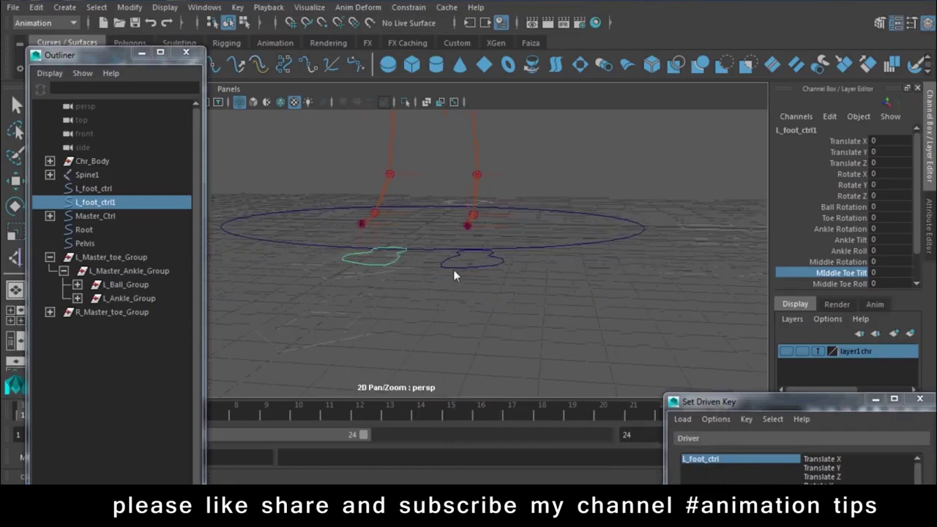
pyautogui.click(454, 272)
pyautogui.keyDown('alt'); pyautogui.moveTo(585, 270); pyautogui.dragTo(899, 249); pyautogui.keyUp('alt')
pyautogui.scroll(-2, 900, 249)
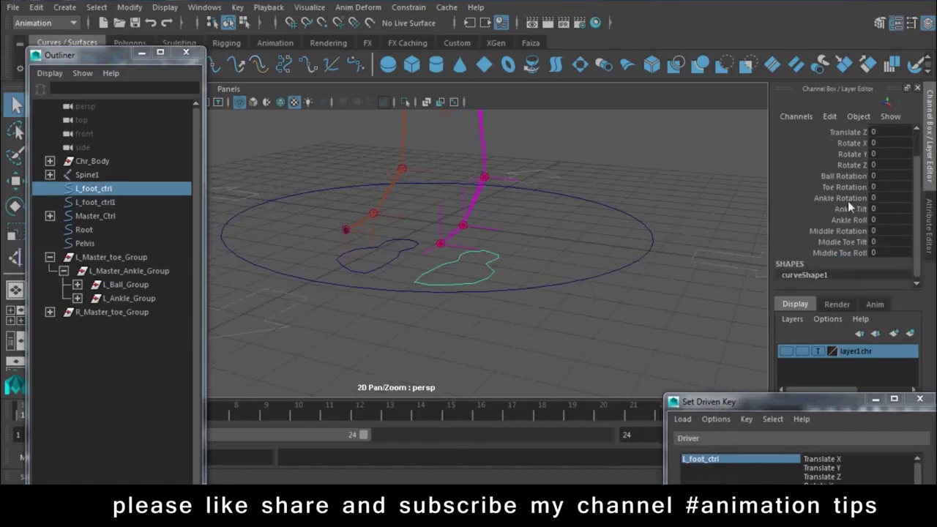
pyautogui.click(848, 199)
pyautogui.moveTo(711, 261); pyautogui.dragTo(342, 218, button='middle')
pyautogui.hotkey('ctrl', 'z')
pyautogui.moveTo(787, 410)
pyautogui.mouseDown()
pyautogui.moveTo(728, 180)
pyautogui.moveTo(648, 114)
pyautogui.mouseUp()
pyautogui.click(697, 246)
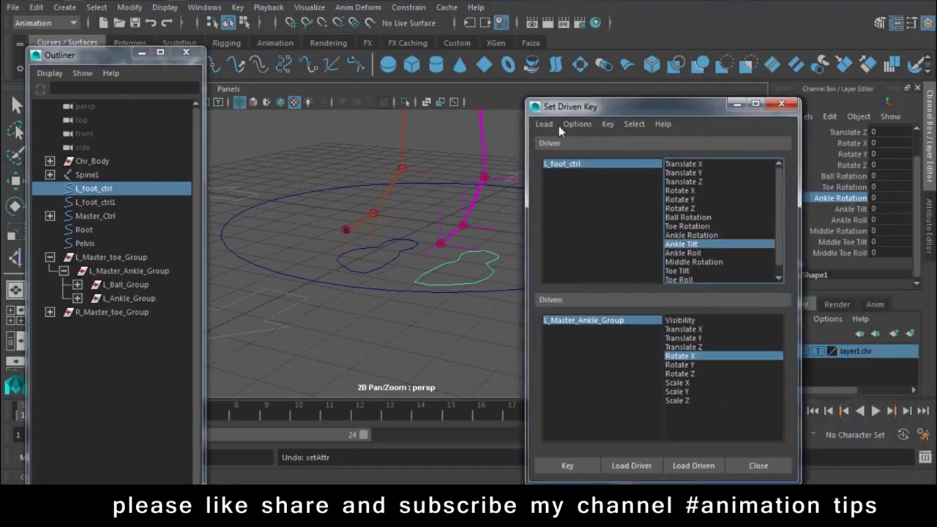
pyautogui.moveTo(569, 105); pyautogui.dragTo(603, 256)
# Step: Select L_Master_Ankle_Group and trial-rotate it around Z, then undo the rotation
pyautogui.click(121, 271)
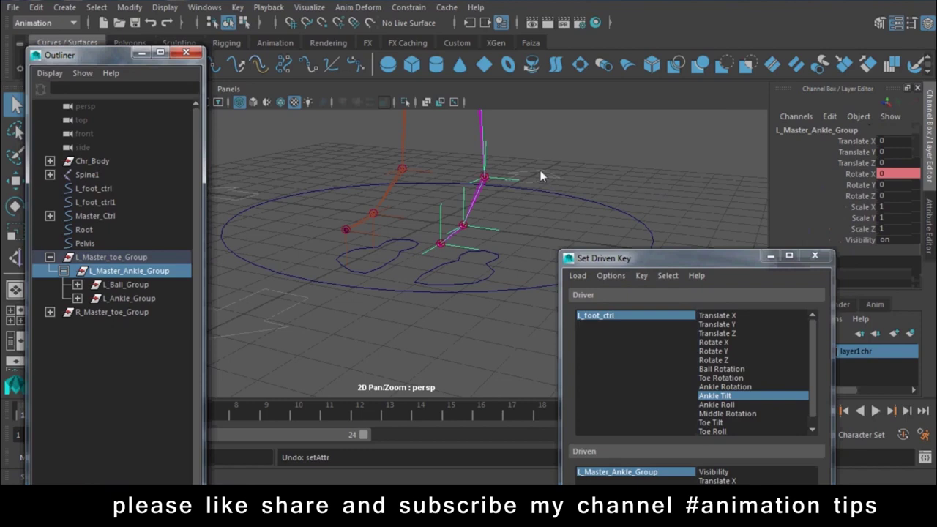
pyautogui.click(850, 184)
pyautogui.moveTo(672, 209); pyautogui.dragTo(725, 210, button='middle')
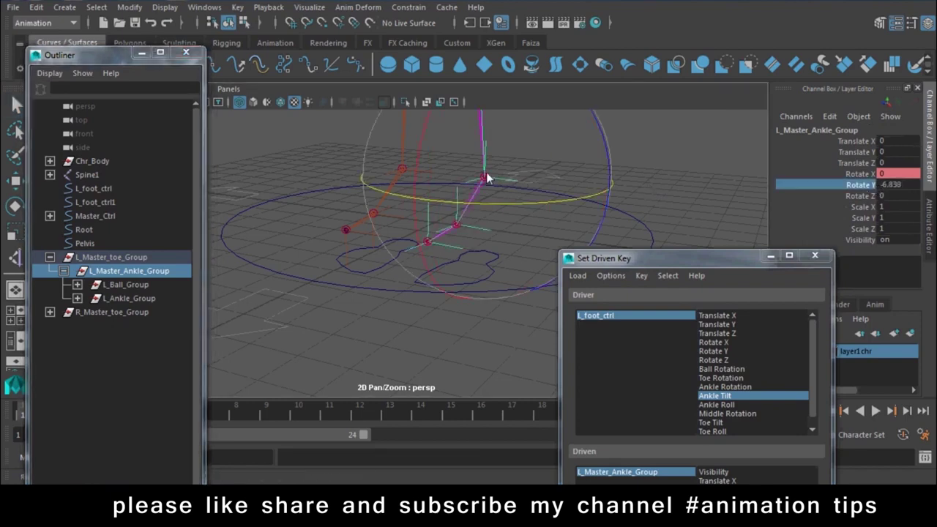
pyautogui.keyDown('shift'); pyautogui.click(861, 195); pyautogui.keyUp('shift')
pyautogui.moveTo(395, 156); pyautogui.dragTo(744, 171, button='middle')
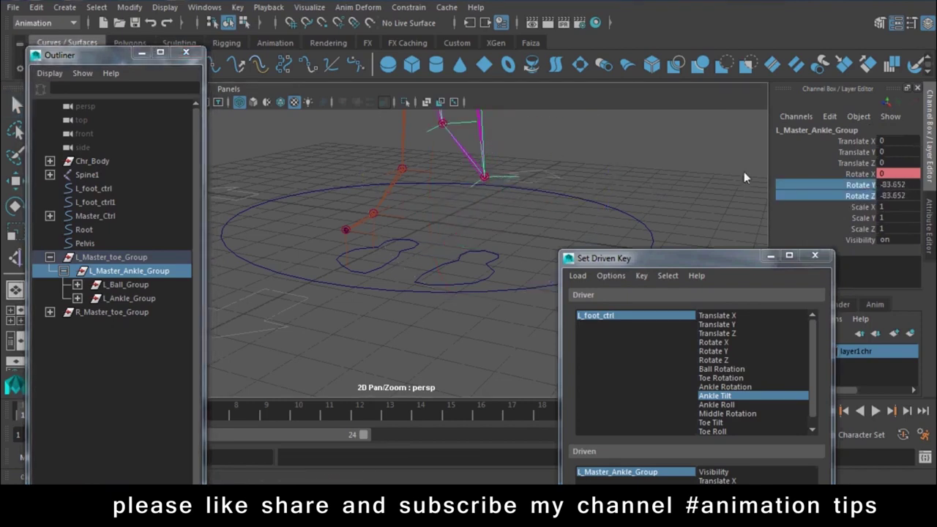
pyautogui.click(861, 195)
pyautogui.moveTo(555, 167); pyautogui.dragTo(509, 148, button='middle')
pyautogui.hotkey('ctrl', 'z')
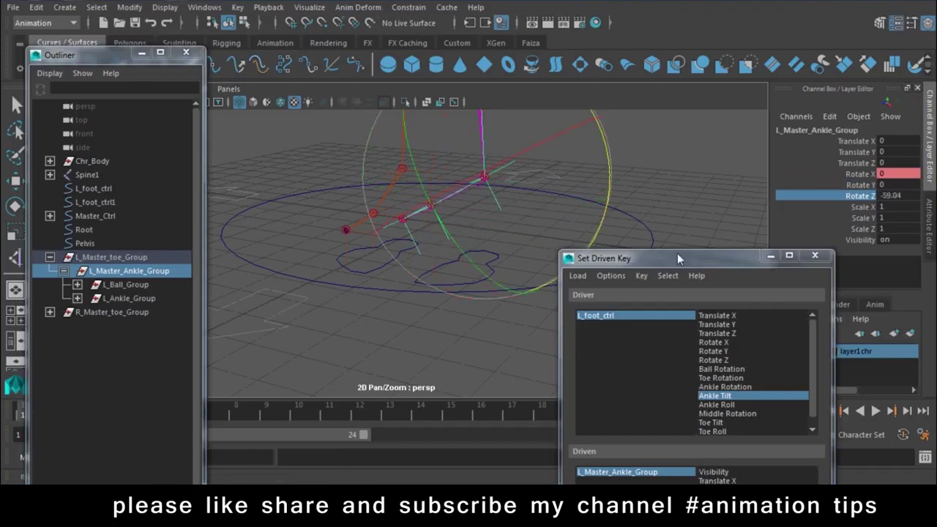
# Step: Key the rest pose with Rotate Z as the driven attribute, then reselect L_foot_ctrl
pyautogui.moveTo(677, 256); pyautogui.dragTo(689, 94)
pyautogui.click(725, 345)
pyautogui.click(728, 364)
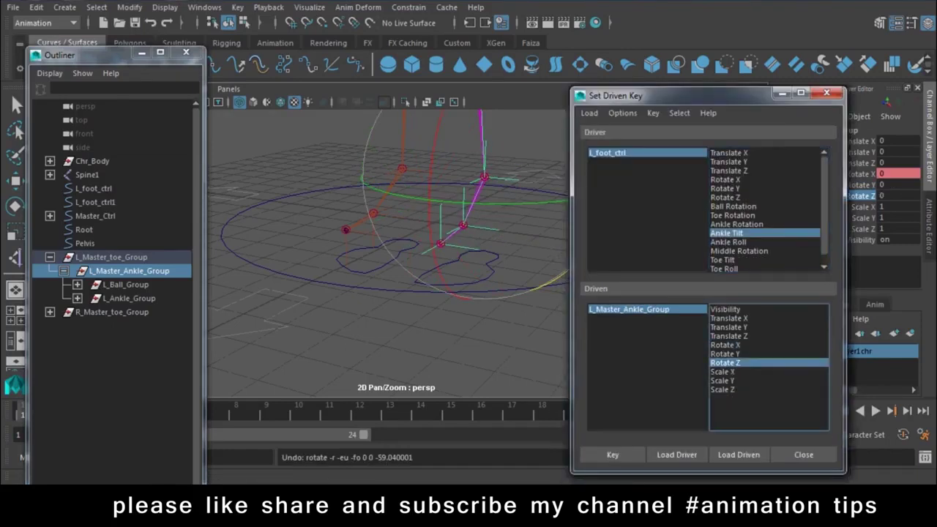
pyautogui.click(612, 455)
pyautogui.click(477, 344)
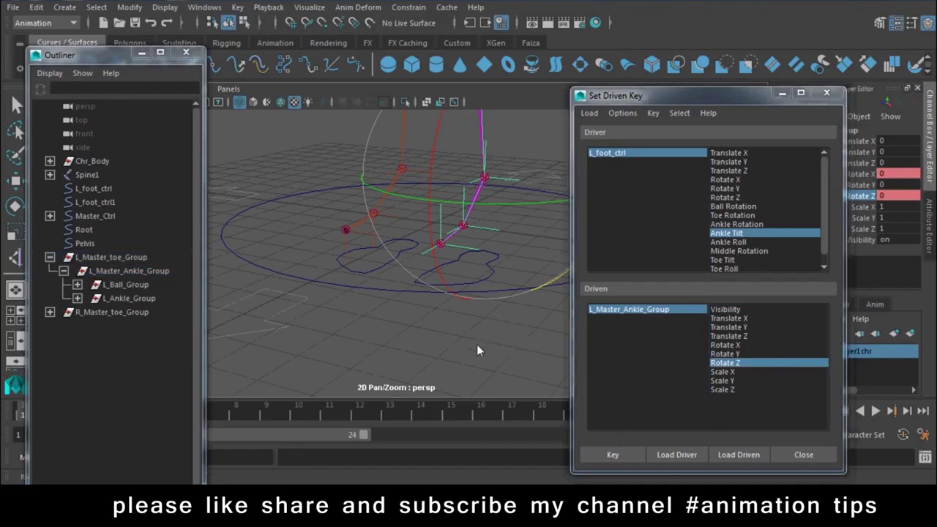
pyautogui.click(491, 277)
pyautogui.moveTo(659, 96); pyautogui.dragTo(624, 300)
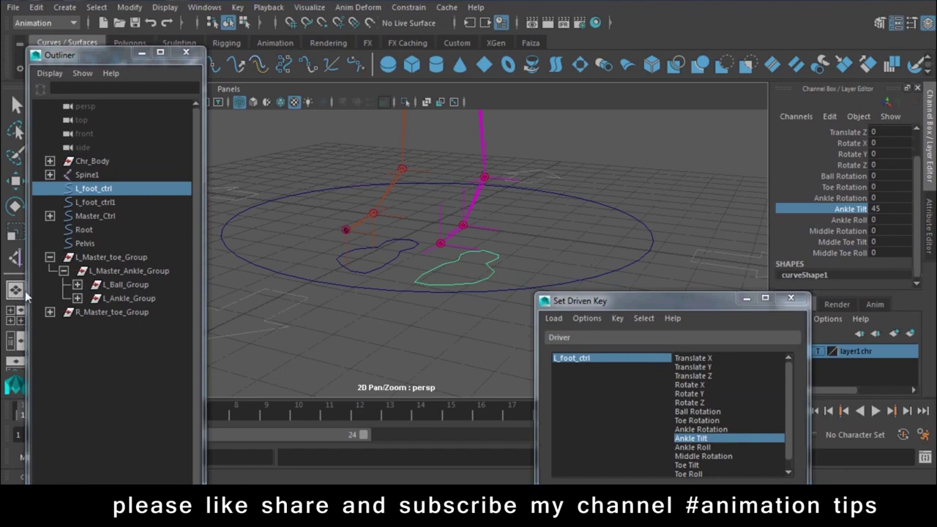
# Step: Set L_Master_Ankle_Group's Rotate Z to 45 and key it for the tilted pose
pyautogui.click(117, 271)
pyautogui.click(889, 196)
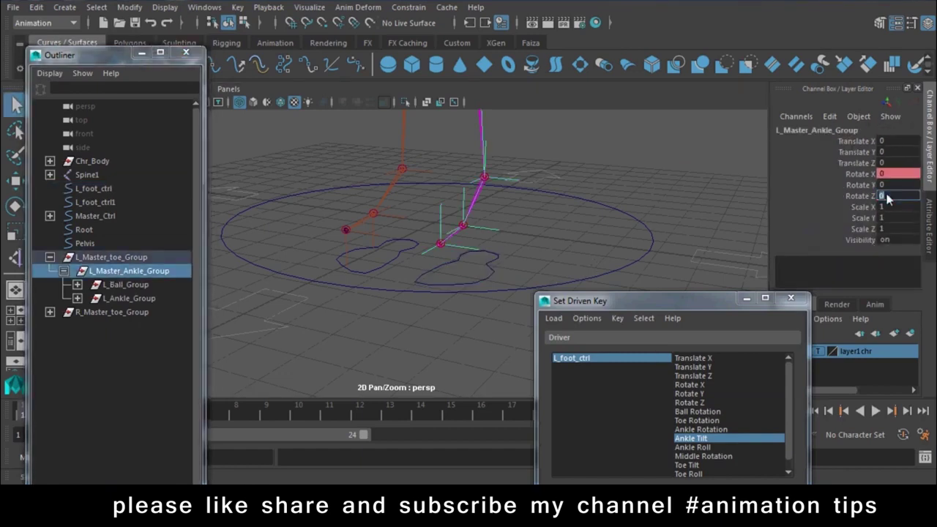
pyautogui.write('45')
pyautogui.press('Return')
pyautogui.moveTo(646, 301)
pyautogui.mouseDown()
pyautogui.moveTo(670, 92)
pyautogui.moveTo(719, 357)
pyautogui.mouseUp()
pyautogui.click(590, 449)
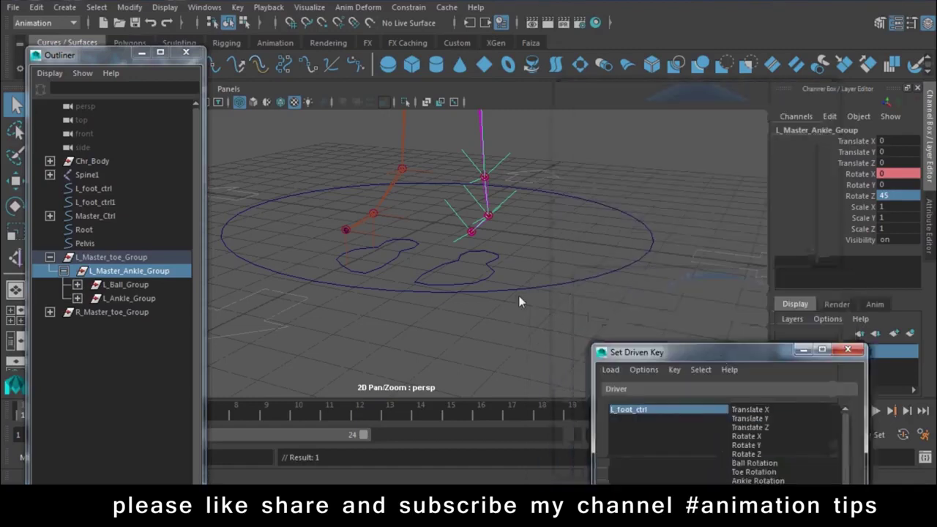
# Step: Key Ankle Tilt -45 to the ankle group's Rotate Z -45
pyautogui.click(495, 275)
pyautogui.click(877, 241)
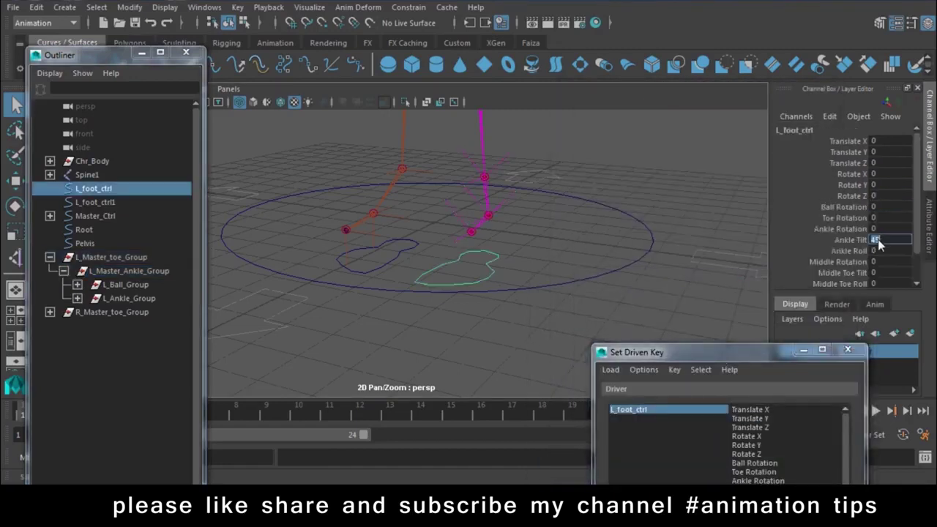
pyautogui.write('-')
pyautogui.press('Return')
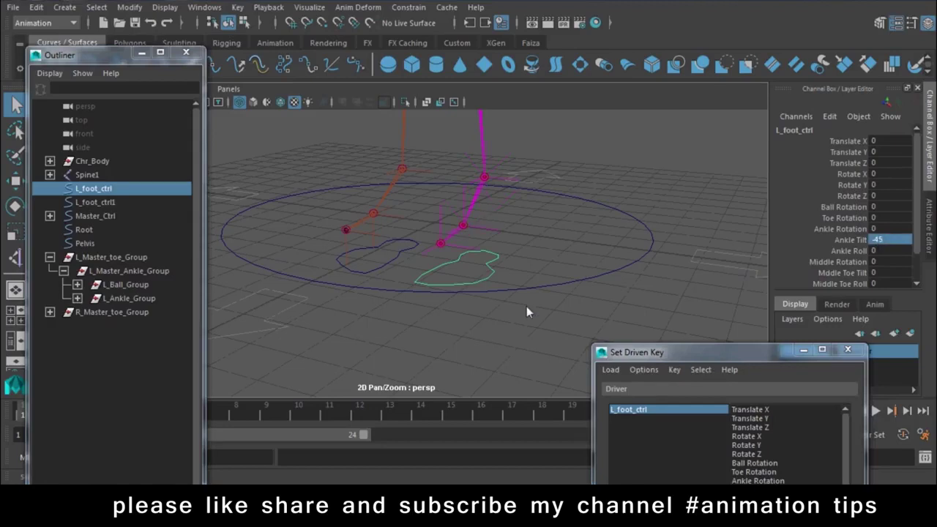
pyautogui.click(132, 273)
pyautogui.click(883, 197)
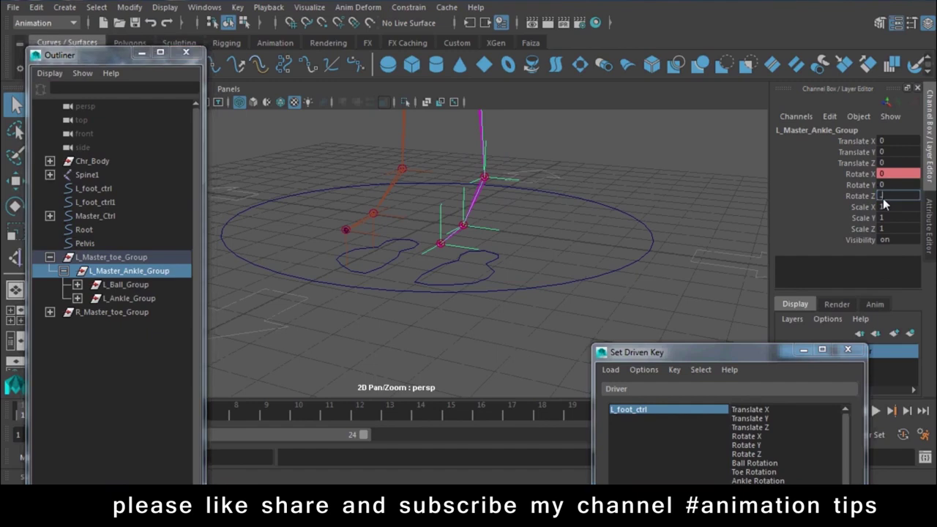
pyautogui.write('-45')
pyautogui.press('Return')
pyautogui.moveTo(677, 357)
pyautogui.mouseDown()
pyautogui.moveTo(697, 34)
pyautogui.moveTo(712, 374)
pyautogui.mouseUp()
pyautogui.click(654, 389)
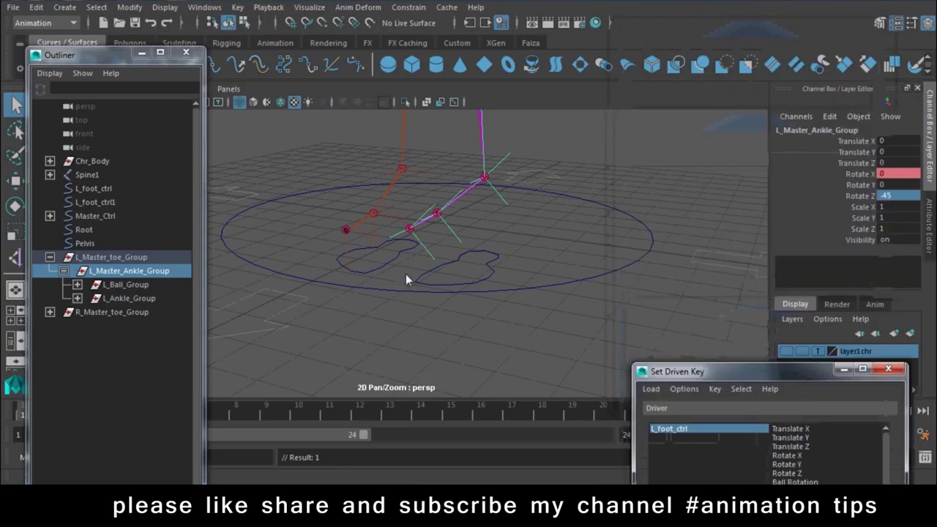
# Step: Test the ankle tilt by dragging Ankle Tilt, then set it back to 0
pyautogui.click(486, 279)
pyautogui.click(849, 240)
pyautogui.moveTo(578, 267)
pyautogui.mouseDown(button='middle')
pyautogui.moveTo(420, 174)
pyautogui.moveTo(900, 216)
pyautogui.mouseUp(button='middle')
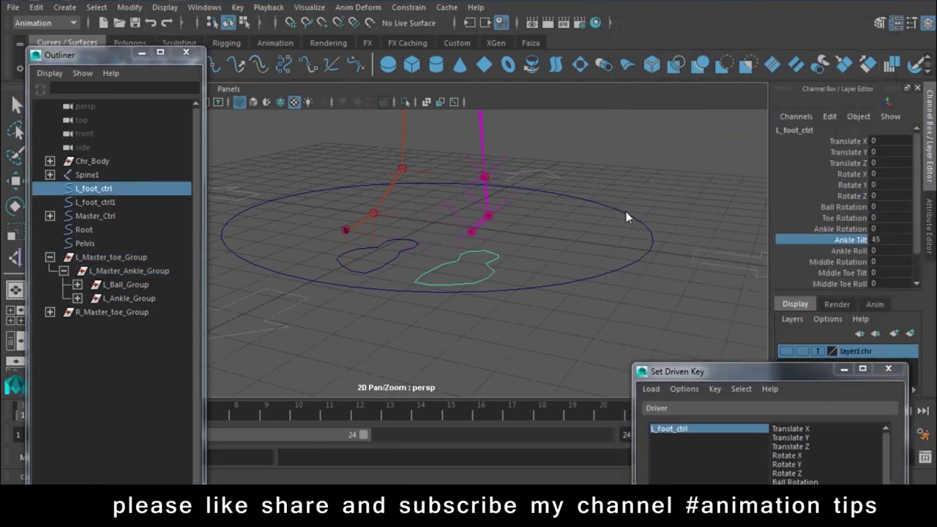
pyautogui.click(886, 239)
pyautogui.write('0')
pyautogui.press('Return')
pyautogui.moveTo(740, 371); pyautogui.dragTo(639, 109)
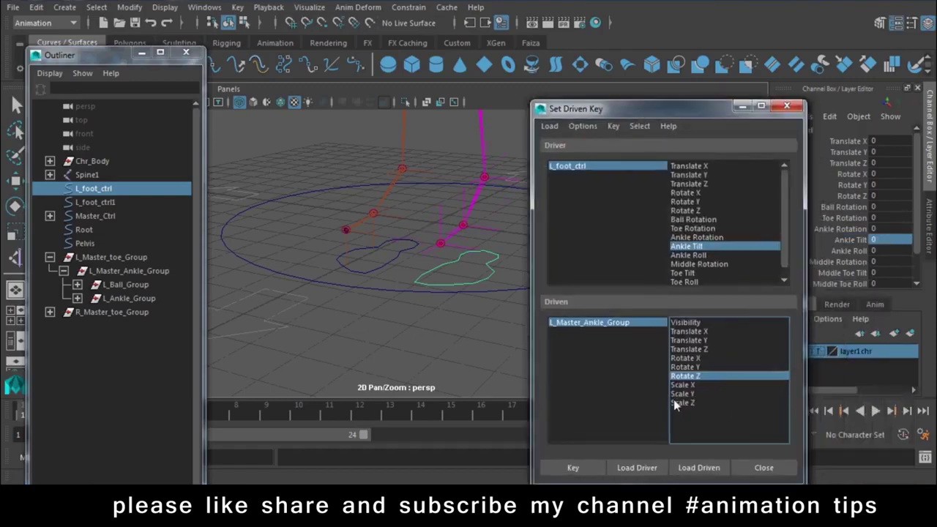
# Step: Key Ankle Roll to Rotate Y at neutral, then set Ankle Roll to 45
pyautogui.click(687, 255)
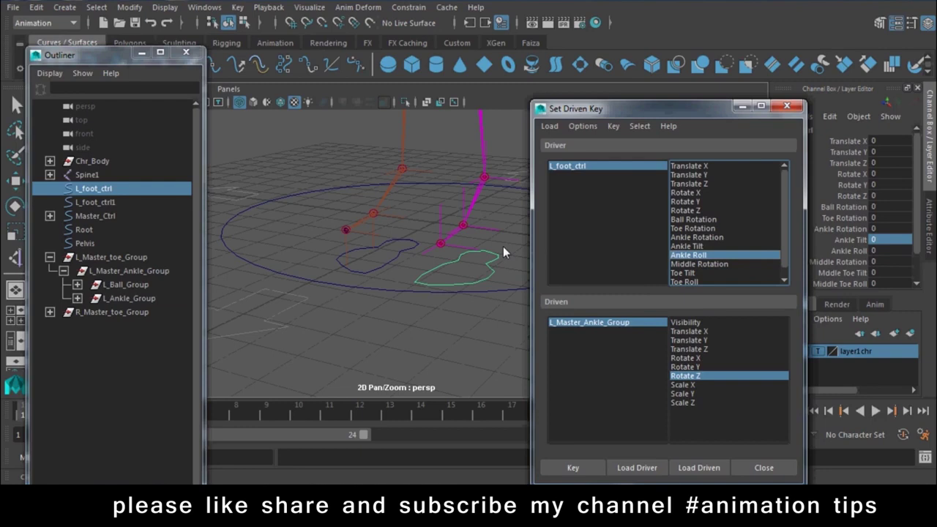
pyautogui.click(685, 367)
pyautogui.click(573, 467)
pyautogui.click(497, 277)
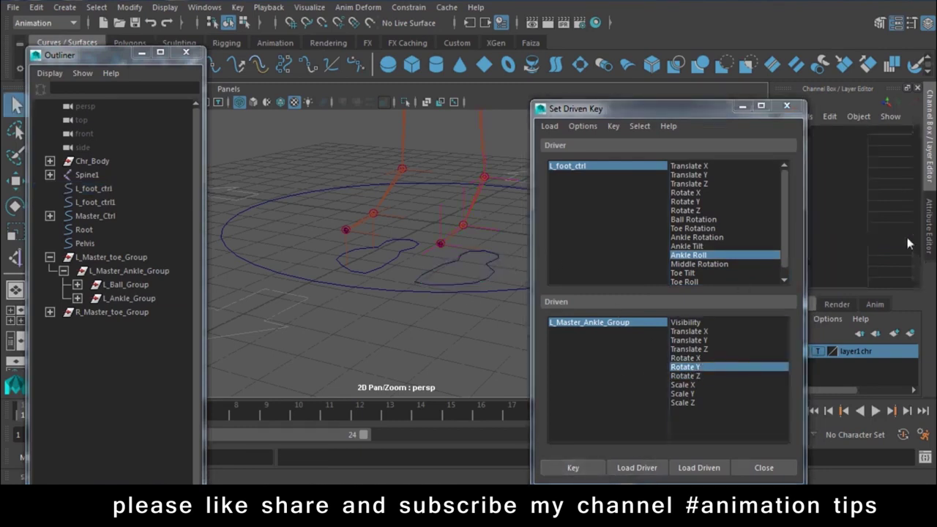
pyautogui.click(494, 275)
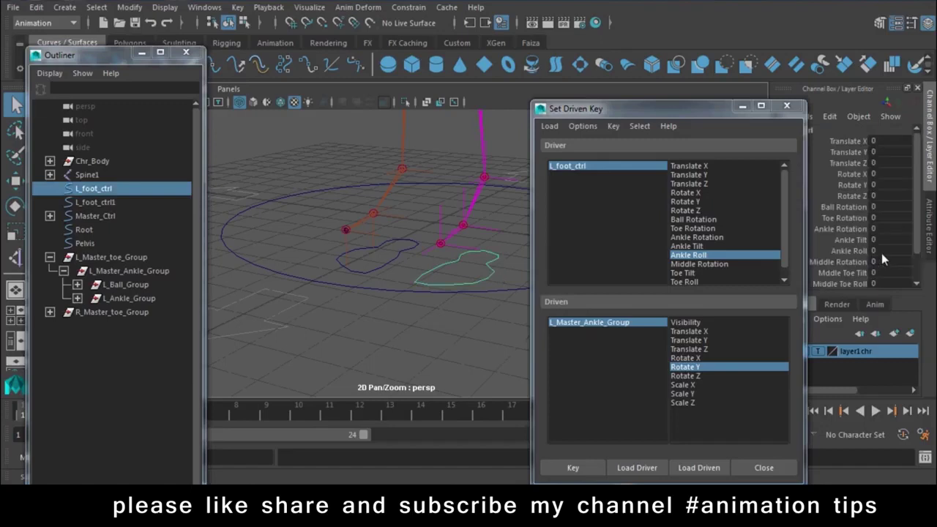
pyautogui.write('45')
pyautogui.press('Return')
pyautogui.click(589, 323)
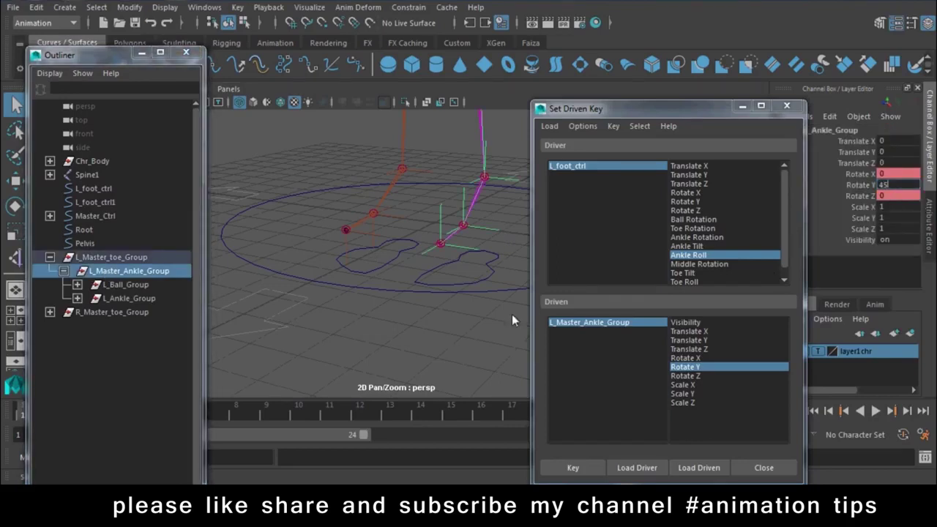
# Step: Key Ankle Roll -45 to L_Master_Ankle_Group's Rotate Y -45
pyautogui.click(418, 344)
pyautogui.click(490, 277)
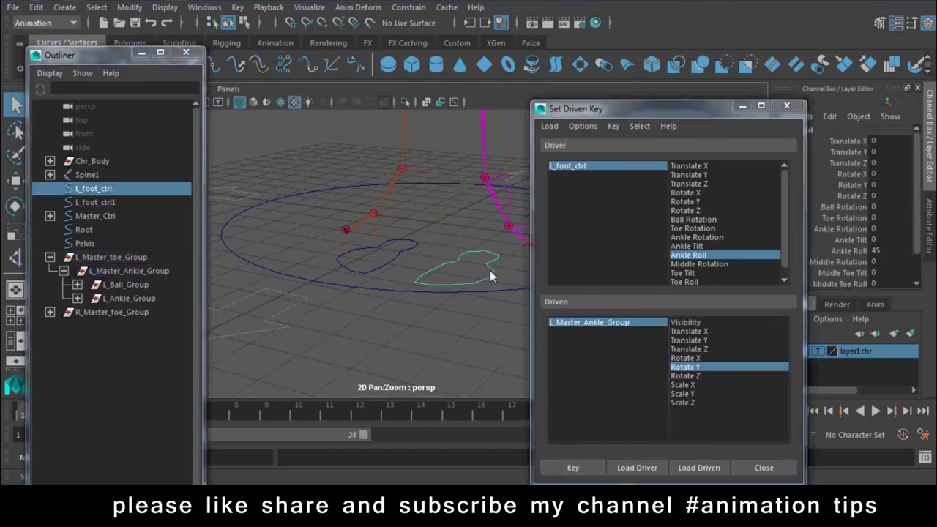
pyautogui.doubleClick(874, 251)
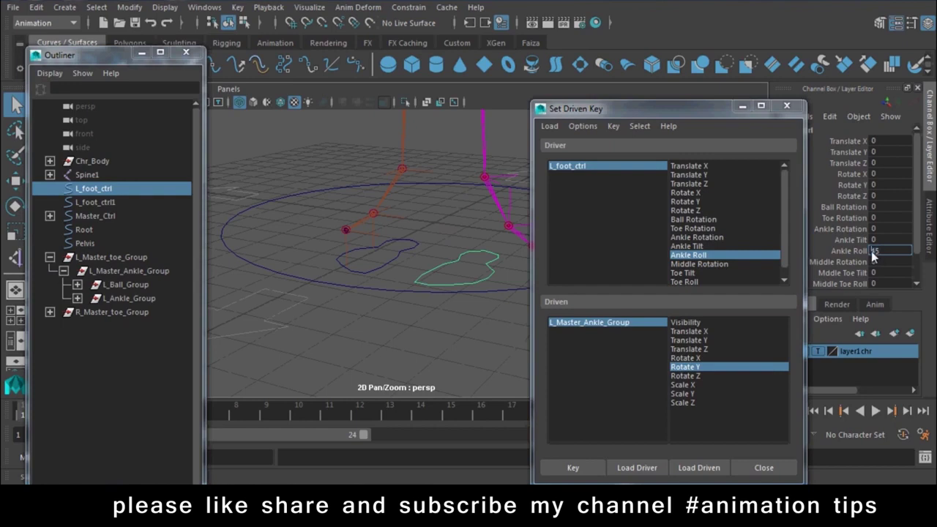
pyautogui.write('0')
pyautogui.press('Return')
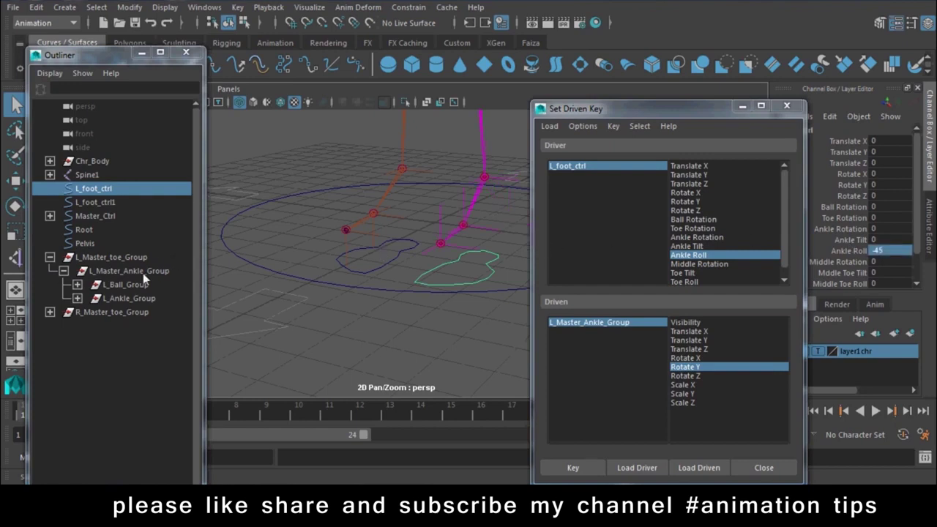
pyautogui.click(143, 271)
pyautogui.doubleClick(887, 185)
pyautogui.write('-45')
pyautogui.press('Return')
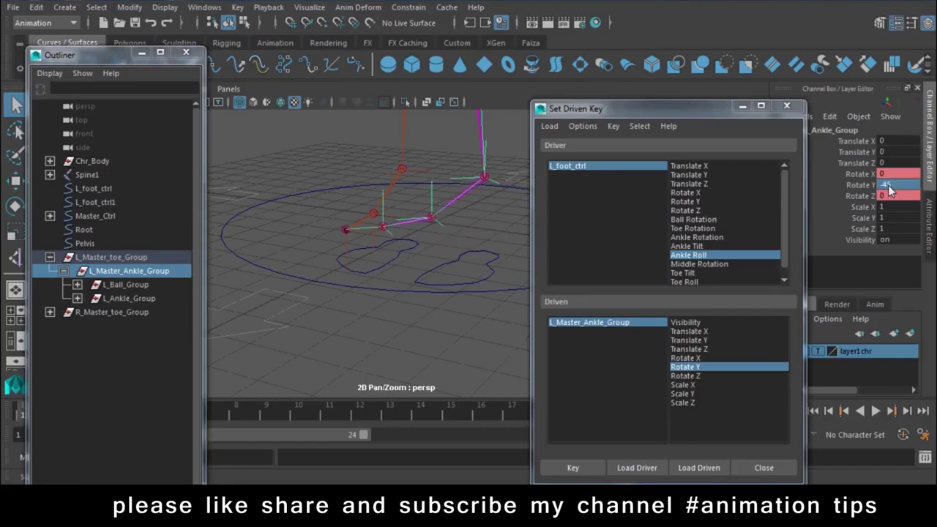
pyautogui.click(584, 471)
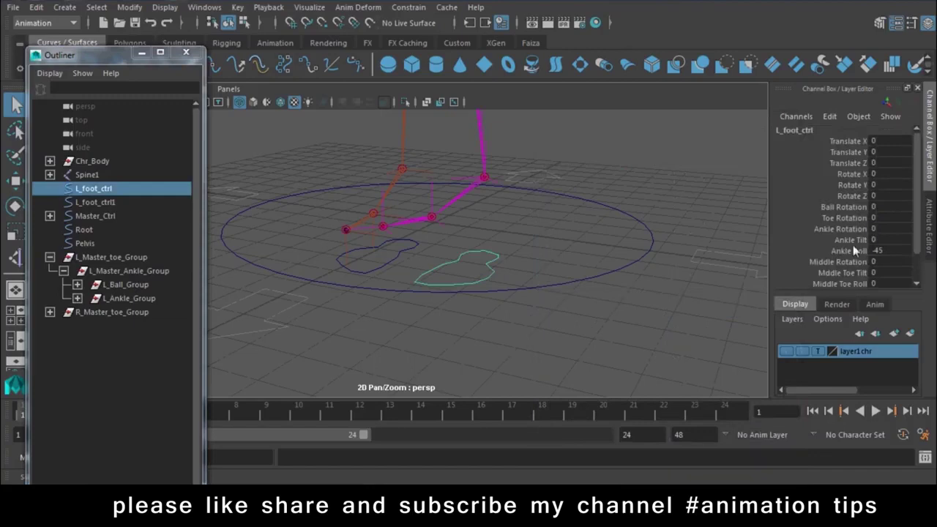
# Step: Drag Ankle Roll to roll the foot onto its toe, then reset it to 0
pyautogui.click(806, 251)
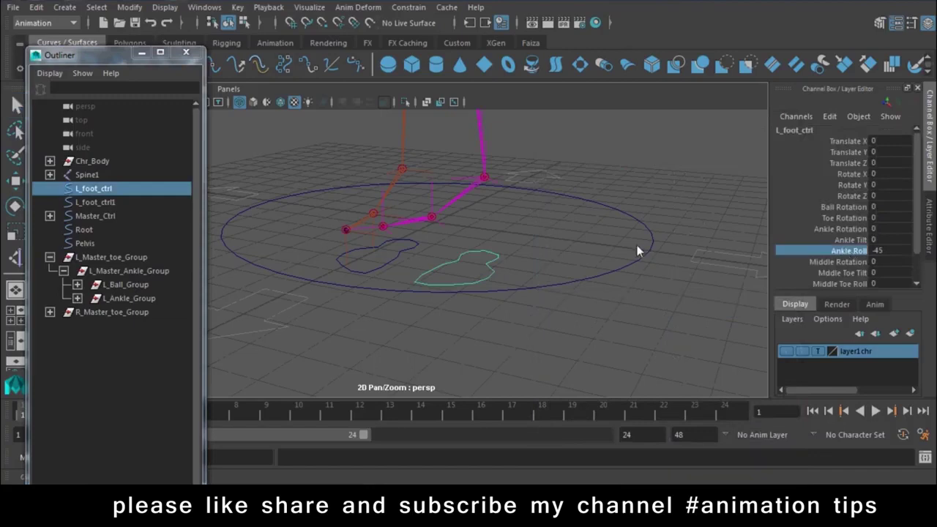
pyautogui.moveTo(648, 327); pyautogui.dragTo(889, 255, button='middle')
pyautogui.doubleClick(891, 262)
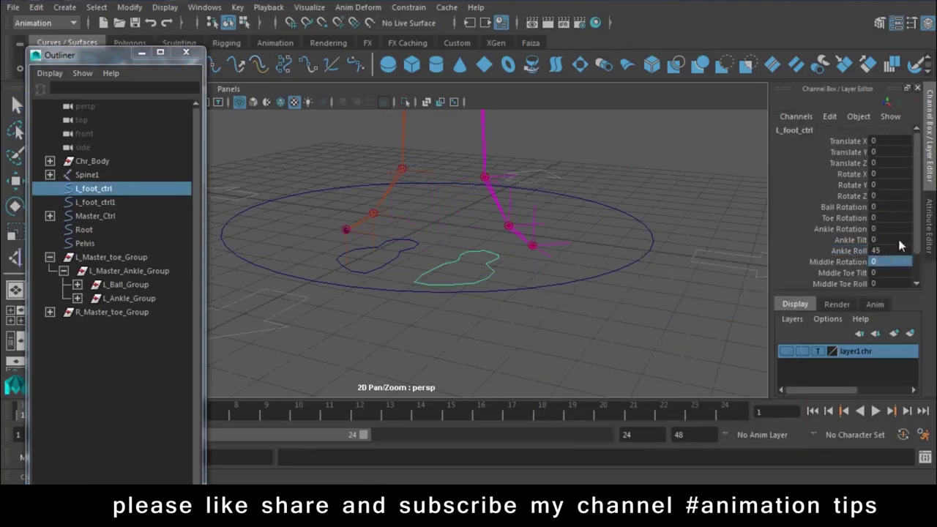
pyautogui.click(888, 253)
pyautogui.write('0')
pyautogui.press('Return')
# Step: Select L_Master_toe_Group as the next driven object and open the Windows menu
pyautogui.click(501, 241)
pyautogui.click(117, 257)
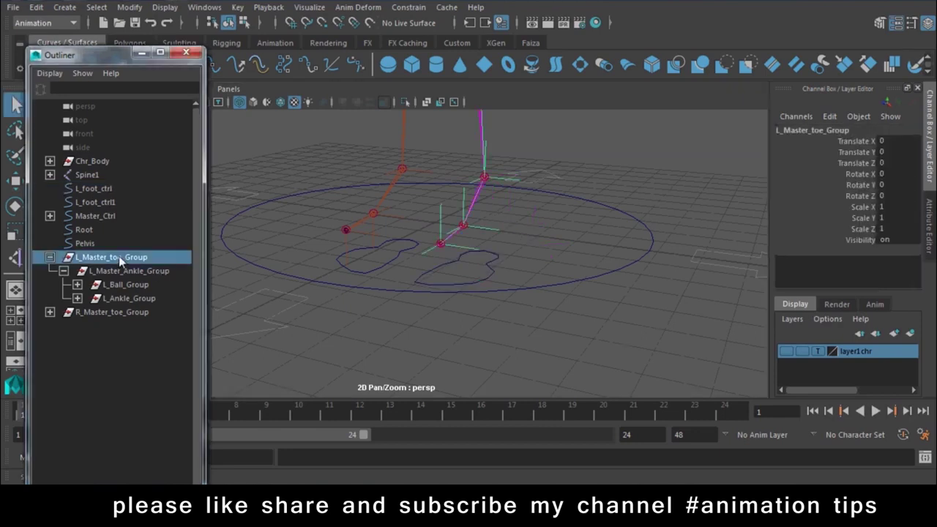
pyautogui.click(205, 7)
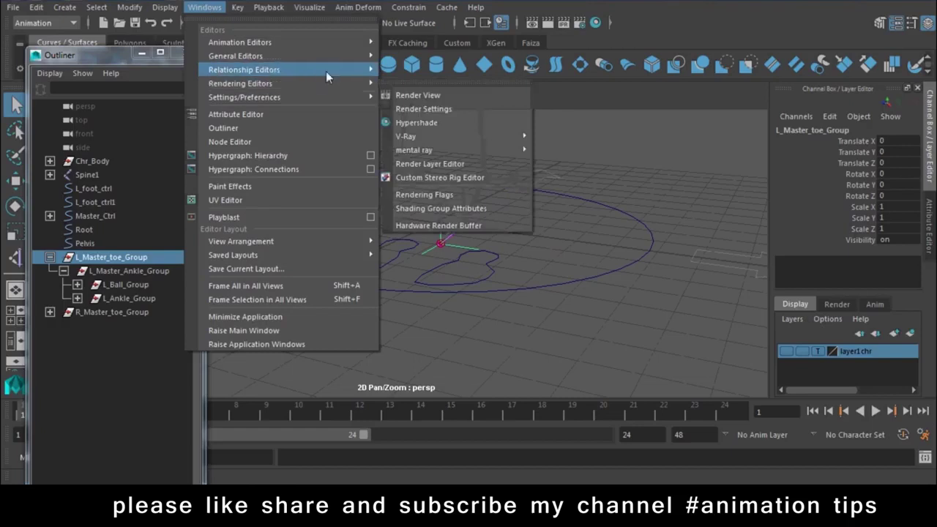
# Step: In Set Driven Key, load L_Master_toe_Group Rotate X as driven and L_foot_ctrl Middle Rotation as driver
pyautogui.click(238, 7)
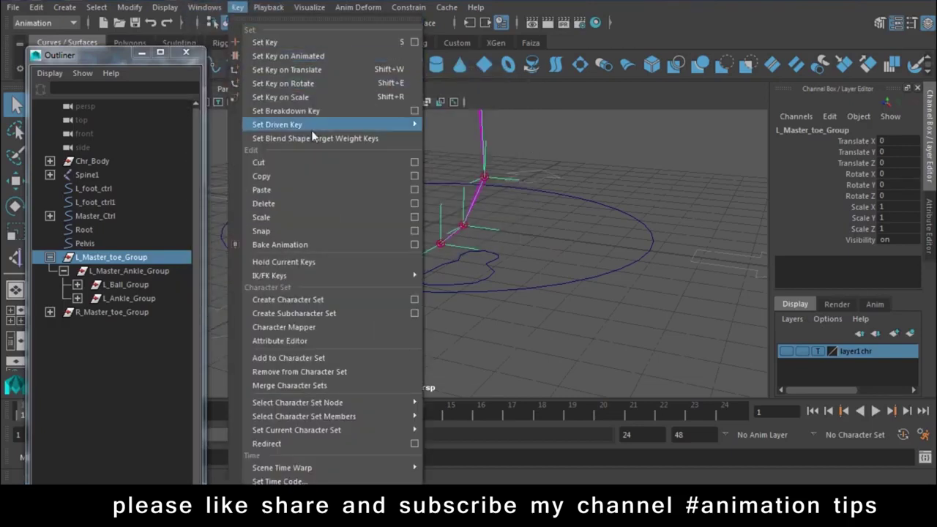
pyautogui.moveTo(278, 125)
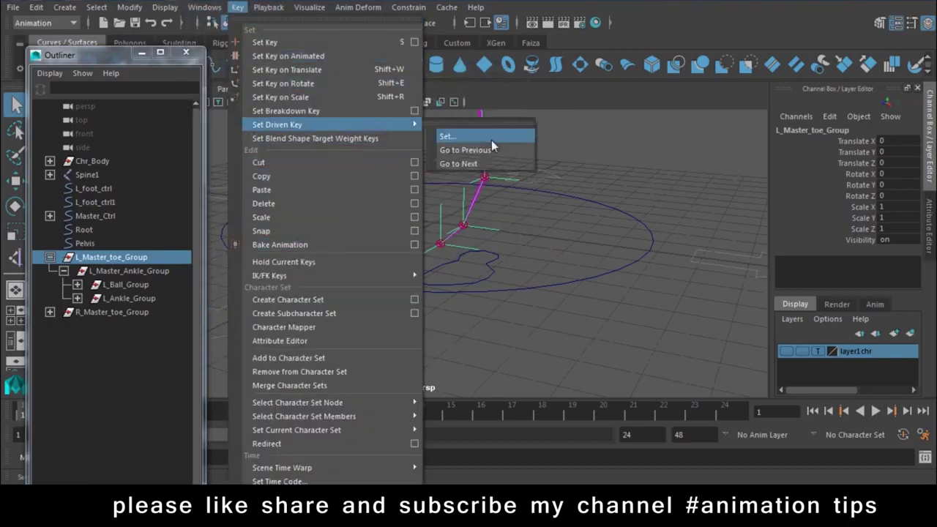
pyautogui.click(495, 137)
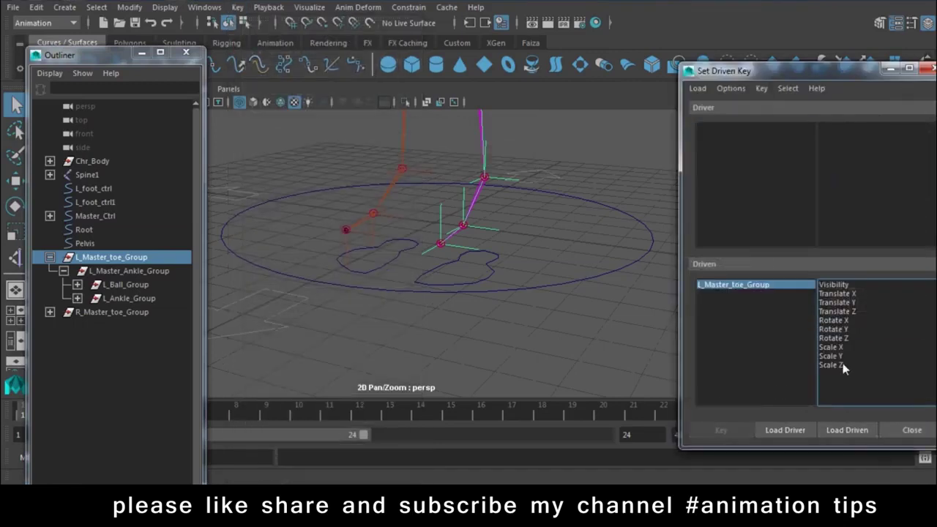
pyautogui.moveTo(798, 71)
pyautogui.mouseDown()
pyautogui.moveTo(751, 217)
pyautogui.moveTo(747, 176)
pyautogui.moveTo(692, 62)
pyautogui.mouseUp()
pyautogui.click(783, 424)
pyautogui.click(482, 273)
pyautogui.click(711, 419)
pyautogui.scroll(-1, 779, 201)
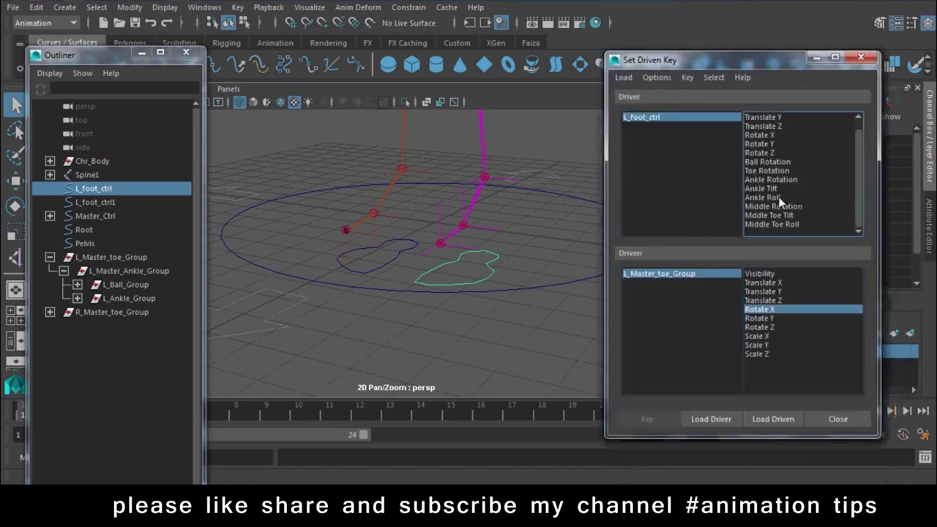
pyautogui.click(785, 208)
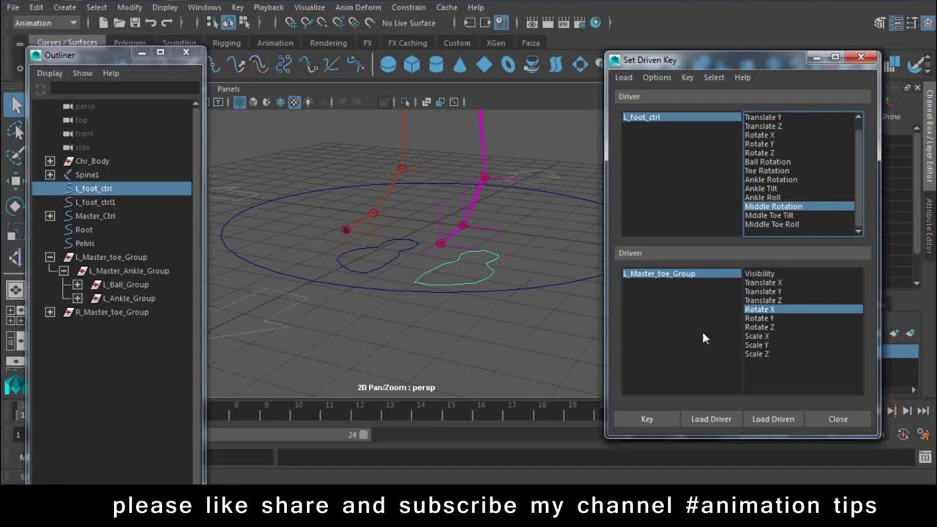
# Step: Key the toe group's neutral pose, then key a positive Middle Rotation pose for Rotate X
pyautogui.click(651, 422)
pyautogui.moveTo(716, 68); pyautogui.dragTo(668, 424)
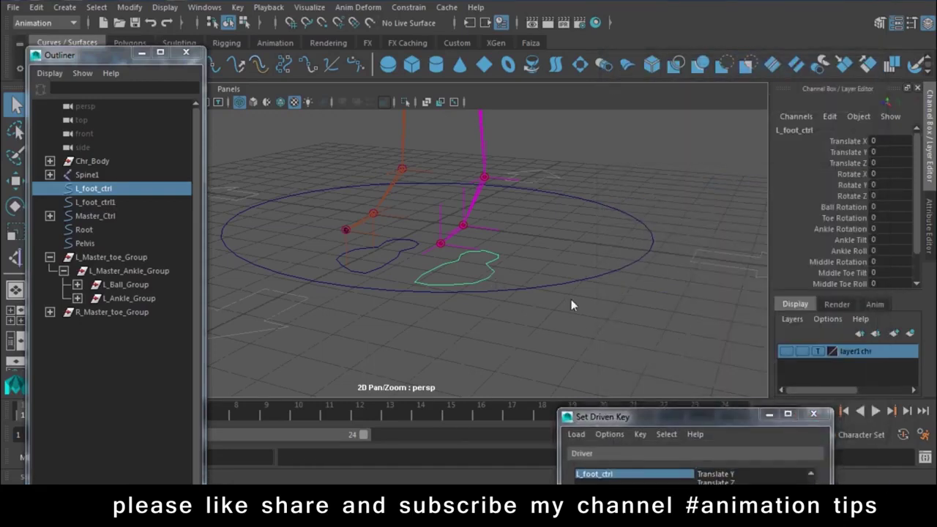
pyautogui.scroll(-1, 893, 227)
pyautogui.click(878, 227)
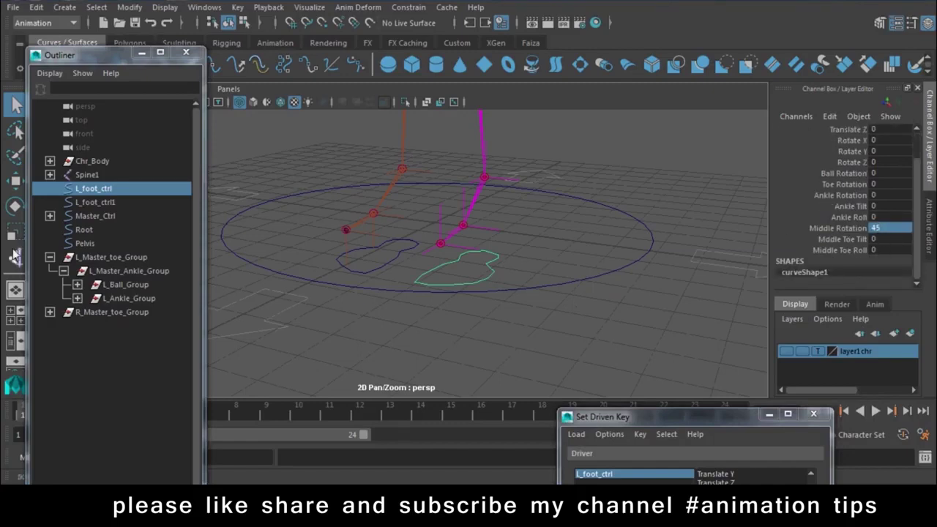
pyautogui.click(124, 270)
pyautogui.click(110, 257)
pyautogui.click(891, 176)
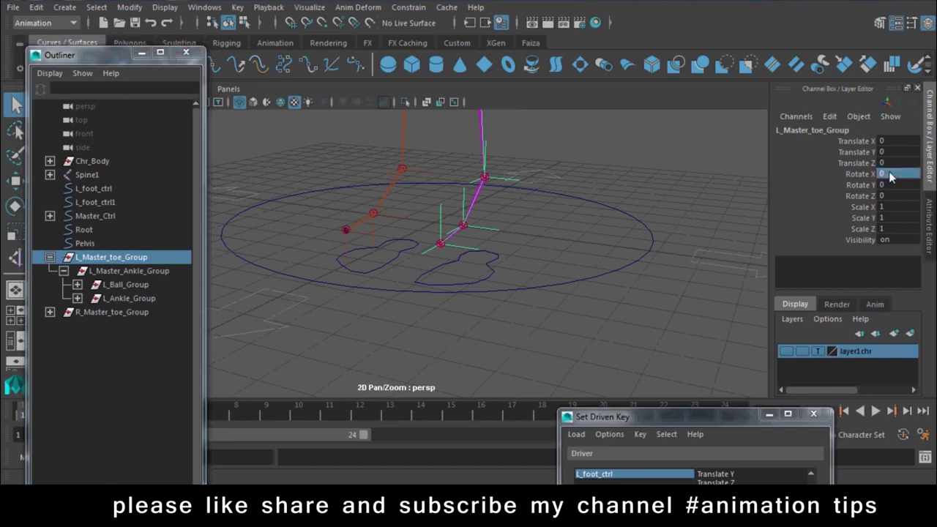
pyautogui.moveTo(693, 416)
pyautogui.mouseDown()
pyautogui.moveTo(740, 134)
pyautogui.moveTo(697, 61)
pyautogui.mouseUp()
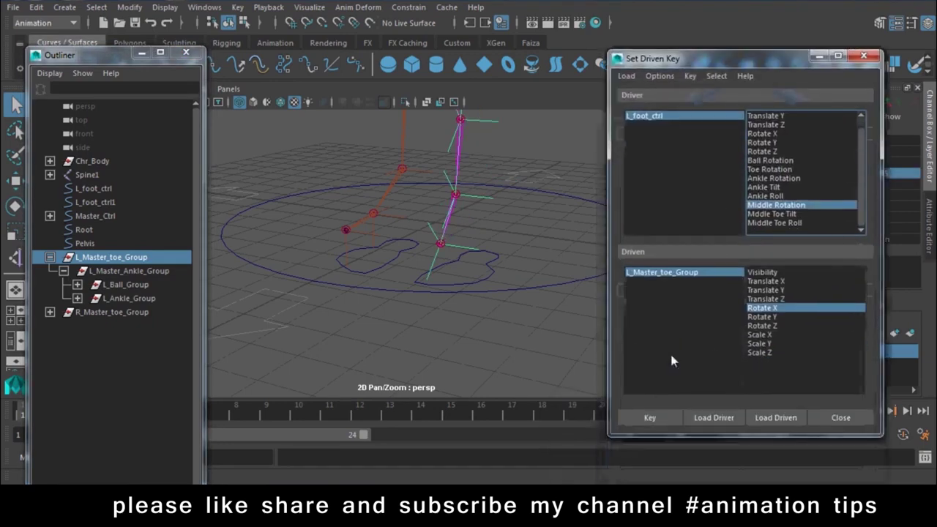
pyautogui.click(649, 418)
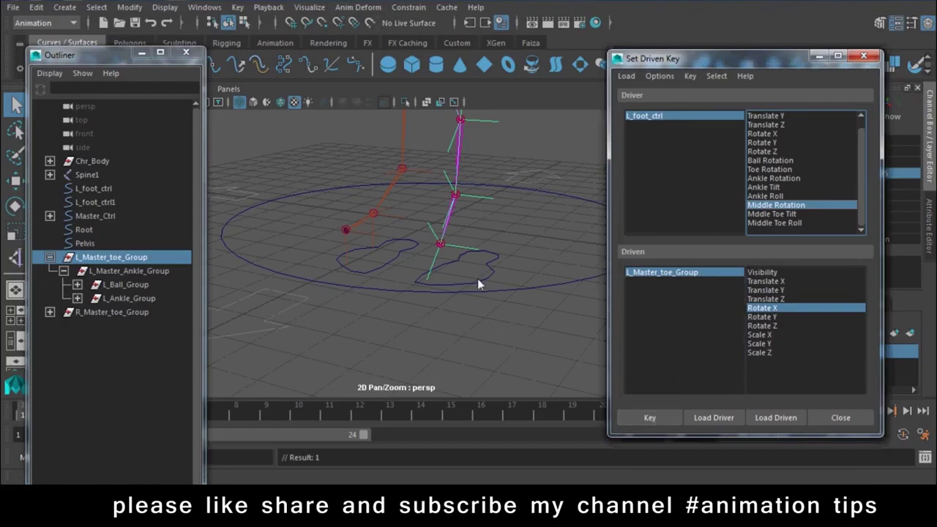
# Step: Set Middle Rotation to -45 and the toe group's Rotate X to -45, then key it
pyautogui.click(645, 118)
pyautogui.moveTo(692, 65); pyautogui.dragTo(604, 112)
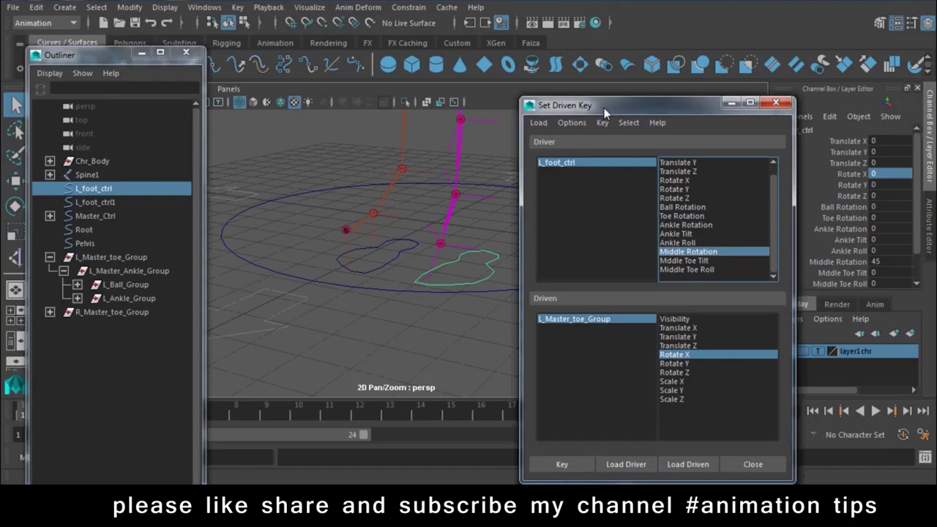
pyautogui.doubleClick(875, 262)
pyautogui.write('0')
pyautogui.press('Return')
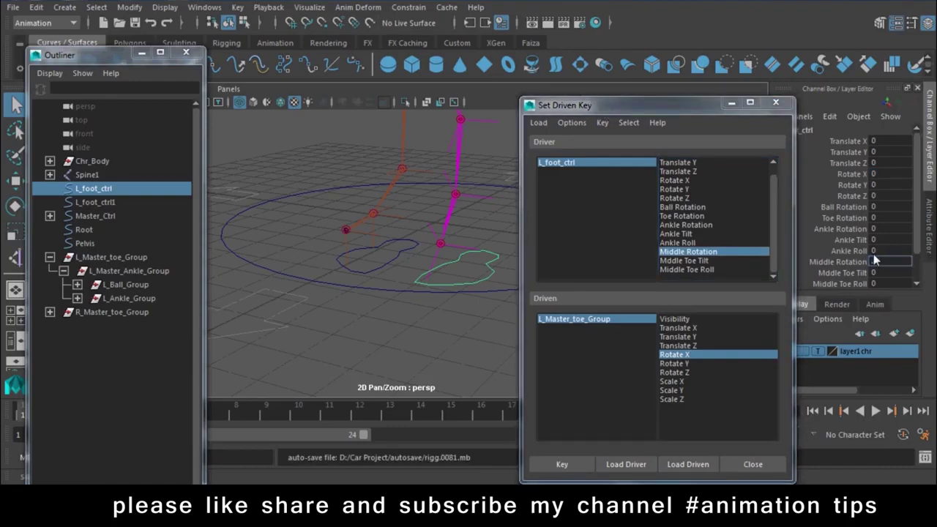
pyautogui.write('-45')
pyautogui.press('Return')
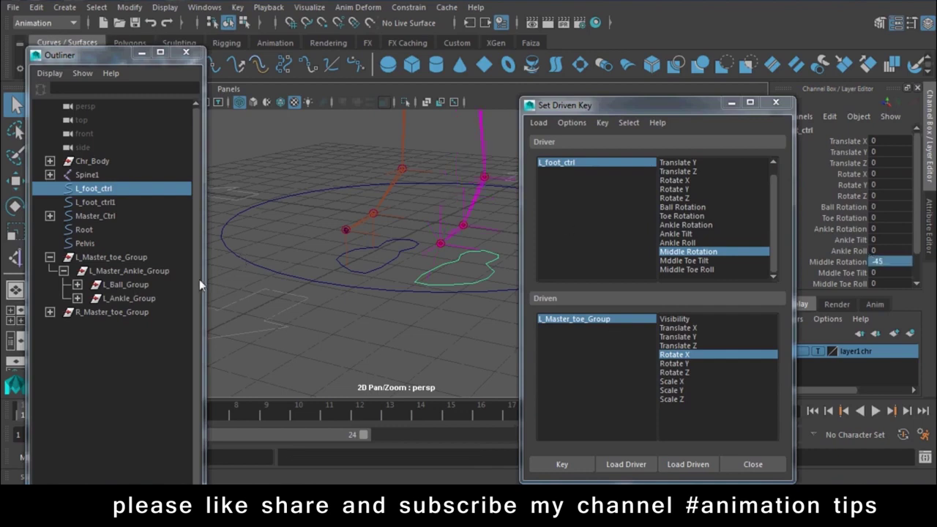
pyautogui.click(109, 257)
pyautogui.doubleClick(886, 175)
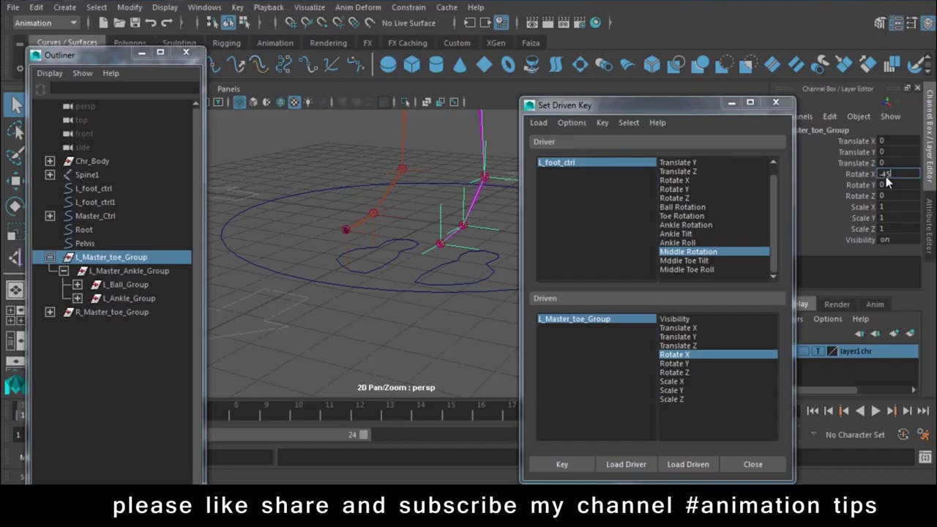
pyautogui.press('Return')
pyautogui.click(583, 466)
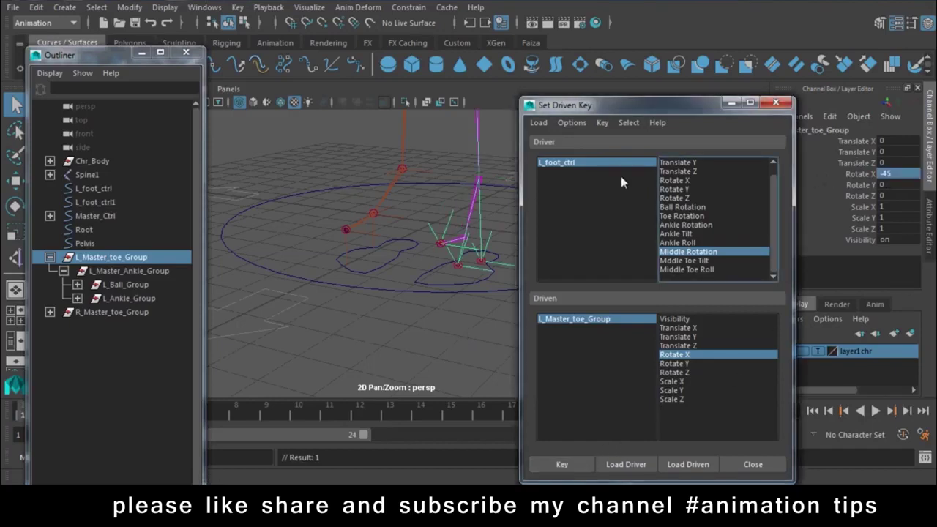
# Step: Test Middle Rotation on L_foot_ctrl by entering -45 and dragging the value in the viewport
pyautogui.click(488, 279)
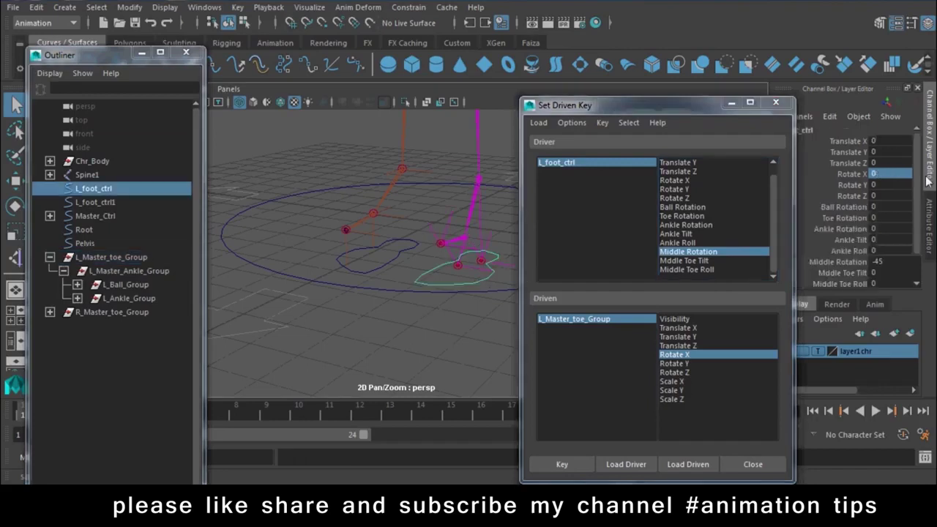
pyautogui.click(891, 261)
pyautogui.write('-45')
pyautogui.press('Return')
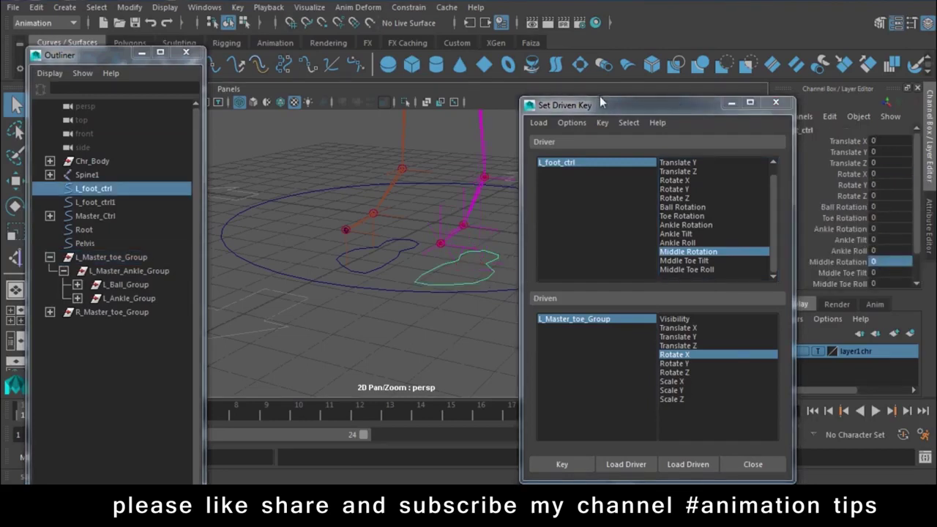
pyautogui.moveTo(600, 104); pyautogui.dragTo(554, 353)
pyautogui.click(838, 262)
pyautogui.moveTo(396, 220); pyautogui.dragTo(338, 220, button='middle')
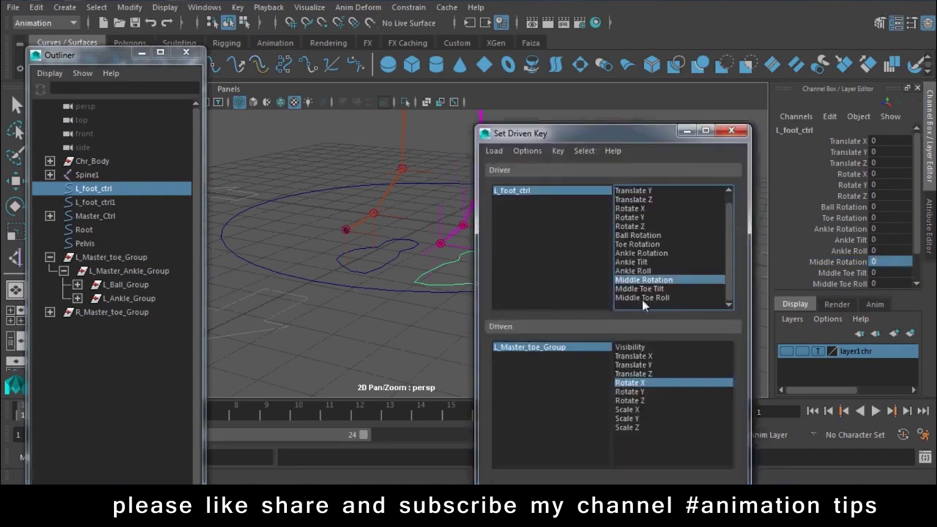
# Step: Set Middle Toe Tilt as driver and Rotate Z as driven, and key the neutral 0 pose
pyautogui.click(648, 290)
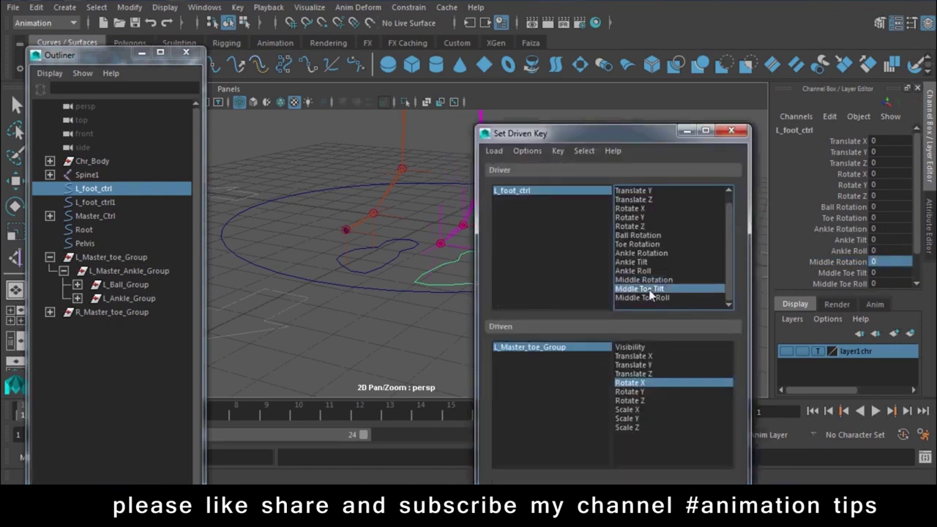
pyautogui.click(631, 401)
pyautogui.click(520, 414)
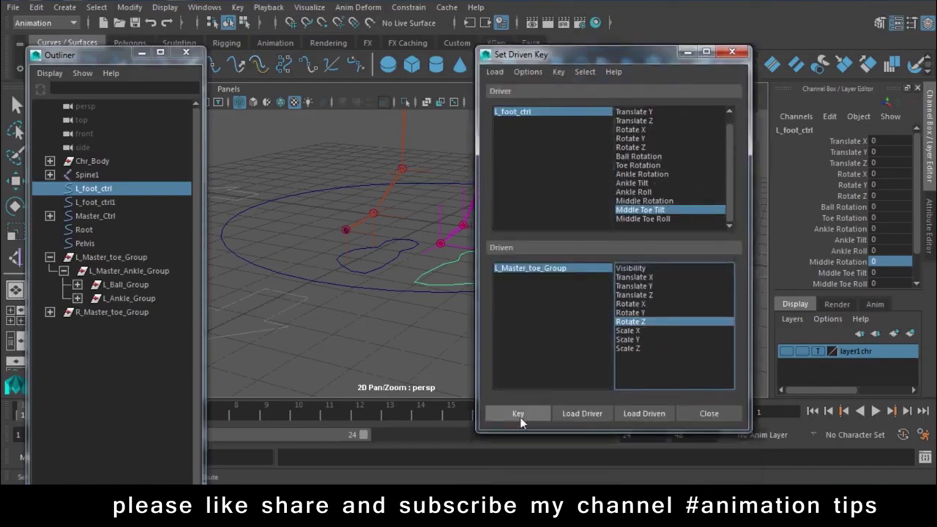
pyautogui.moveTo(621, 54); pyautogui.dragTo(681, 422)
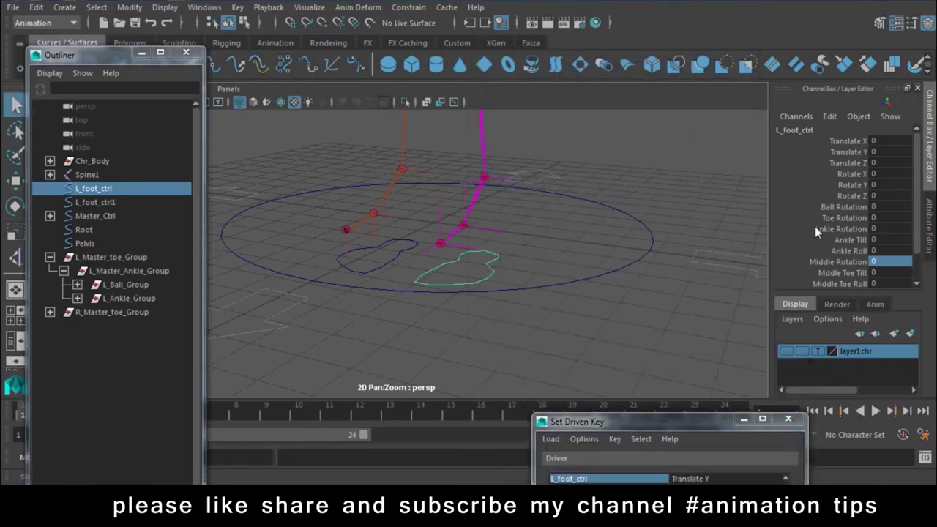
pyautogui.click(883, 271)
# Step: Key Middle Toe Tilt 45 to the toe group's Rotate Z of 45
pyautogui.write('45')
pyautogui.press('Return')
pyautogui.click(110, 257)
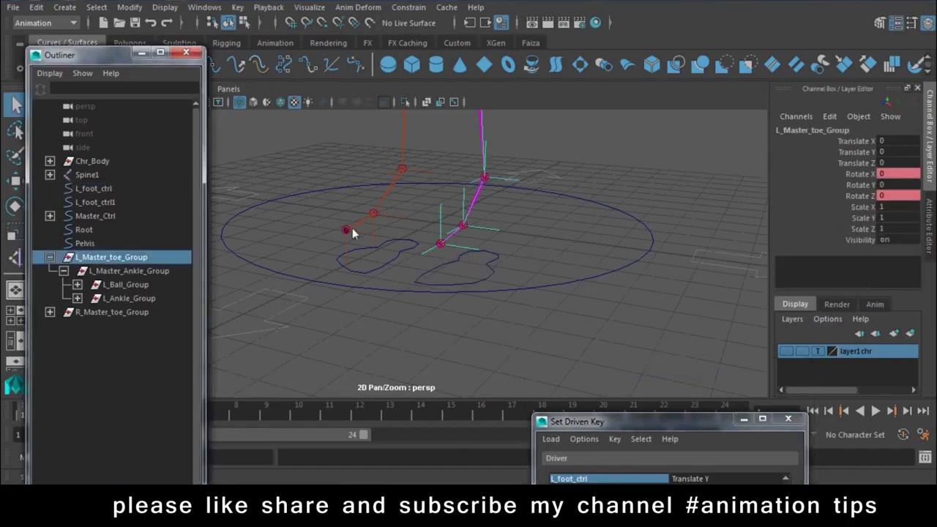
pyautogui.click(898, 196)
pyautogui.write('45')
pyautogui.press('Return')
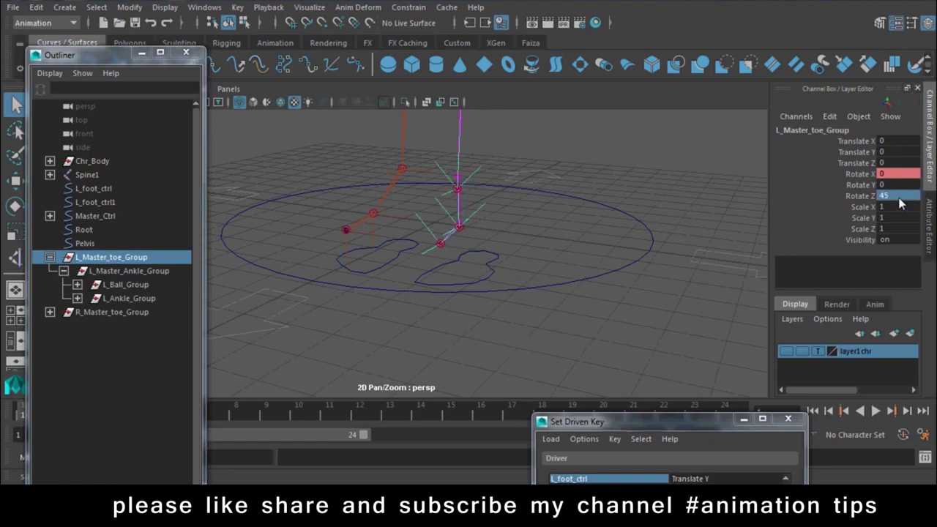
pyautogui.moveTo(646, 422); pyautogui.dragTo(665, 166)
pyautogui.keyDown('alt'); pyautogui.moveTo(481, 270); pyautogui.dragTo(600, 435); pyautogui.keyUp('alt')
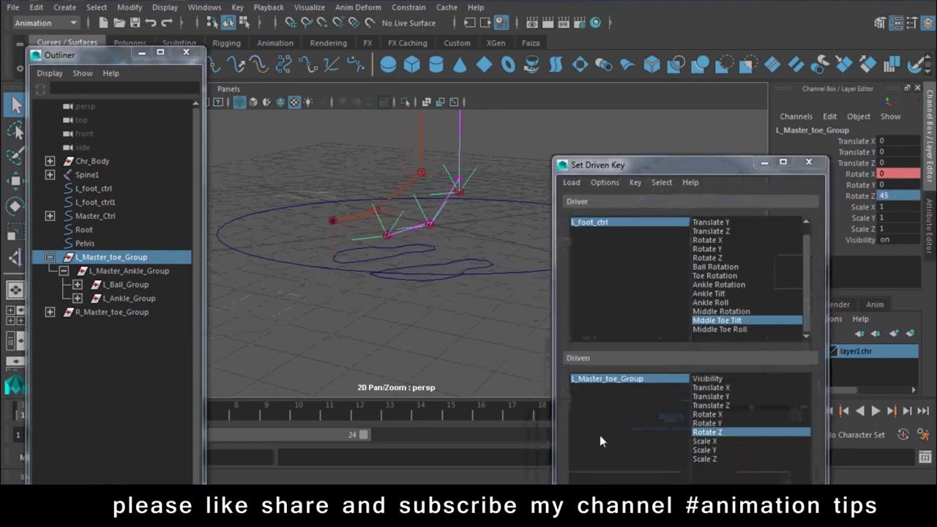
pyautogui.moveTo(690, 165); pyautogui.dragTo(690, 87)
pyautogui.click(594, 446)
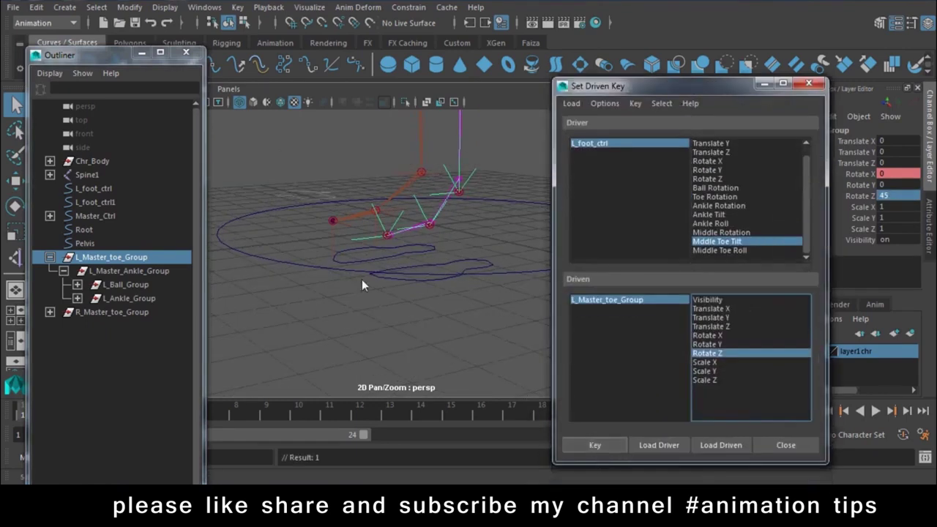
# Step: Key Middle Toe Tilt -45 to the toe group's Rotate Z of -45
pyautogui.click(413, 280)
pyautogui.doubleClick(880, 273)
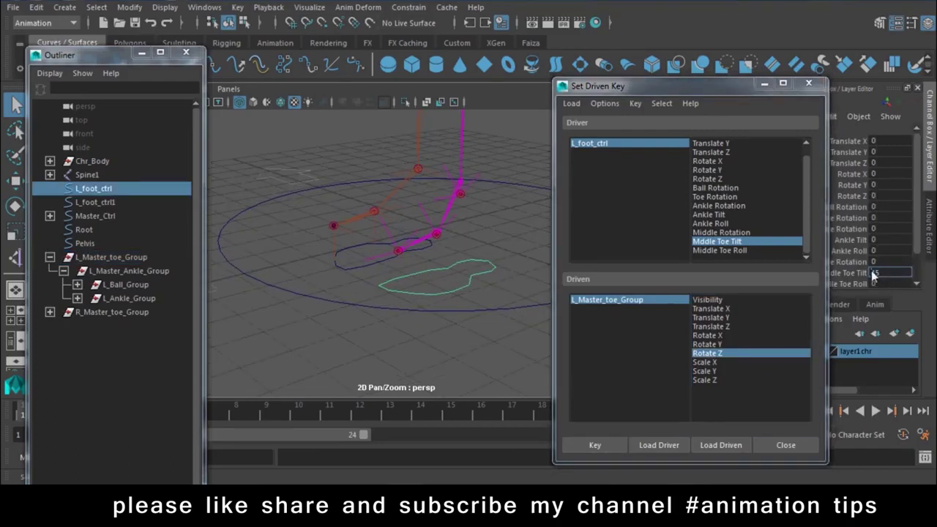
pyautogui.press('Return')
pyautogui.click(111, 257)
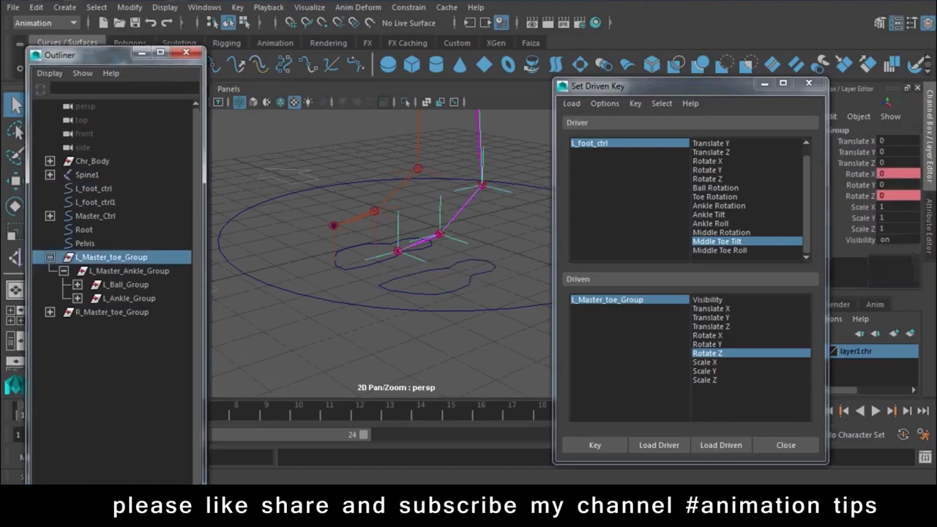
pyautogui.doubleClick(884, 196)
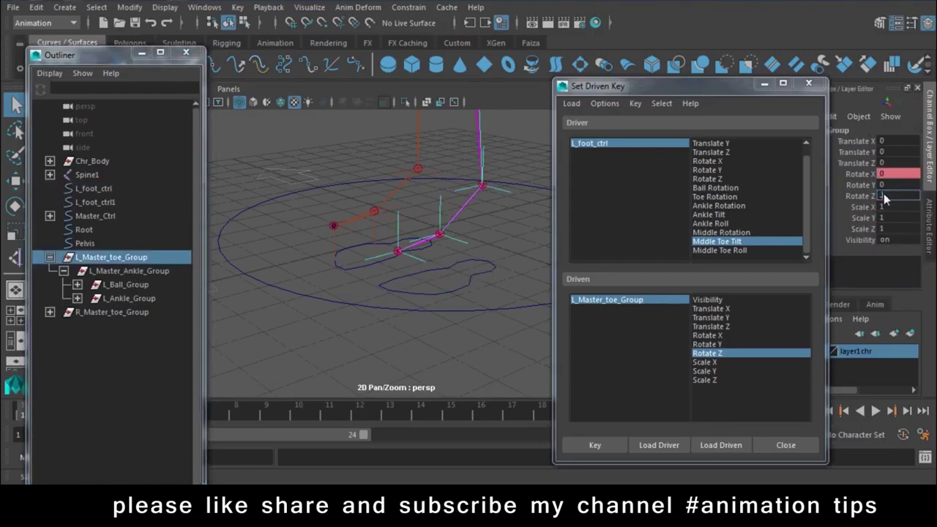
pyautogui.write('-45')
pyautogui.press('Return')
pyautogui.click(594, 445)
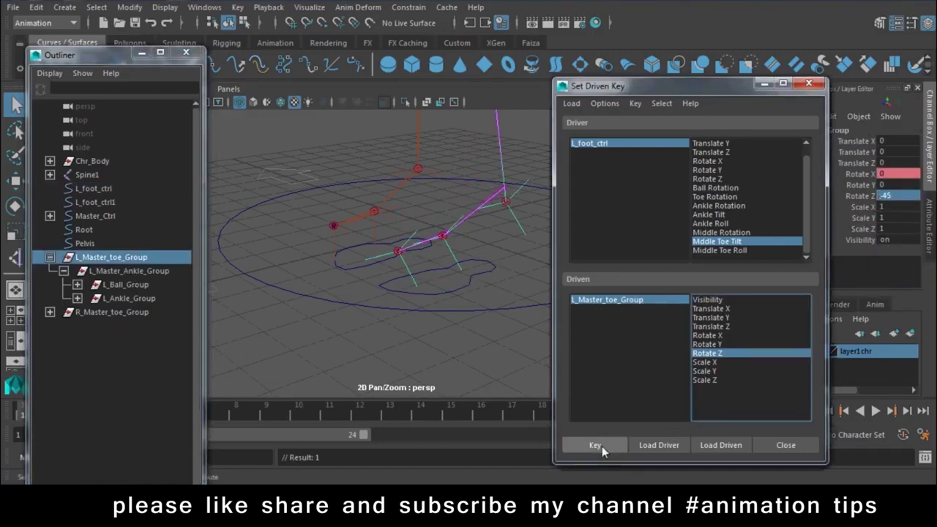
# Step: Set Middle Toe Roll as driver and Rotate Y as driven, reset Middle Toe Tilt to 0, and key neutral
pyautogui.click(732, 251)
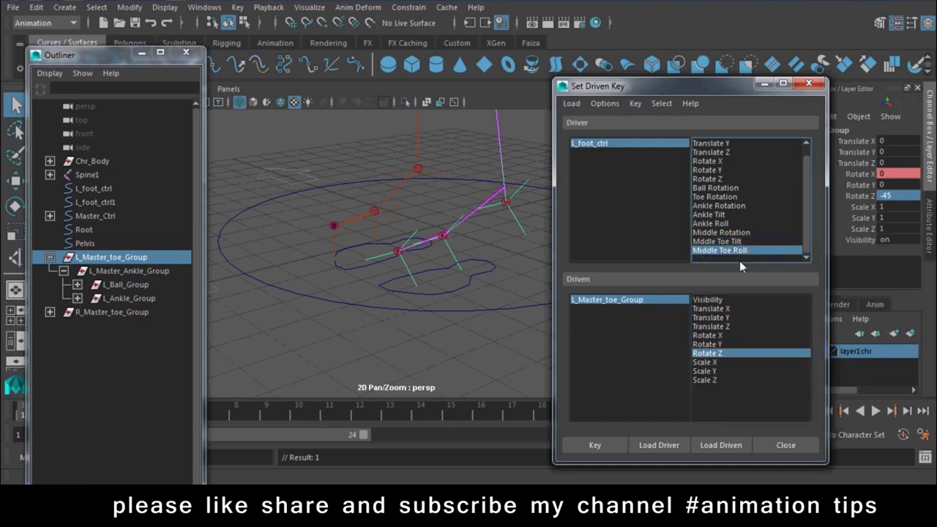
pyautogui.click(720, 346)
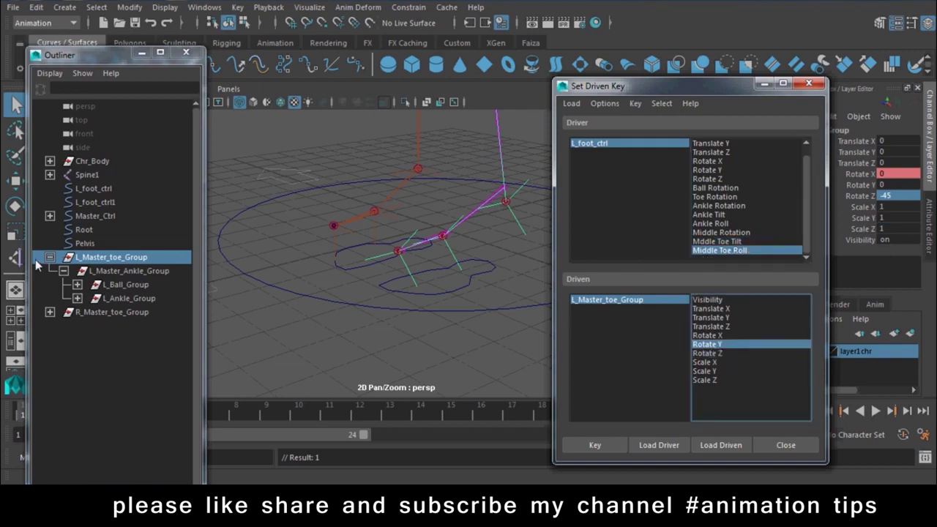
pyautogui.click(450, 290)
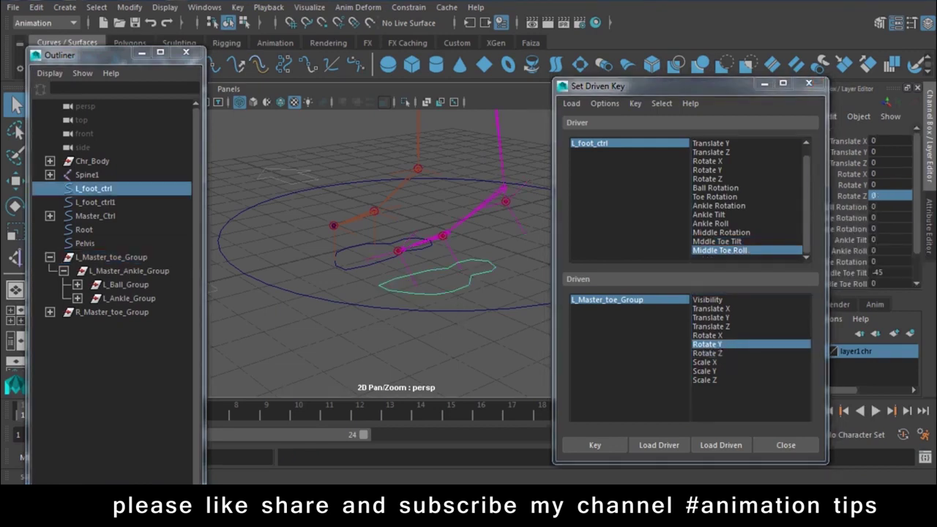
pyautogui.doubleClick(893, 272)
pyautogui.write('0')
pyautogui.press('Return')
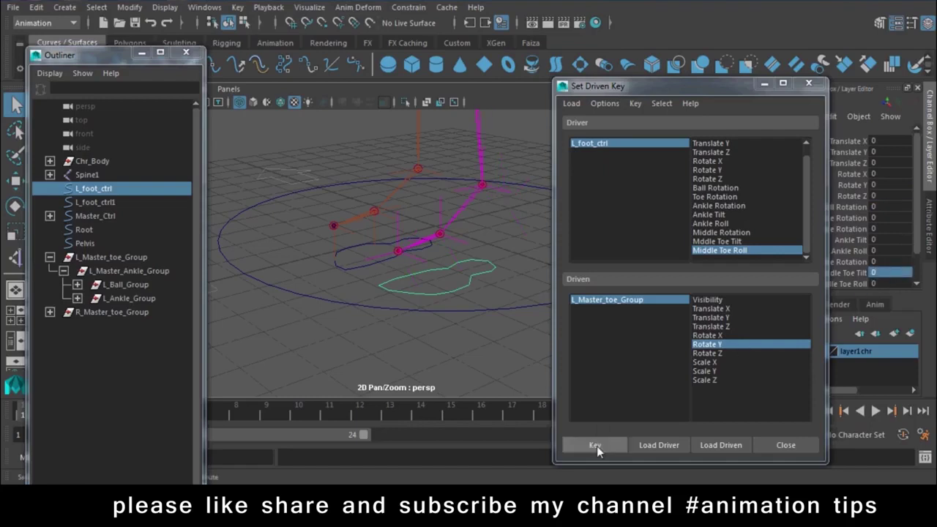
pyautogui.click(597, 446)
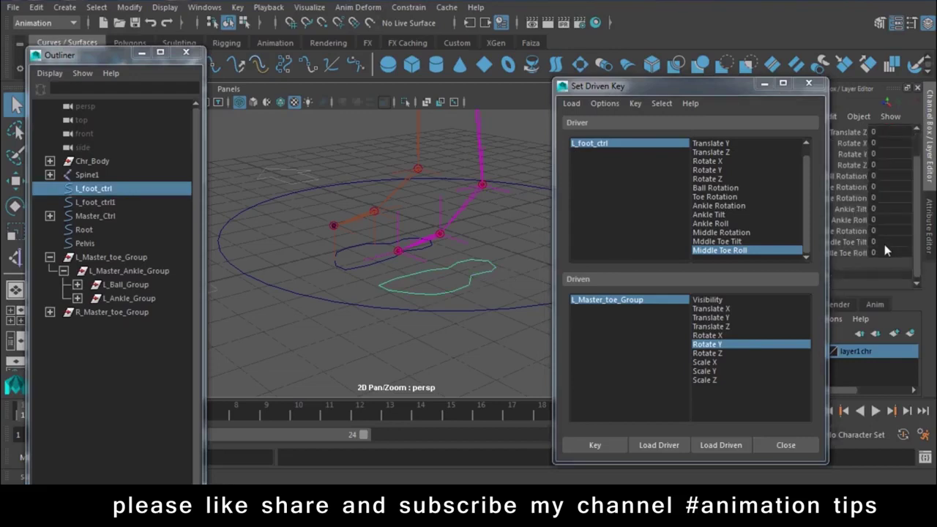
# Step: Key Middle Toe Roll -45 to the toe group's Rotate Y of -45
pyautogui.write('-45')
pyautogui.press('Return')
pyautogui.click(111, 257)
pyautogui.doubleClick(890, 185)
pyautogui.write('-45')
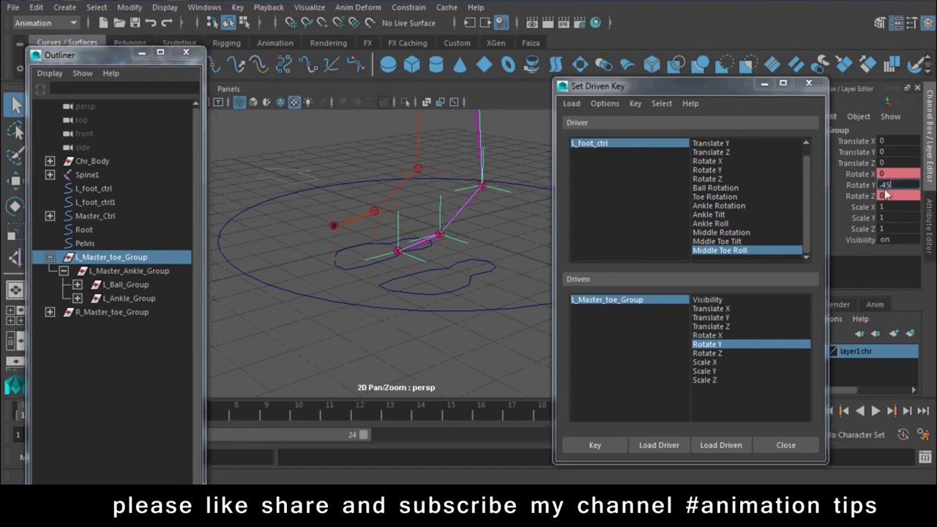
pyautogui.press('Return')
pyautogui.click(590, 451)
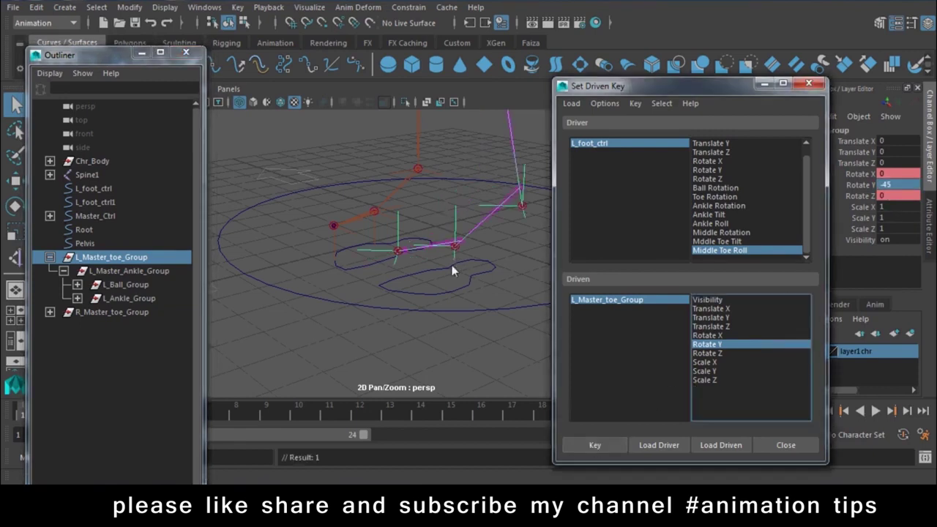
# Step: Key Middle Toe Roll 45 to Rotate Y 45, then close the Set Driven Key window
pyautogui.click(455, 286)
pyautogui.scroll(-1, 894, 241)
pyautogui.doubleClick(890, 251)
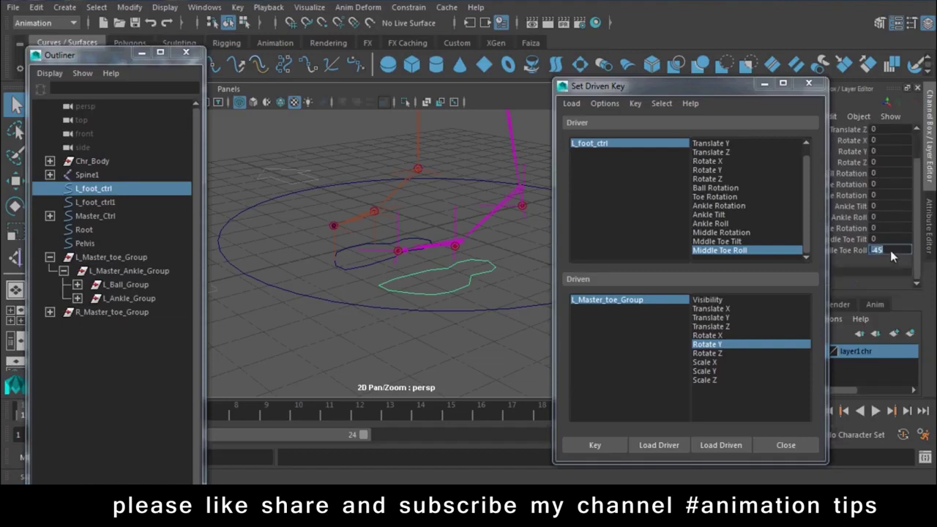
pyautogui.write('45')
pyautogui.press('Return')
pyautogui.click(131, 258)
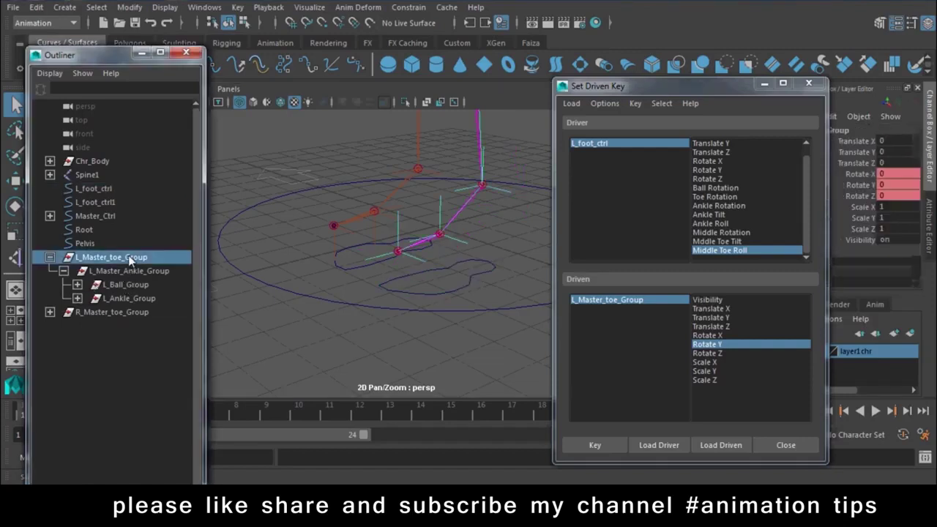
pyautogui.click(894, 186)
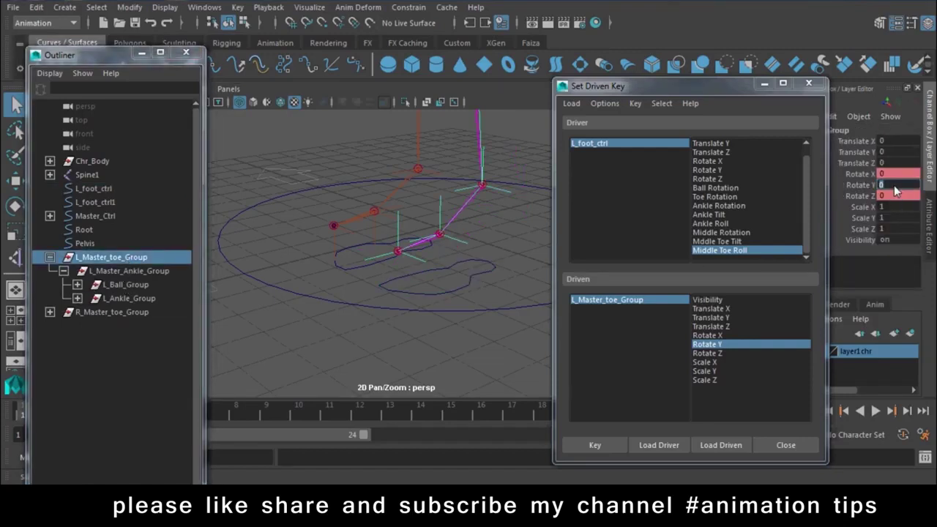
pyautogui.write('45')
pyautogui.click(595, 444)
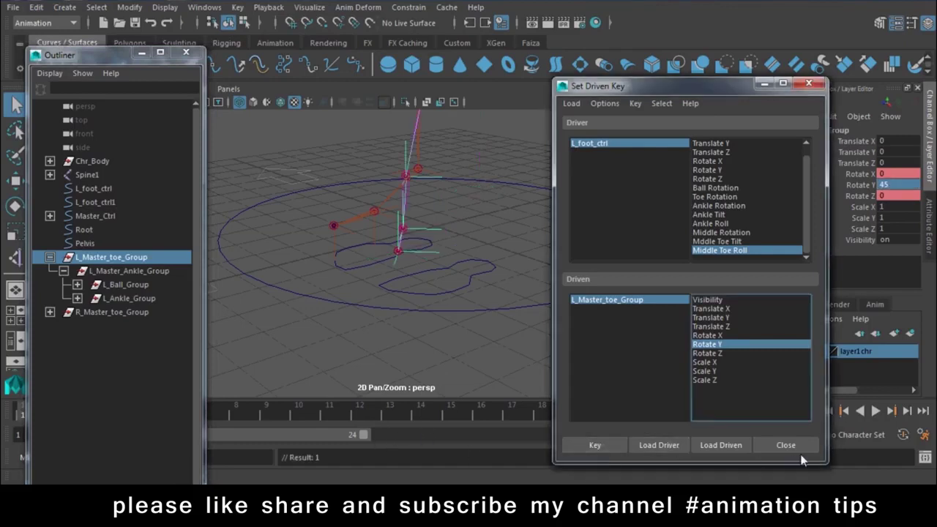
pyautogui.click(785, 444)
pyautogui.click(498, 269)
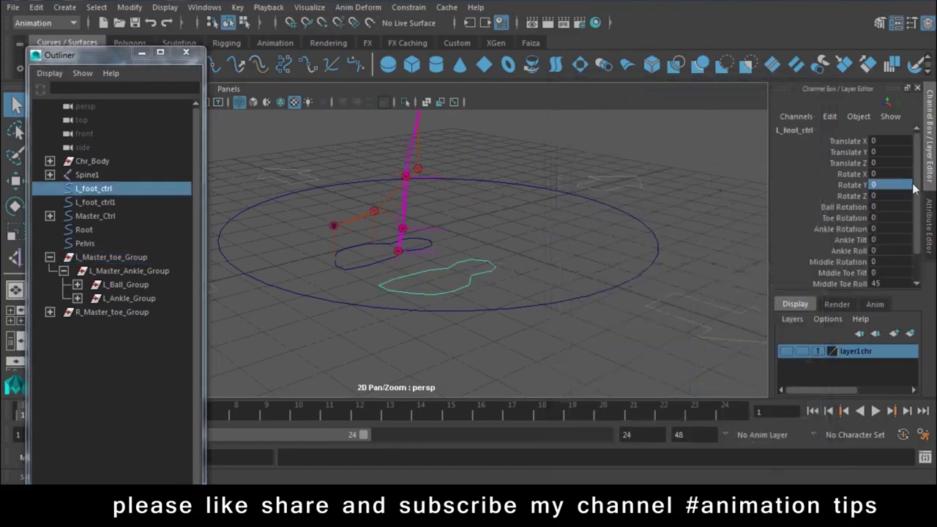
# Step: Reset Middle Toe Roll to 0, test Ball Rotation through Middle Toe Roll together, and undo
pyautogui.click(886, 283)
pyautogui.write('0')
pyautogui.press('Return')
pyautogui.scroll(-1, 875, 234)
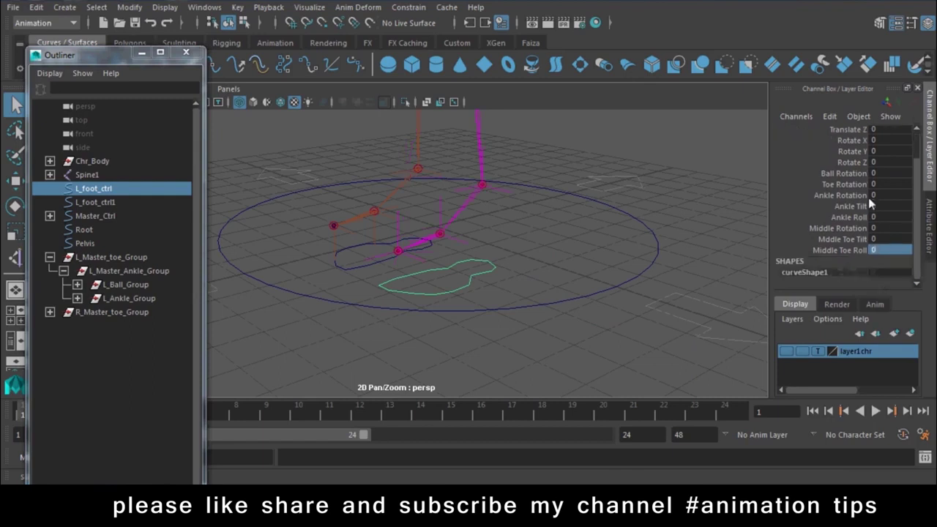
pyautogui.moveTo(853, 174); pyautogui.dragTo(849, 249)
pyautogui.moveTo(629, 250)
pyautogui.mouseDown(button='middle')
pyautogui.moveTo(558, 265)
pyautogui.moveTo(666, 276)
pyautogui.moveTo(545, 286)
pyautogui.moveTo(312, 252)
pyautogui.moveTo(561, 268)
pyautogui.mouseUp(button='middle')
pyautogui.hotkey('ctrl', 'z')
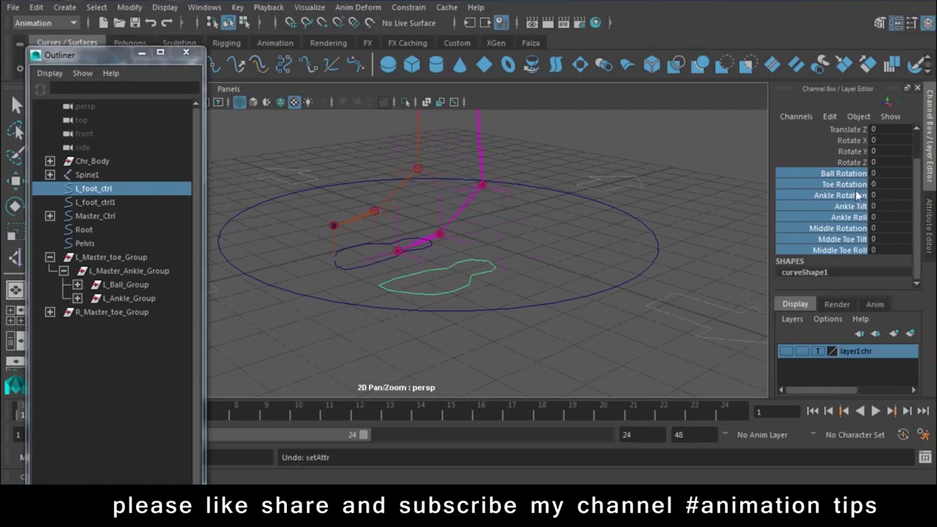
# Step: Test Middle Rotation alone by dragging it in the viewport, then undo the change
pyautogui.click(844, 184)
pyautogui.click(849, 206)
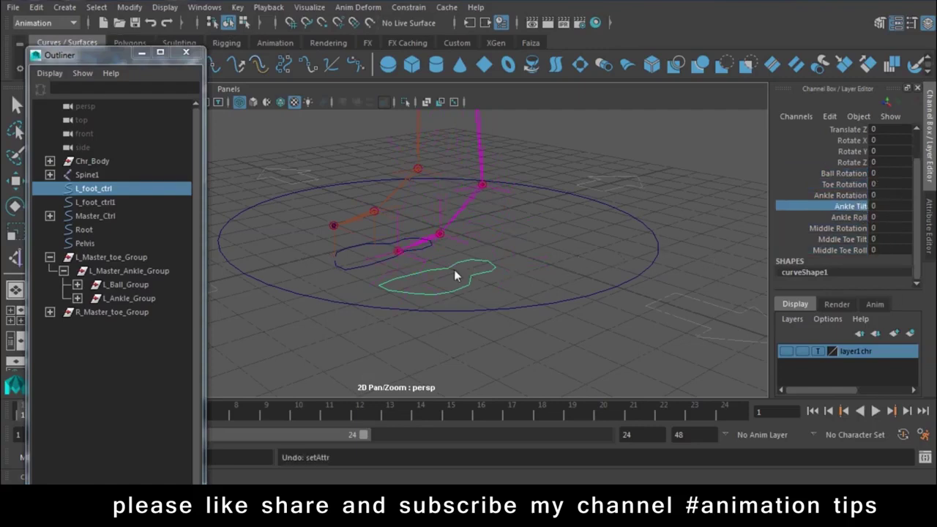
pyautogui.click(838, 228)
pyautogui.moveTo(853, 229)
pyautogui.mouseDown(button='middle')
pyautogui.moveTo(612, 306)
pyautogui.moveTo(702, 295)
pyautogui.mouseUp(button='middle')
pyautogui.hotkey('ctrl', 'z')
# Step: Clear the selection and save the rig scene as rigg.mb
pyautogui.click(681, 331)
pyautogui.moveTo(668, 345)
pyautogui.keyDown('alt'); pyautogui.mouseDown()
pyautogui.moveTo(546, 334)
pyautogui.moveTo(584, 333)
pyautogui.mouseUp(); pyautogui.keyUp('alt')
pyautogui.hotkey('ctrl', 's')
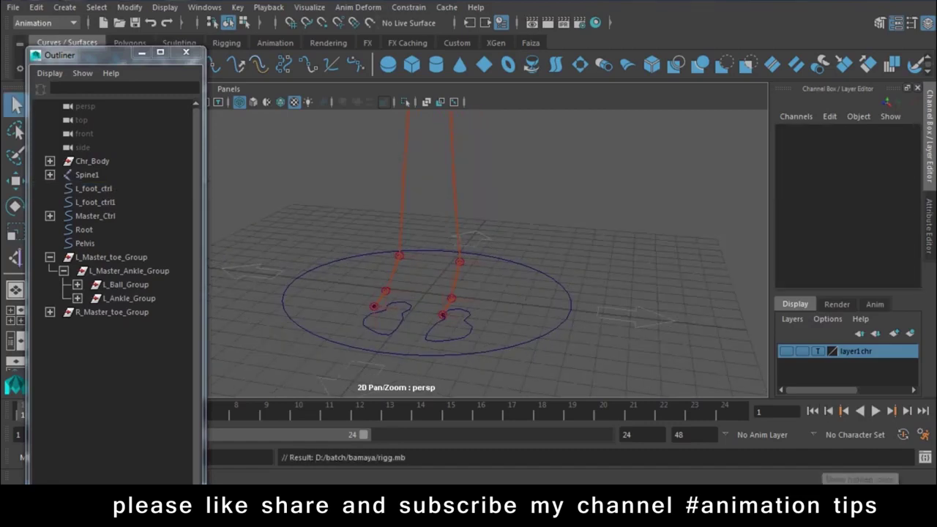
pyautogui.click(819, 506)
pyautogui.click(839, 408)
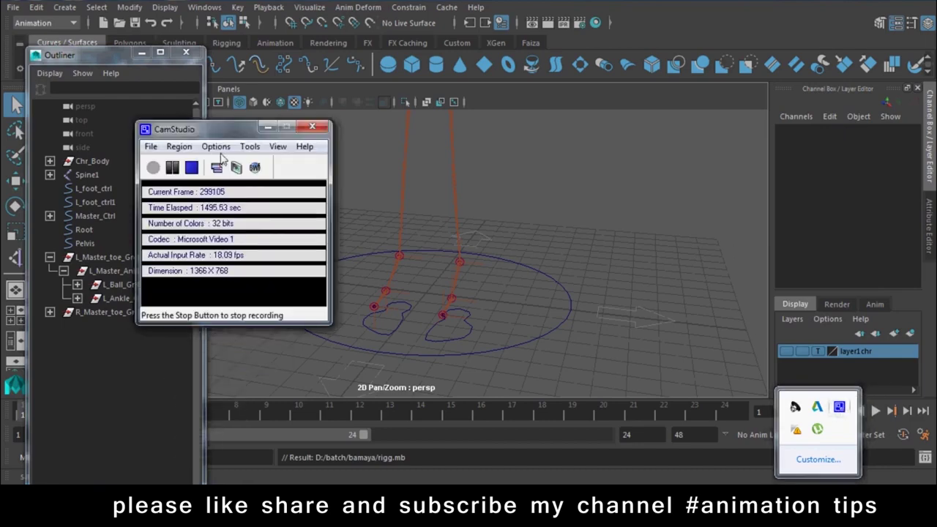